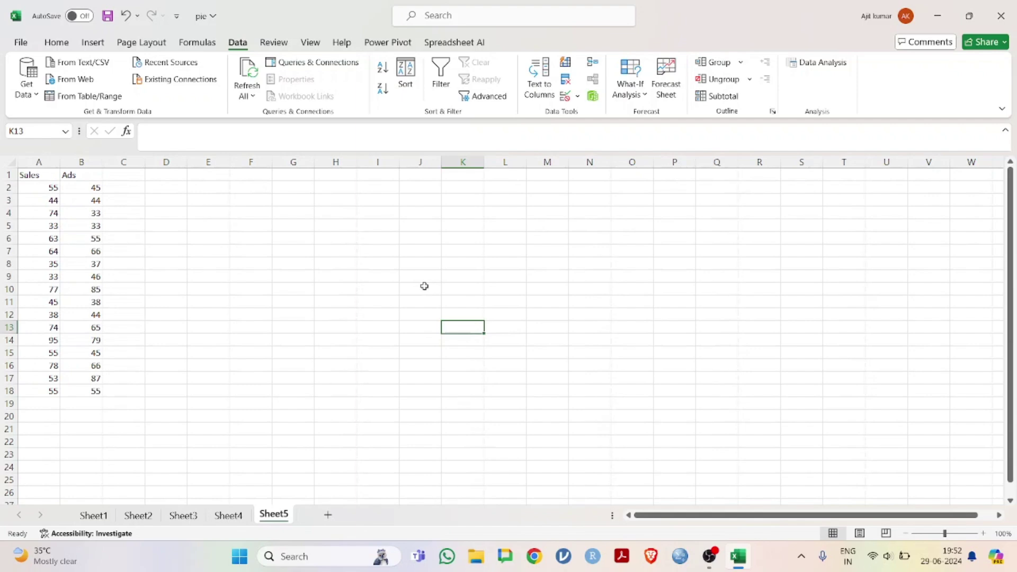
Step: Start a Regression analysis with A2:A18 (Sales) as the Y range and B2:B18 (Ads) as the X range
click(378, 353)
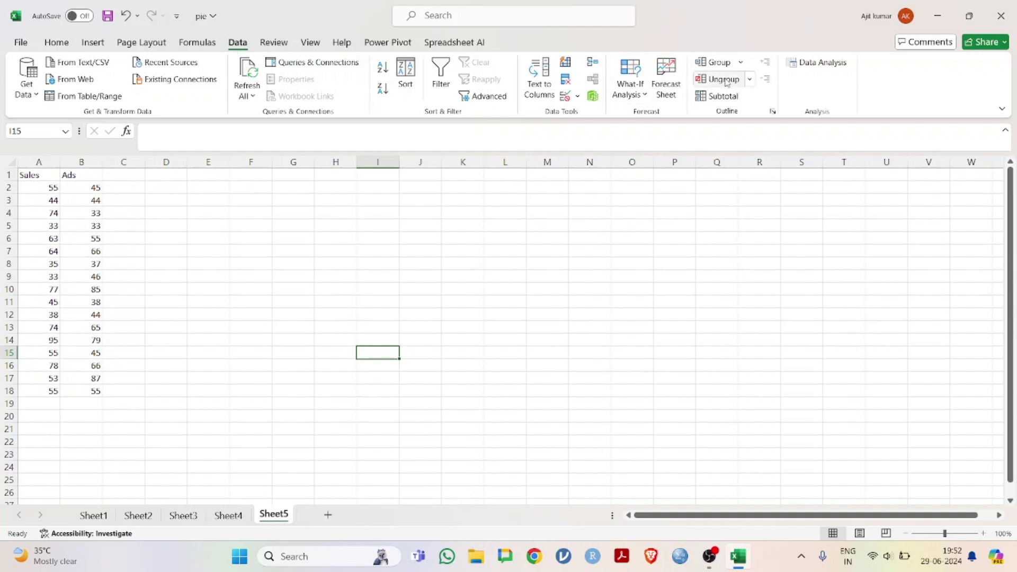
click(833, 70)
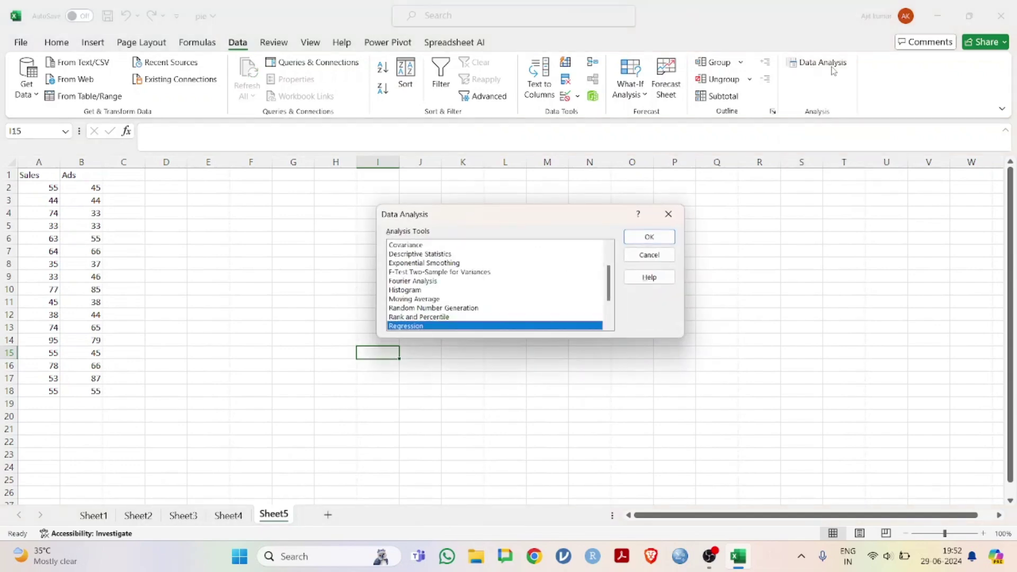
scroll(428, 324, down, 1)
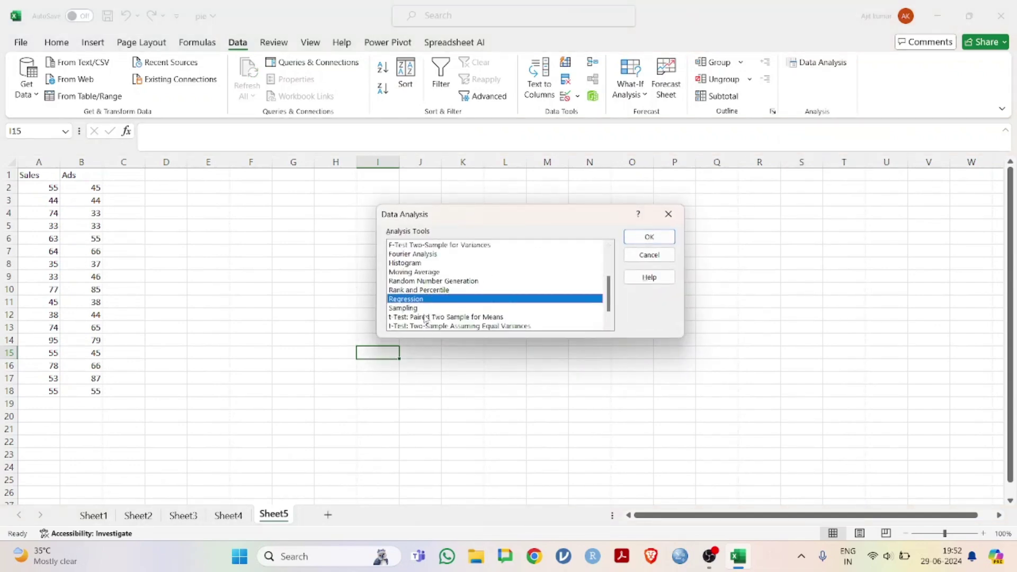
click(649, 237)
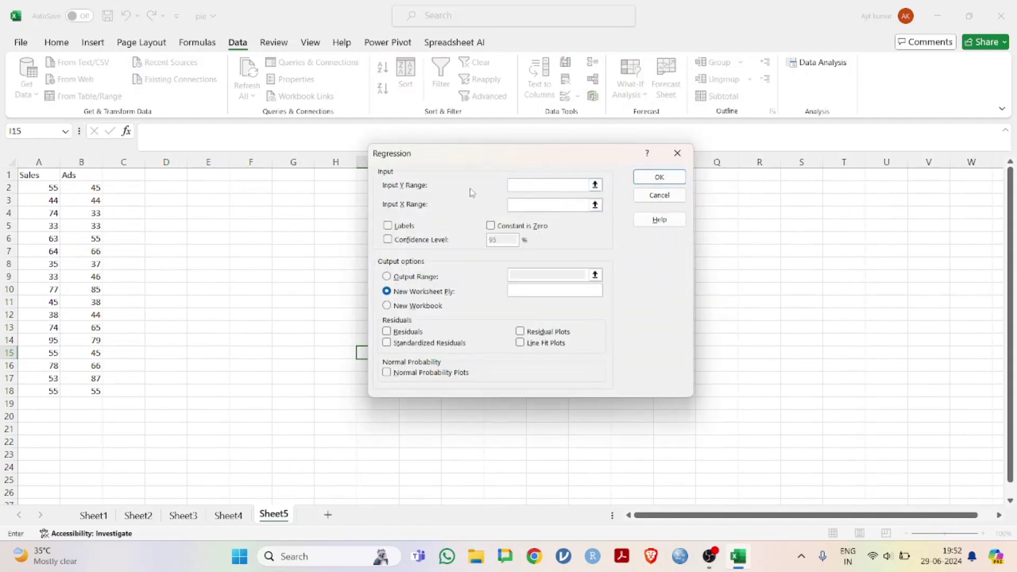
drag(51, 187, 56, 392)
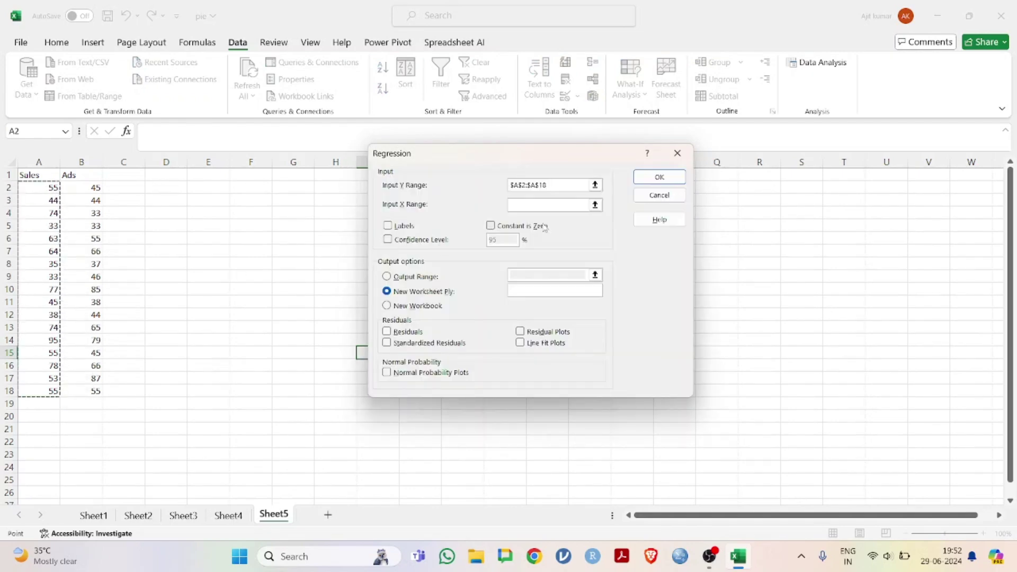
click(531, 205)
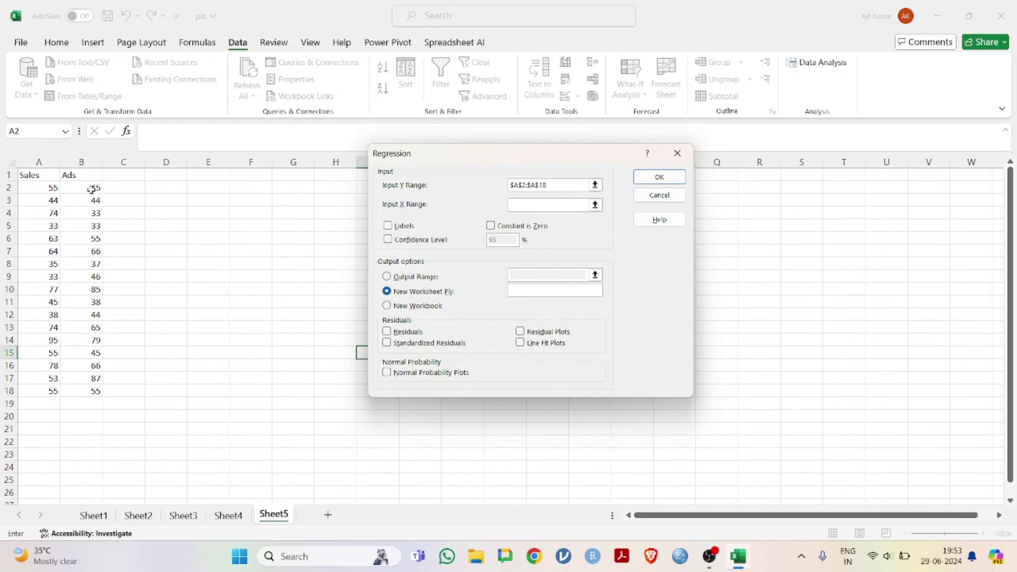
drag(91, 189, 91, 392)
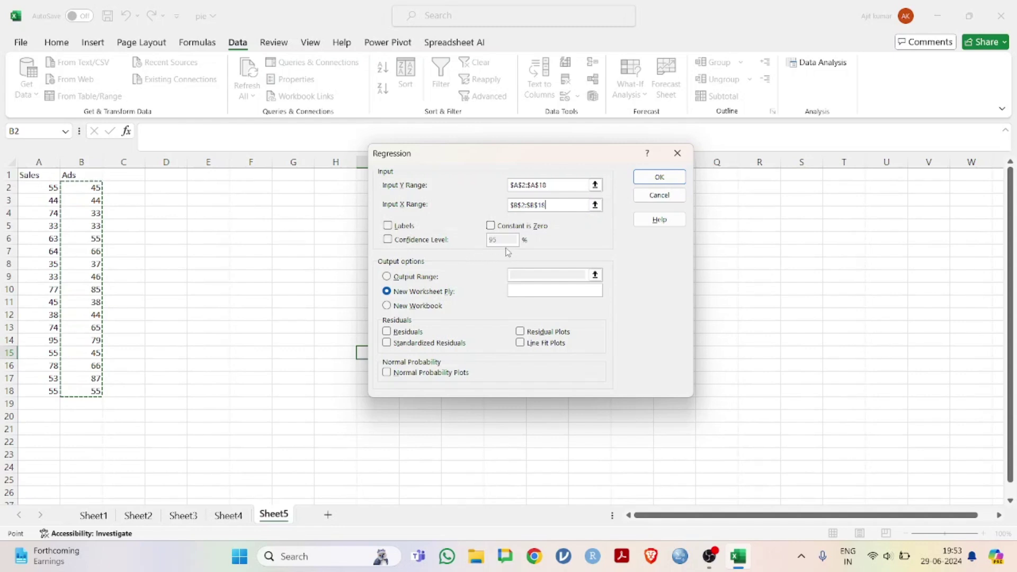
Step: Set the regression output range to cell T1 and run the analysis
click(423, 278)
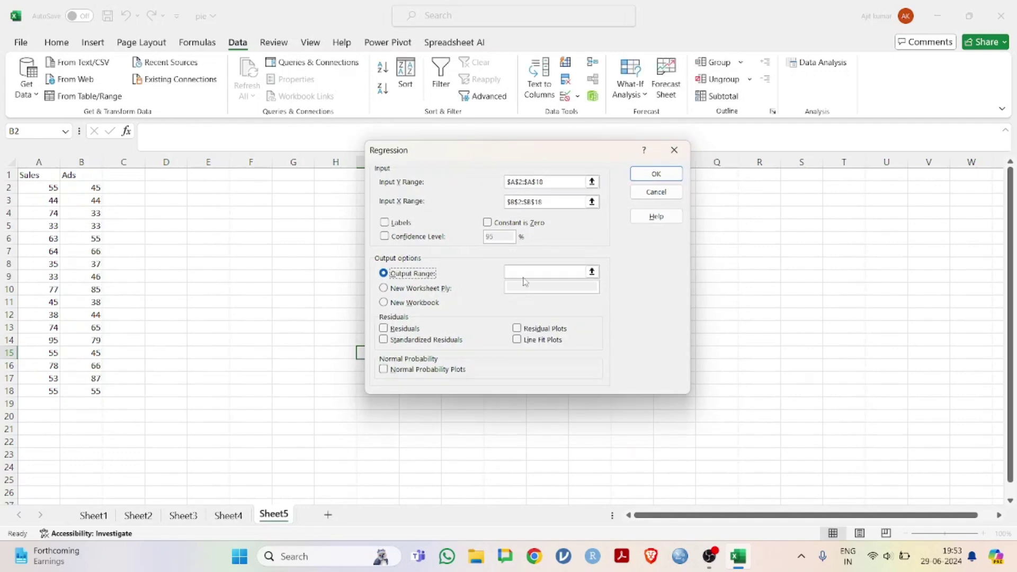
click(524, 276)
click(851, 181)
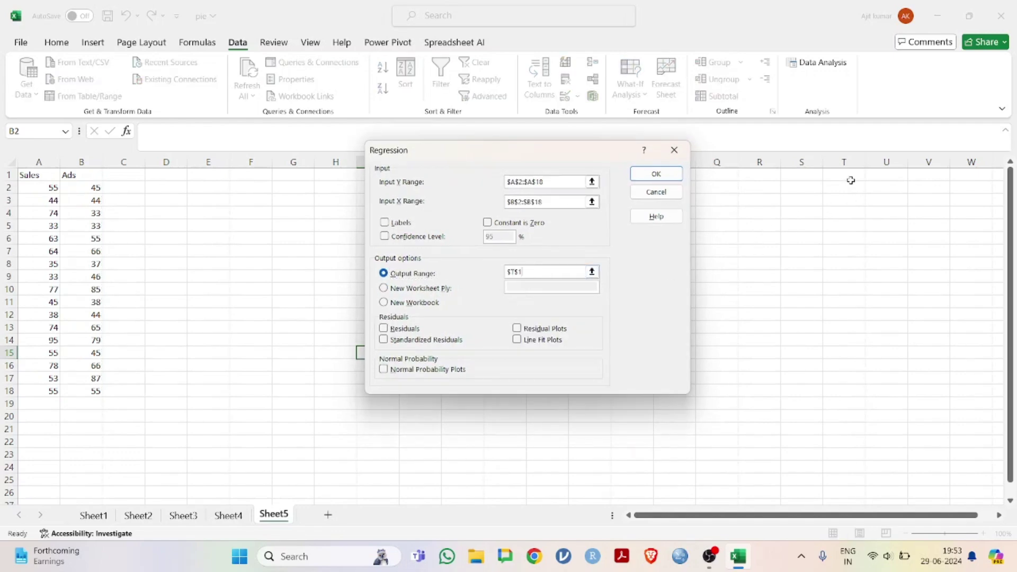
click(655, 175)
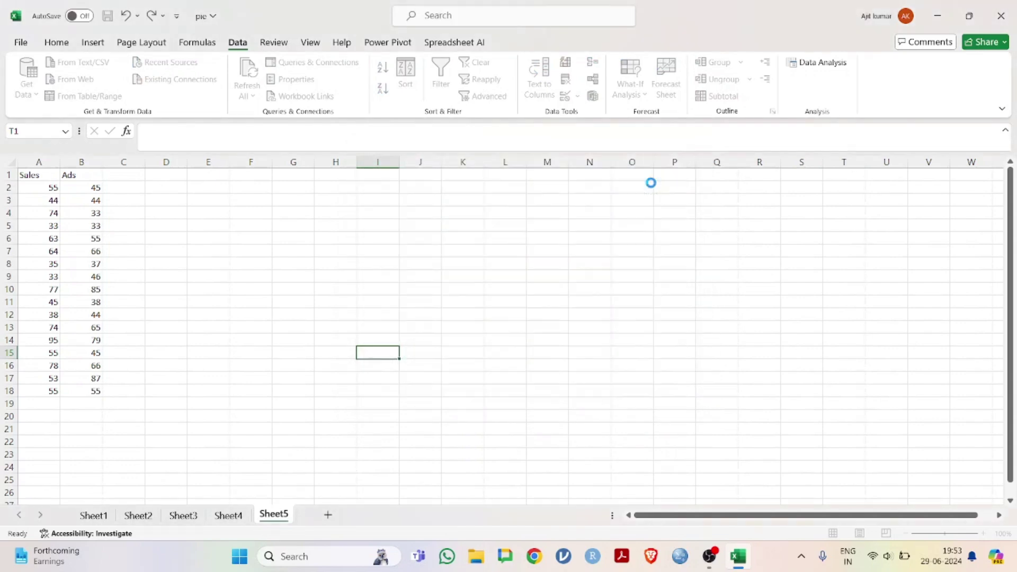
Step: Examine the regression summary output, including R Square, the ANOVA table and the coefficients, against the Sales and Ads data
click(715, 302)
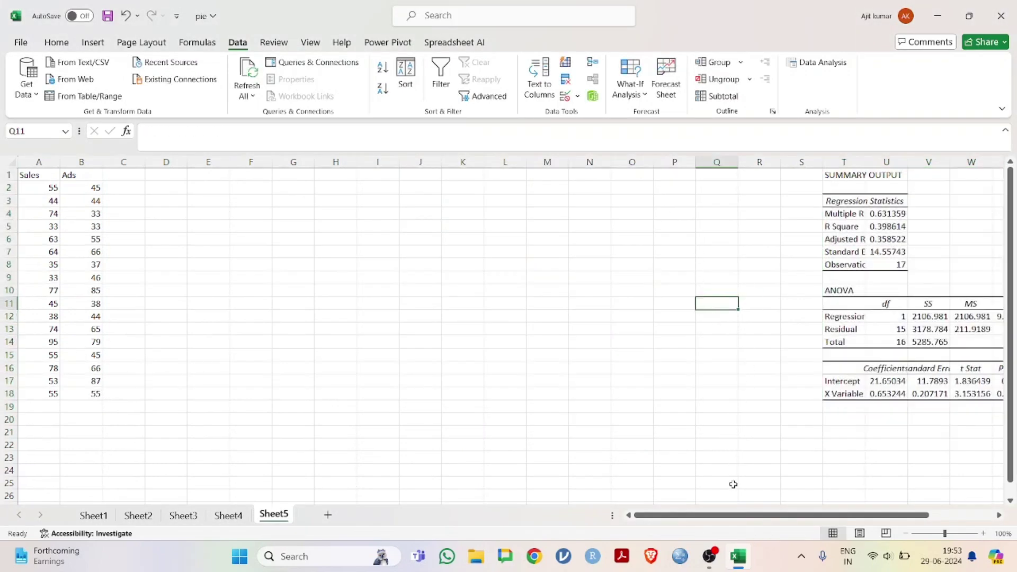
drag(730, 515, 795, 515)
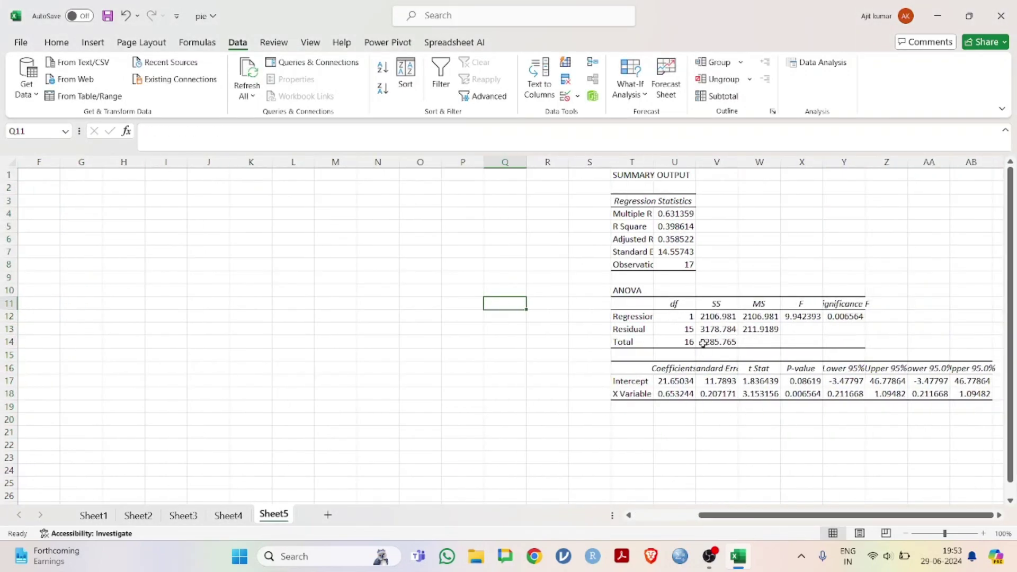
click(688, 319)
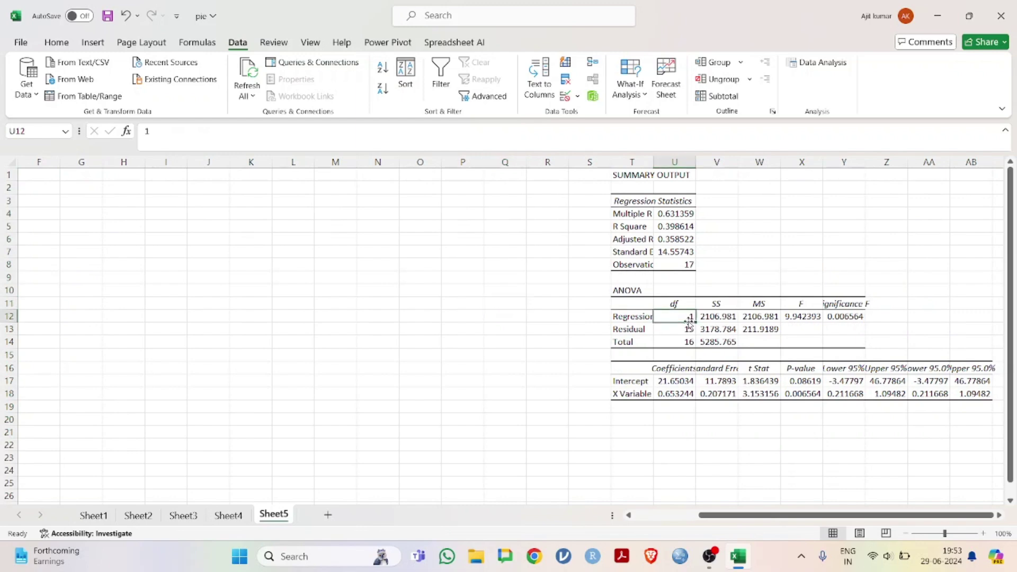
click(649, 291)
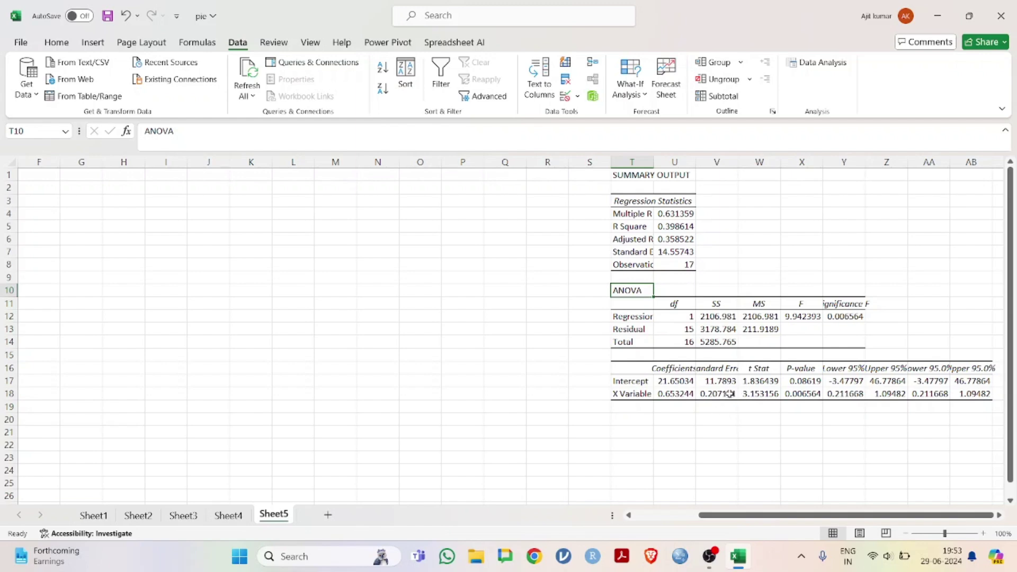
click(701, 418)
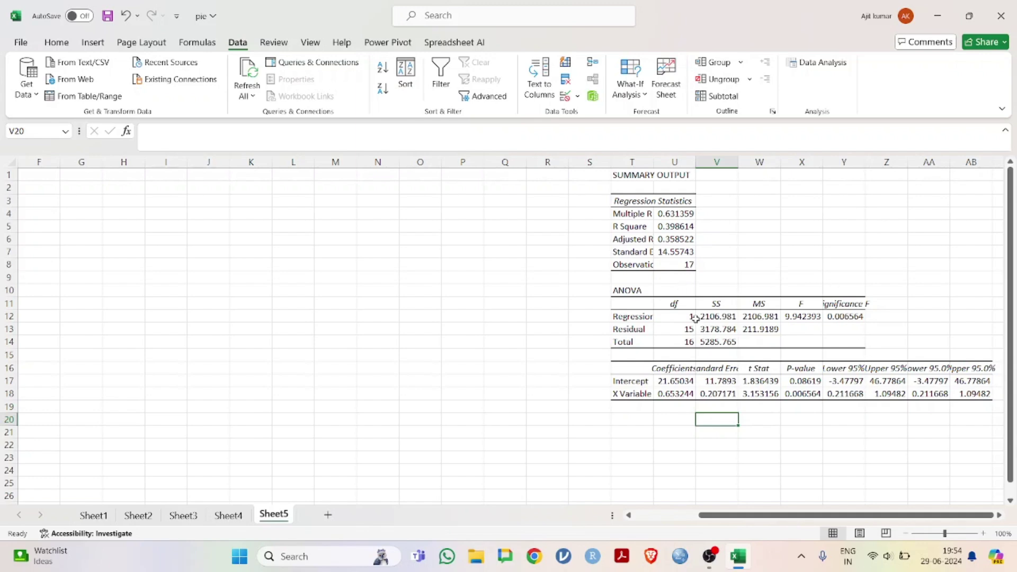
click(683, 227)
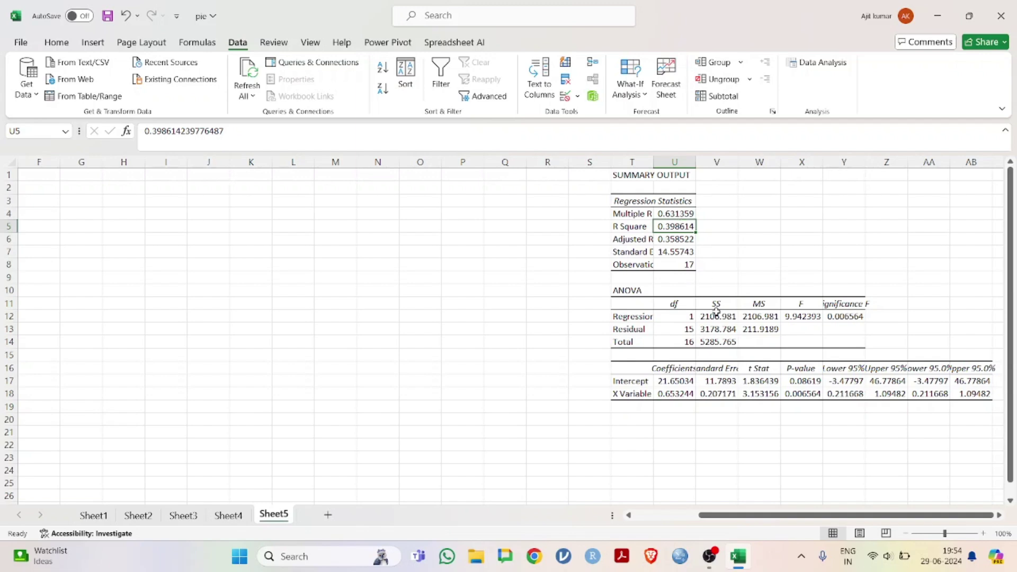
click(758, 419)
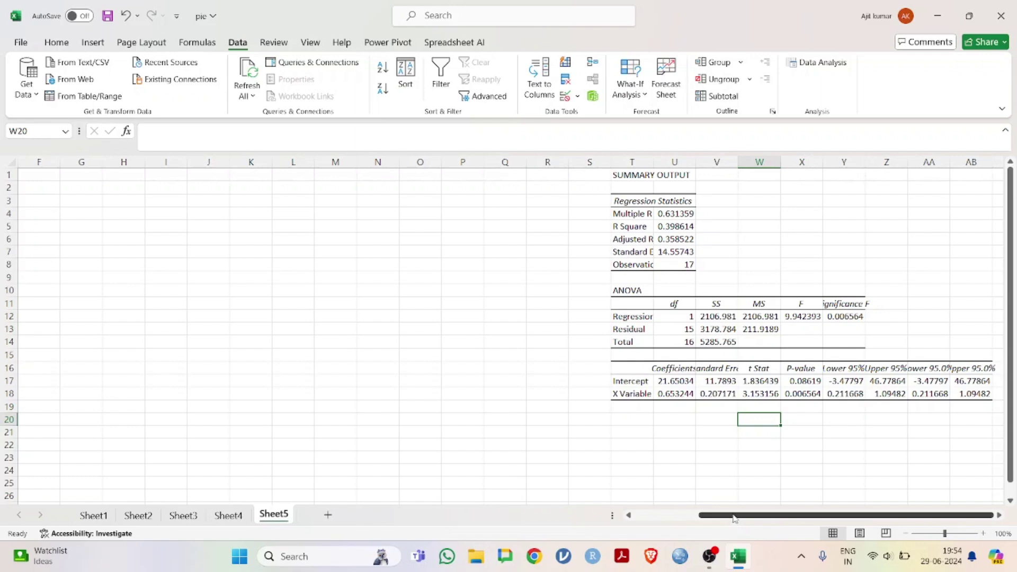
drag(734, 517, 665, 516)
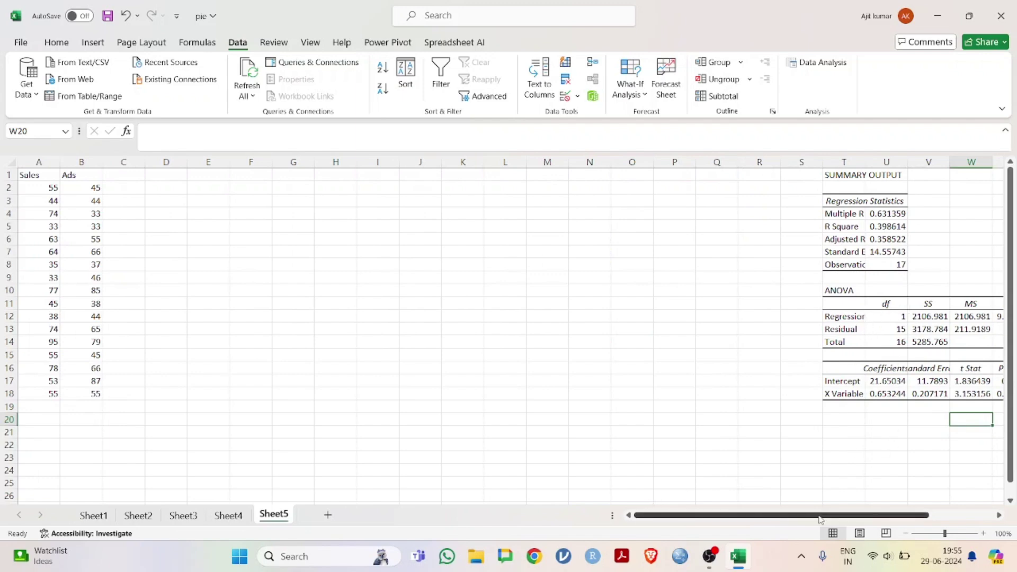
drag(825, 515, 876, 514)
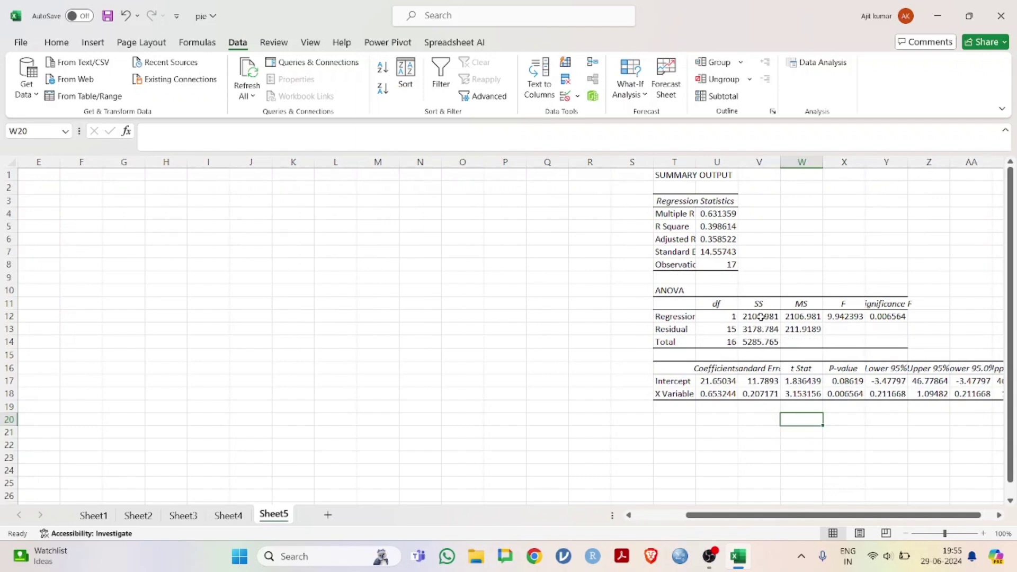
scroll(544, 489, left, 2)
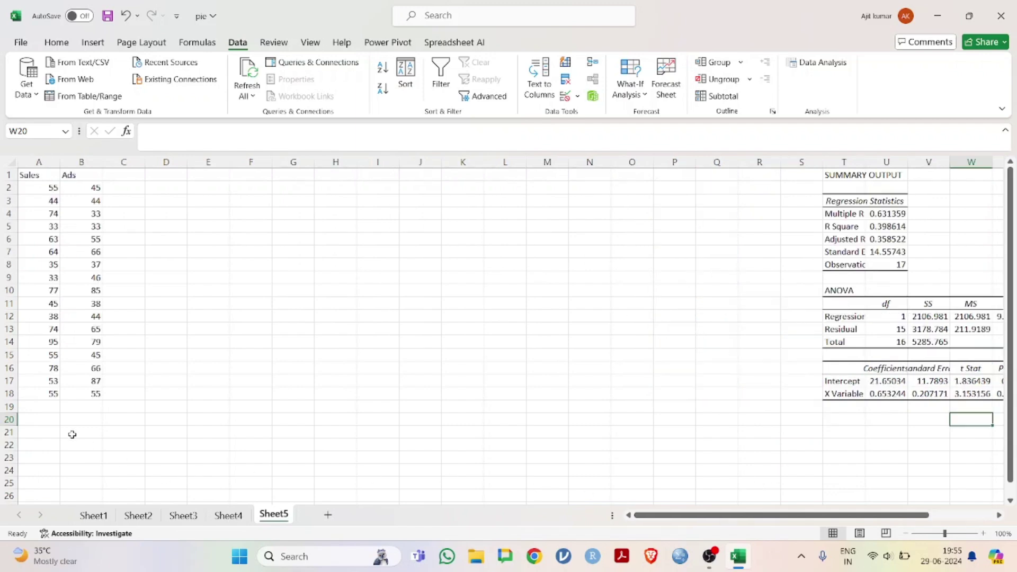
Step: Move the Ads column from B1:B18 to column H, starting at cell H1
click(40, 422)
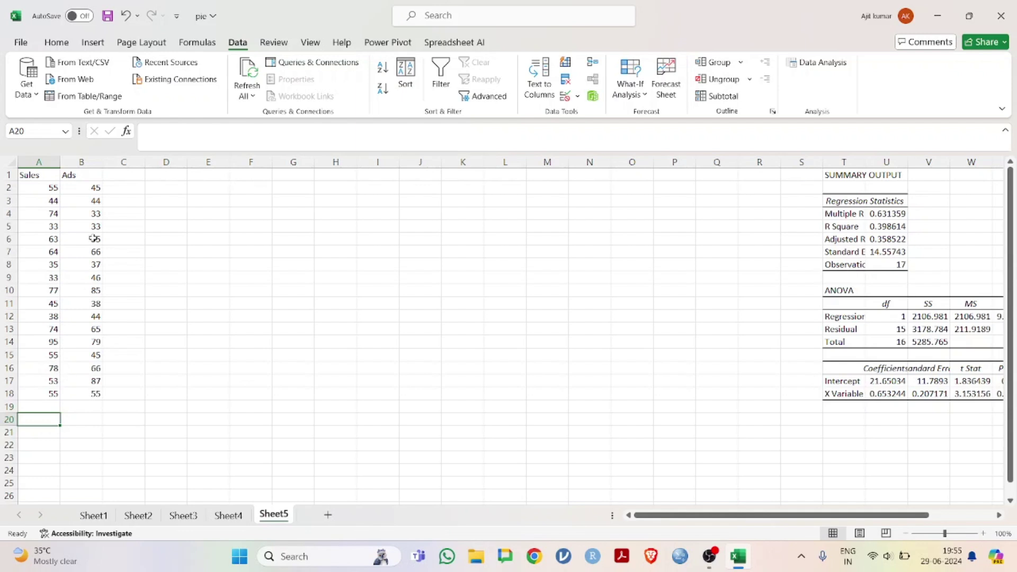
click(88, 176)
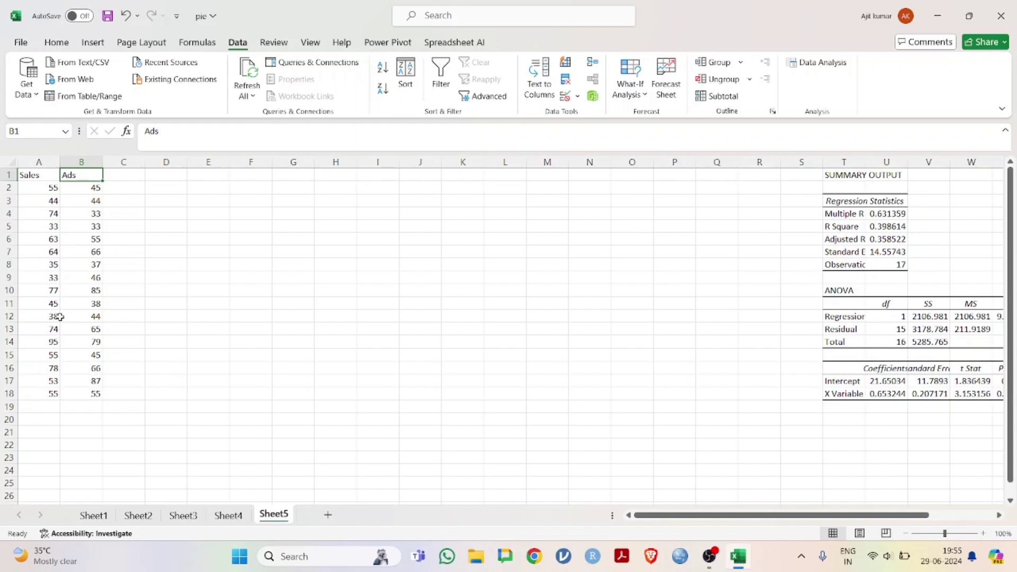
key(ctrl+shift+Down)
key(ctrl+c)
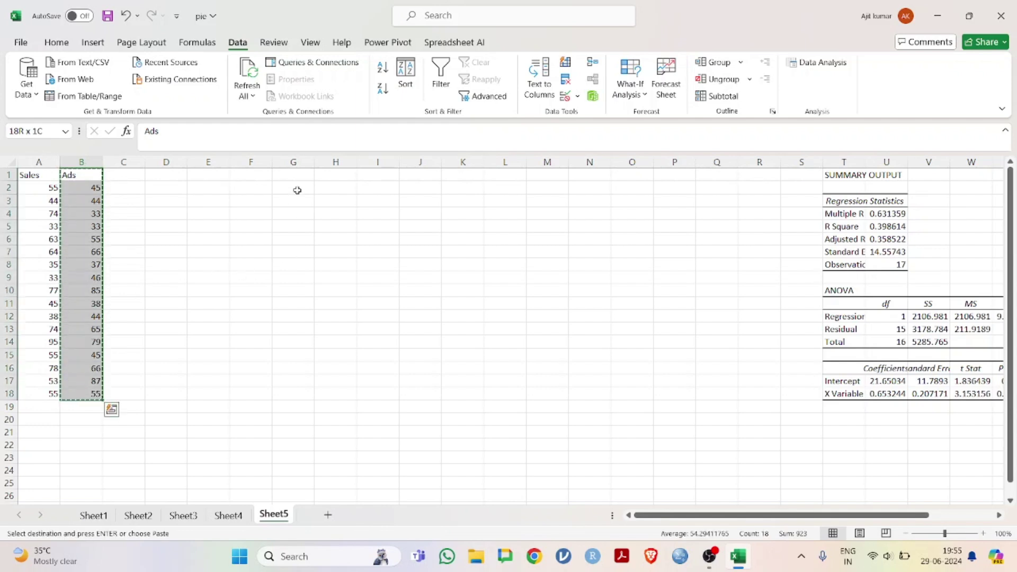
click(323, 177)
key(ctrl+v)
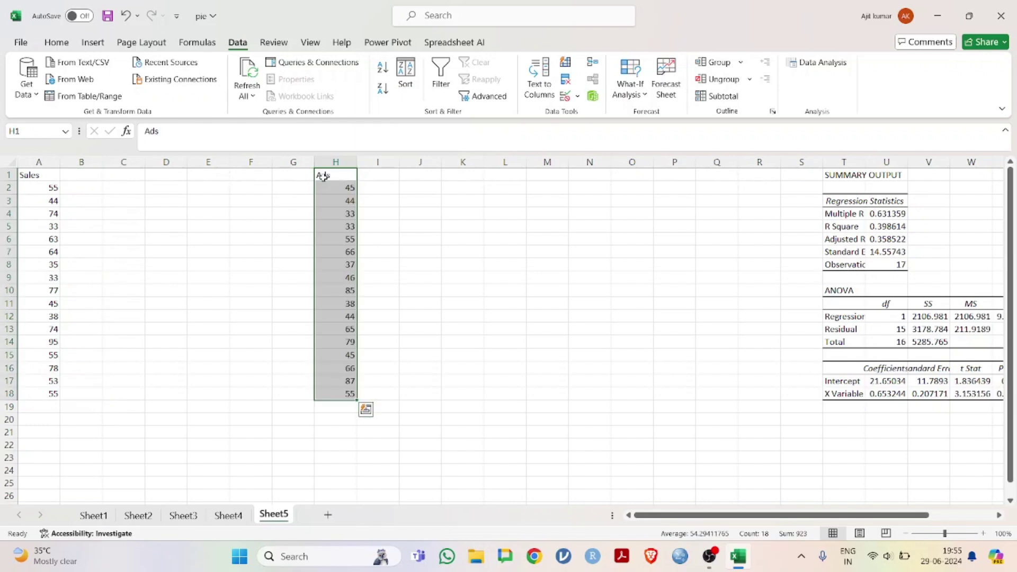
click(409, 211)
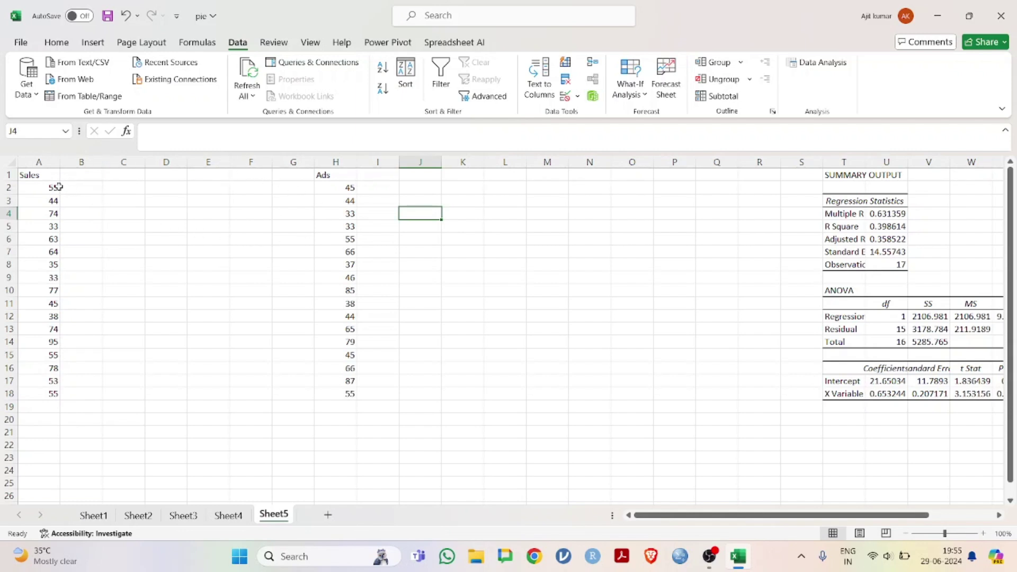
Step: Insert a markers-only scatter chart of the Sales values in A2:A18 and add a trendline to it
click(39, 189)
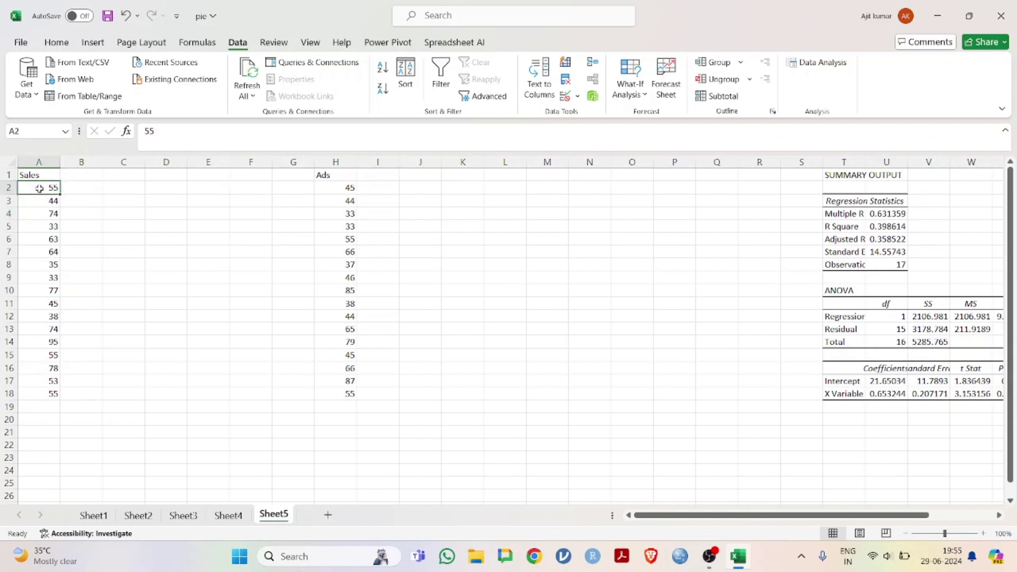
key(ctrl+shift+Down)
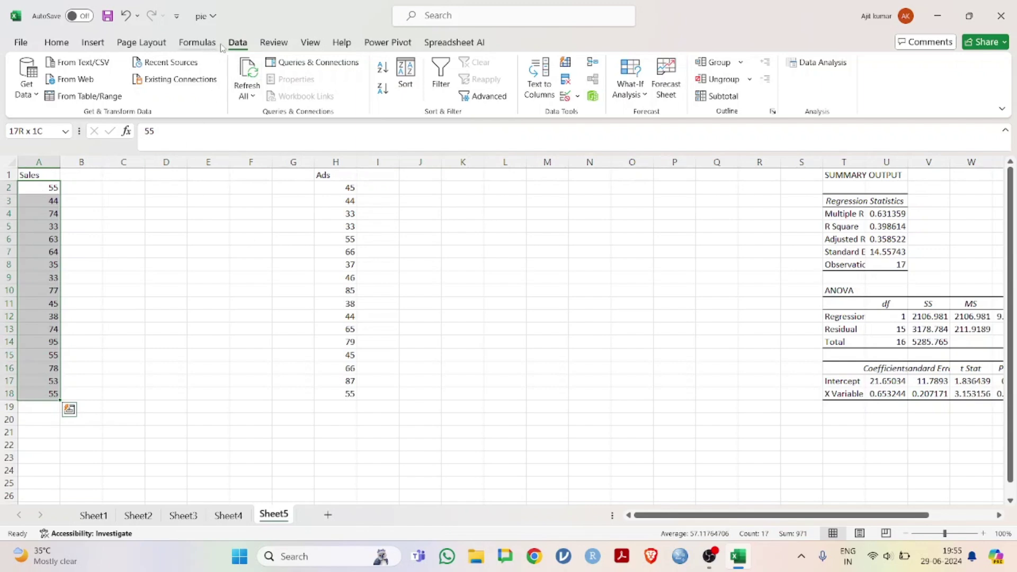
click(104, 46)
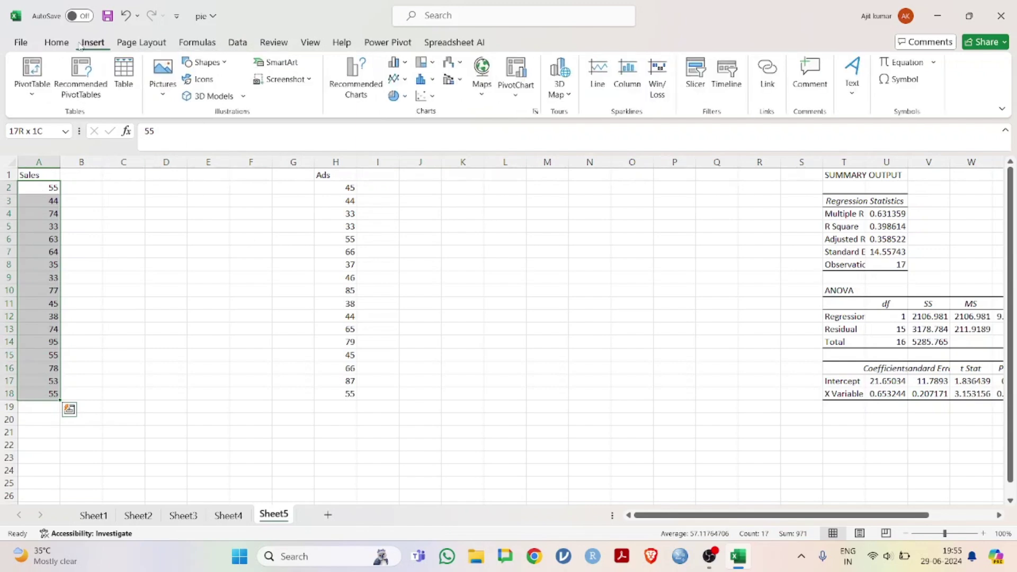
click(432, 101)
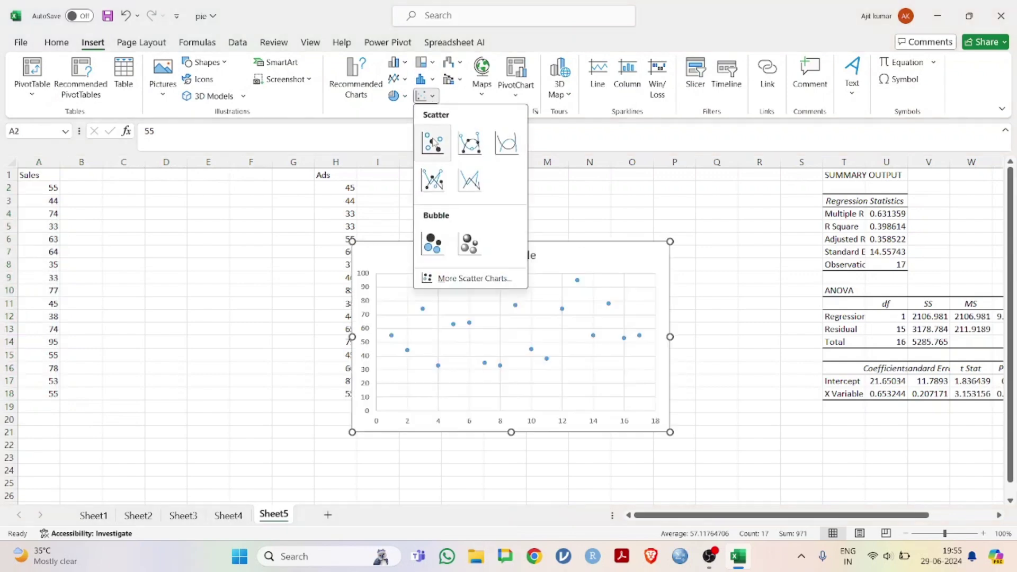
click(431, 143)
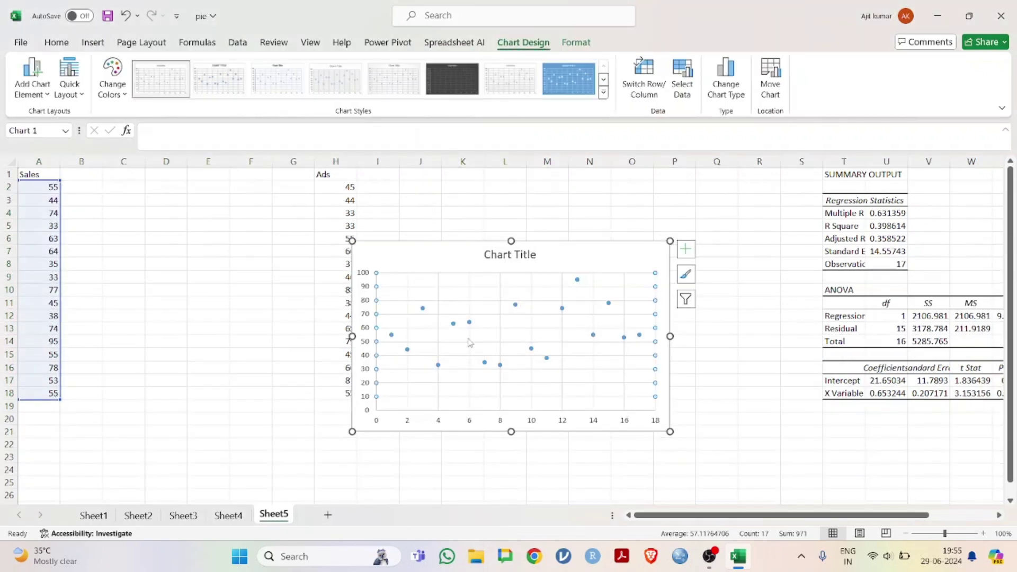
click(421, 342)
click(685, 249)
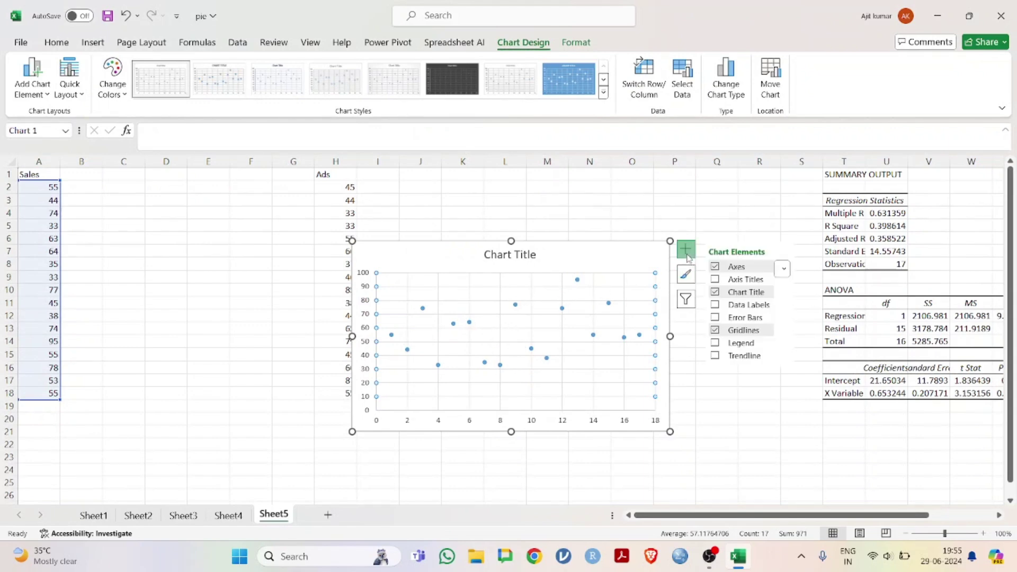
click(741, 356)
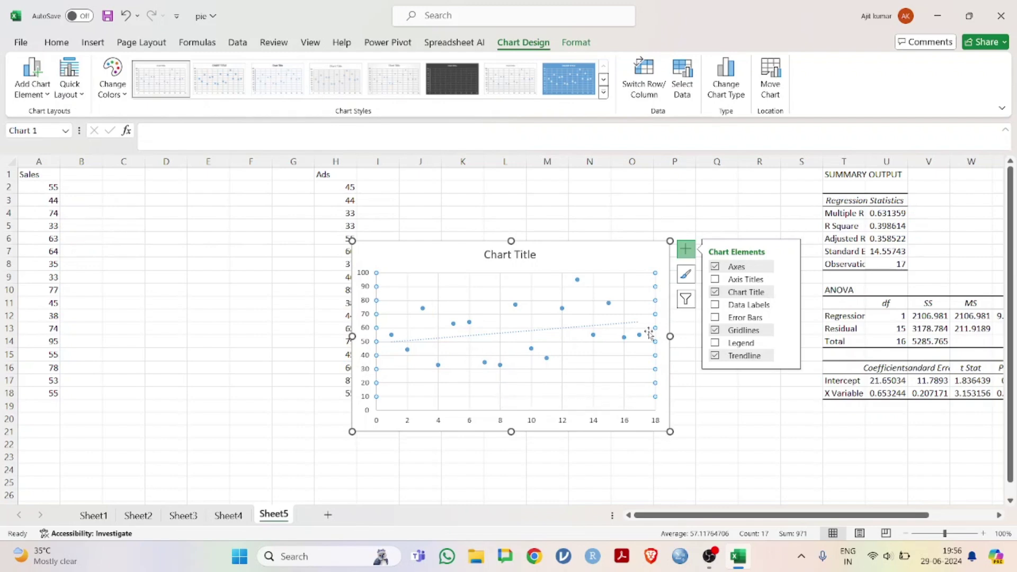
Step: Cut the Sales scatter chart from the sheet
right_click(629, 268)
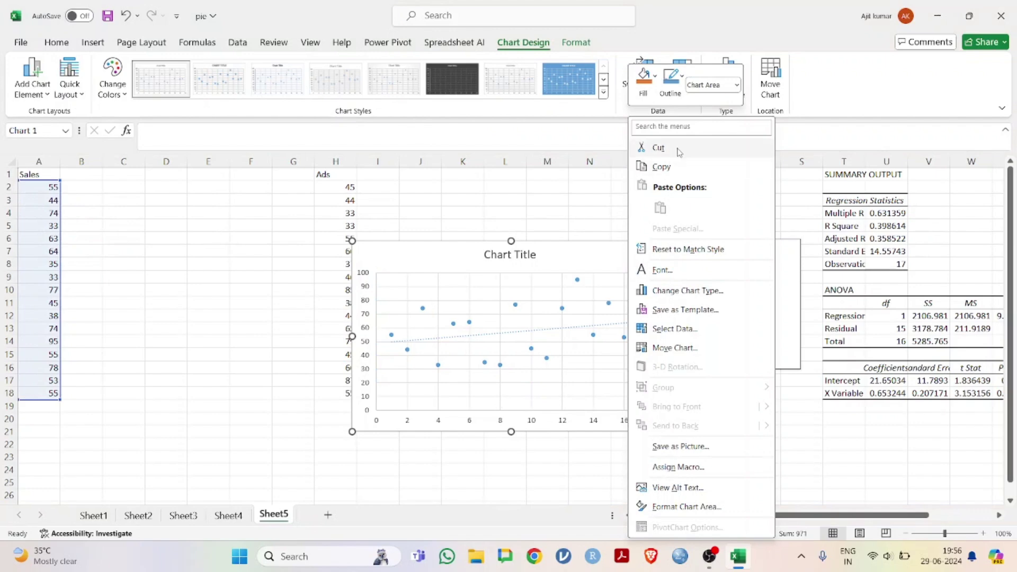
click(658, 147)
click(118, 392)
Step: Calculate the average of the Sales values in A2:A18 with the AVERAGE function in cell A20
click(45, 418)
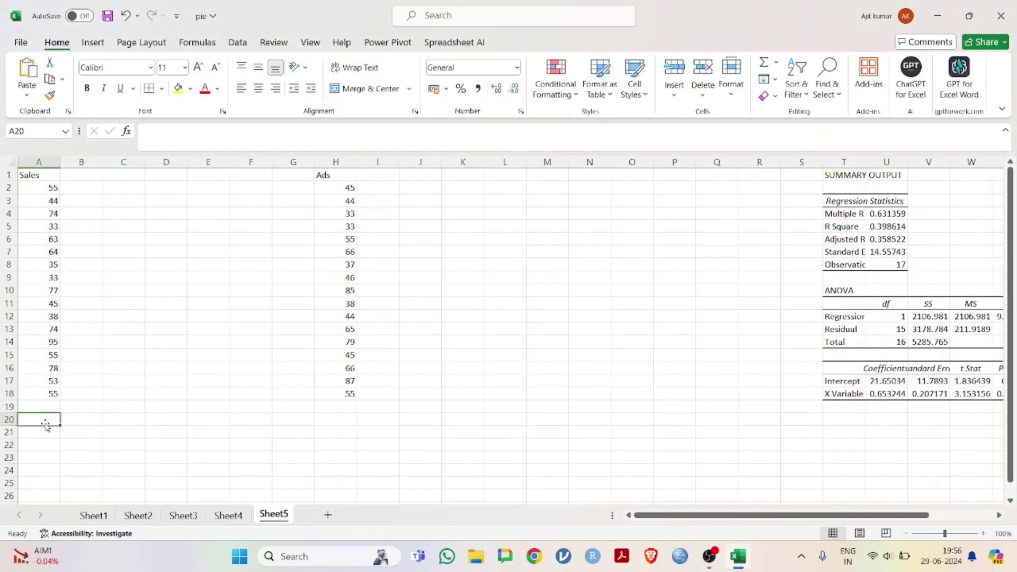
text(=aver)
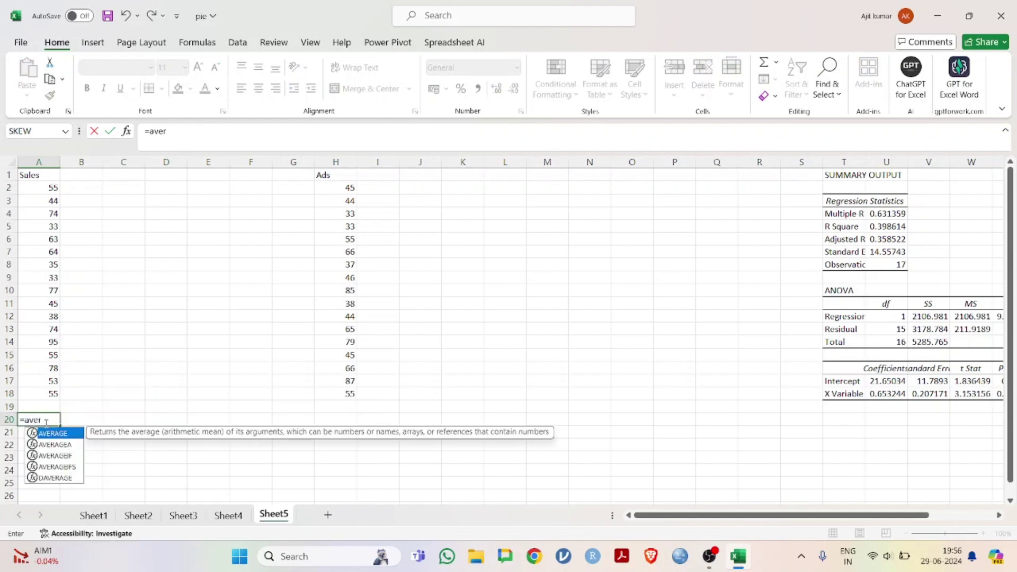
double_click(74, 433)
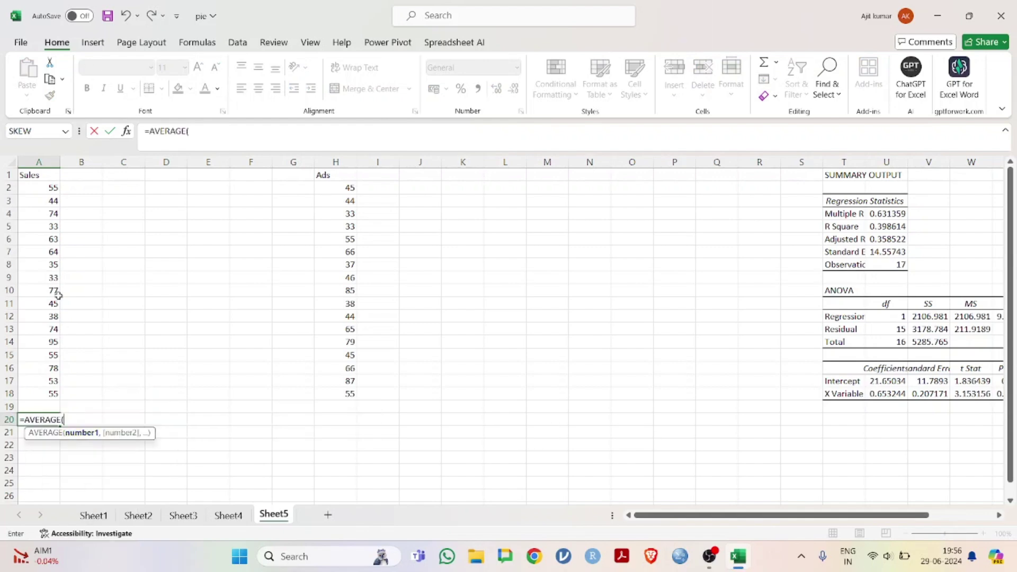
click(49, 188)
key(ctrl+shift+Down)
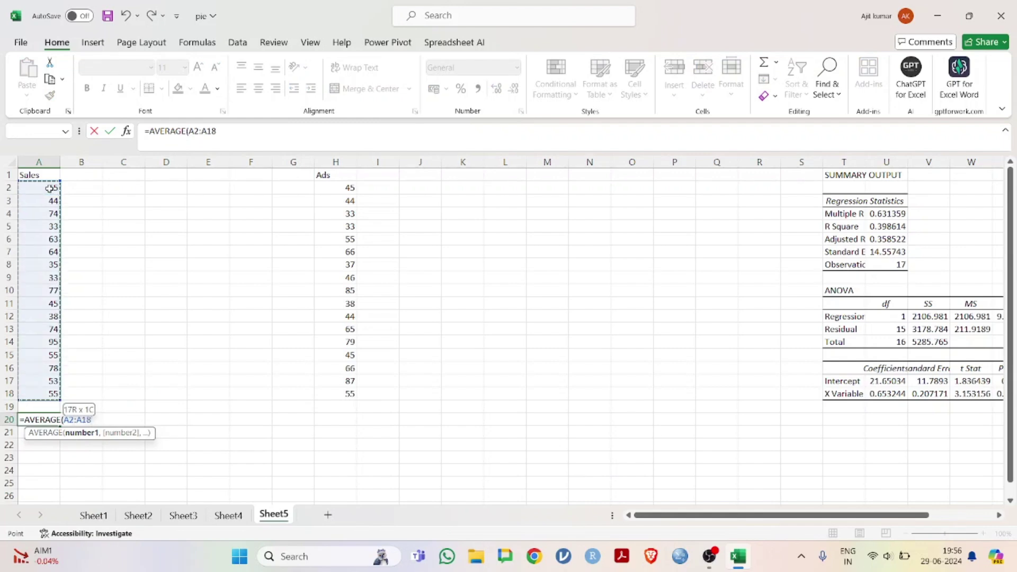
key(Return)
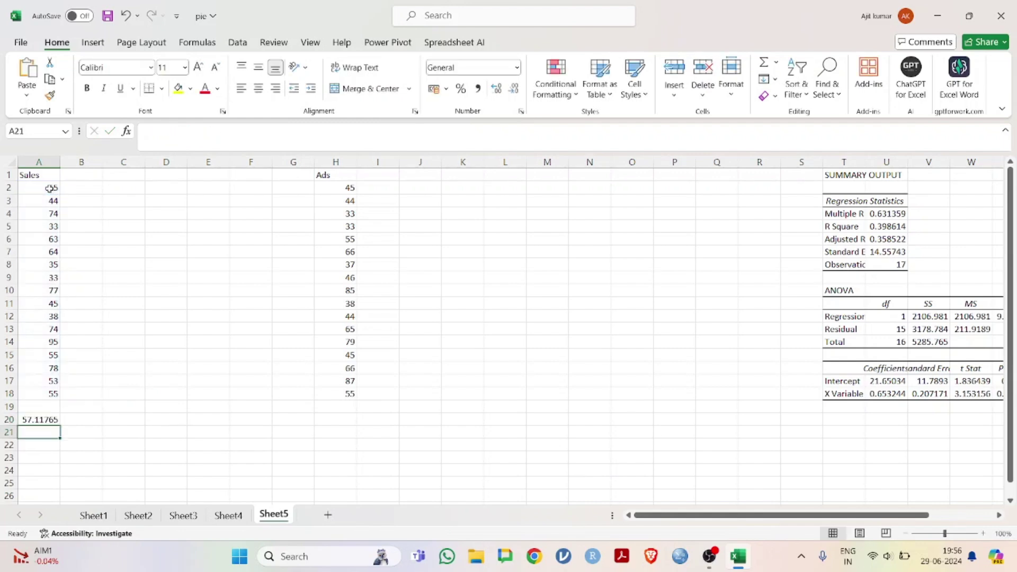
Step: Enter the header "Dev sales" in cell B1, beside the Sales column
click(88, 178)
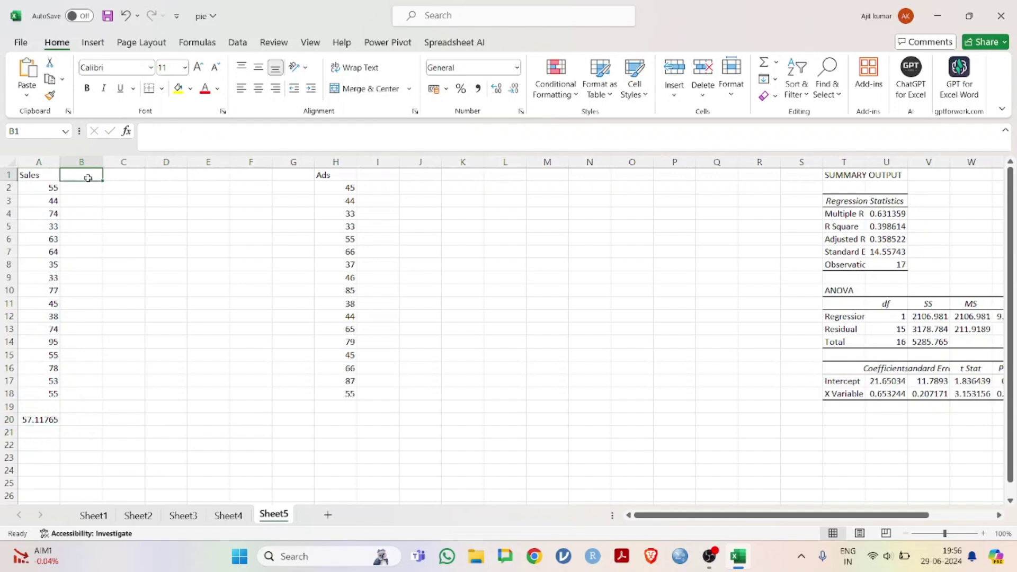
text(De)
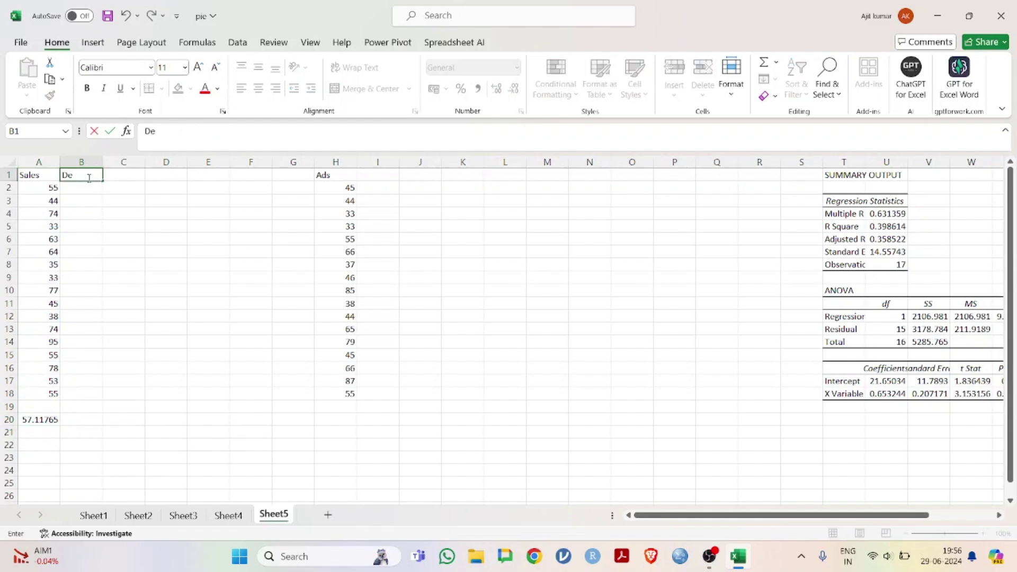
text(v sales)
click(170, 222)
Step: Compute each Sales value's deviation from the mean with =A2-A$20 in B2 and fill the formula down to B18
click(75, 191)
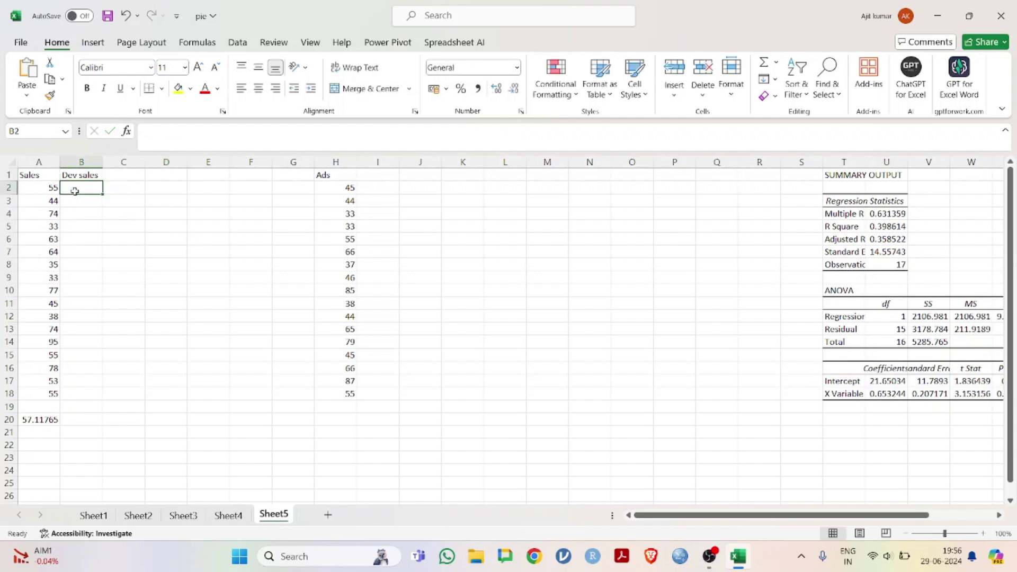
text(=)
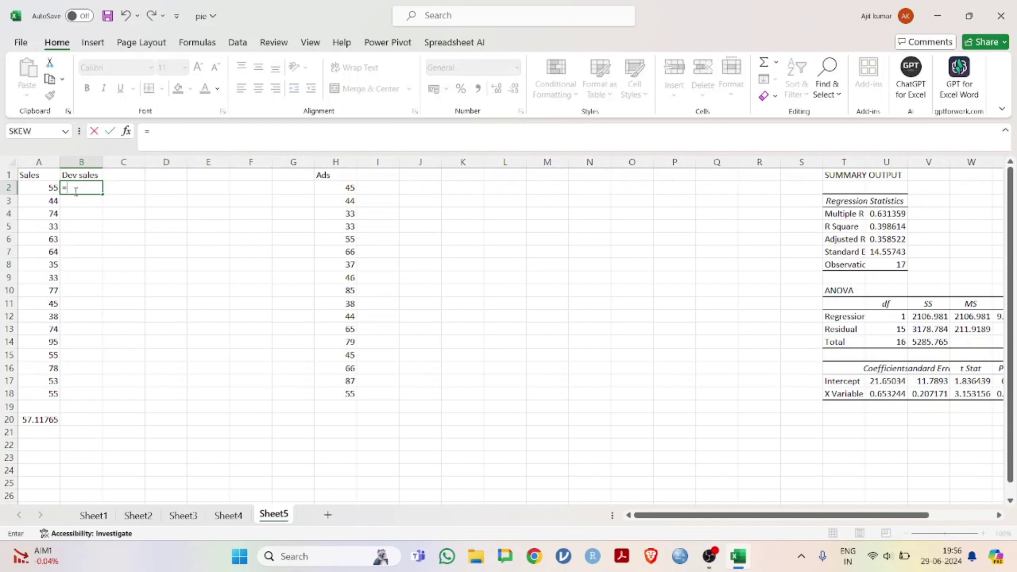
click(37, 190)
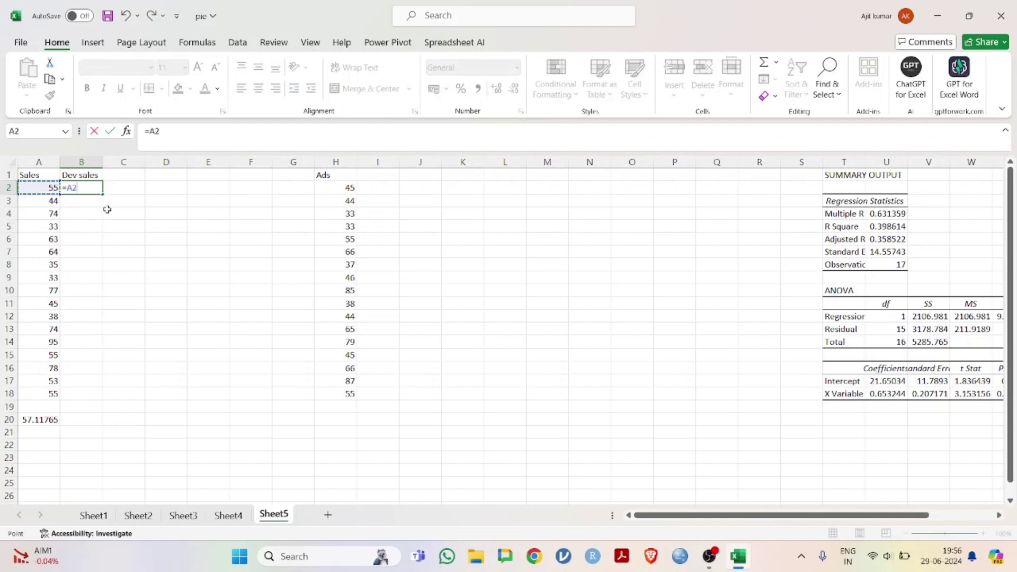
text(=)
click(41, 422)
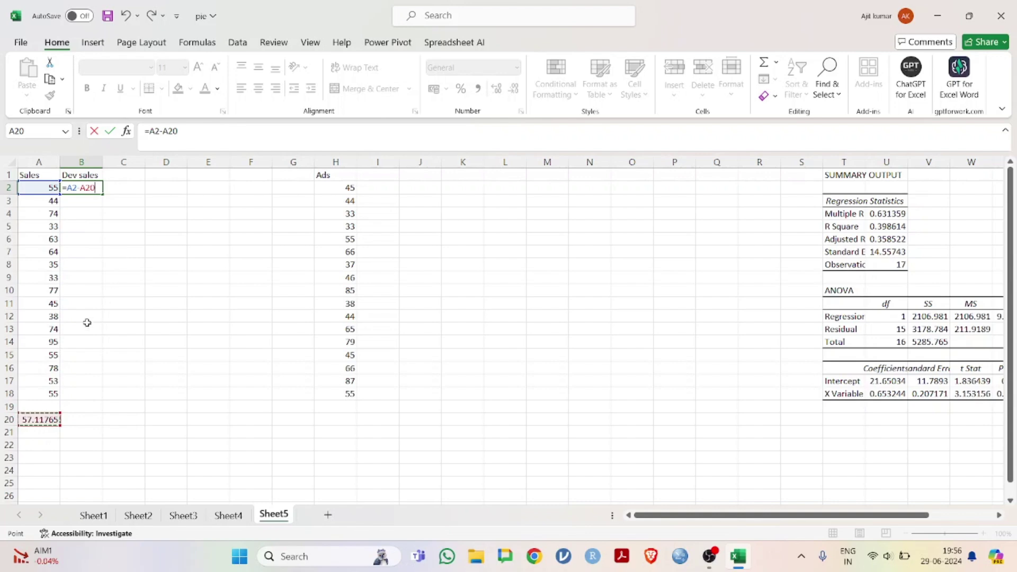
click(90, 192)
text($)
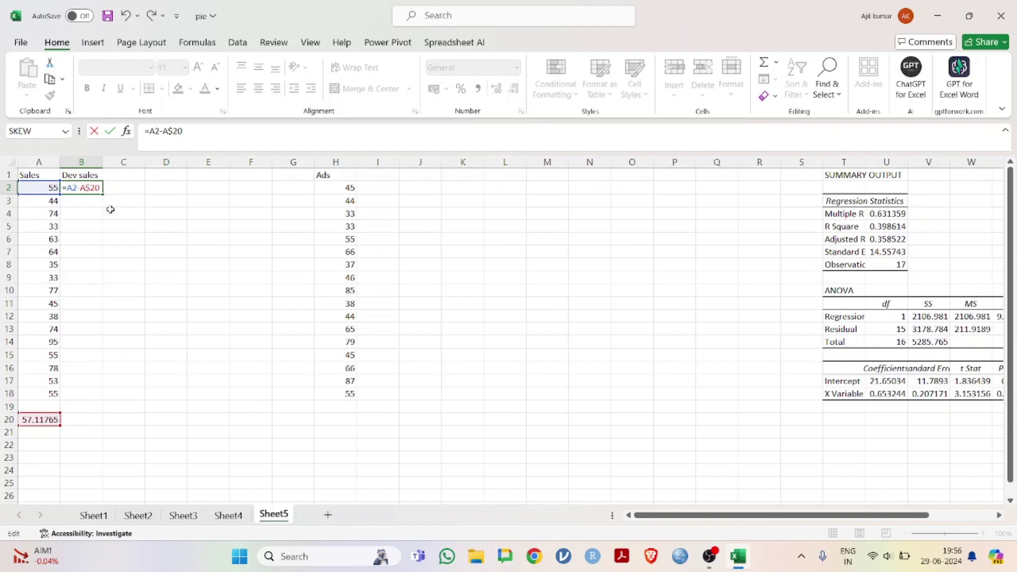
key(Return)
click(95, 190)
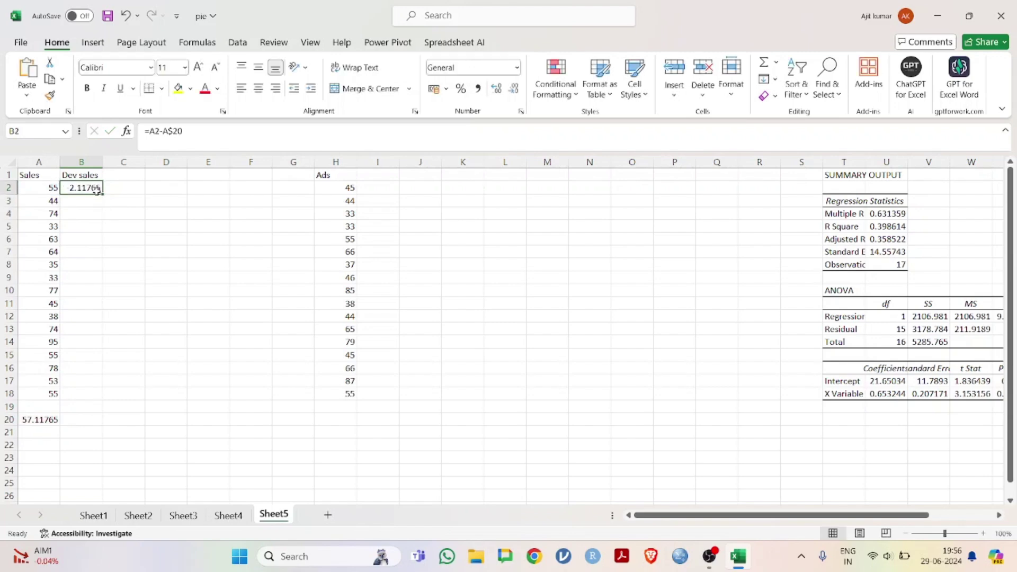
drag(101, 196, 109, 399)
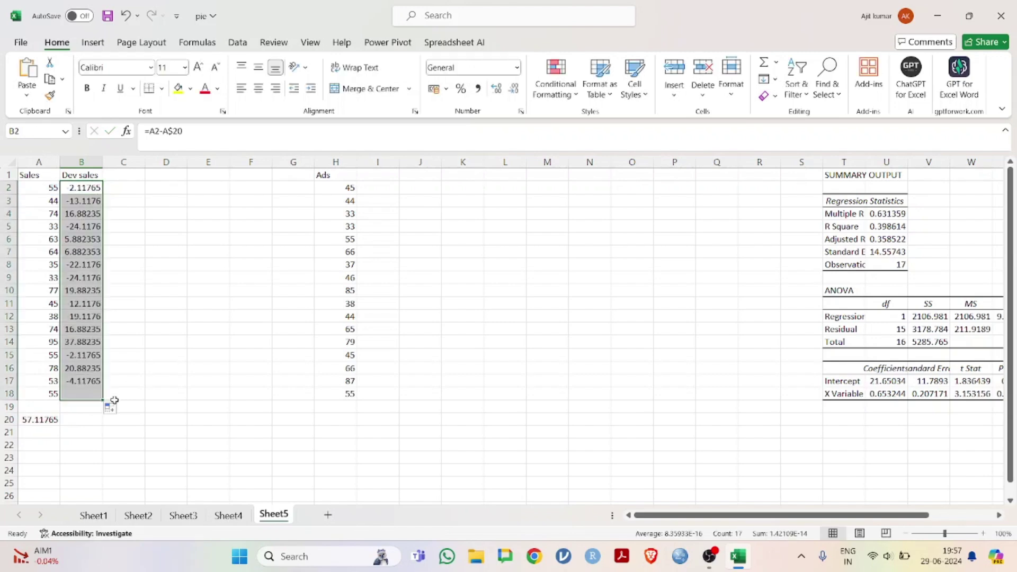
click(134, 249)
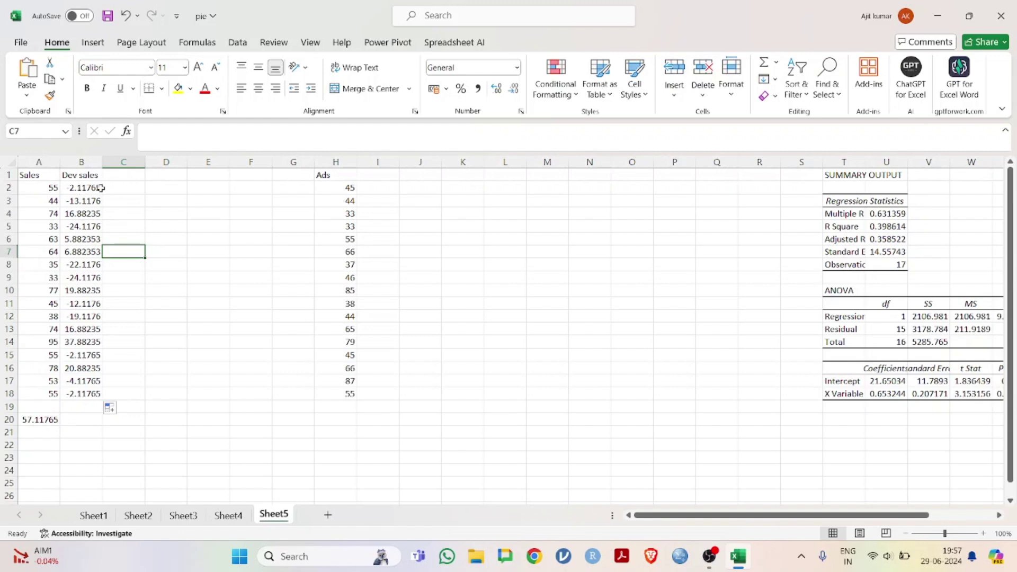
Step: Enter the header "sale ^2" in cell C1 for the squared deviations
click(119, 177)
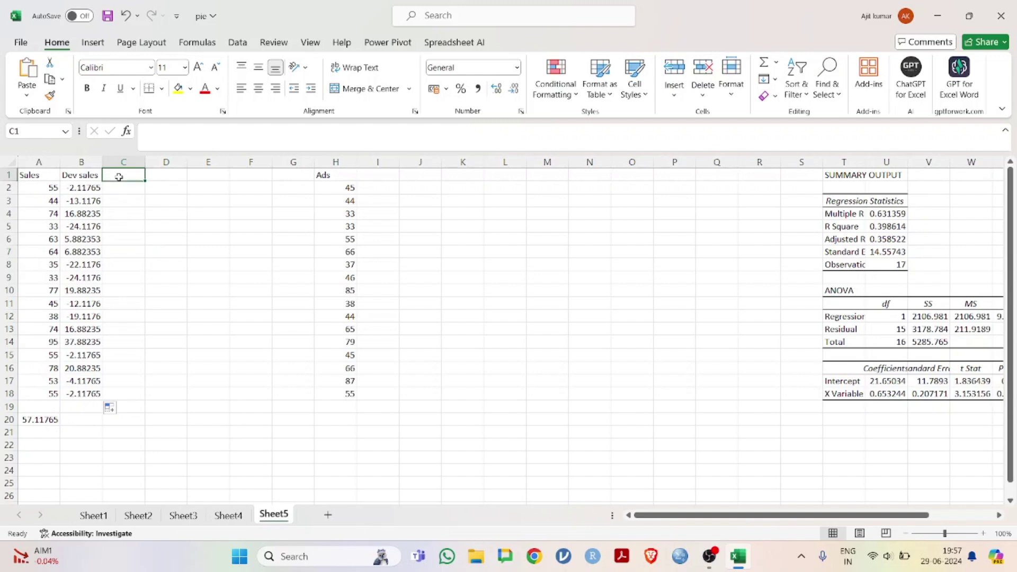
text(sale)
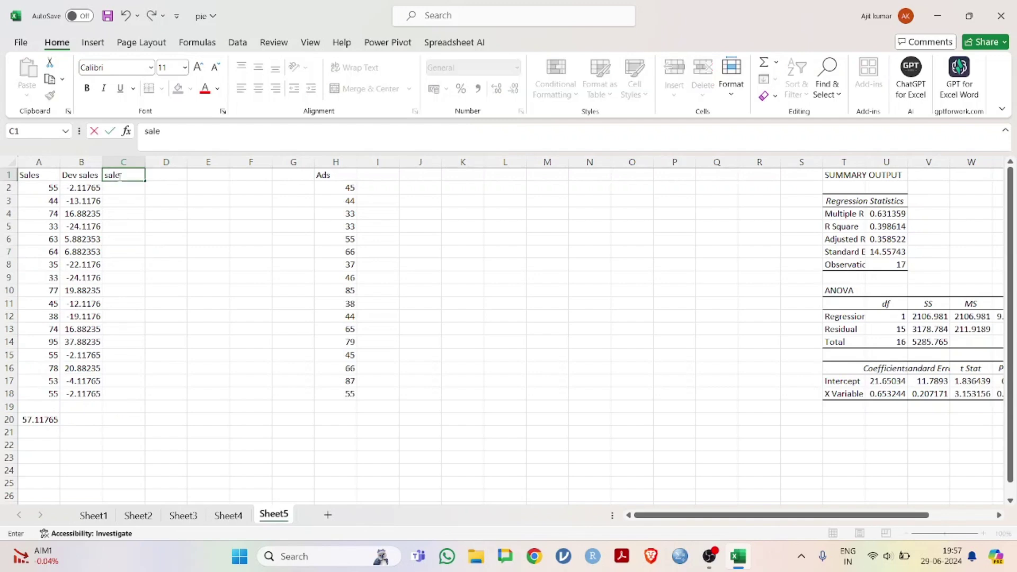
text( ^2)
click(231, 270)
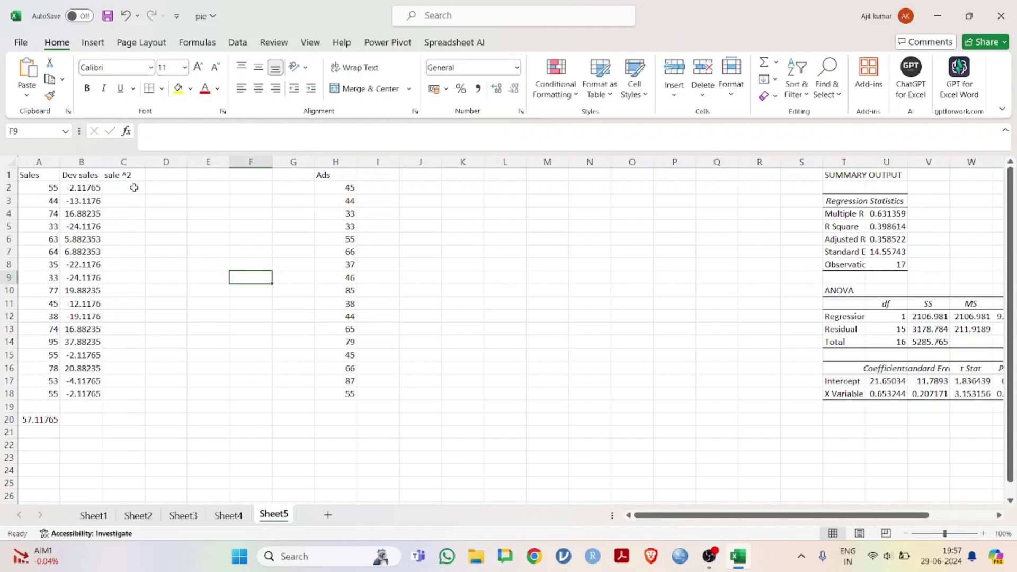
Step: Square the sales deviations with =B2^2 in C2 and fill the formula down to C18
click(134, 187)
text(=)
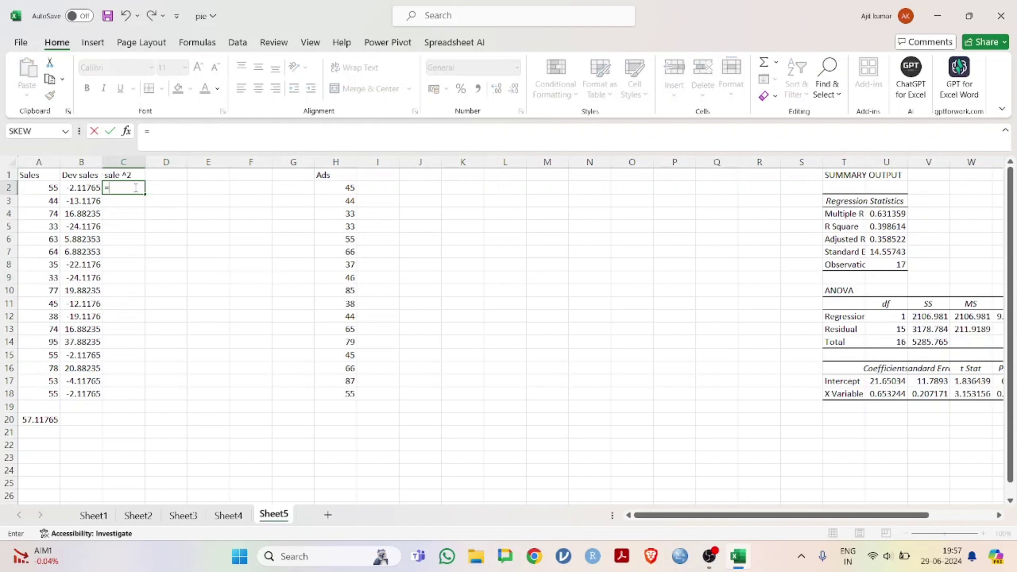
click(87, 187)
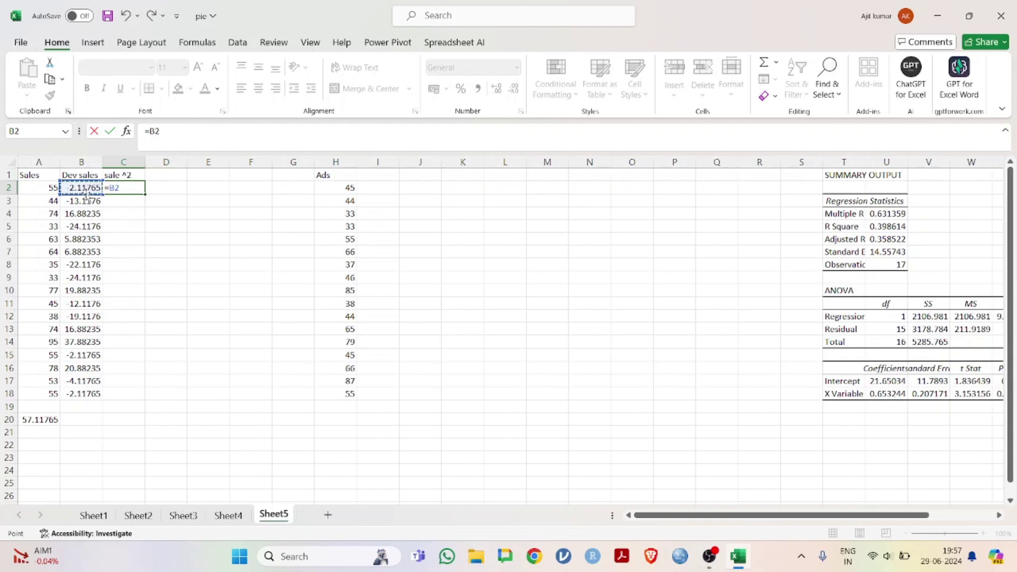
text(^2)
key(ctrl+Return)
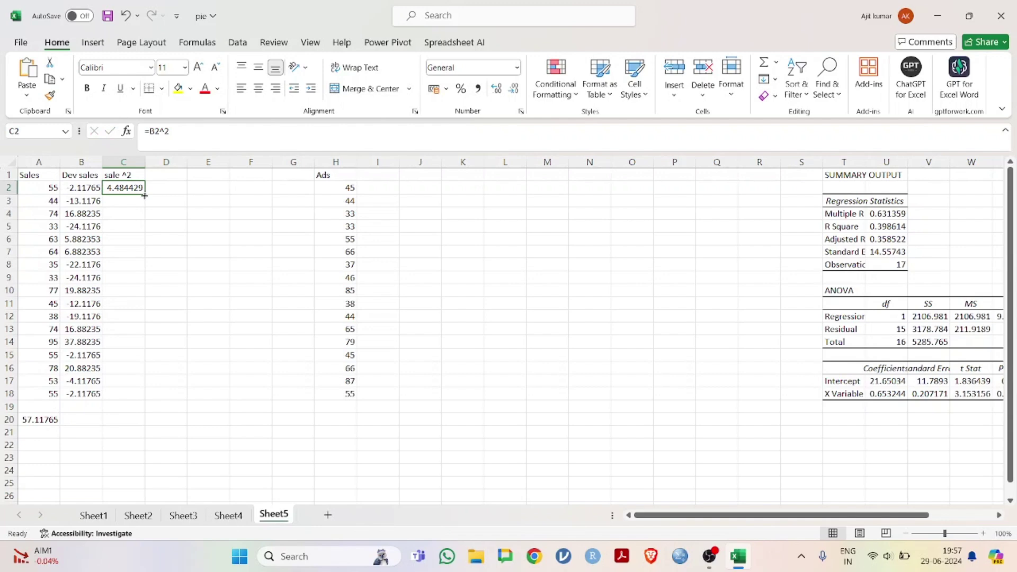
drag(144, 196, 147, 402)
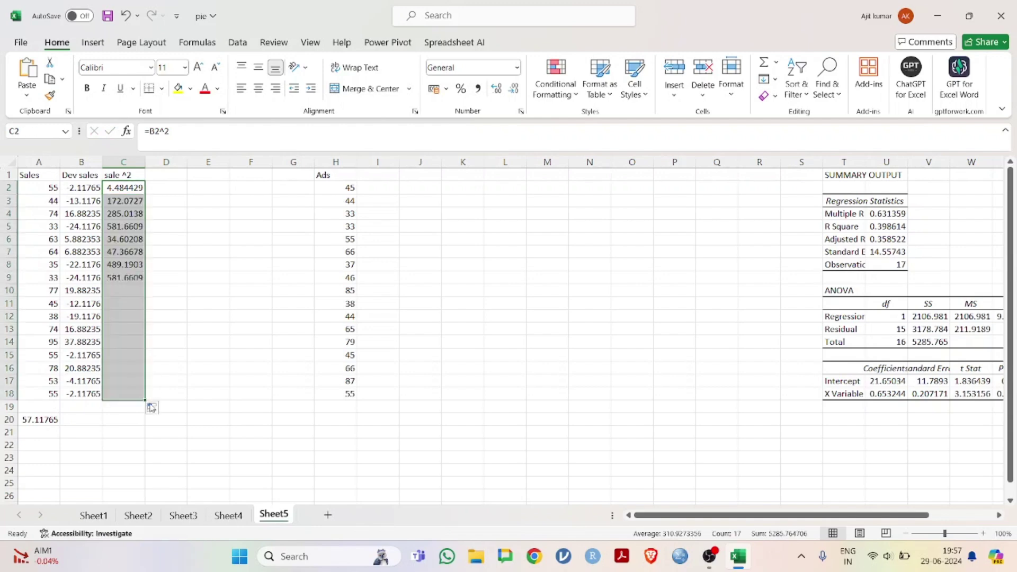
Step: Total the squared deviations in cell C20 with the formula =SUM(C1:C18)
scroll(132, 390, down, 1)
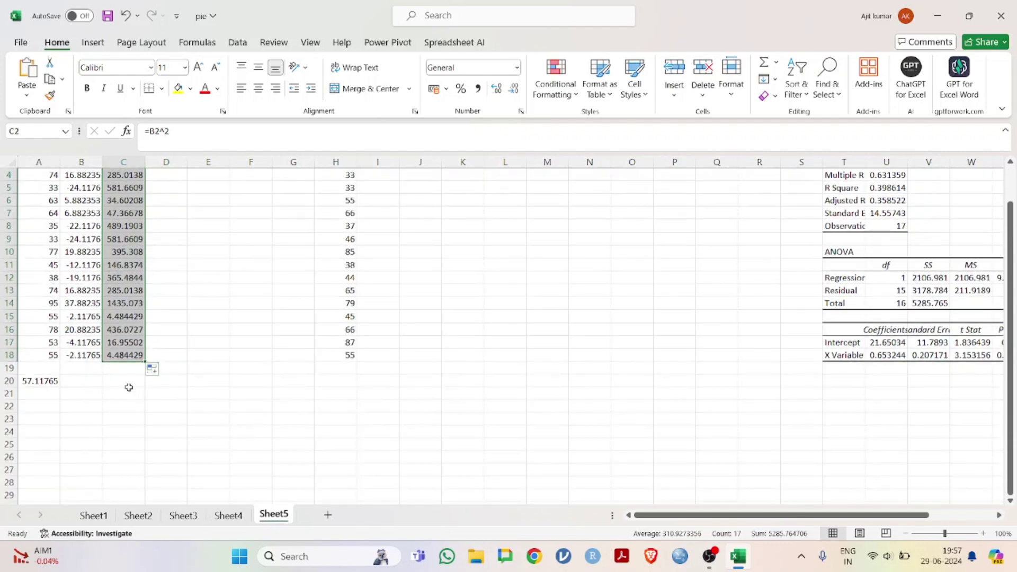
click(128, 383)
text(=sum)
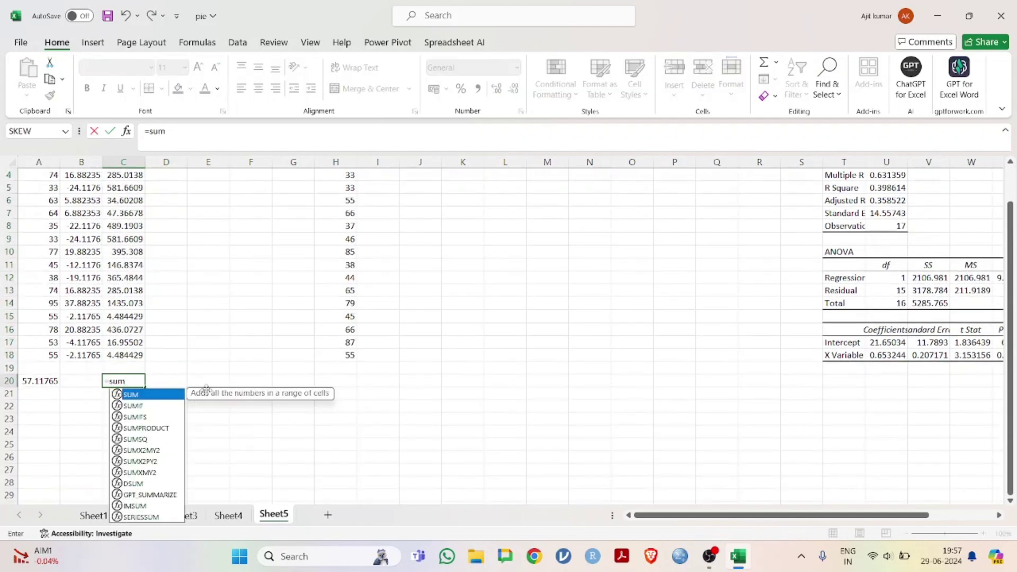
double_click(157, 395)
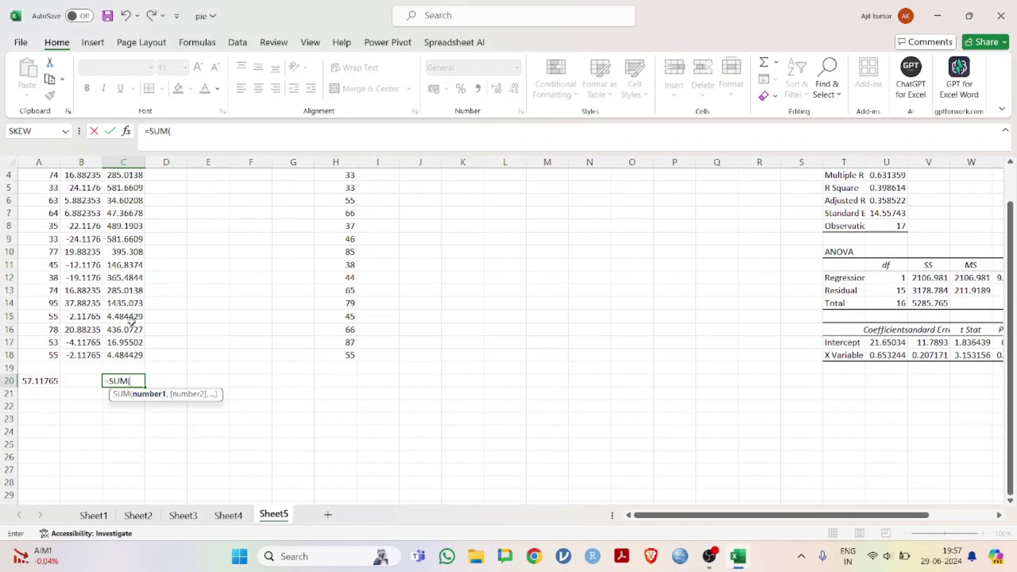
click(122, 357)
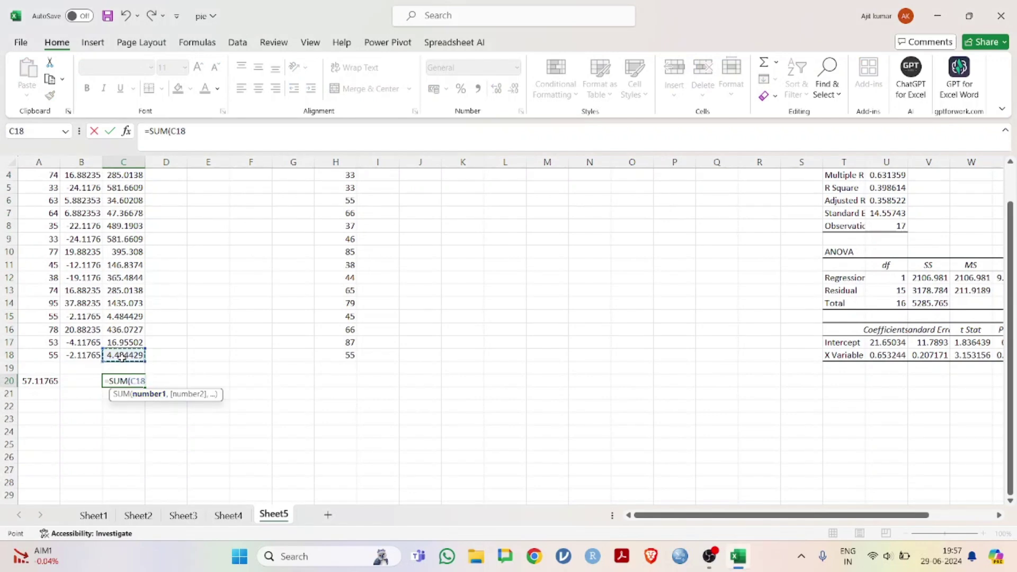
key(ctrl+shift+Up)
text())
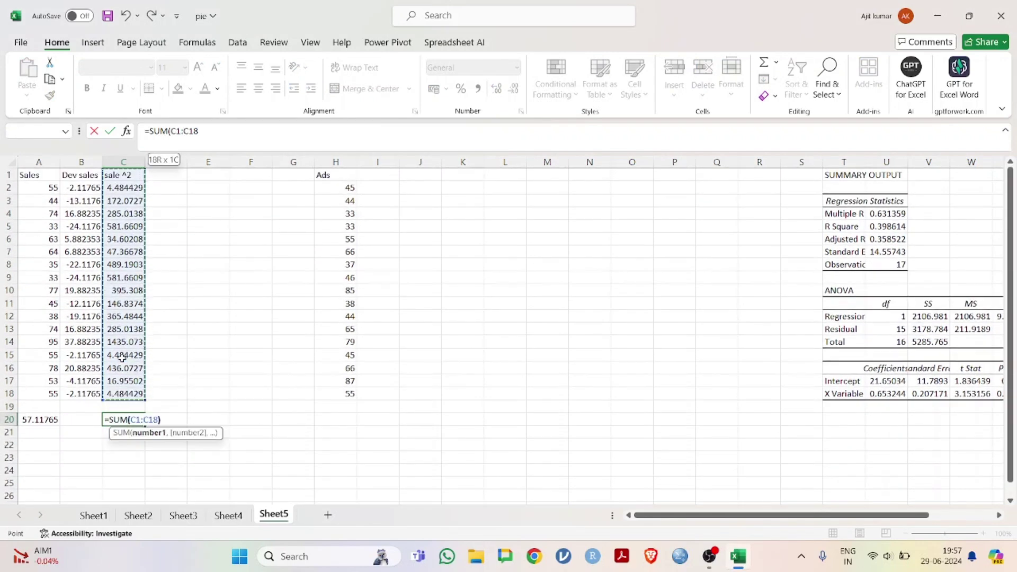
key(Return)
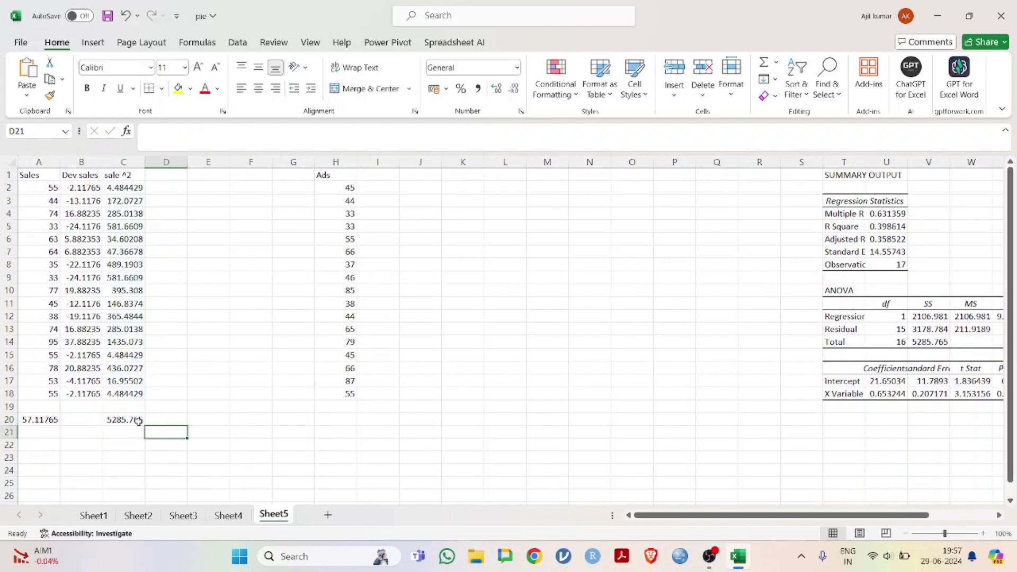
Step: Highlight the sum of squared deviations in cell C20 with a yellow fill
click(135, 419)
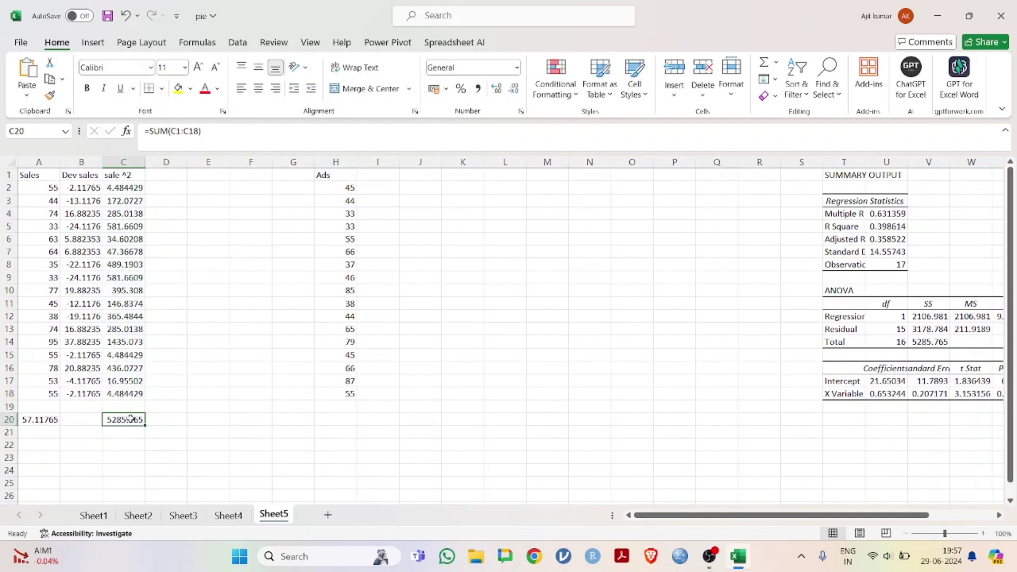
click(179, 88)
click(203, 341)
scroll(139, 433, down, 3)
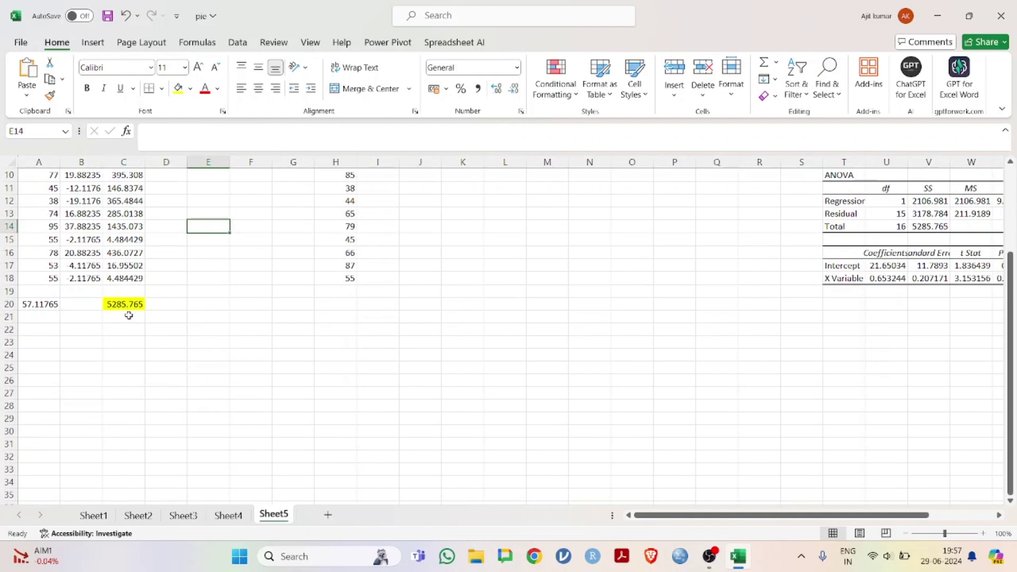
scroll(122, 317, up, 3)
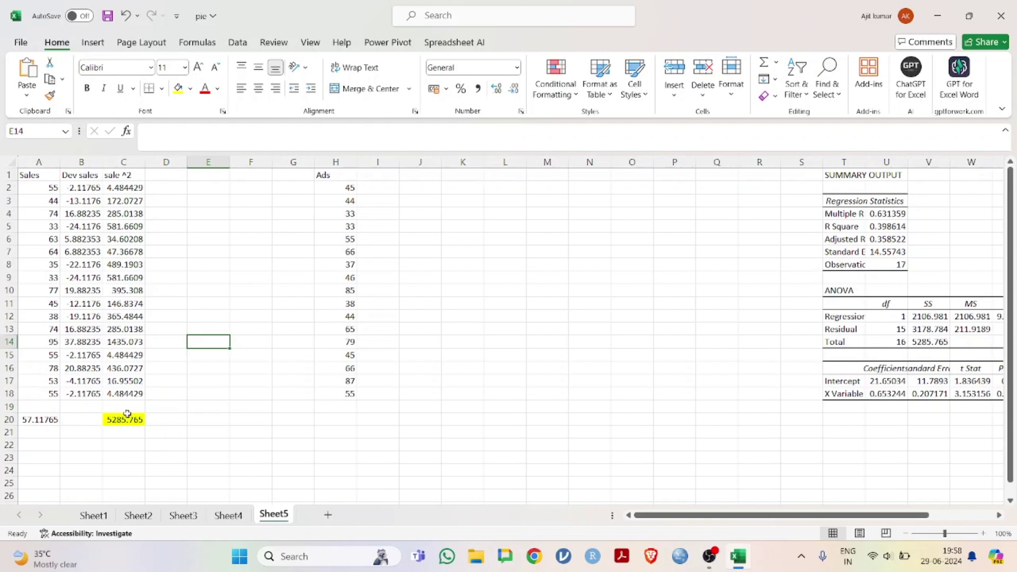
click(346, 178)
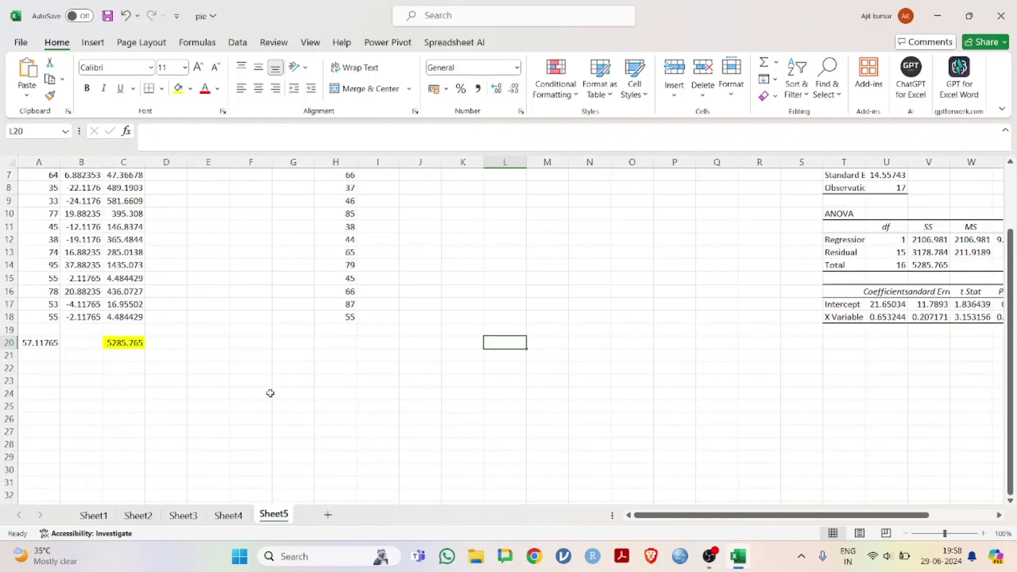
scroll(270, 393, up, 2)
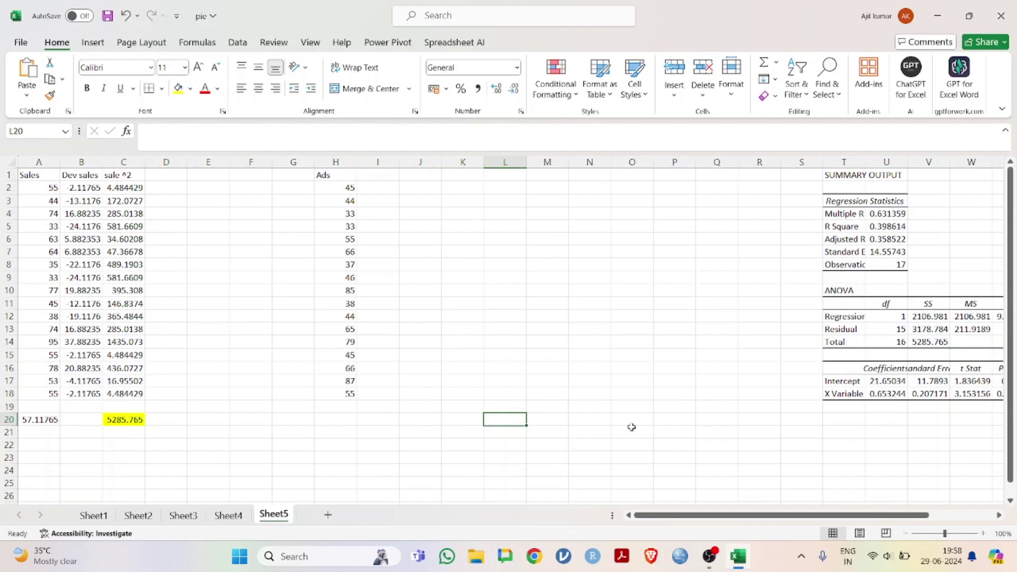
Step: Enter the general regression equation "y = a +bx" as text in cell N8
click(590, 265)
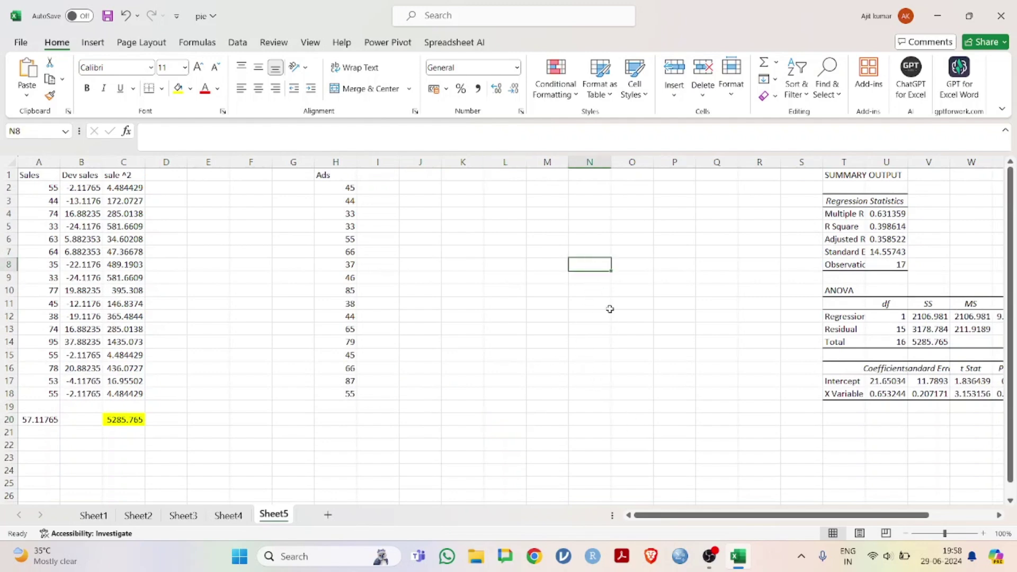
text(y)
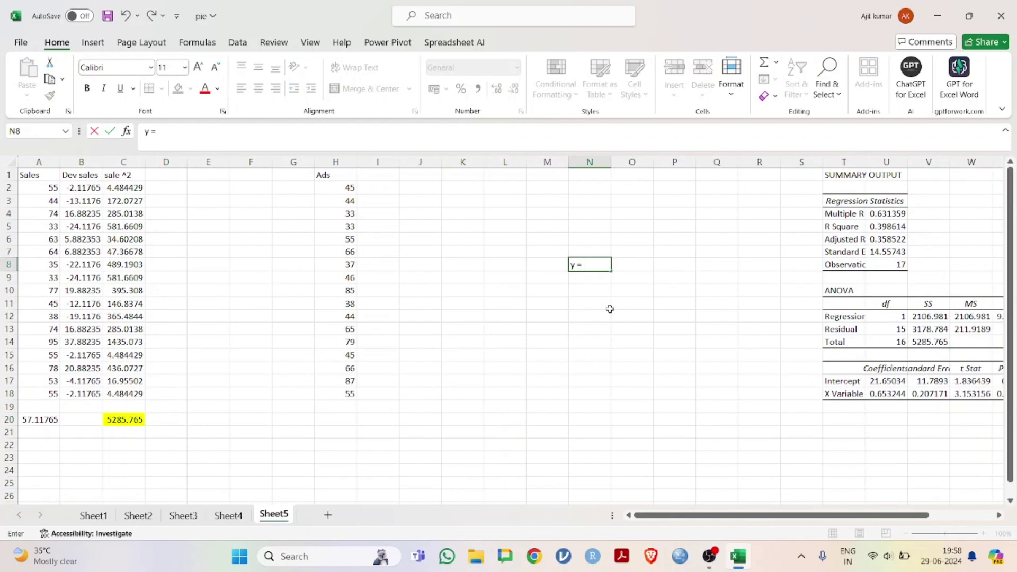
text( = a +bx)
Step: Begin the worded regression equation in cell N9 with the text "sales = intercept"
click(586, 279)
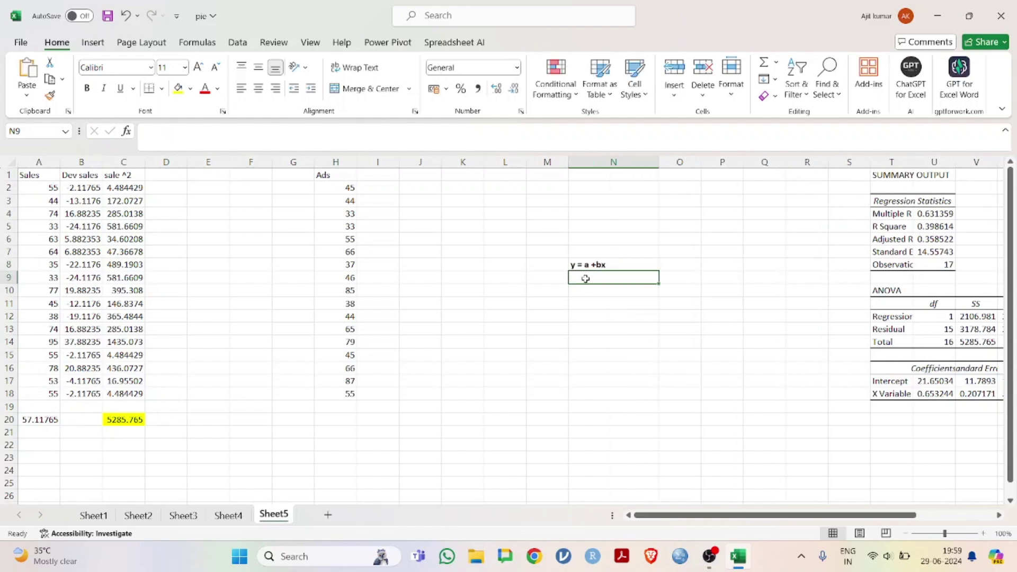
text(sal)
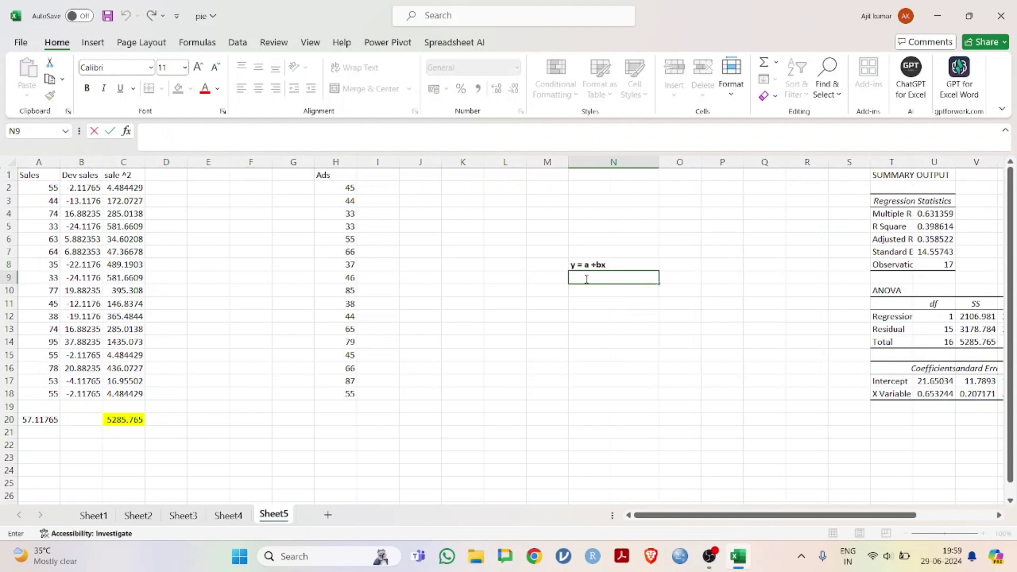
text(es)
text(= intercept)
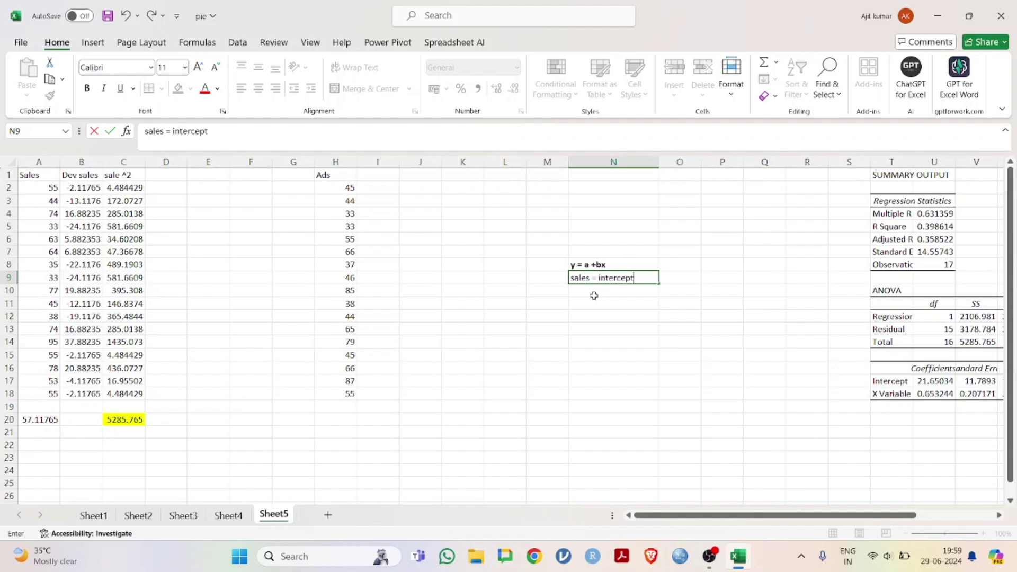
key(Up)
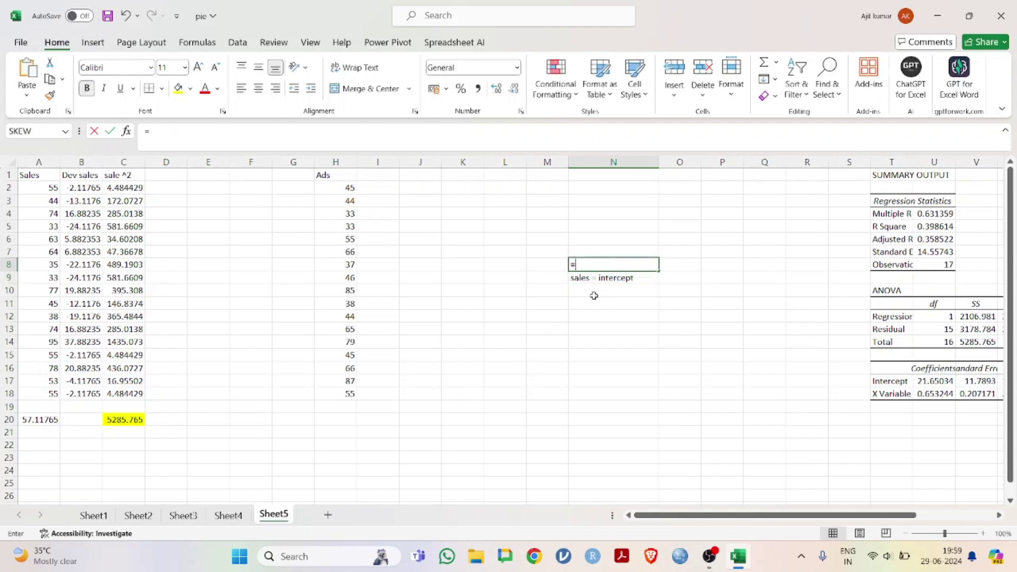
text(=)
click(615, 300)
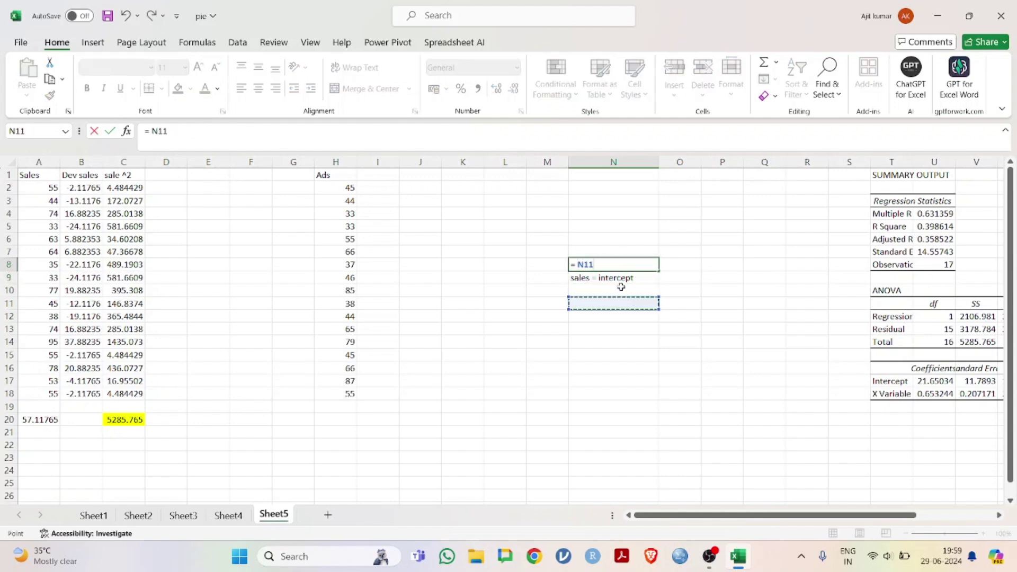
click(620, 287)
key(BackSpace)
key(BackSpace)
key(BackSpace)
key(BackSpace)
key(BackSpace)
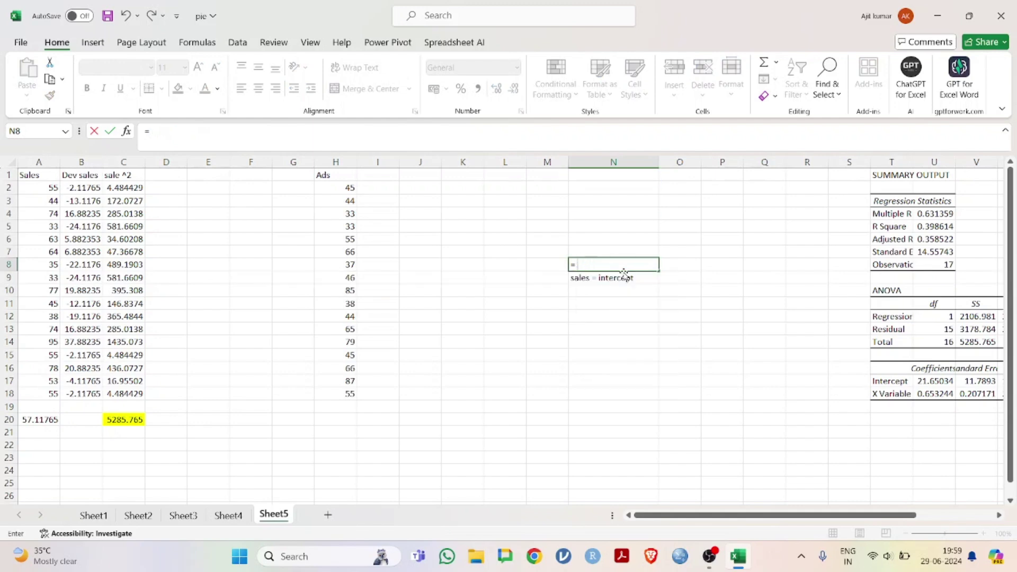
click(623, 274)
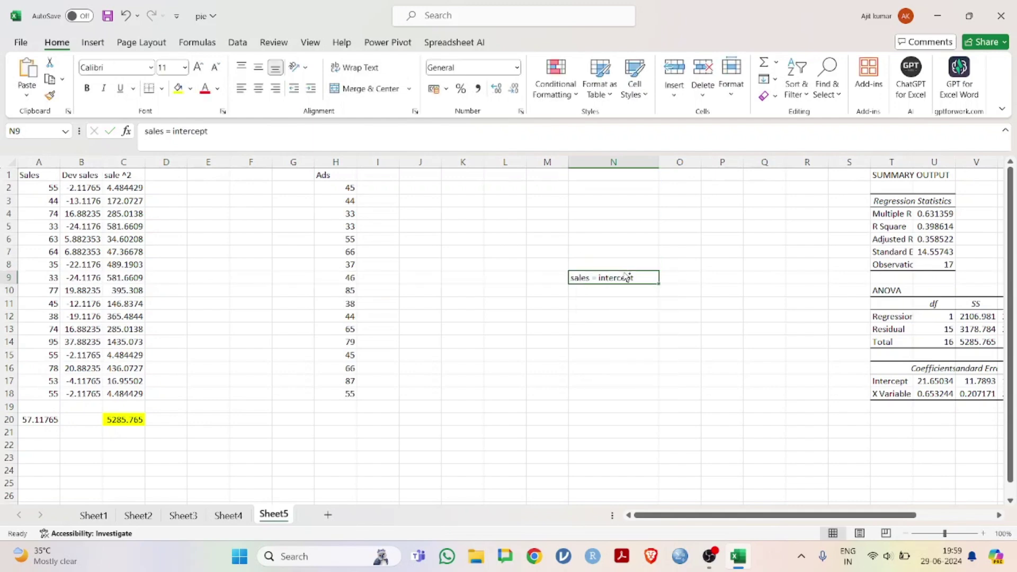
key(ctrl+z)
Step: Complete the worded equation in cell N9 by appending "+ slope*ads"
click(622, 315)
click(636, 278)
double_click(636, 278)
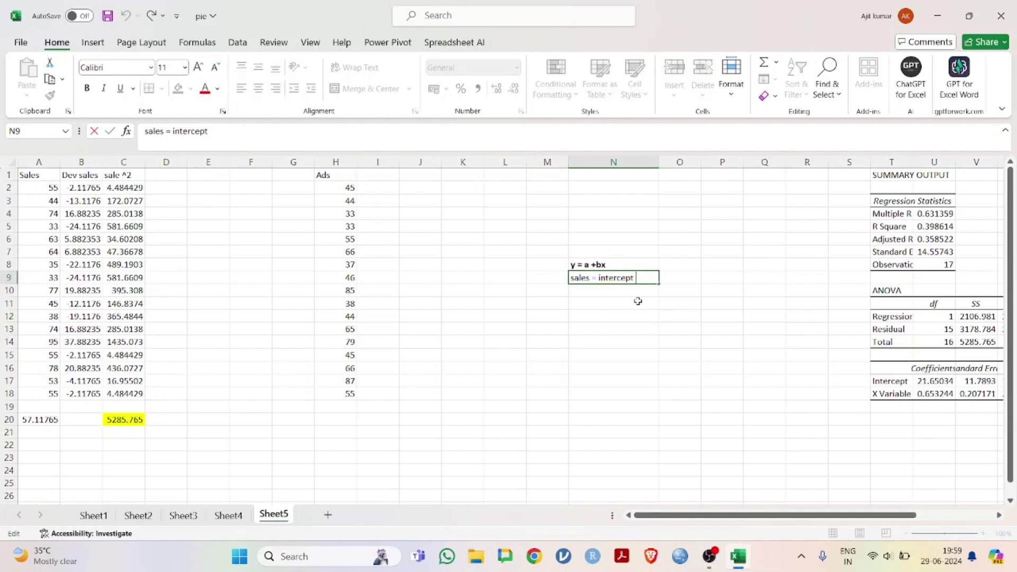
text(+ slope*ads)
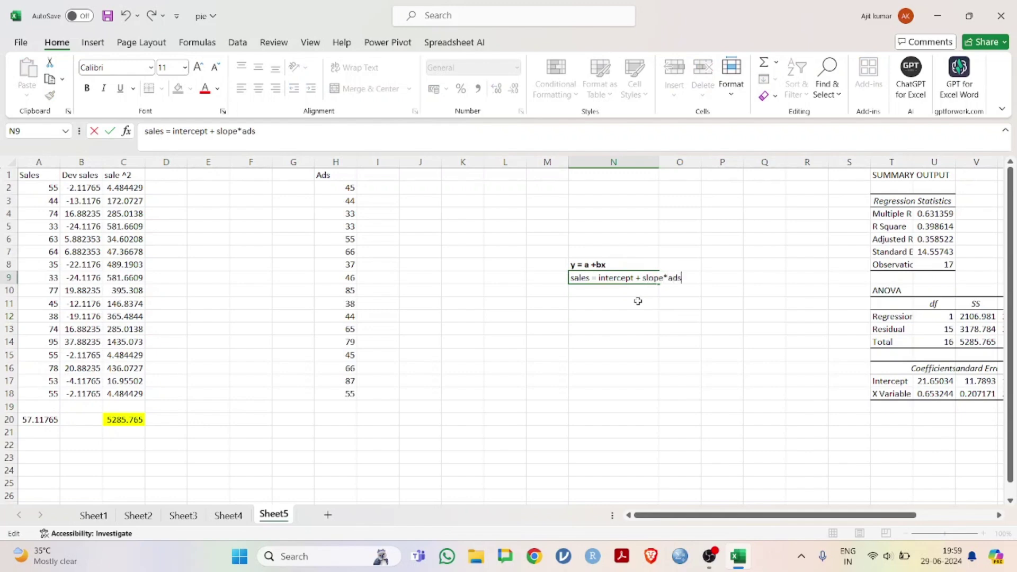
key(Return)
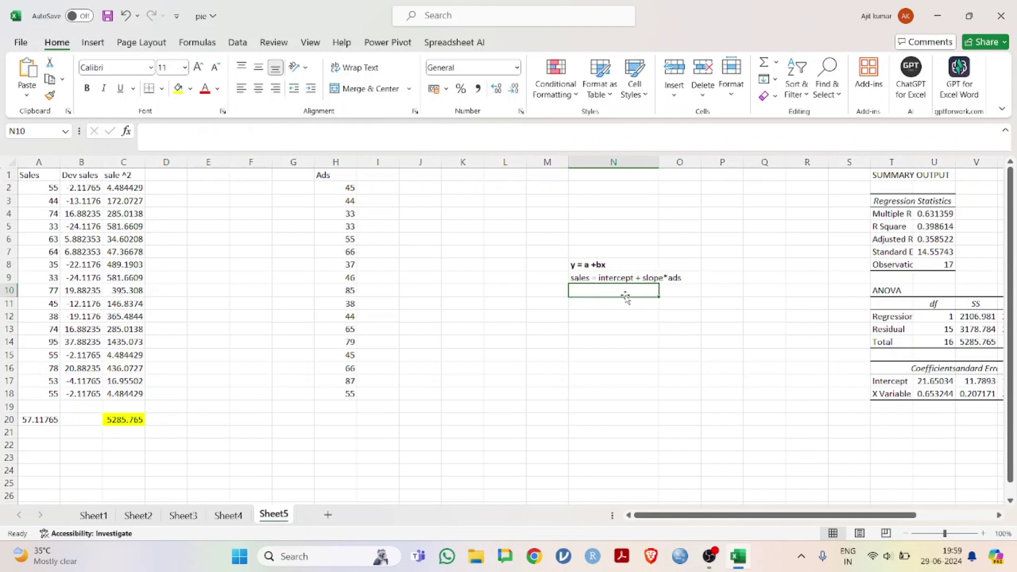
click(627, 277)
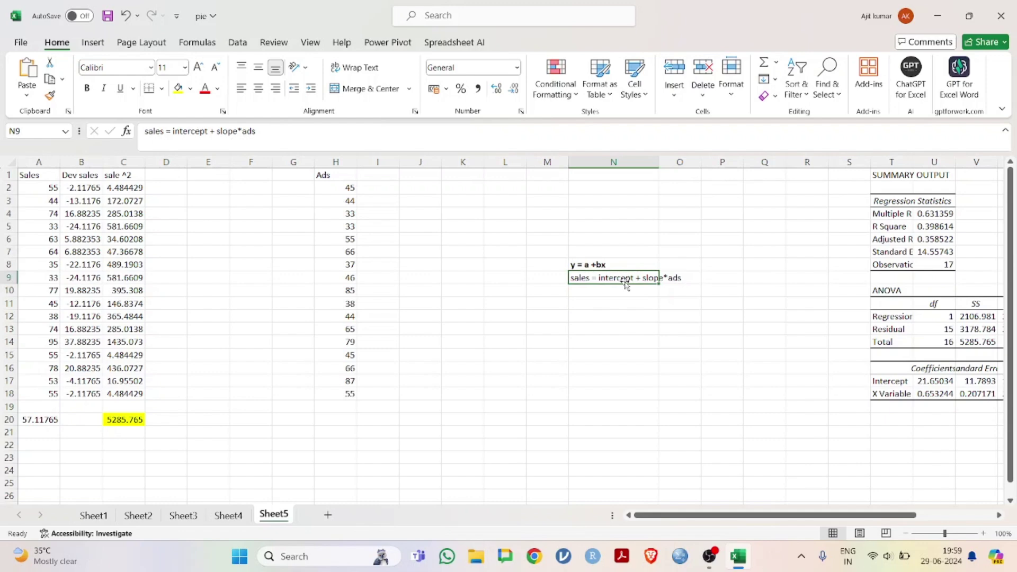
Step: Calculate the regression intercept in cell N12 with =INTERCEPT(A2:A18,H2:H18), using Sales as the y values and Ads as the x values
click(601, 328)
click(597, 315)
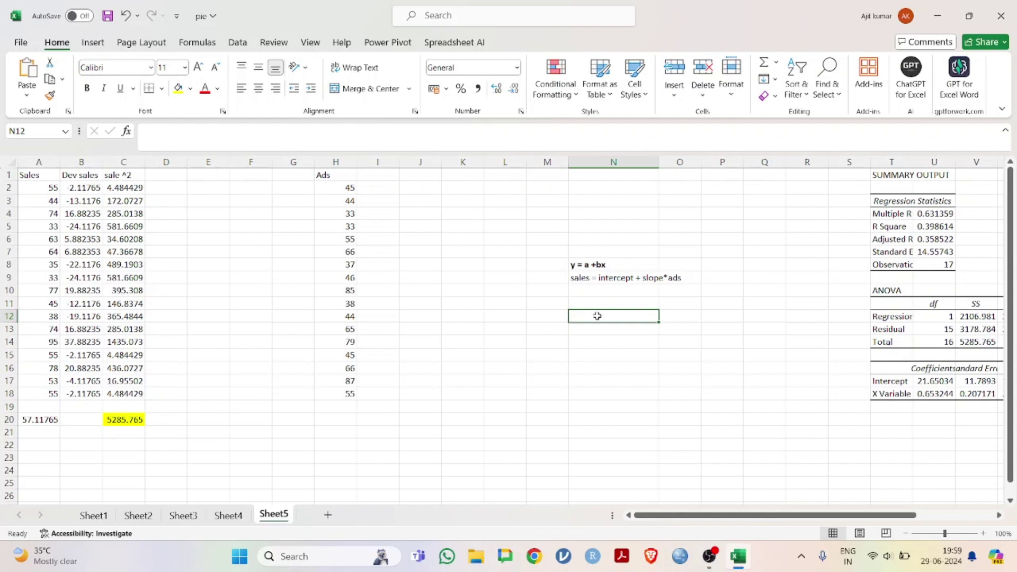
text(=inter)
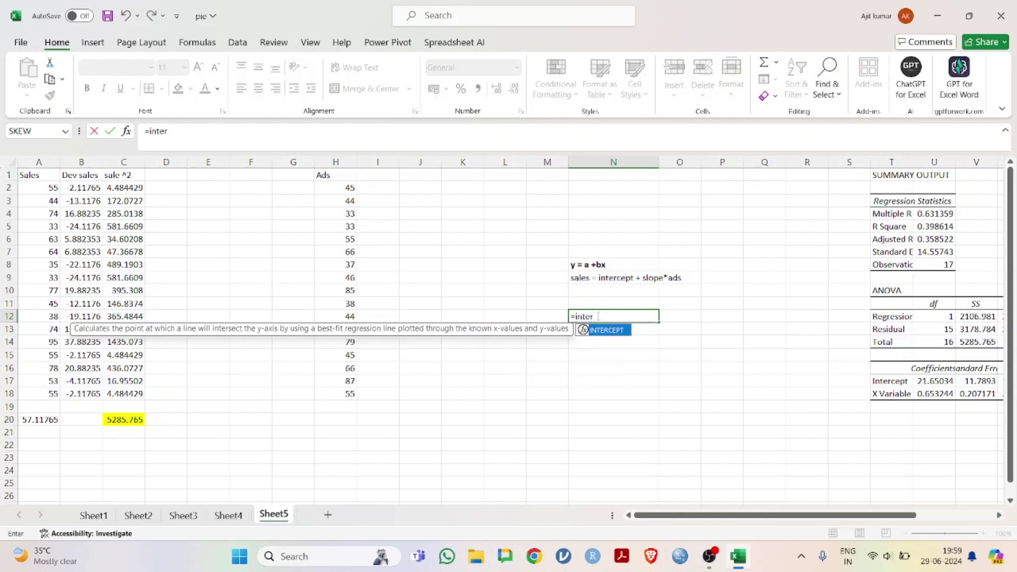
double_click(608, 330)
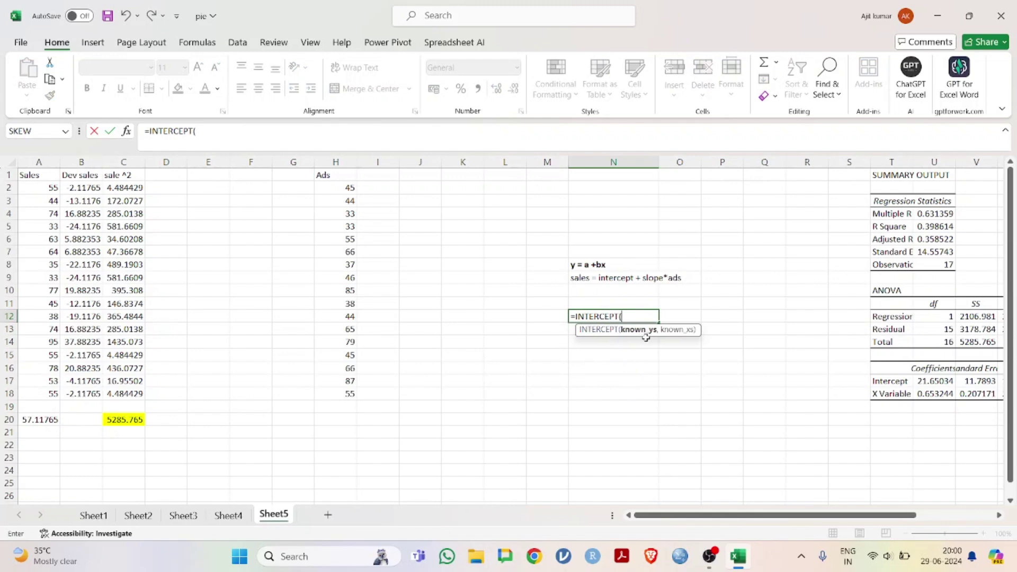
drag(41, 189, 47, 393)
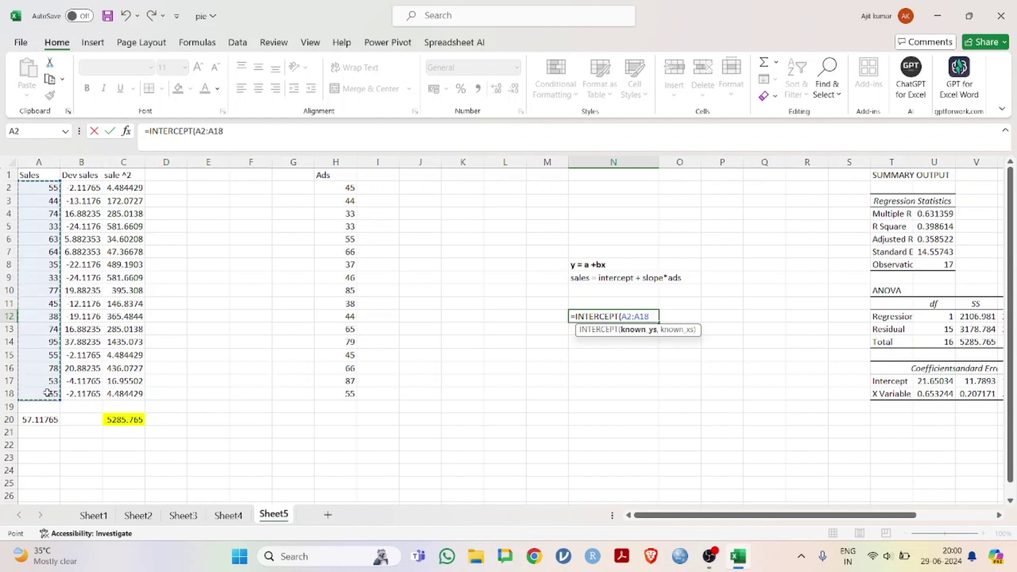
text(,)
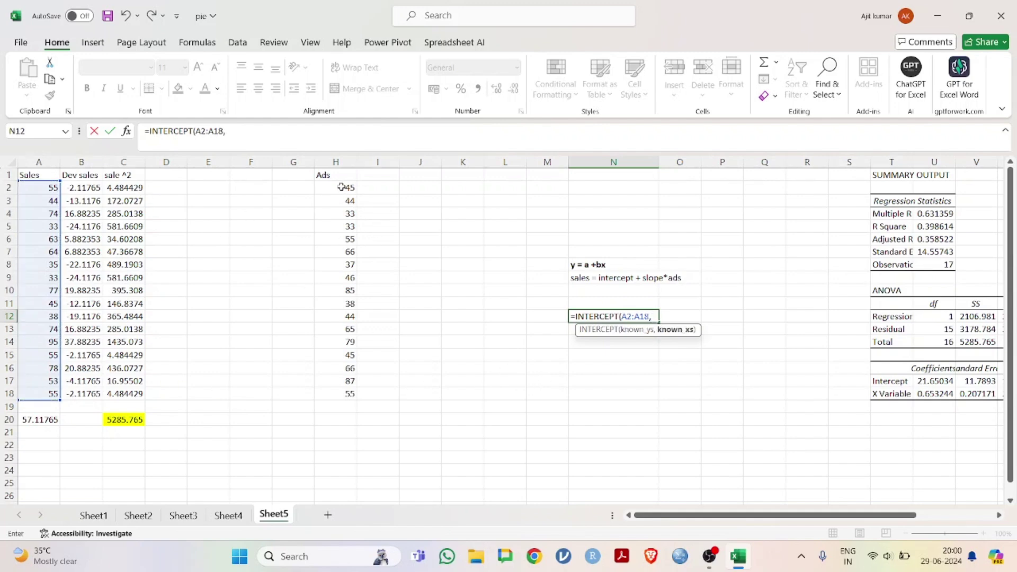
drag(342, 187, 344, 392)
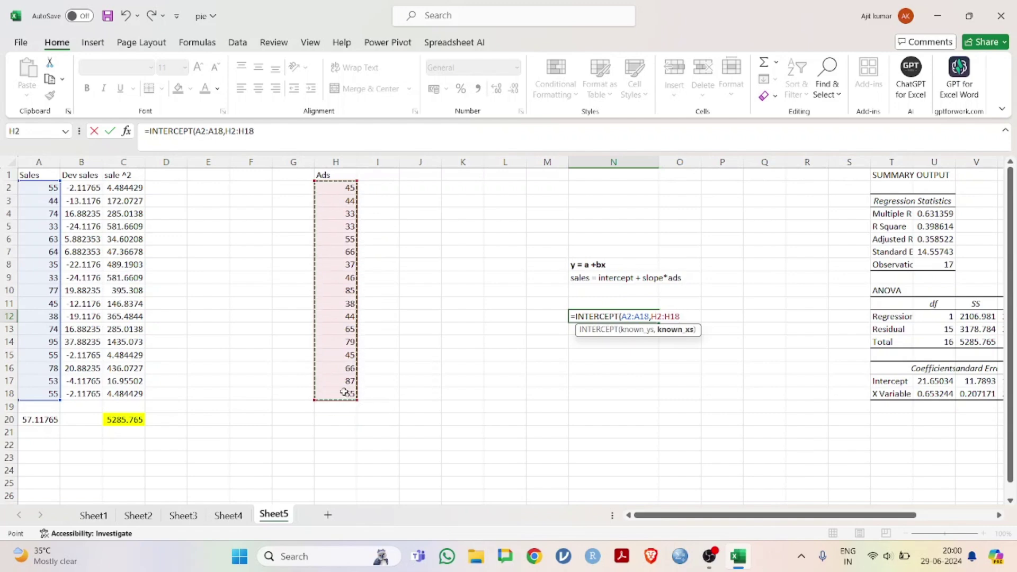
text())
key(Return)
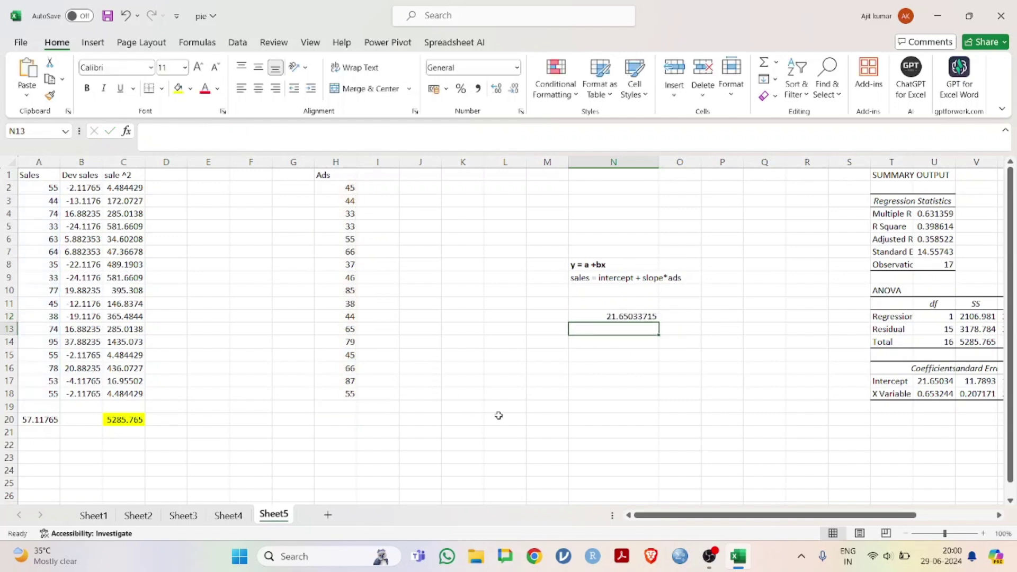
Step: Label cell M12 "intercept" and cell M13 "slpoe"
click(561, 318)
text(in)
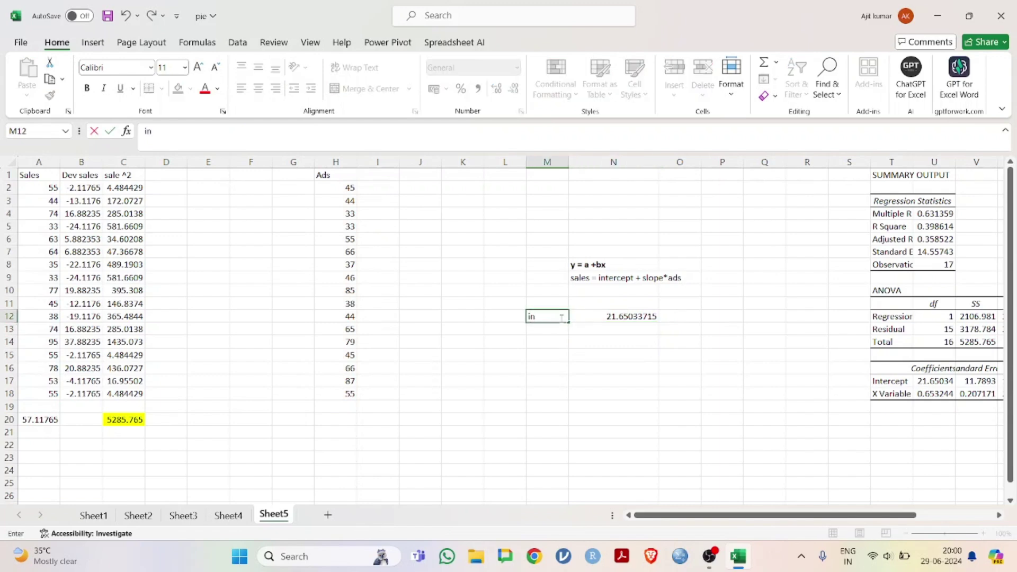
text(tercept)
key(Return)
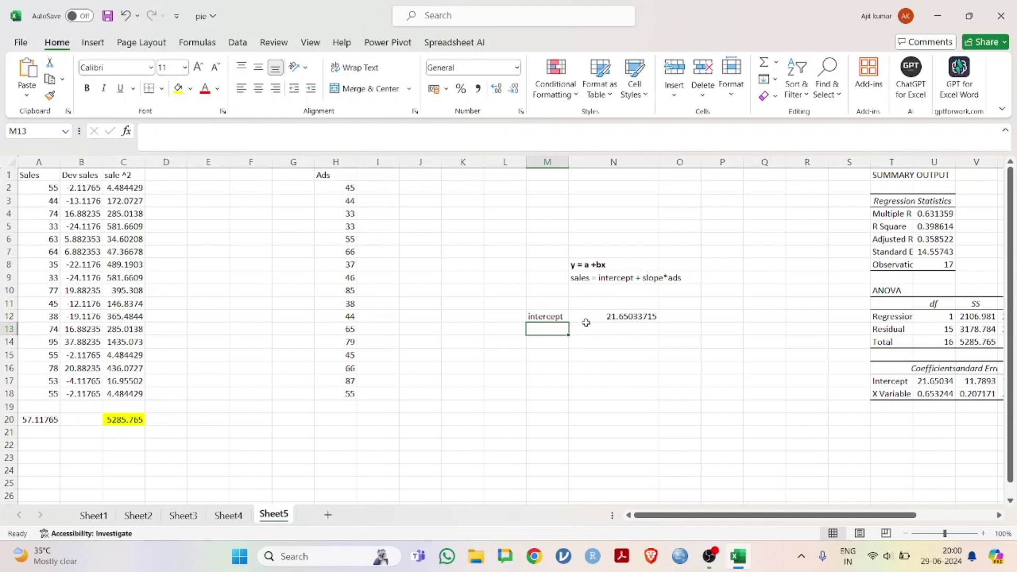
text(slpoe)
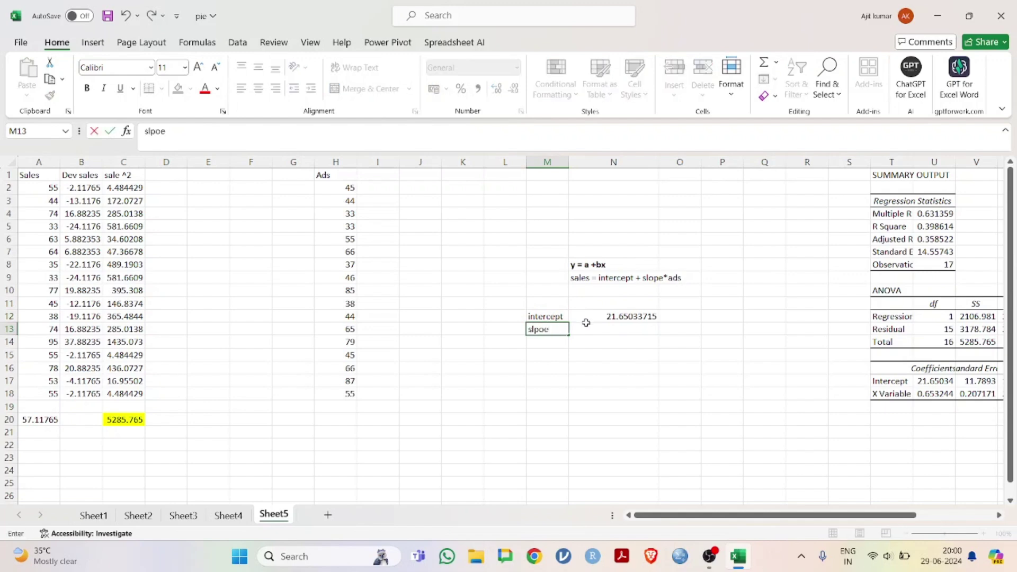
Step: Calculate the regression slope in cell N13 with =SLOPE(A2:A18,H2:H18), using Sales as the y values and Ads as the x values
click(586, 324)
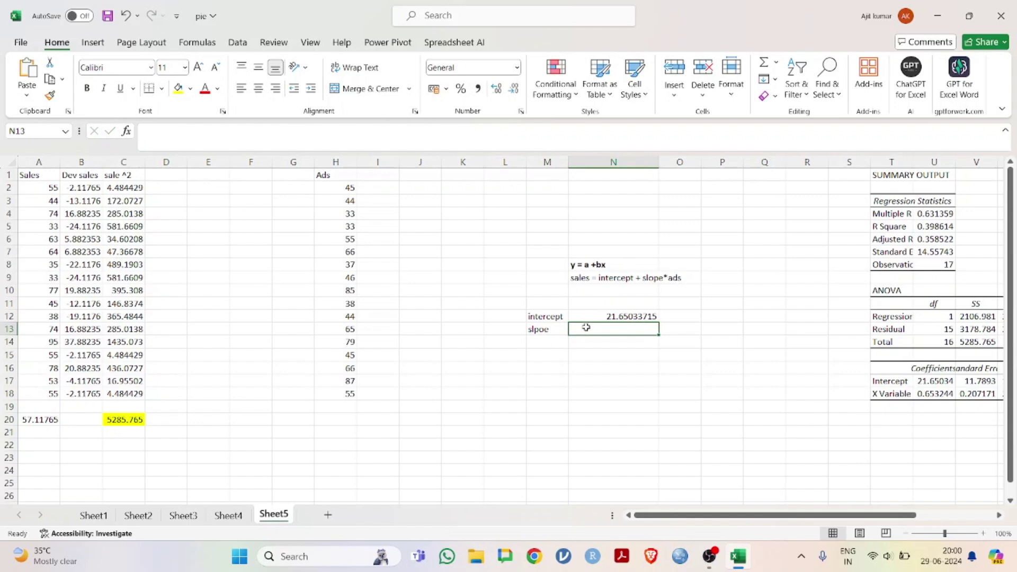
text(=slo)
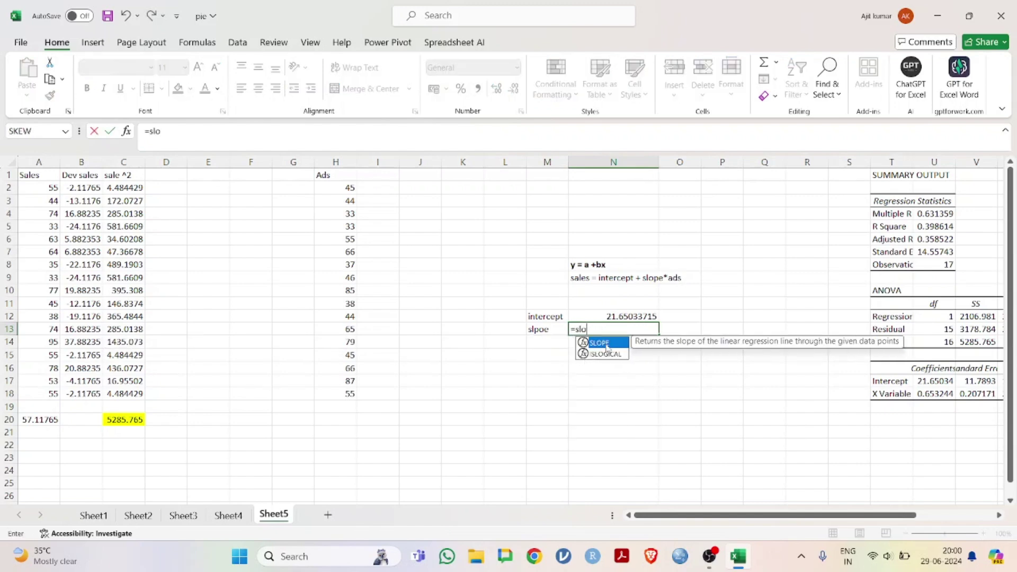
double_click(608, 344)
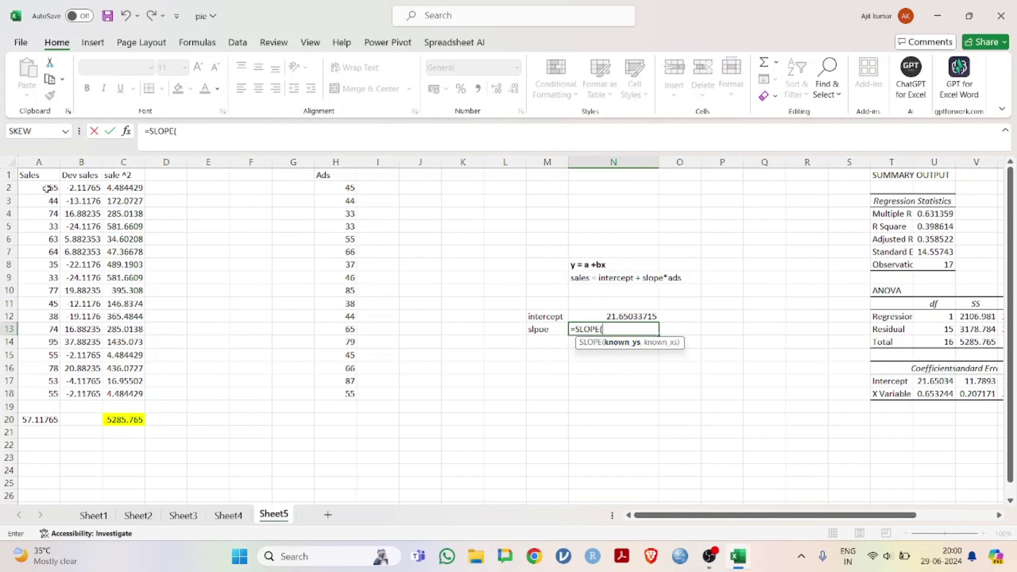
drag(48, 189, 34, 394)
text(,)
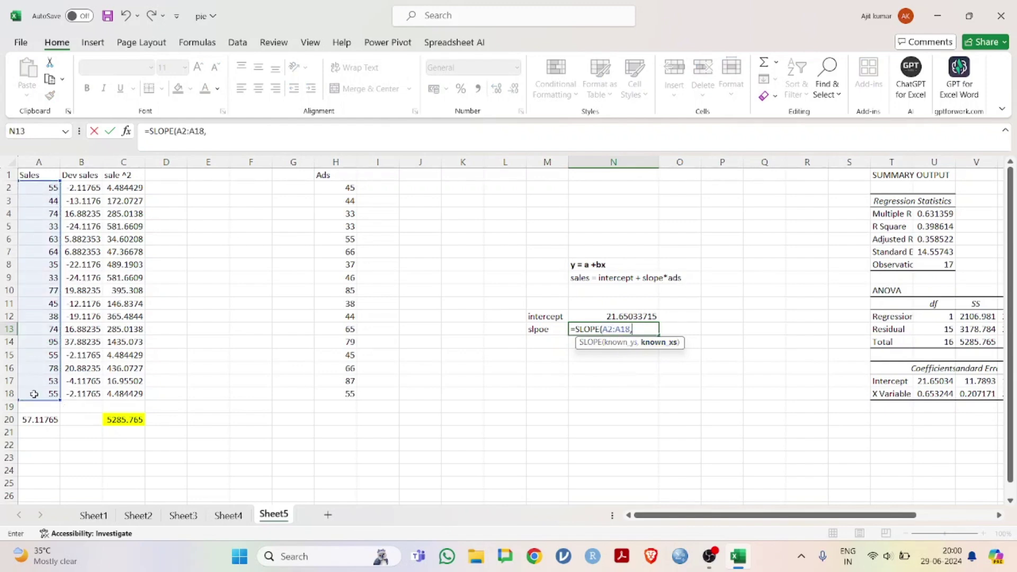
drag(341, 186, 340, 392)
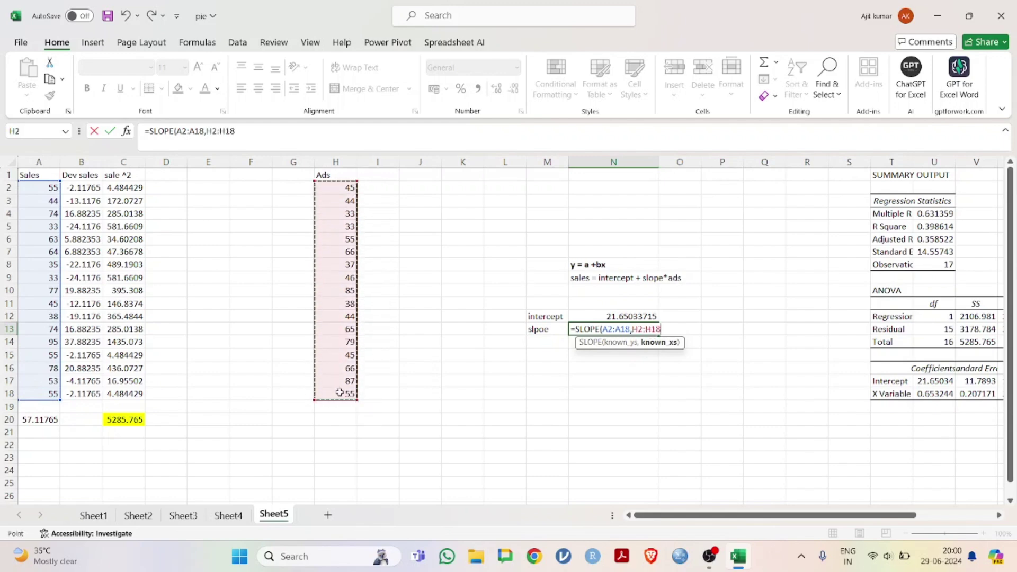
text())
key(Return)
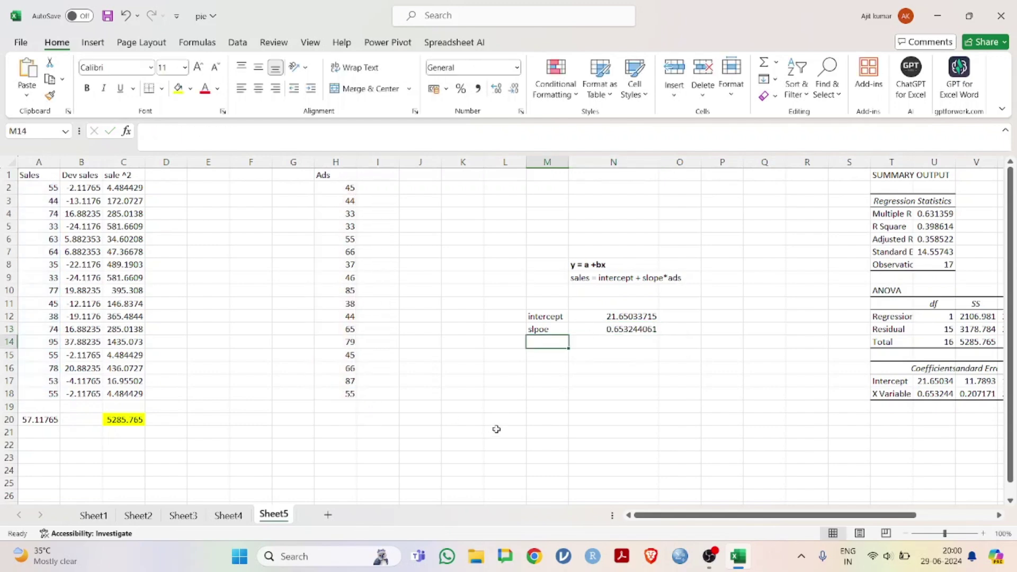
click(582, 449)
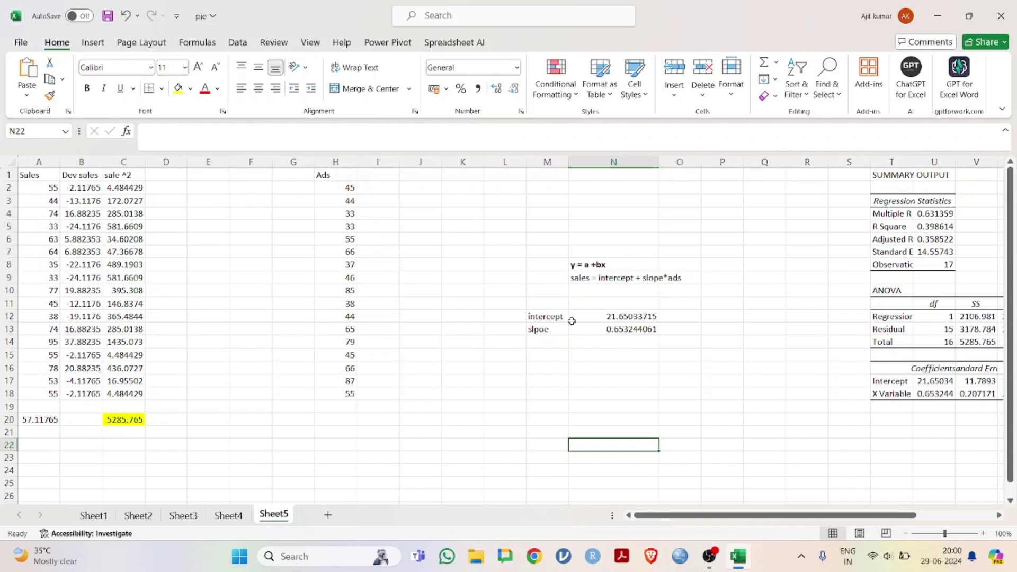
scroll(627, 322, down, 2)
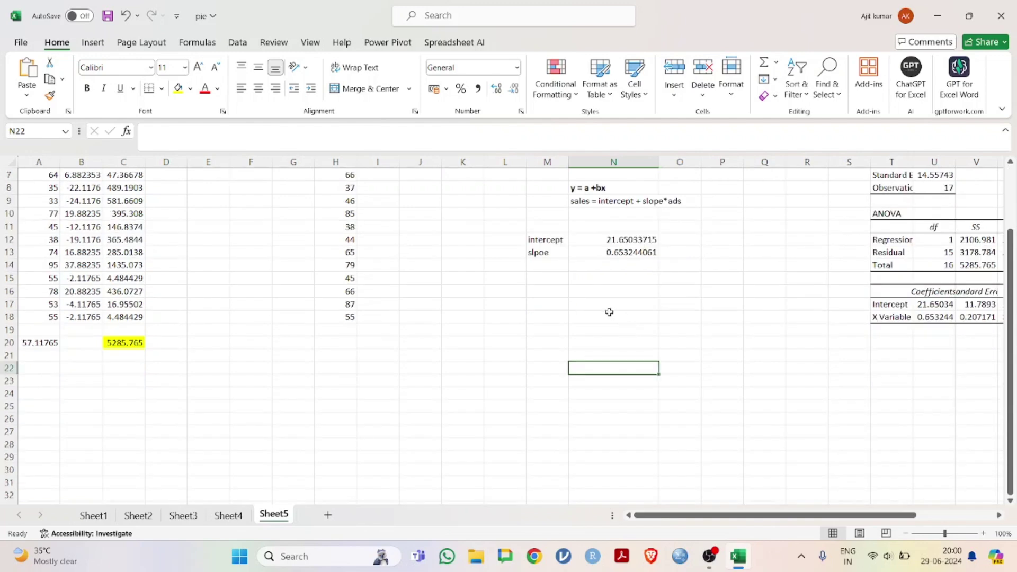
scroll(605, 313, up, 2)
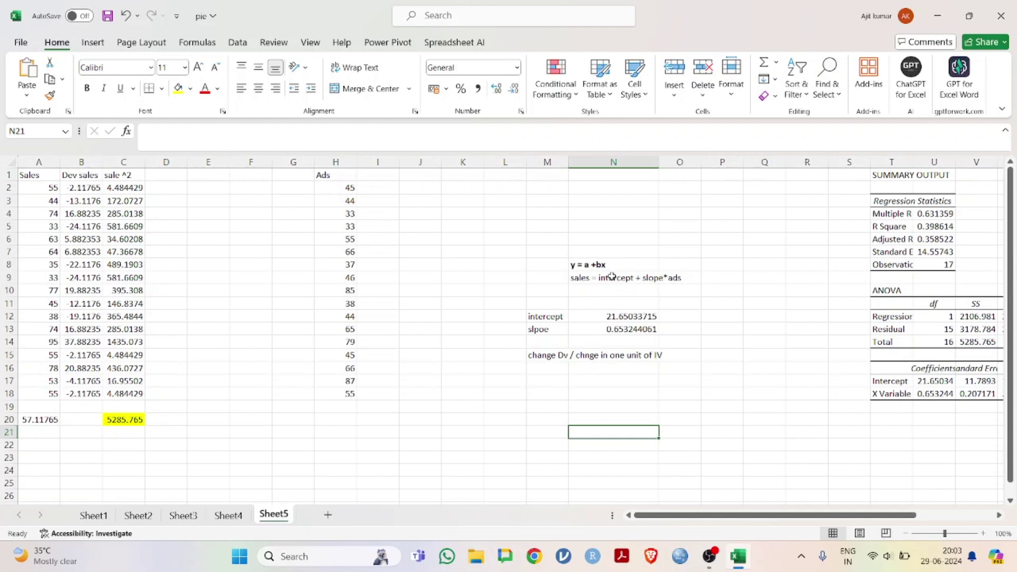
click(589, 263)
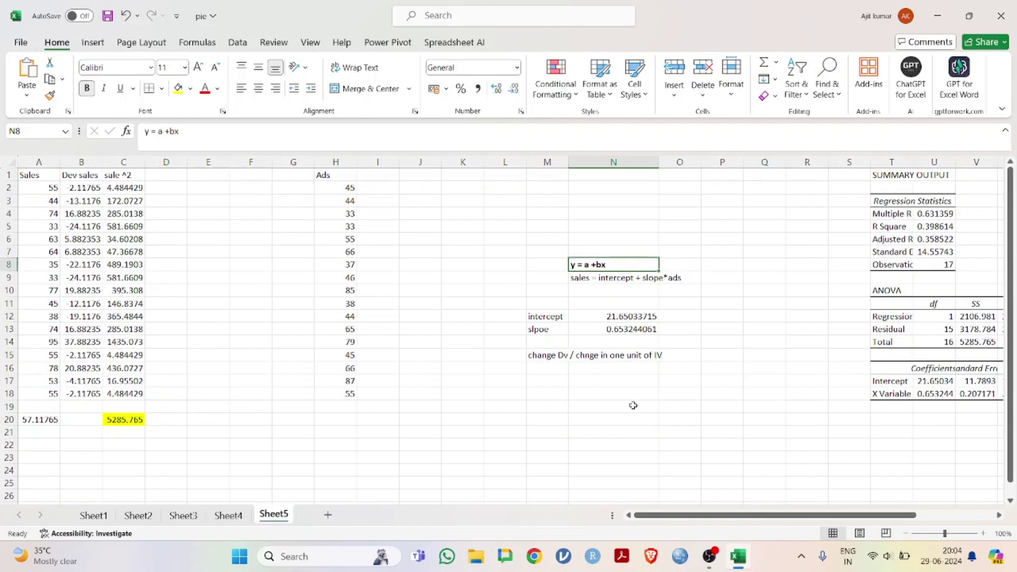
scroll(633, 405, down, 1)
scroll(616, 368, up, 1)
click(376, 188)
text(=)
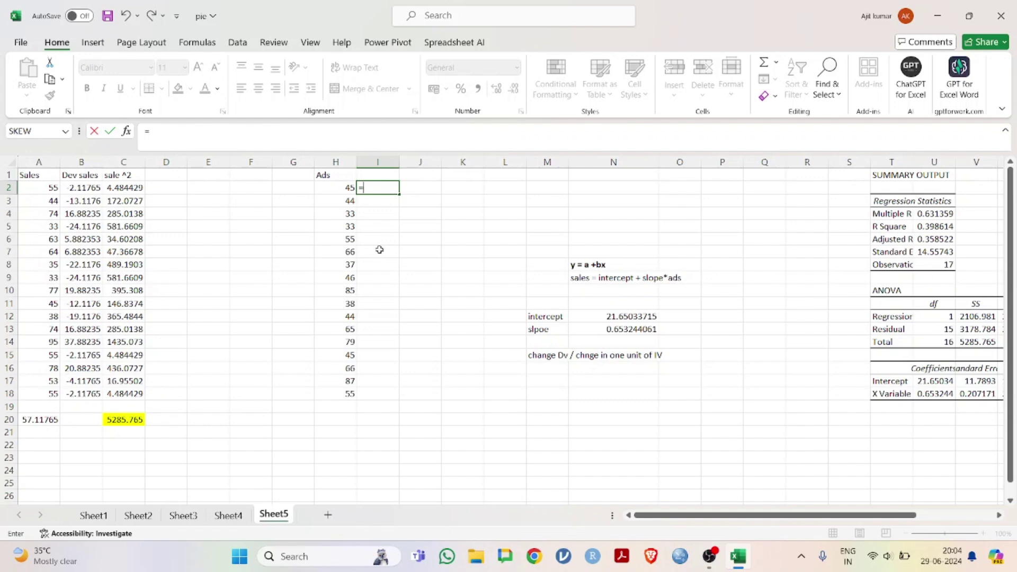
key(Escape)
click(551, 190)
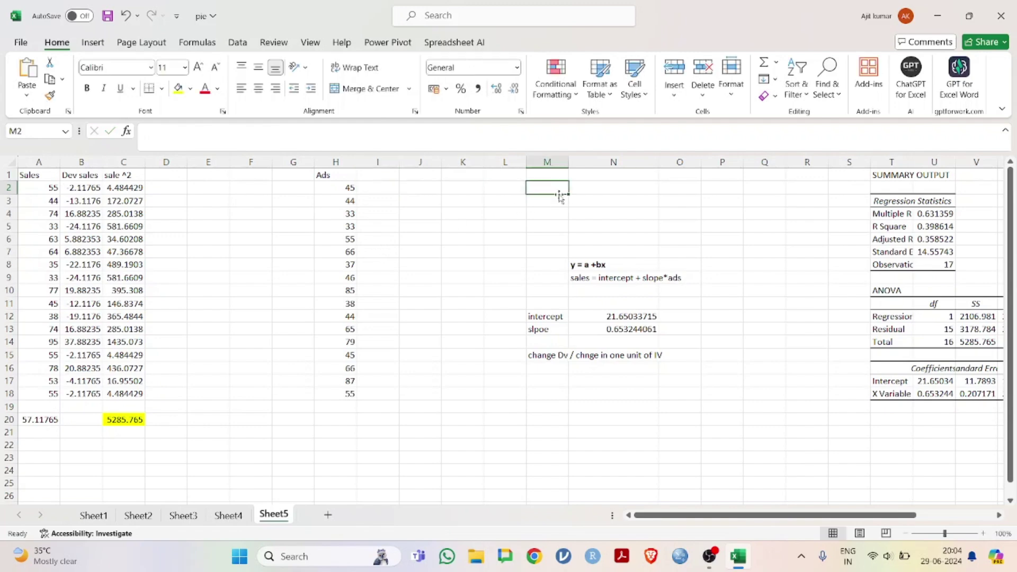
Step: Calculate the predicted sales for the first Ads value in cell I2 with =N$12+N$13*H2
click(392, 190)
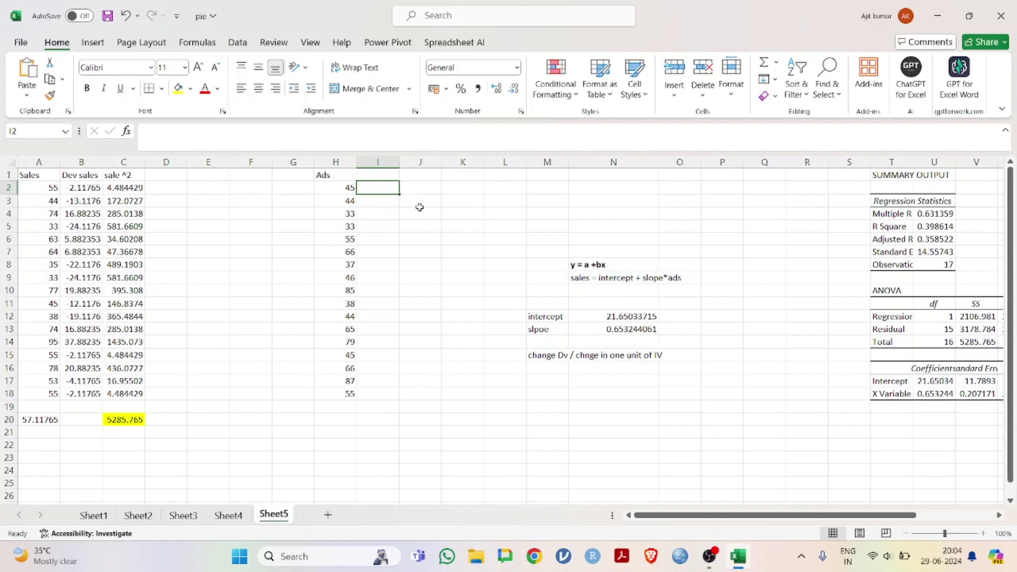
text(=)
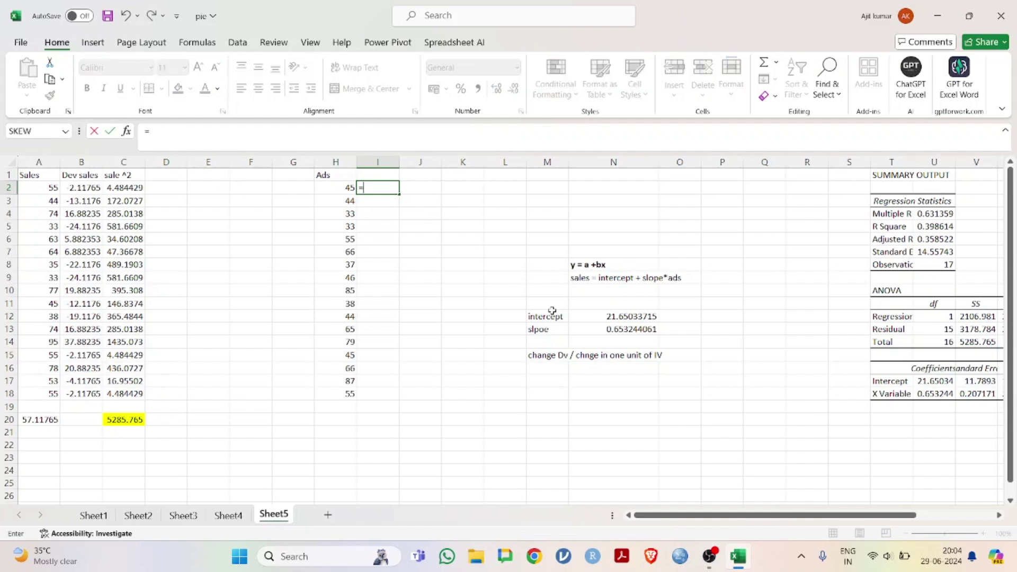
click(627, 316)
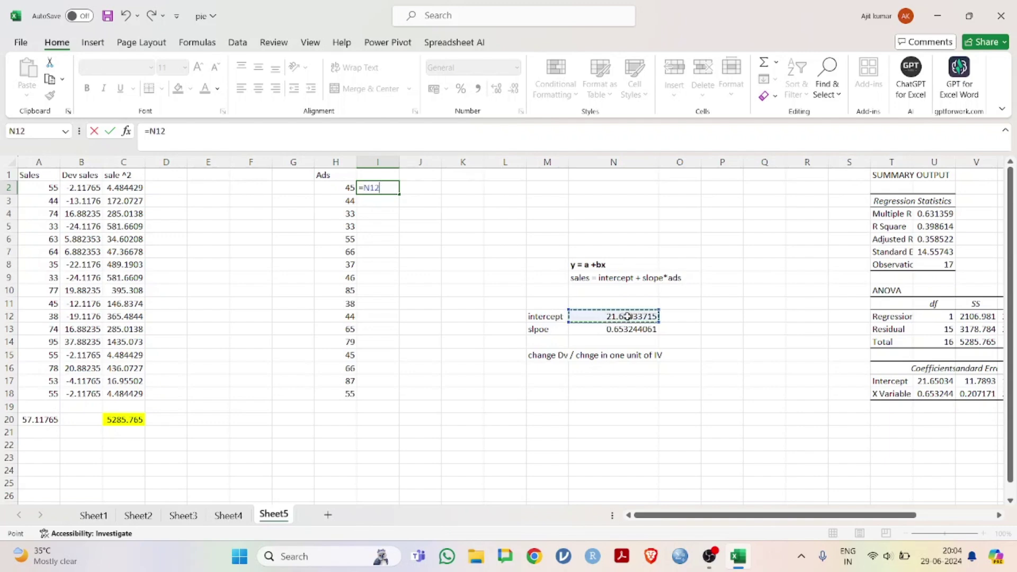
text(+)
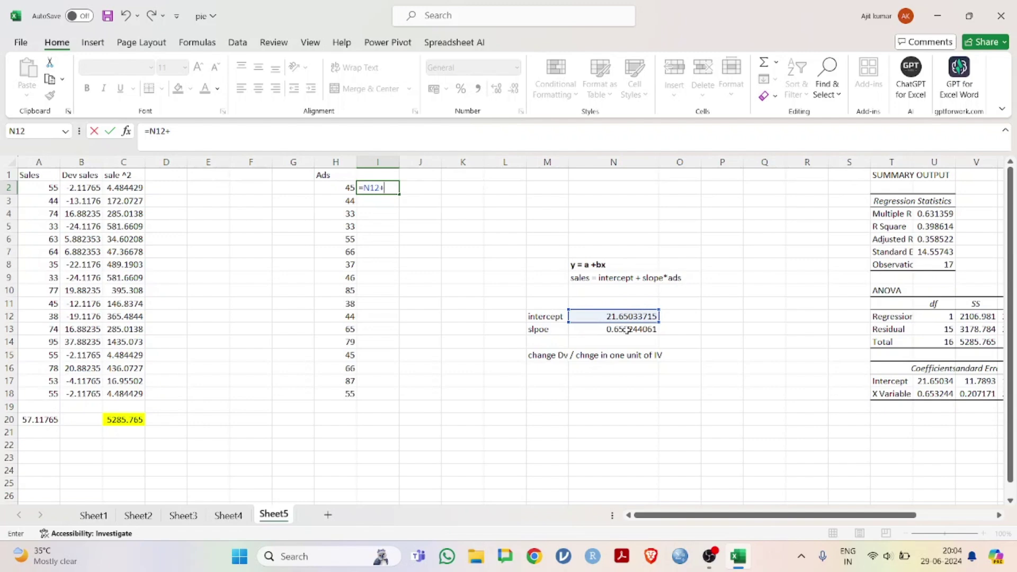
click(628, 330)
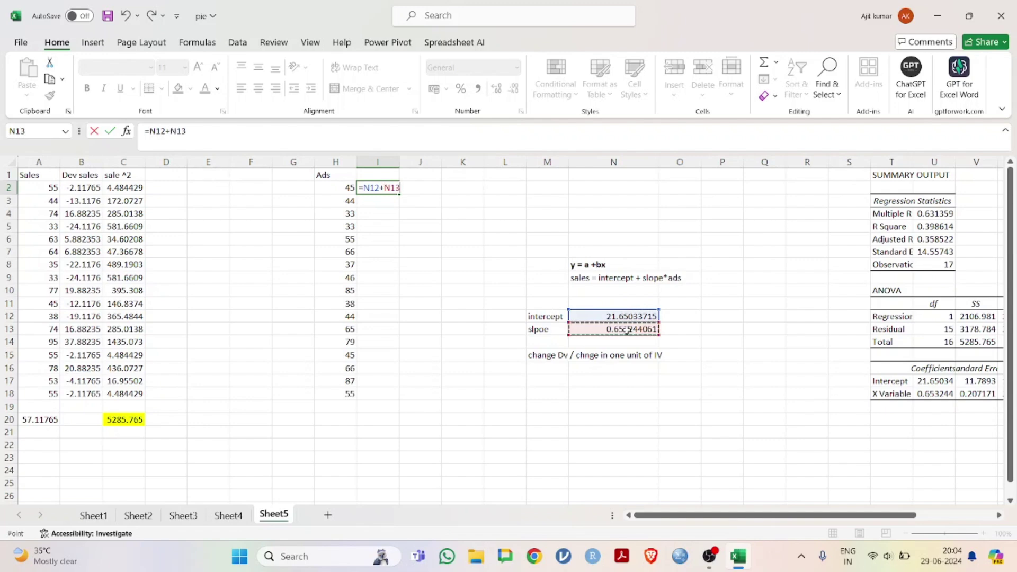
text(*)
click(337, 188)
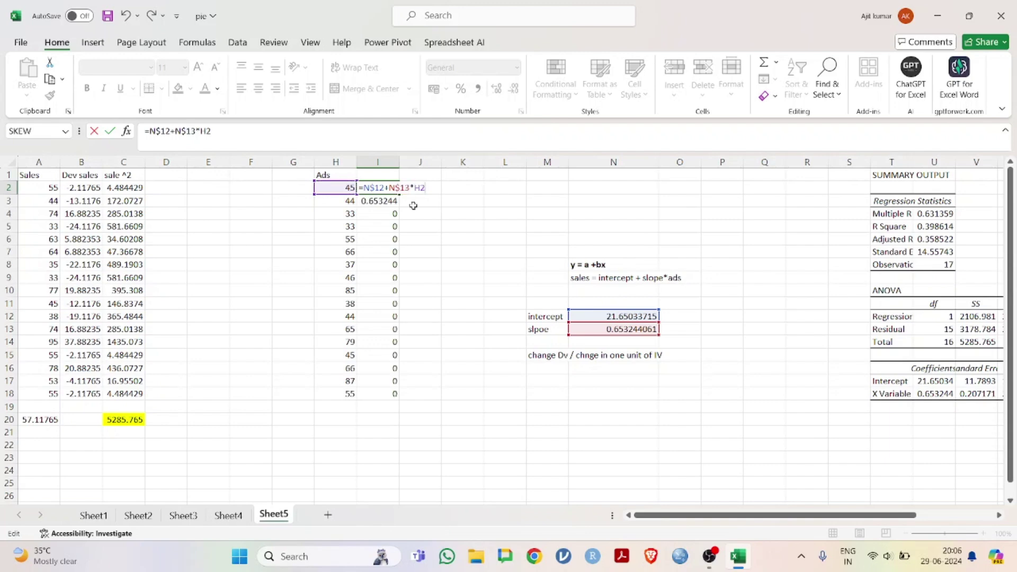
key(Return)
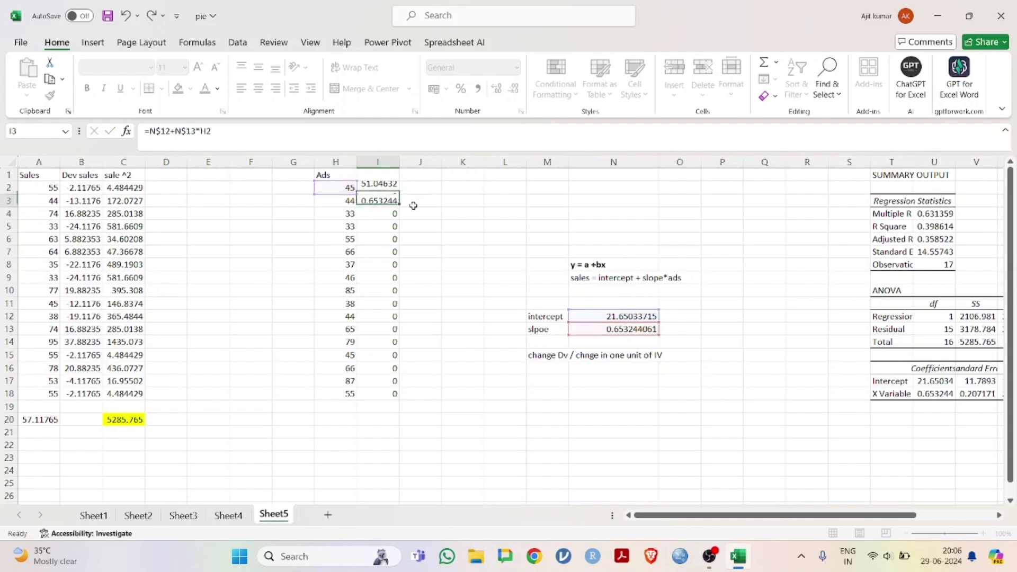
Step: Copy the prediction formula from I2 down through I18 and head the column "Yc" in cell I1
click(395, 193)
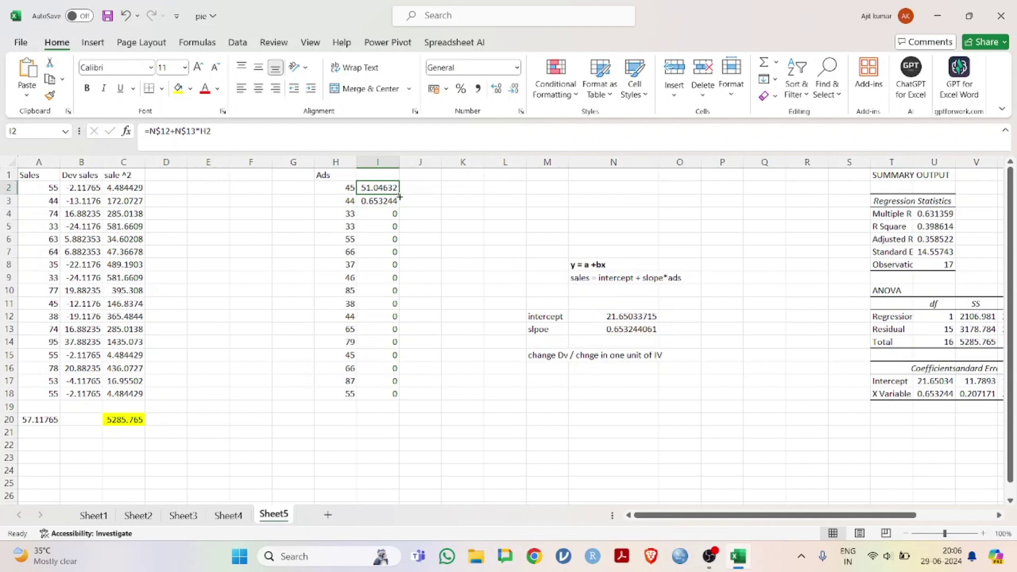
drag(400, 197, 406, 408)
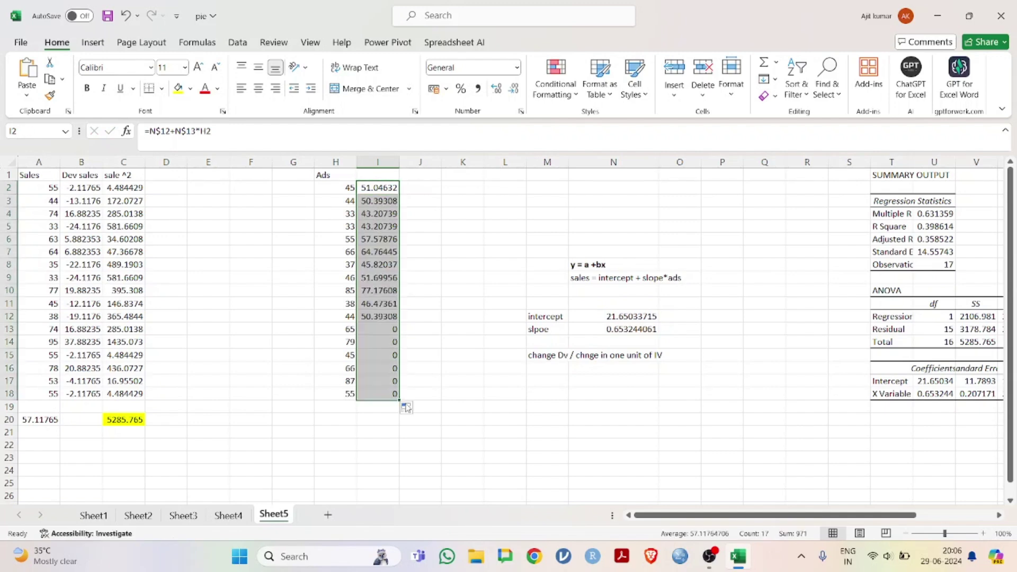
click(438, 268)
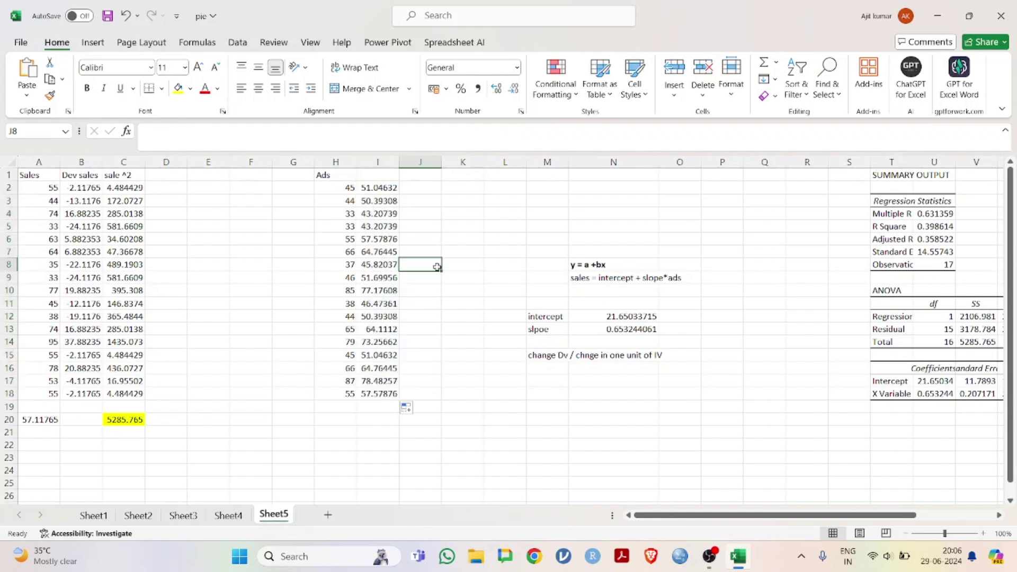
click(383, 176)
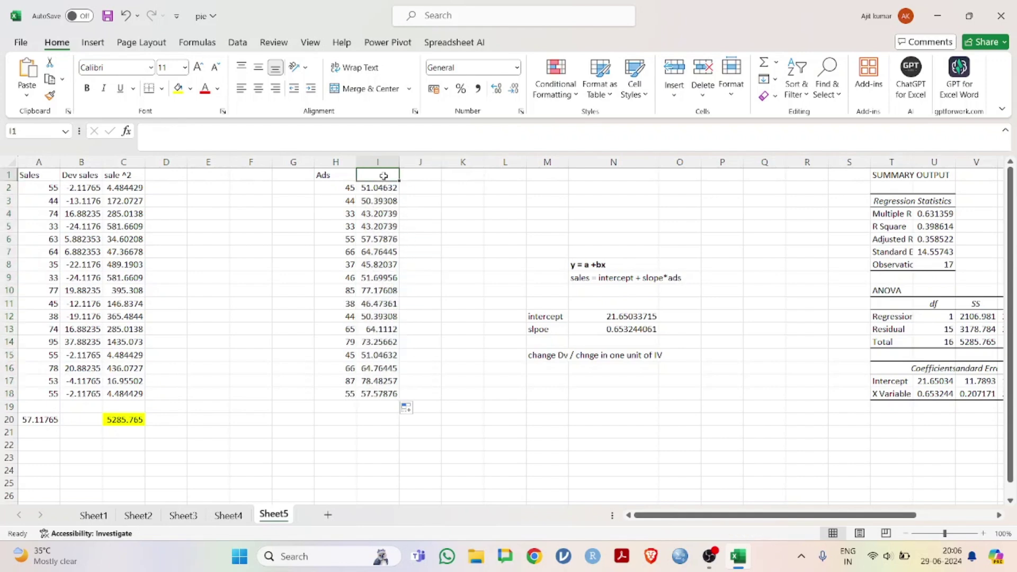
text(Yc)
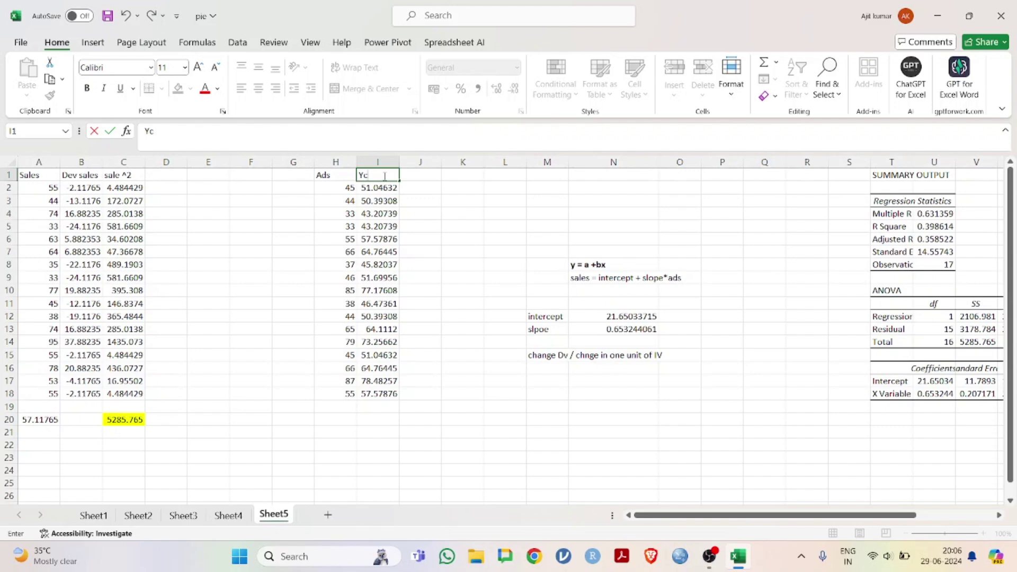
click(445, 222)
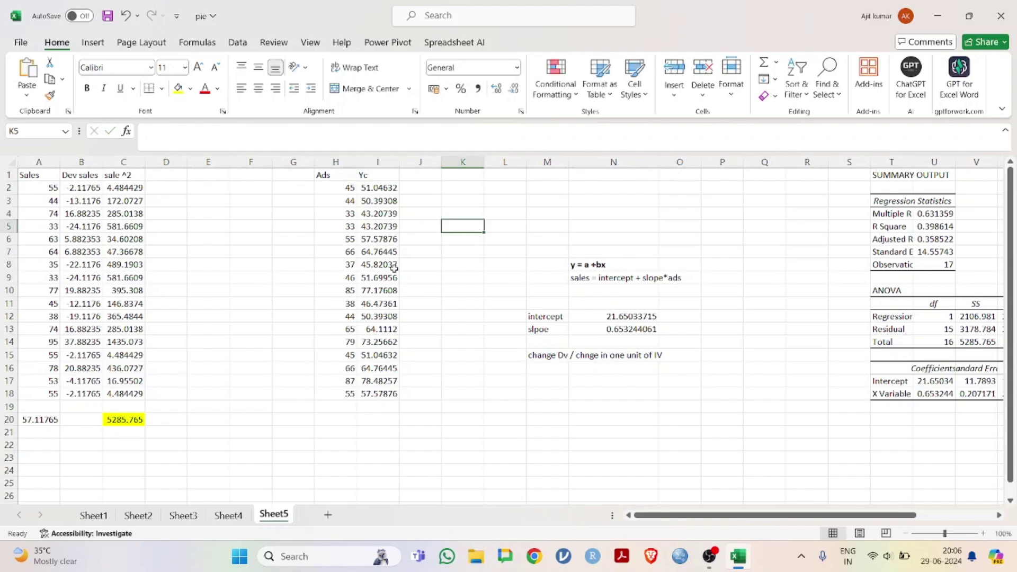
Step: Color the first predicted value in I2 and the first actual Sales value in A2 red
click(385, 189)
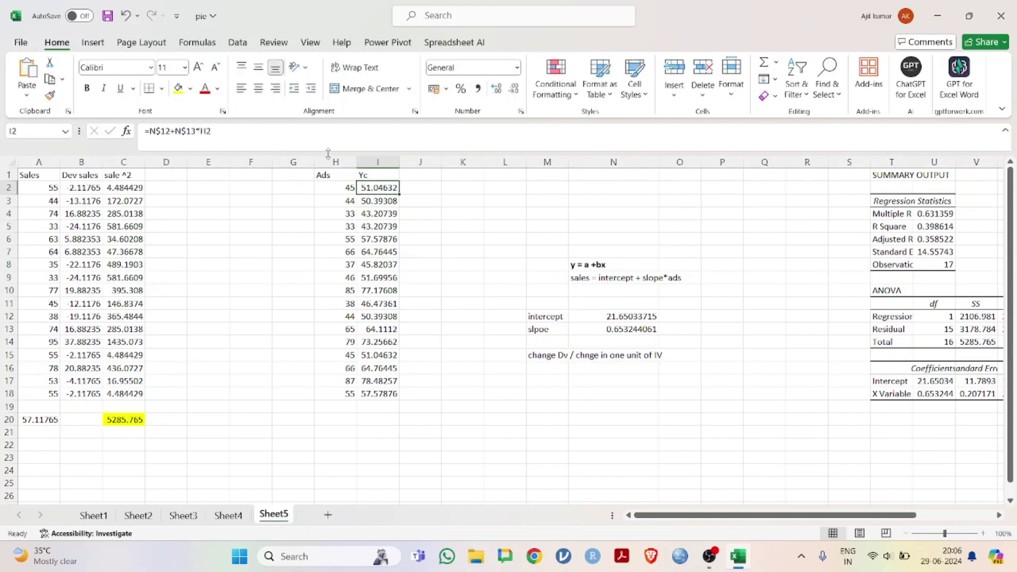
click(205, 89)
click(43, 189)
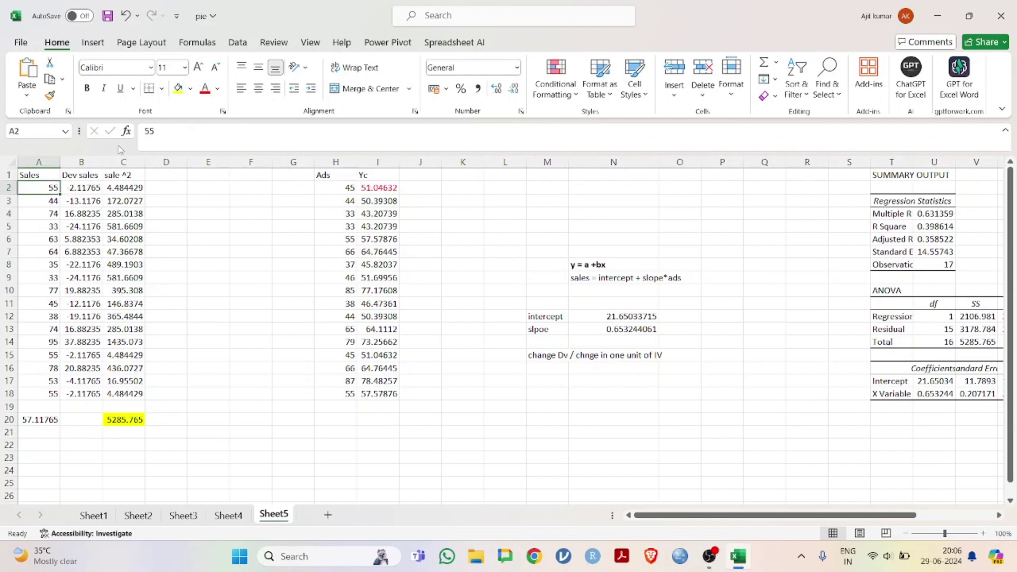
click(203, 94)
click(430, 200)
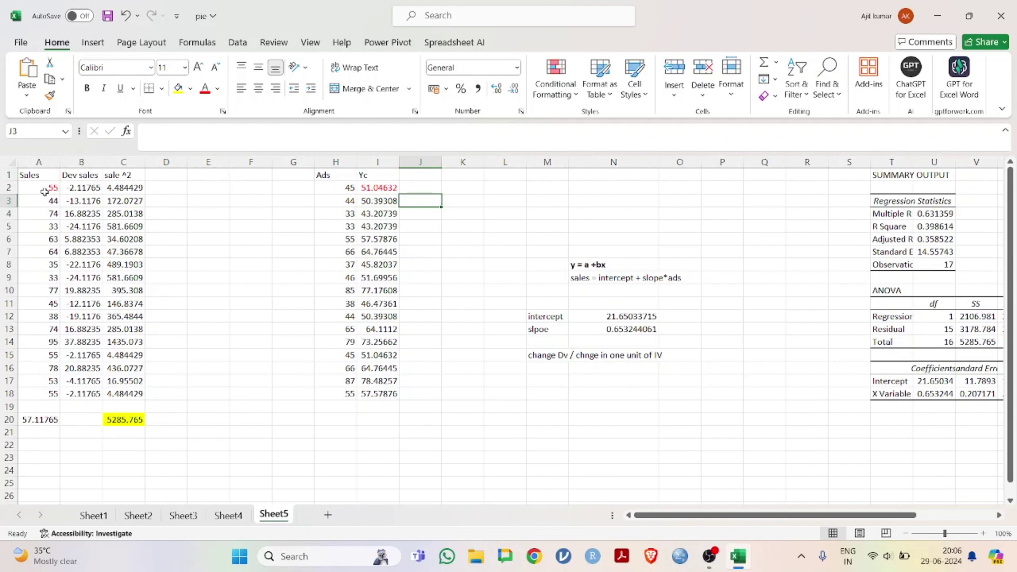
Step: Compare the Ads, predicted Yc and actual Sales values across rows 3 to 6
click(338, 206)
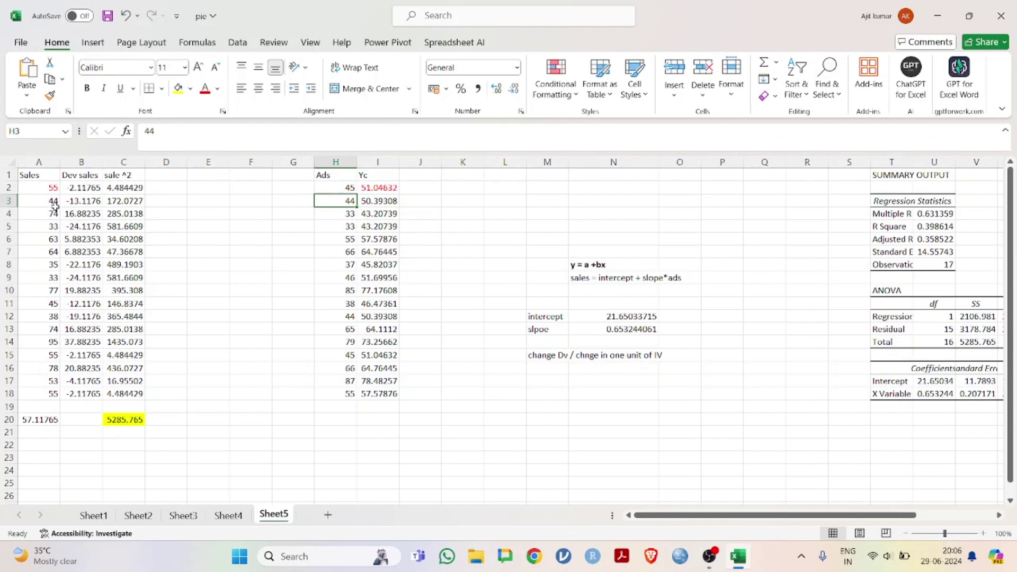
click(337, 218)
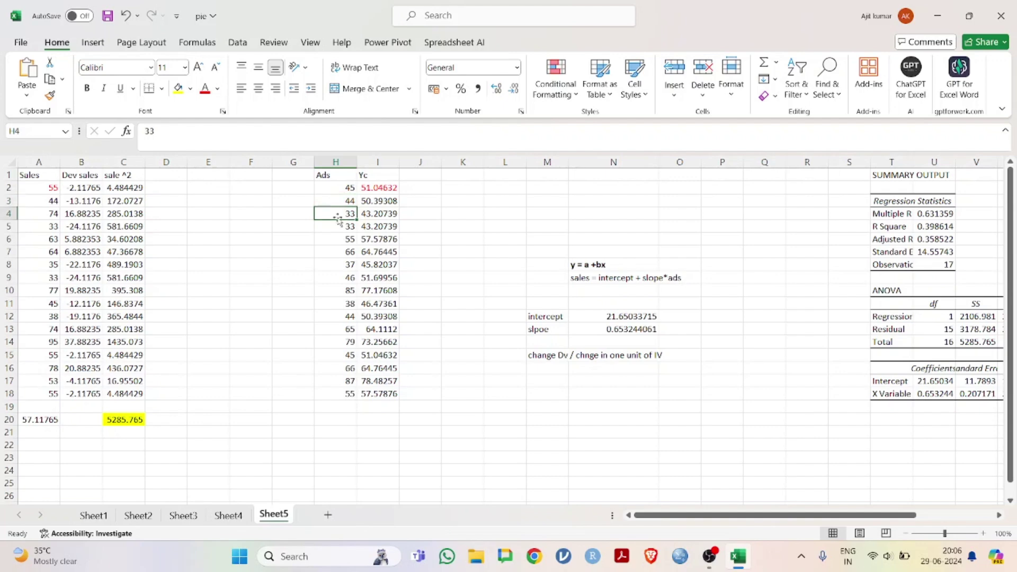
click(375, 217)
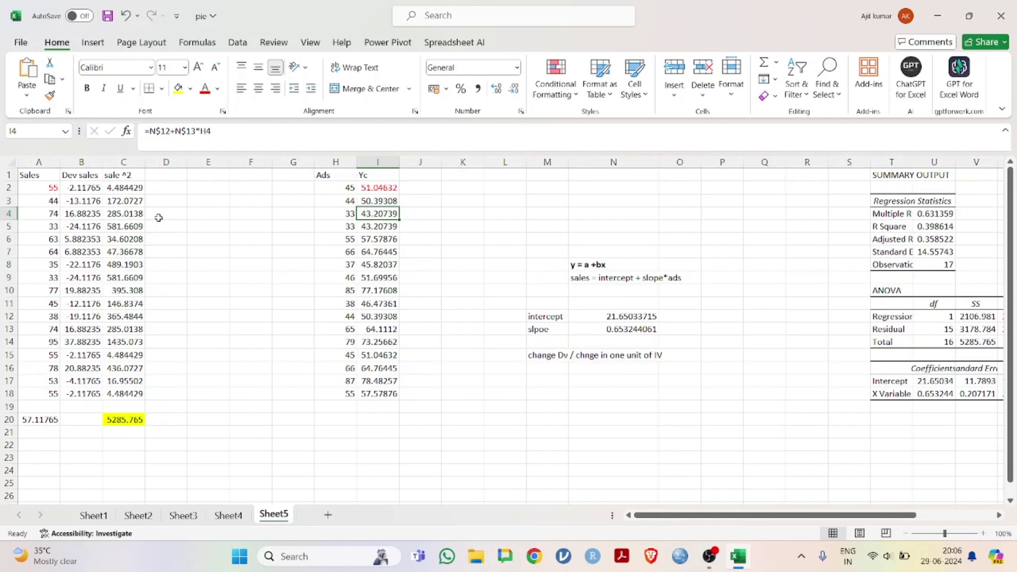
click(45, 216)
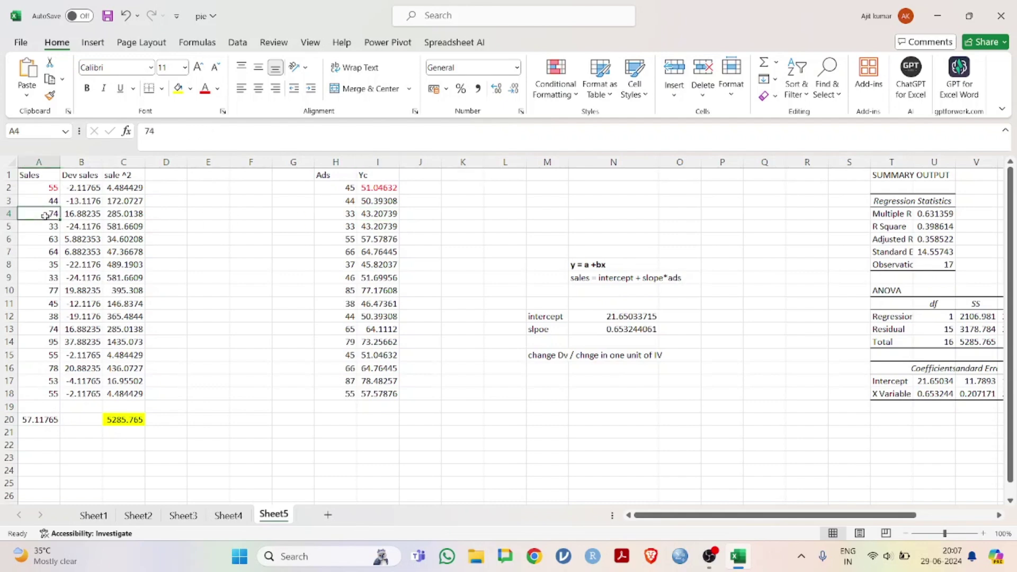
click(345, 230)
click(345, 245)
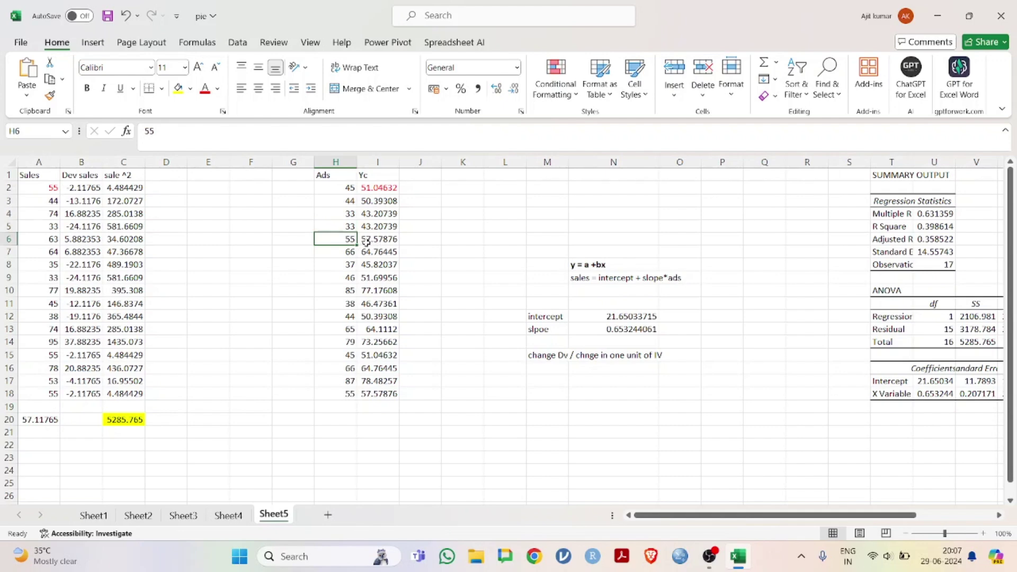
click(41, 241)
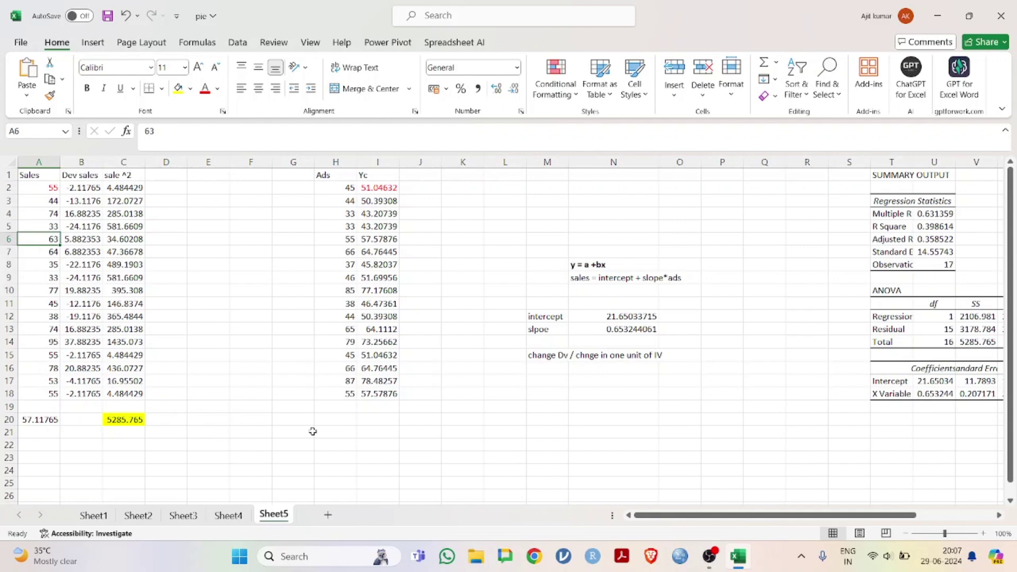
Step: Calculate the mean of the predicted Yc values in cell I20 with =AVERAGE(I2:I18)
click(377, 421)
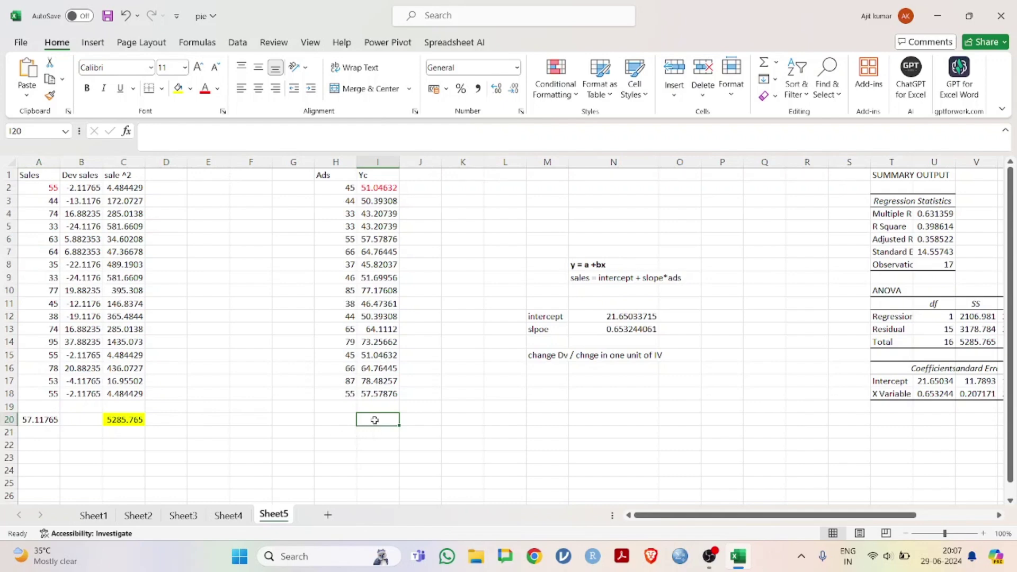
text(=aver)
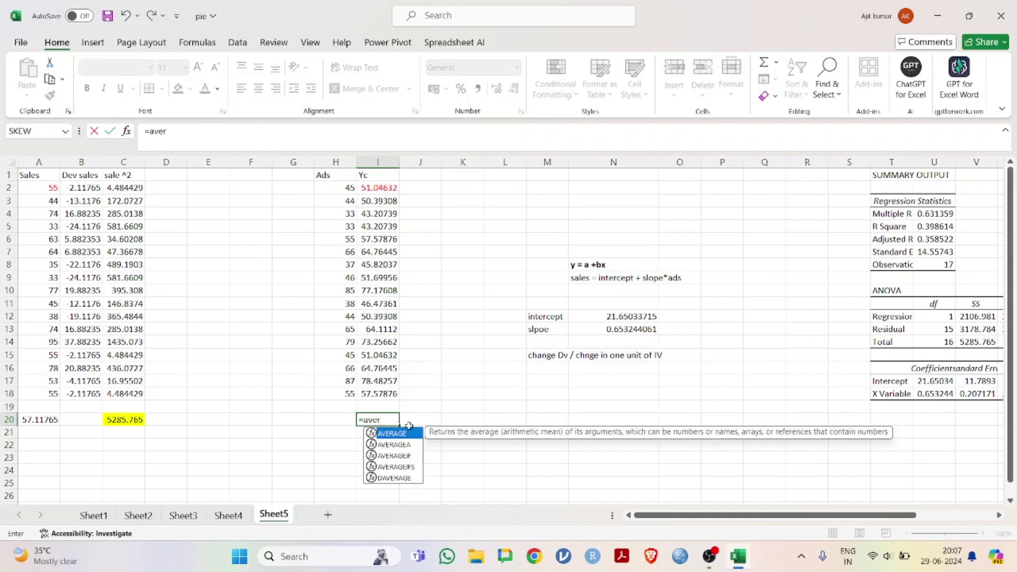
double_click(401, 434)
click(379, 189)
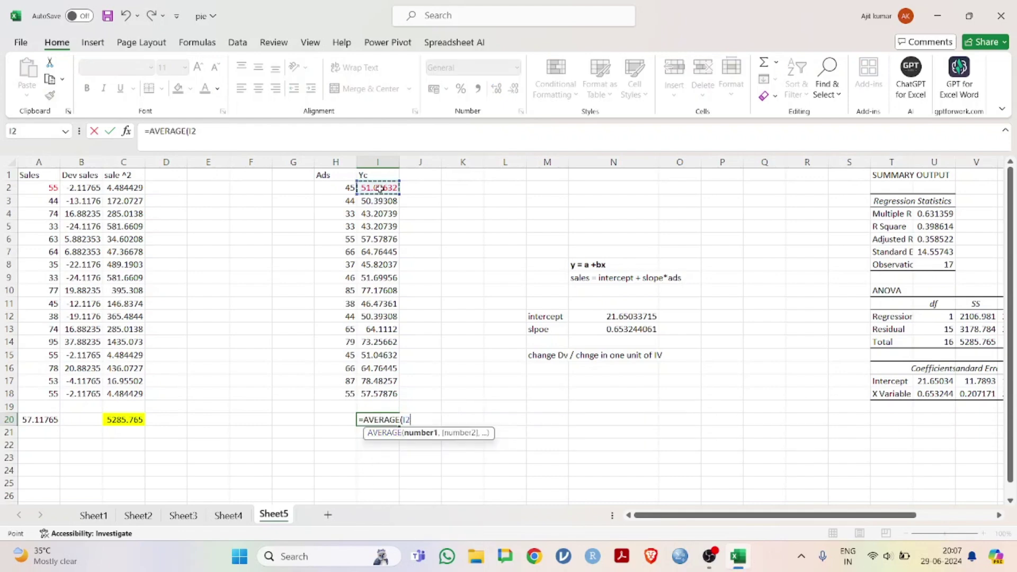
key(ctrl+shift+Down)
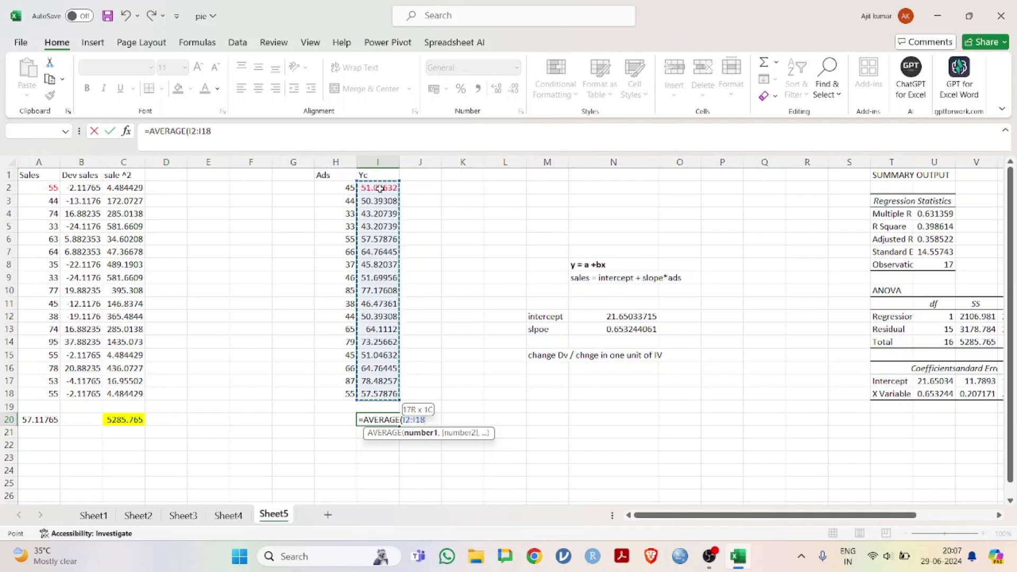
text())
key(Return)
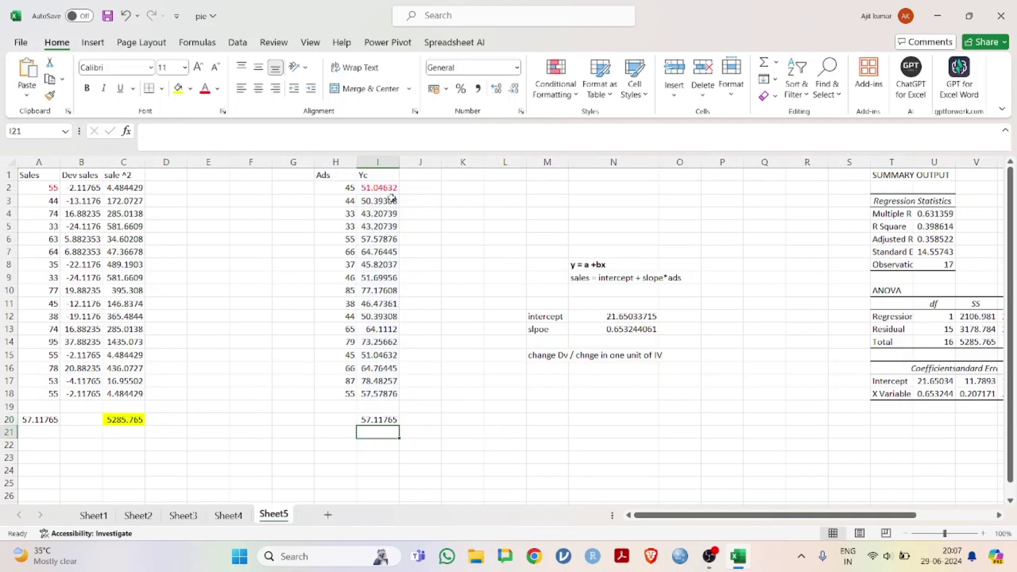
Step: Head the column beside Yc "D yc" in cell J1
click(419, 175)
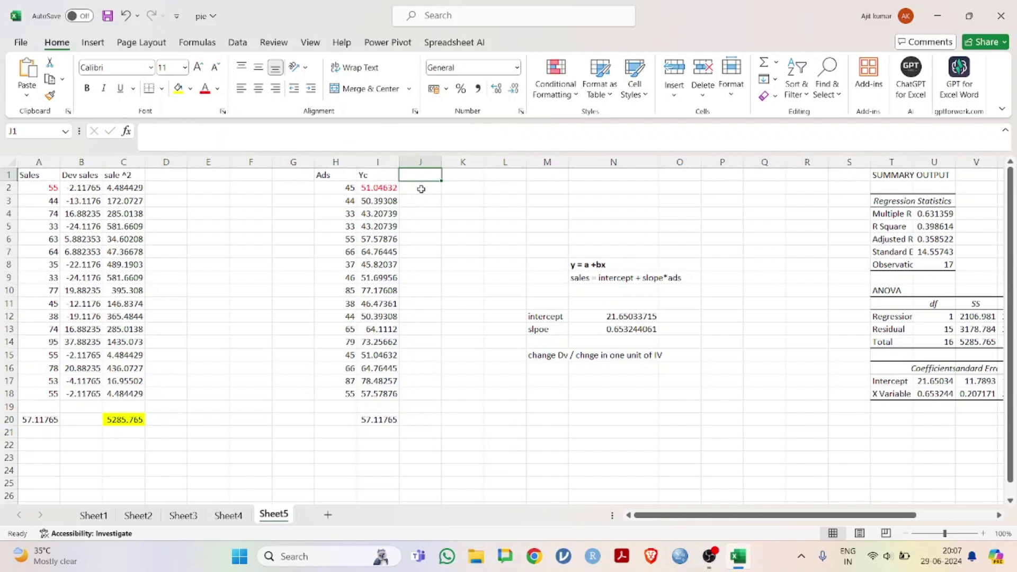
click(421, 189)
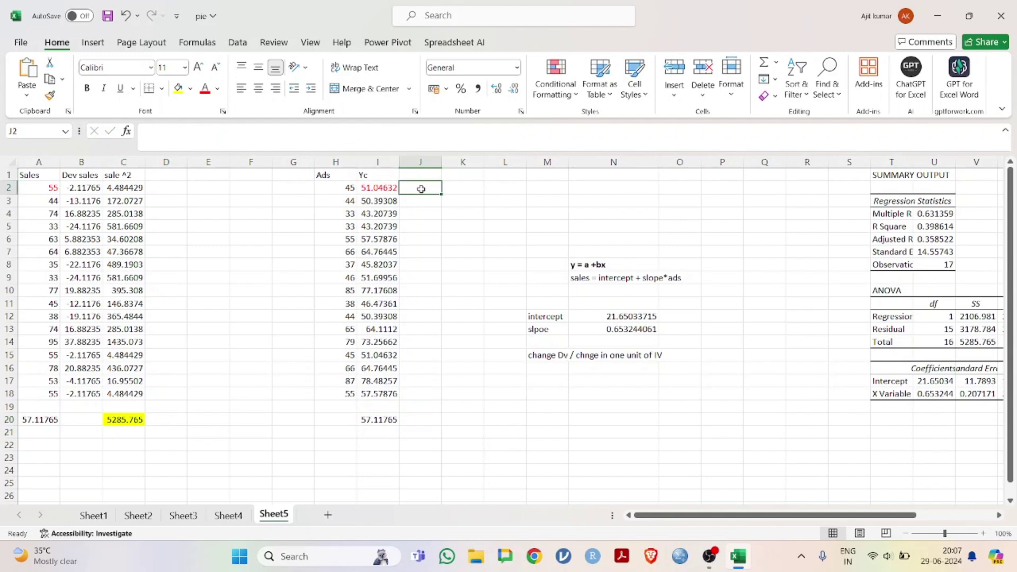
key(Up)
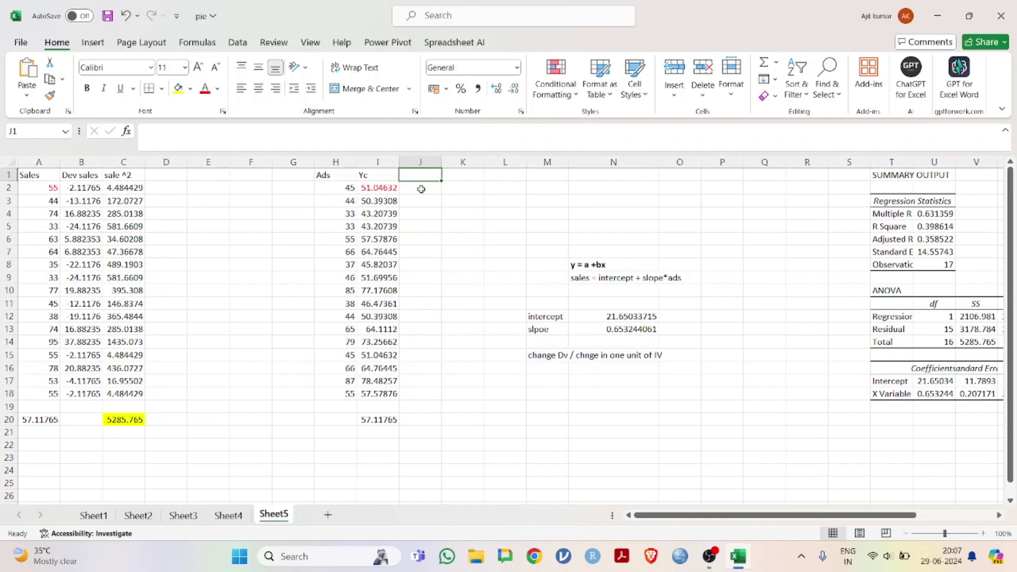
text(D yc)
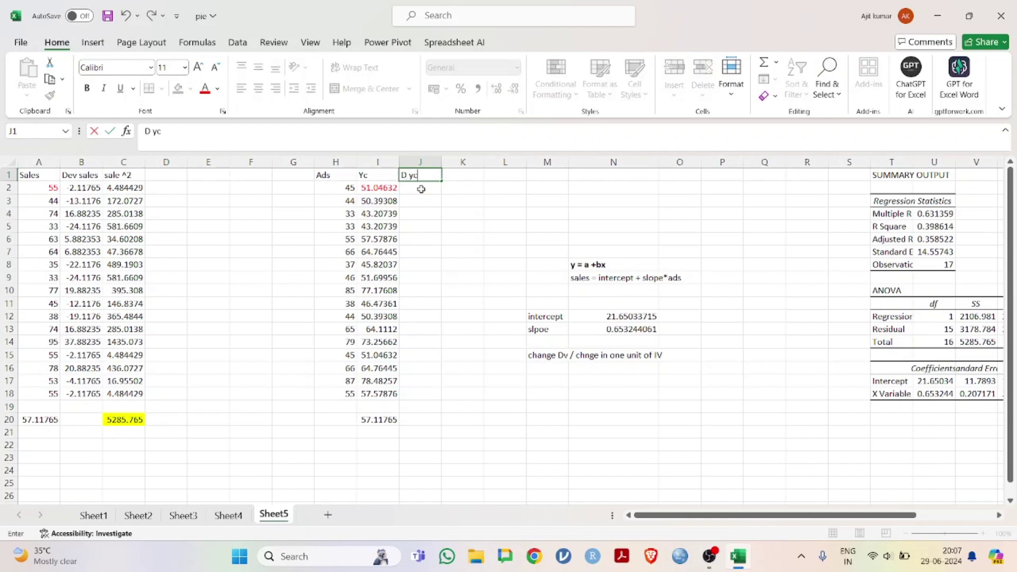
key(Return)
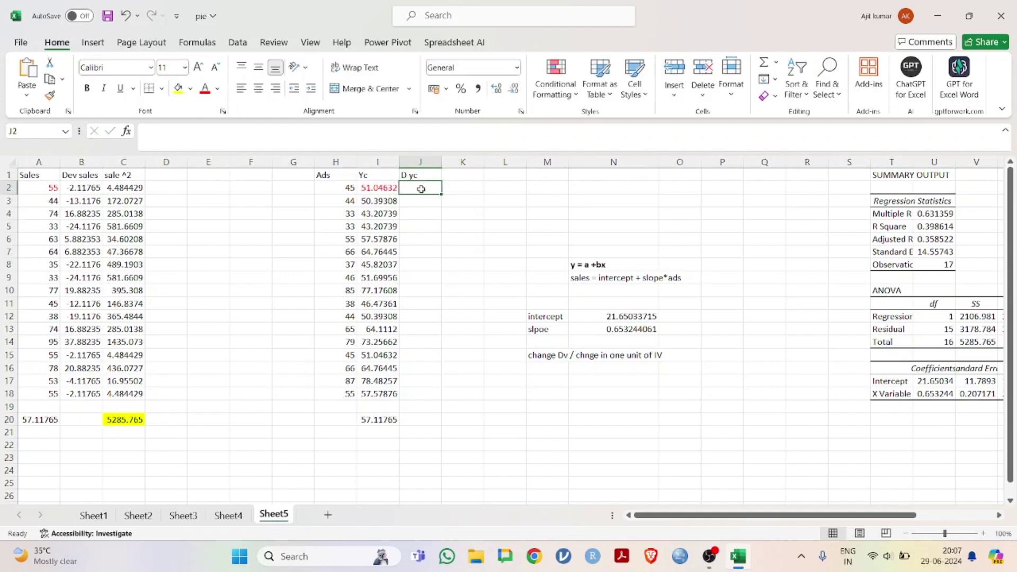
Step: Calculate each predicted Yc value's deviation from the mean in J2:J18 with =I2-I$20 filled down
text(=)
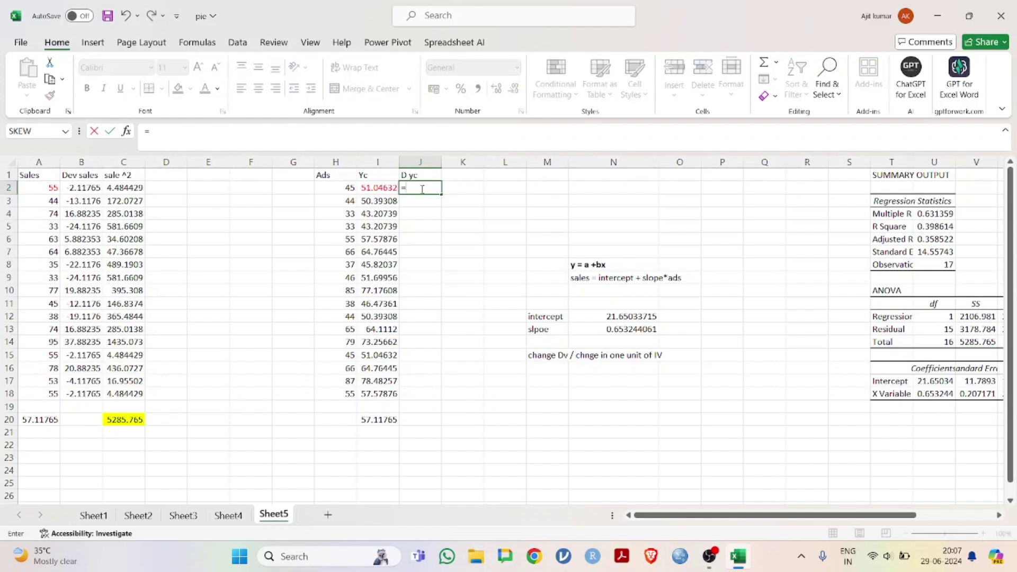
click(389, 188)
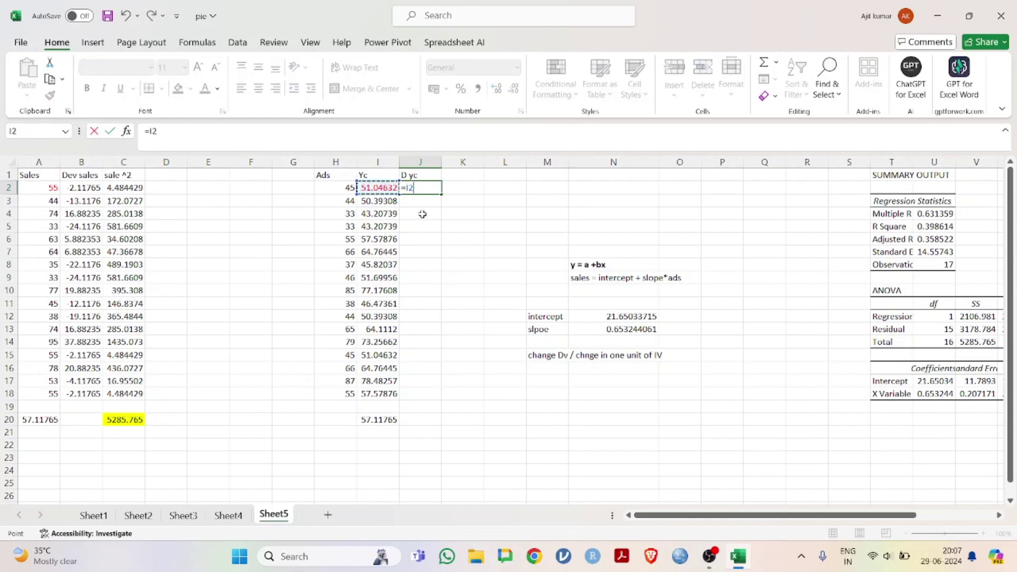
text(0)
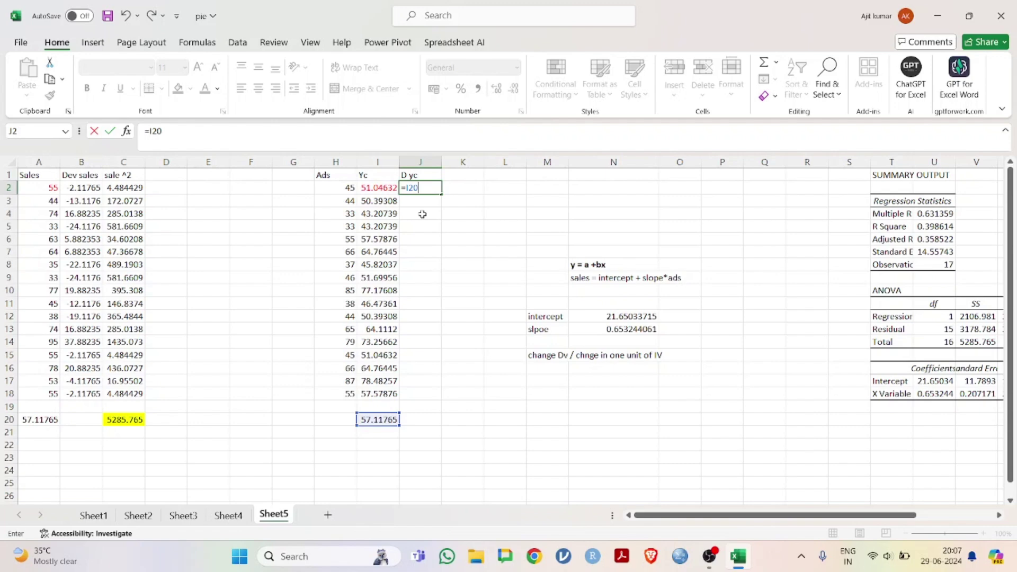
key(BackSpace)
key(BackSpace)
key(BackSpace)
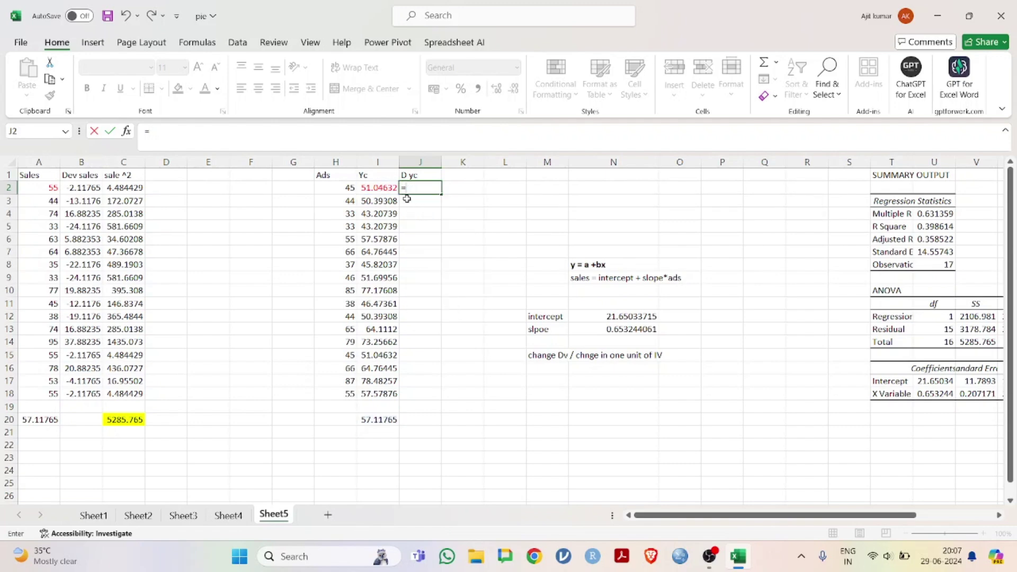
click(390, 188)
text(-)
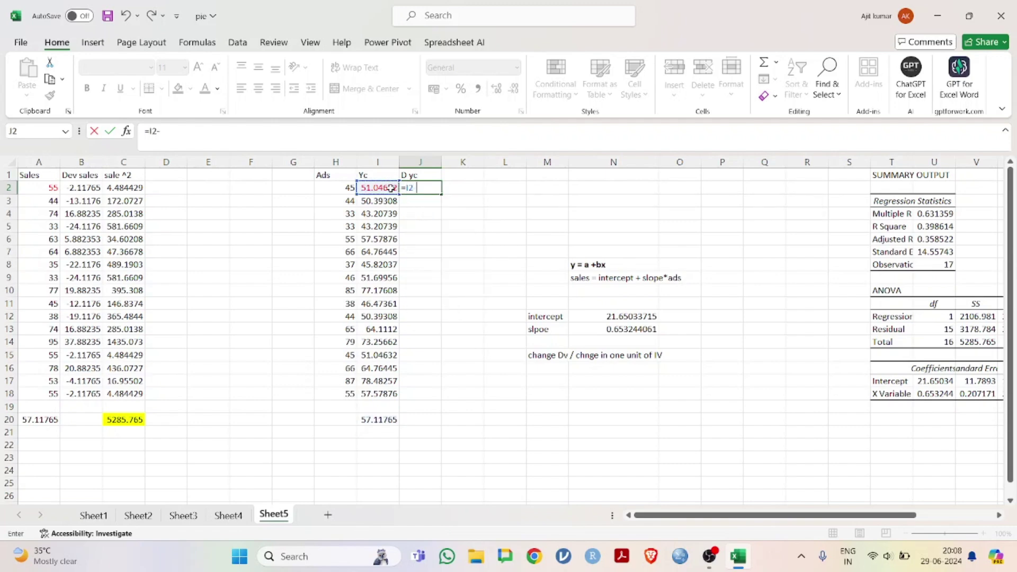
click(390, 418)
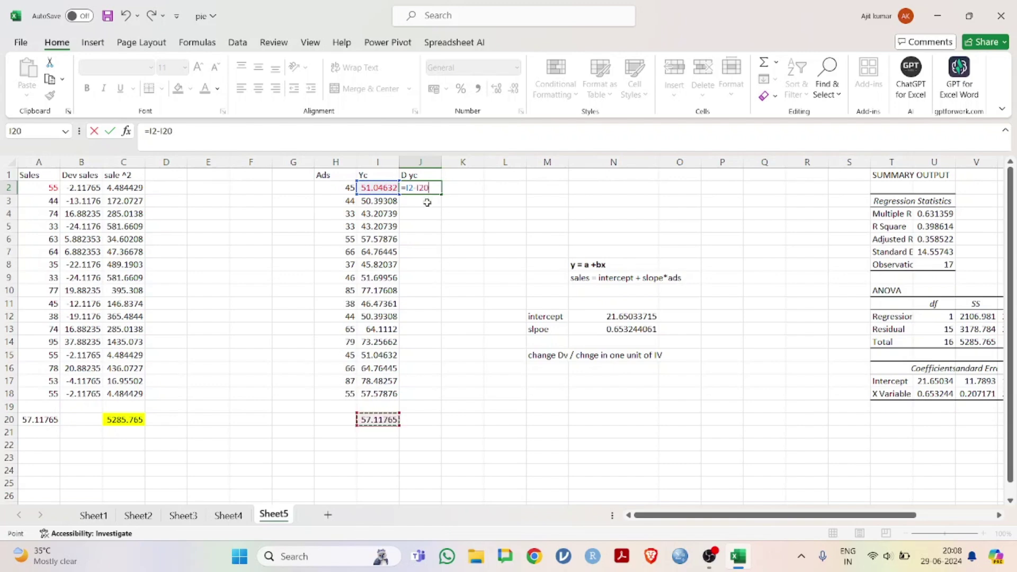
key(F2)
text($)
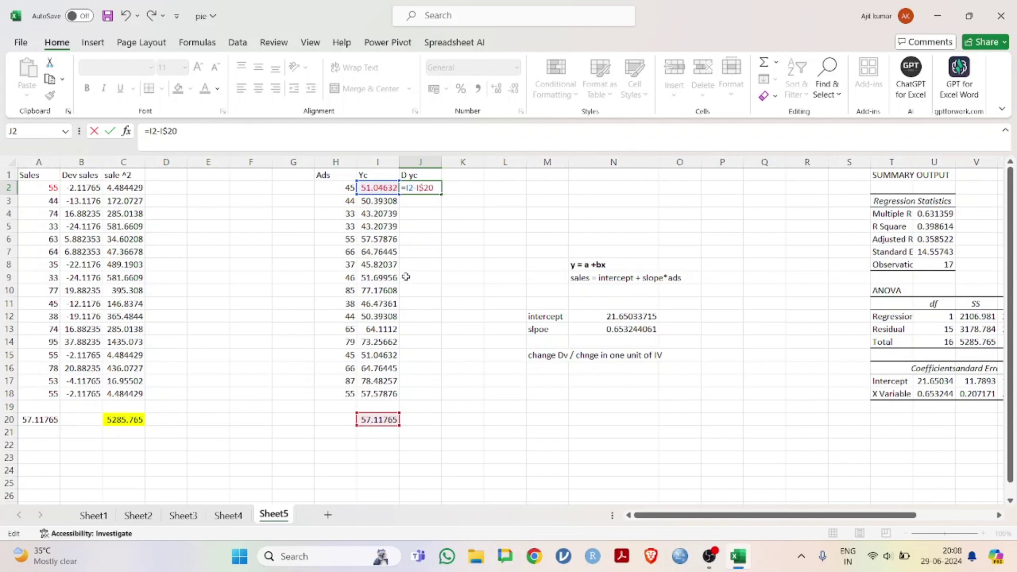
key(Return)
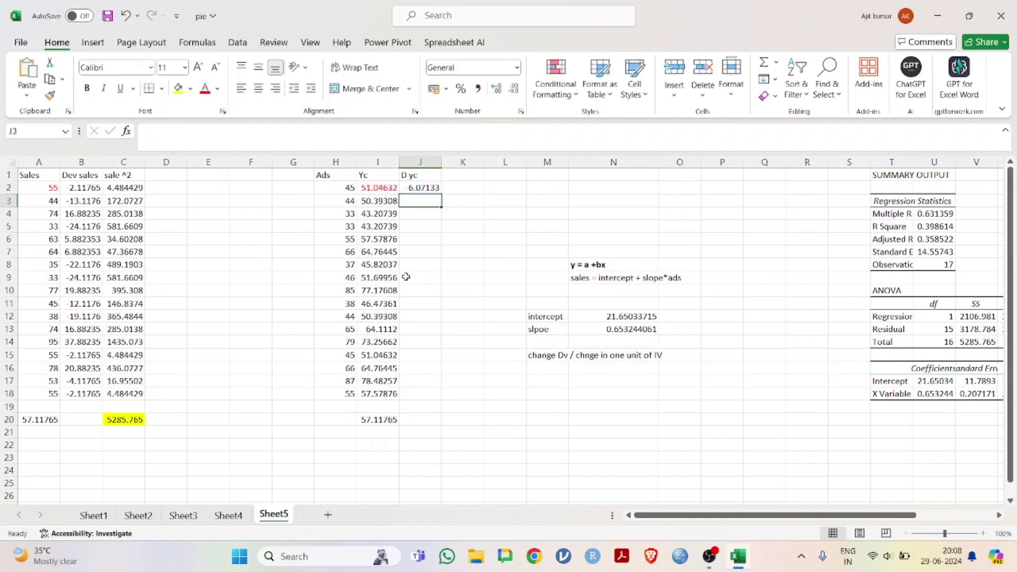
click(434, 191)
drag(442, 194, 431, 402)
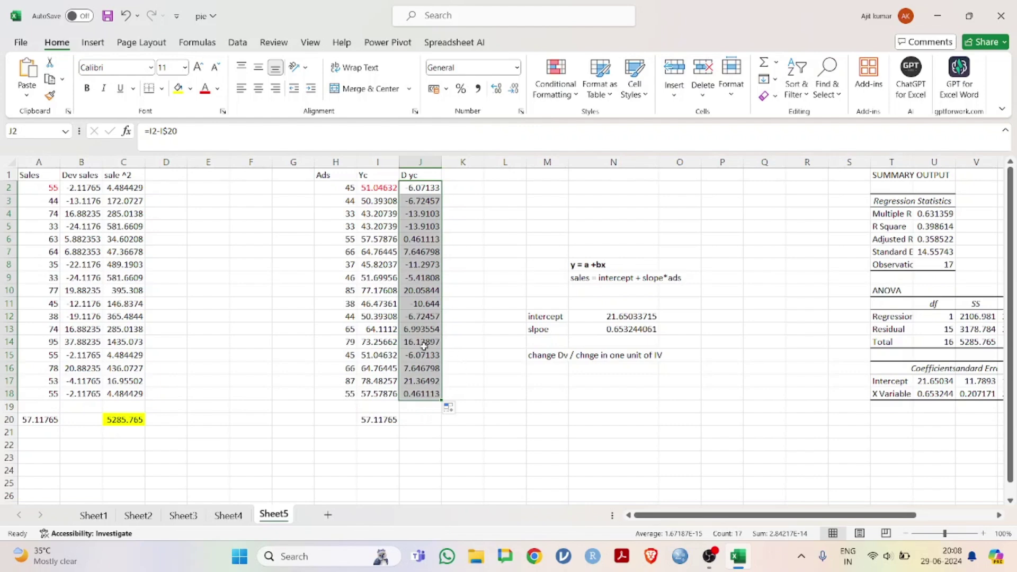
Step: Head the column beside D yc "^2" in cell K1
click(457, 178)
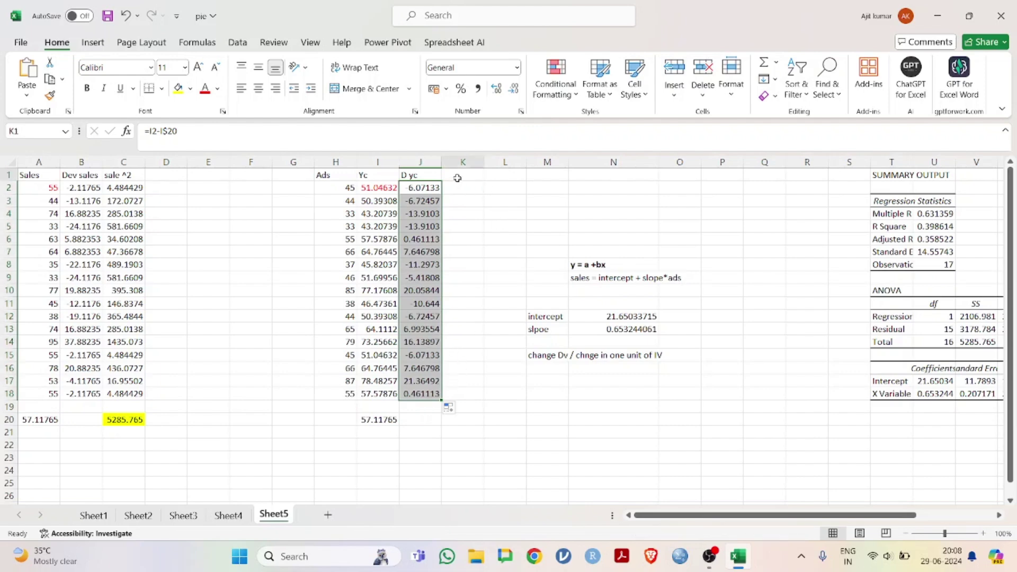
text(^)
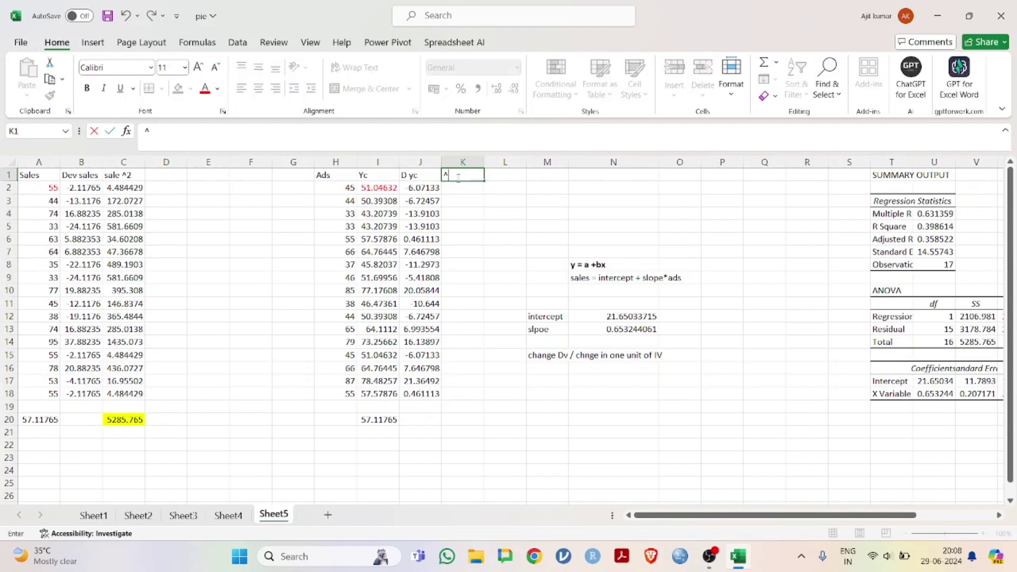
text(2)
key(Return)
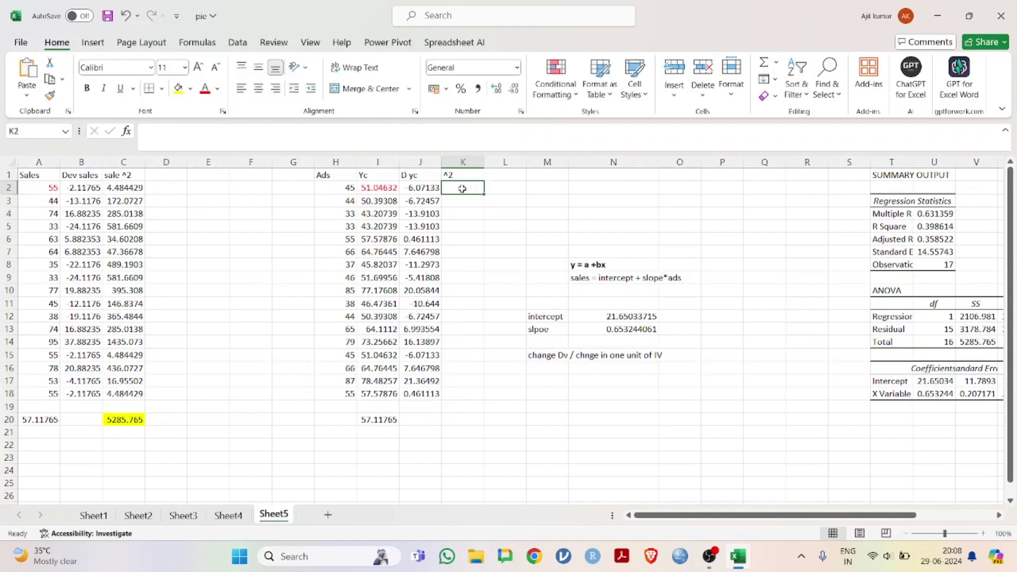
Step: Square each D yc deviation in K2:K18 with =J2^2 filled down
text(=)
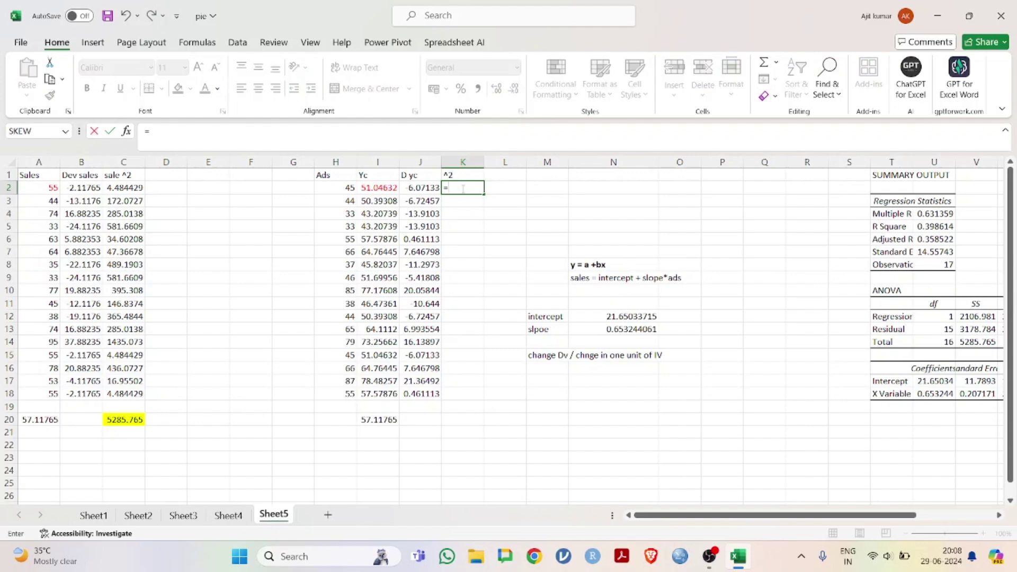
click(422, 190)
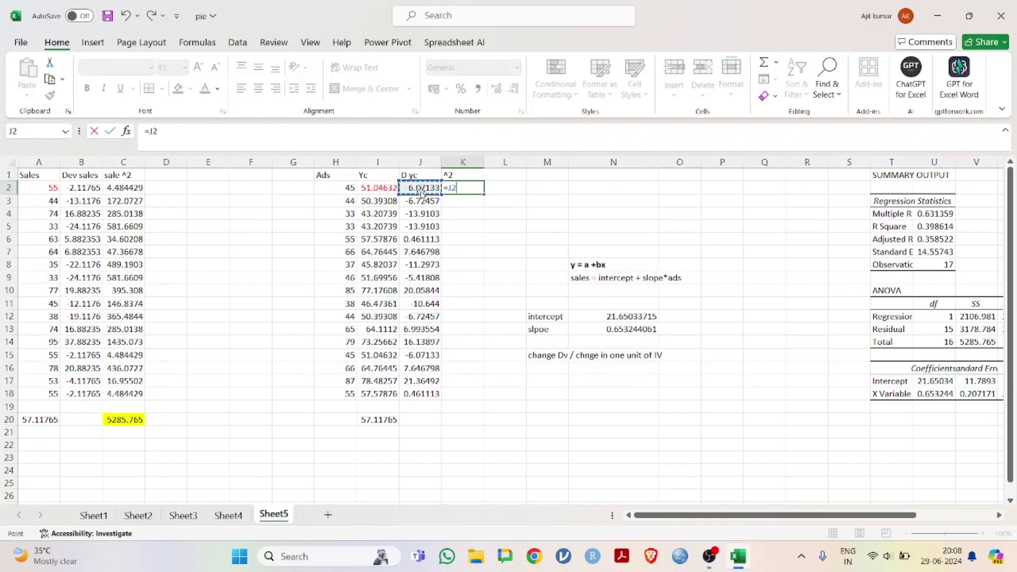
text(^2)
key(Return)
click(465, 189)
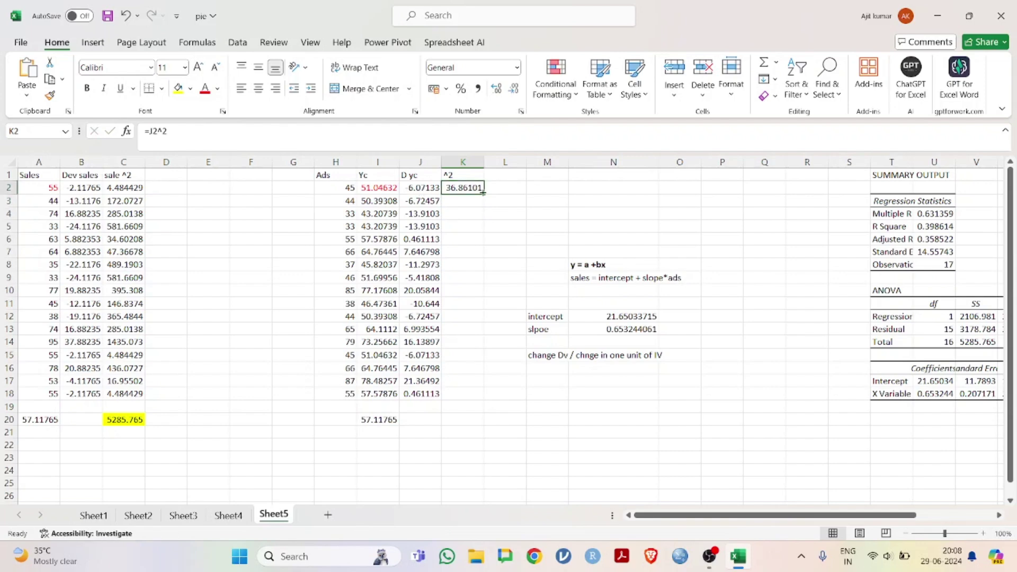
drag(484, 195, 484, 398)
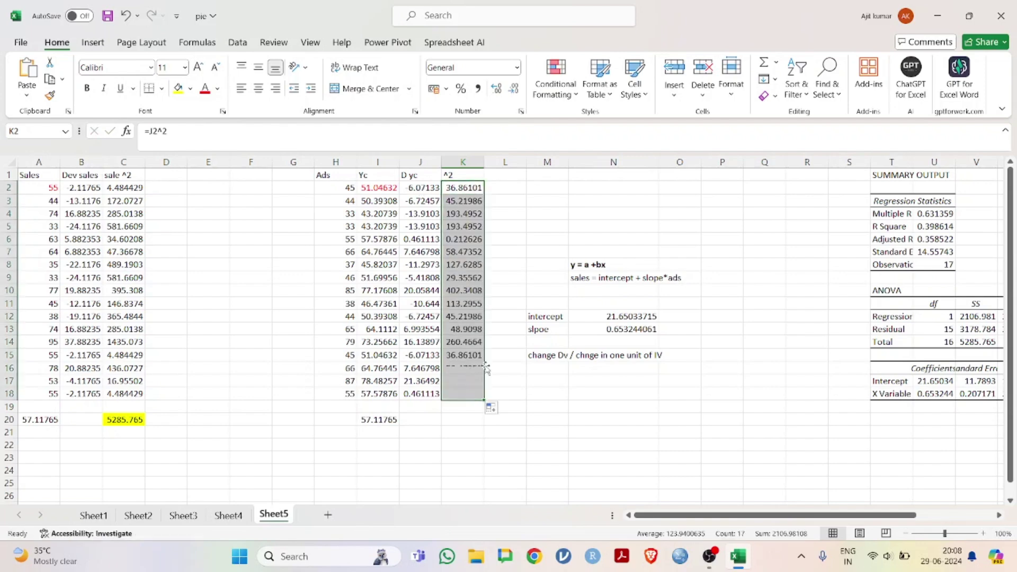
Step: Total the squared Yc deviations in cell K20 with =SUM(K1:K18)
scroll(486, 367, down, 2)
click(464, 345)
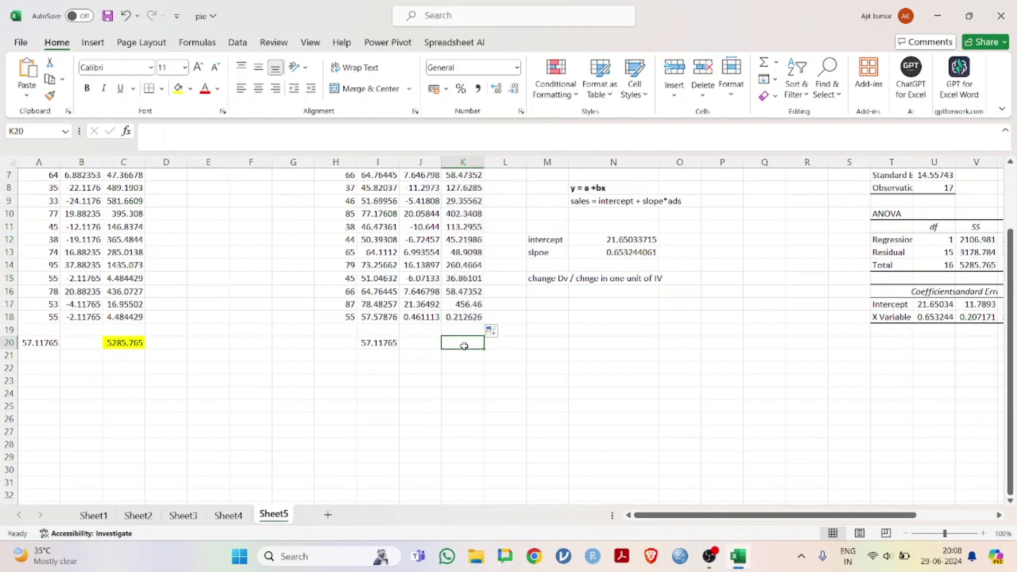
text(=sum)
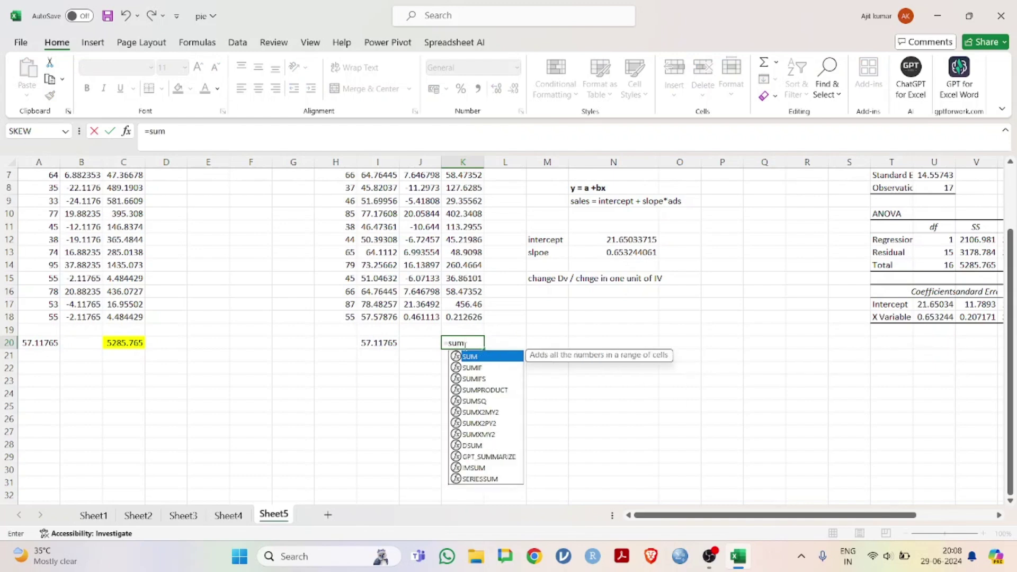
key(Tab)
click(469, 317)
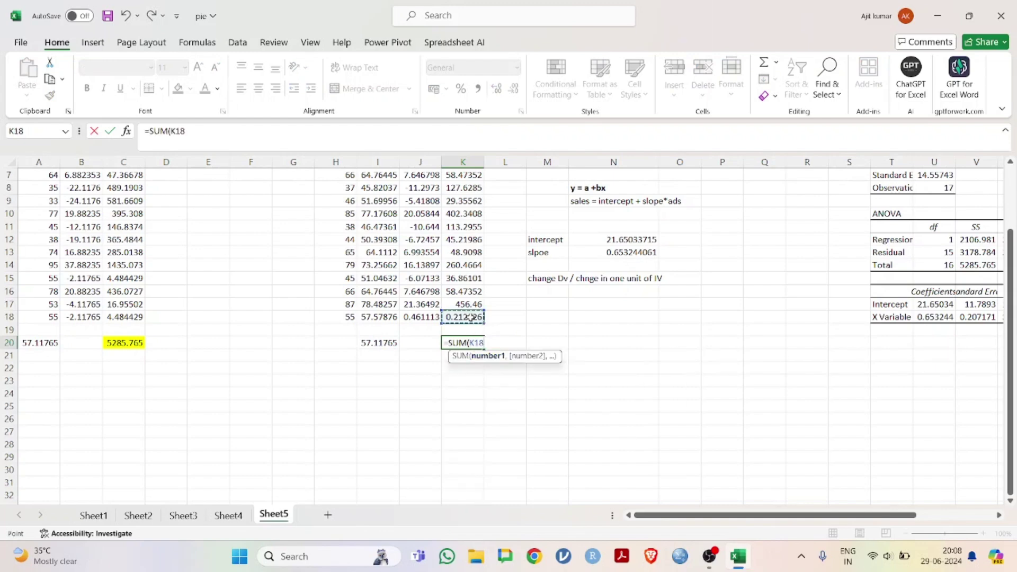
key(ctrl+shift+Up)
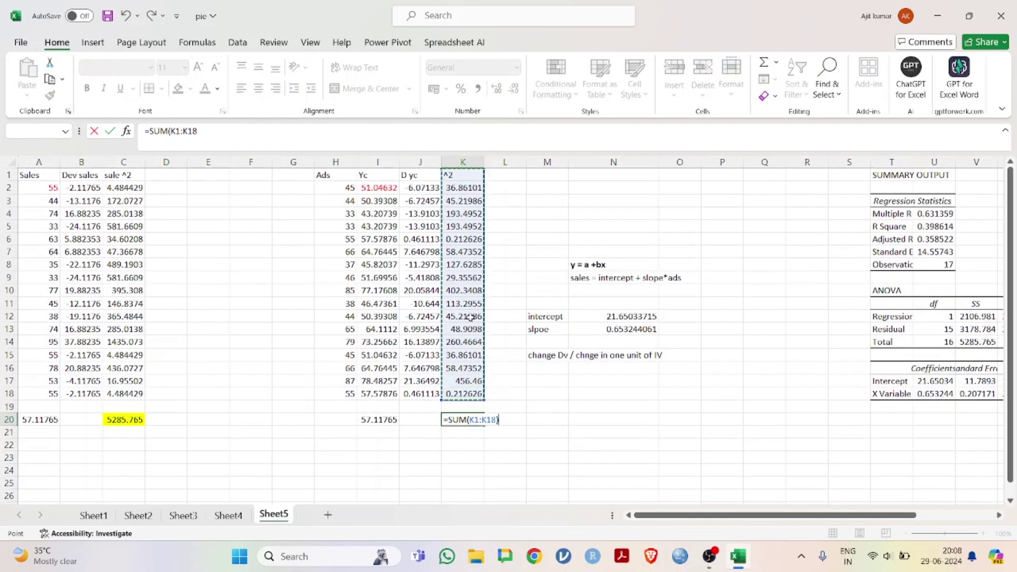
key(Return)
Step: Highlight the sum of squared Yc deviations in K20 with a yellow fill
scroll(471, 317, down, 3)
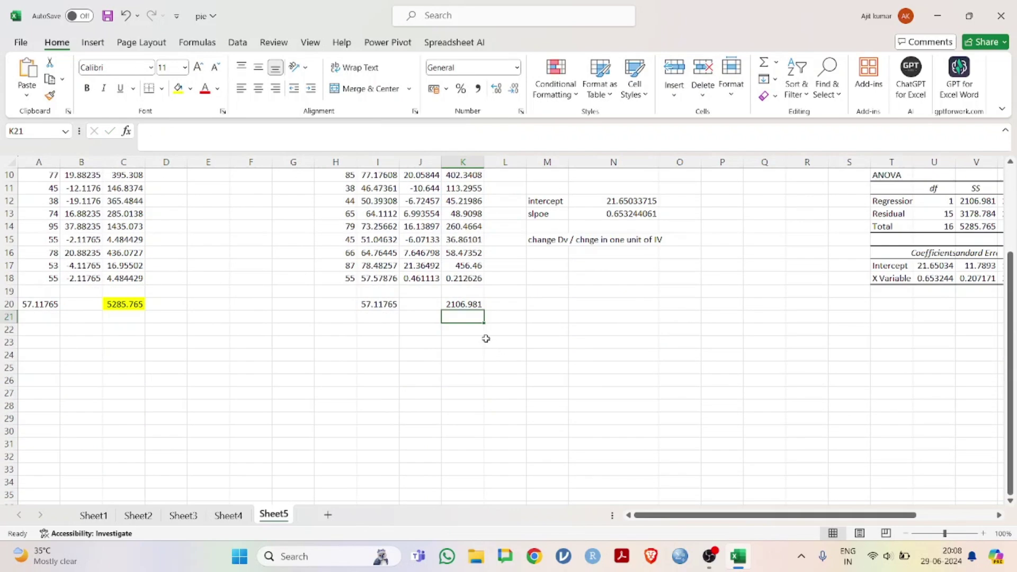
click(469, 305)
click(178, 88)
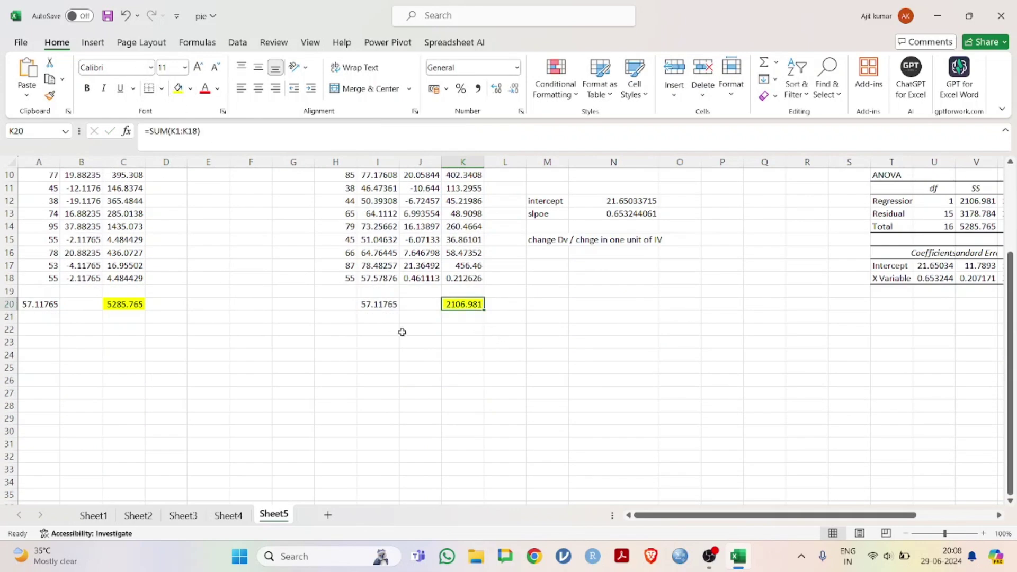
click(402, 332)
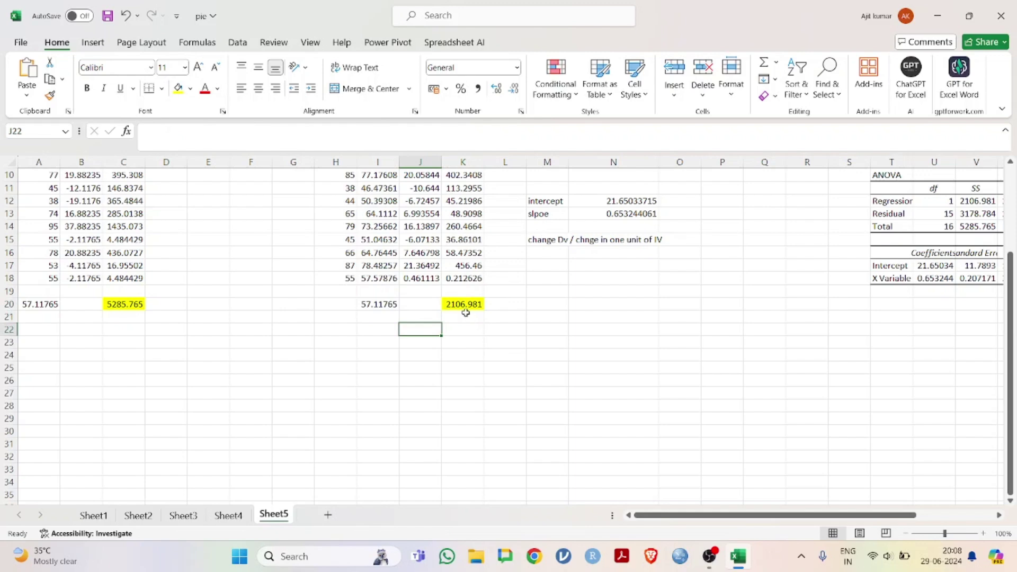
Step: Review the squared Yc deviations in K2:K18 and their sum in K20
scroll(424, 329, up, 3)
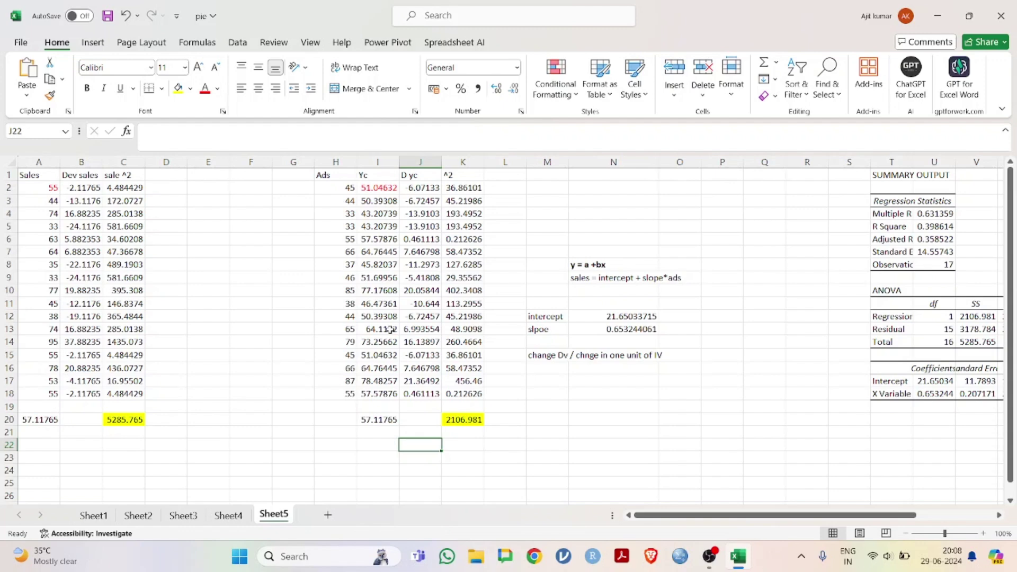
drag(462, 188, 456, 394)
click(464, 419)
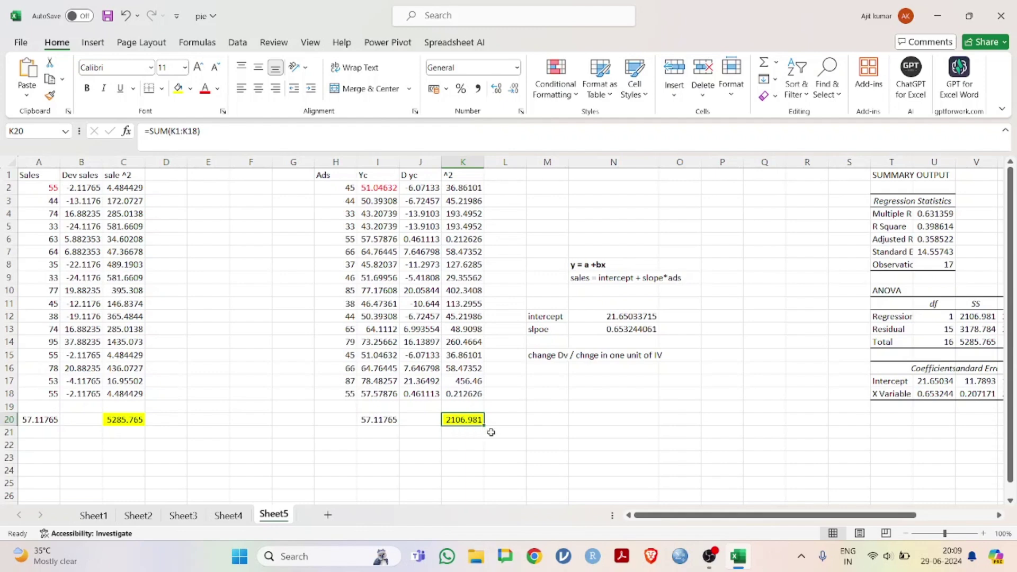
scroll(484, 399, down, 2)
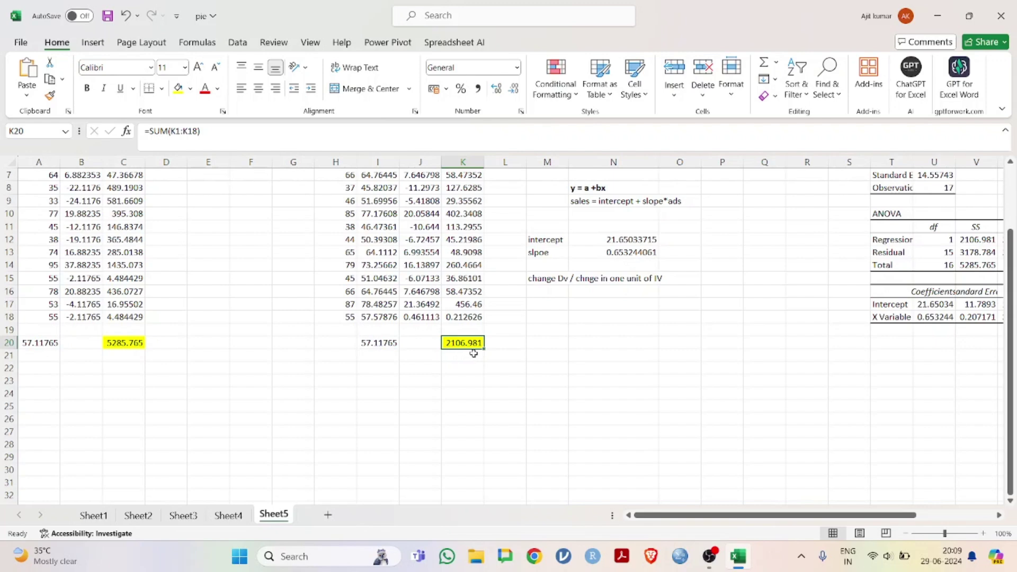
scroll(474, 351, down, 4)
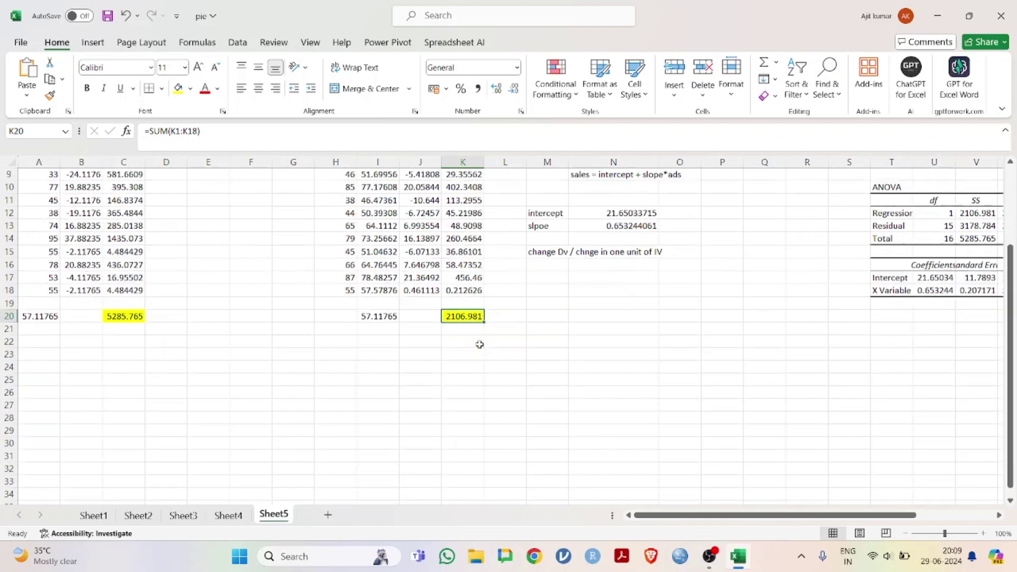
scroll(462, 319, up, 6)
scroll(463, 316, down, 3)
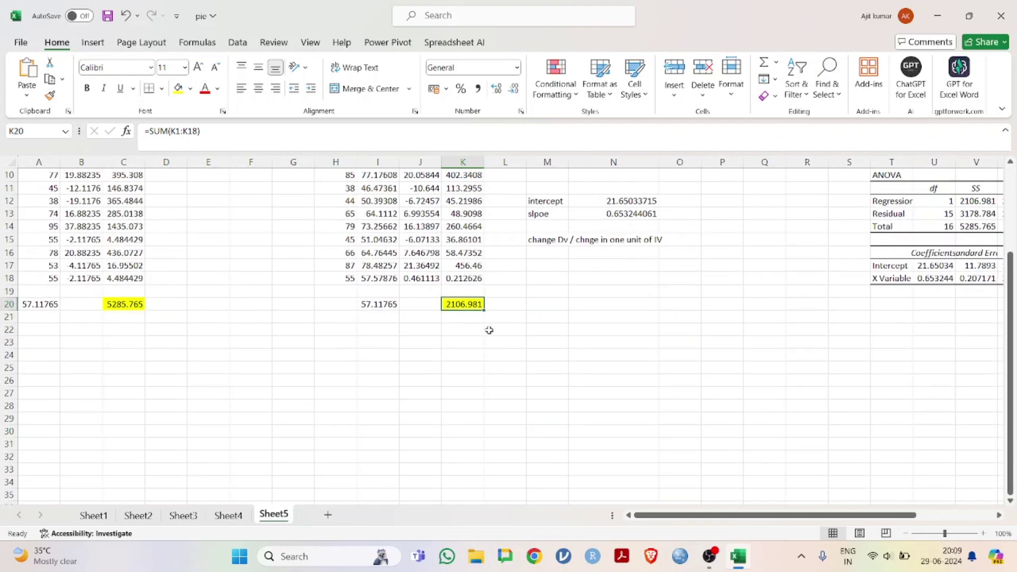
scroll(485, 327, down, 3)
scroll(488, 329, up, 4)
Step: Label a small table in J26:J29 with "Anova", "regression", "resdual" and "total" below the data
scroll(466, 323, down, 3)
click(425, 303)
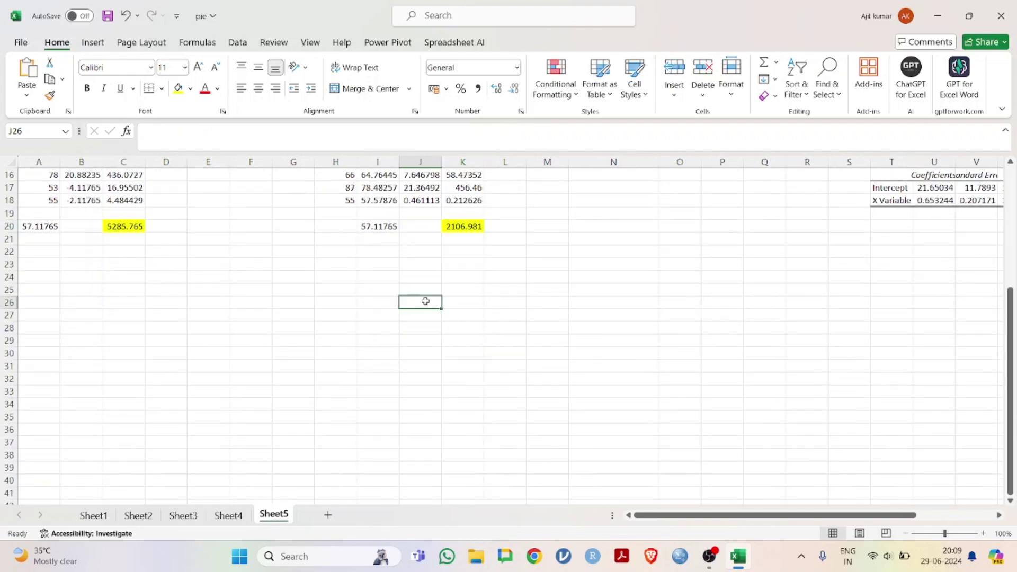
text(Anova)
key(Return)
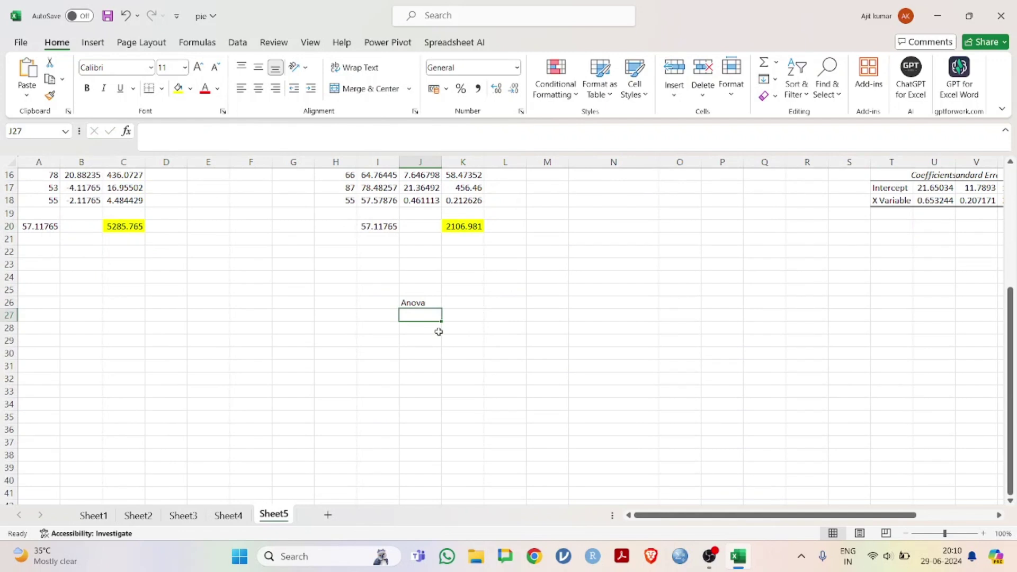
text(regres)
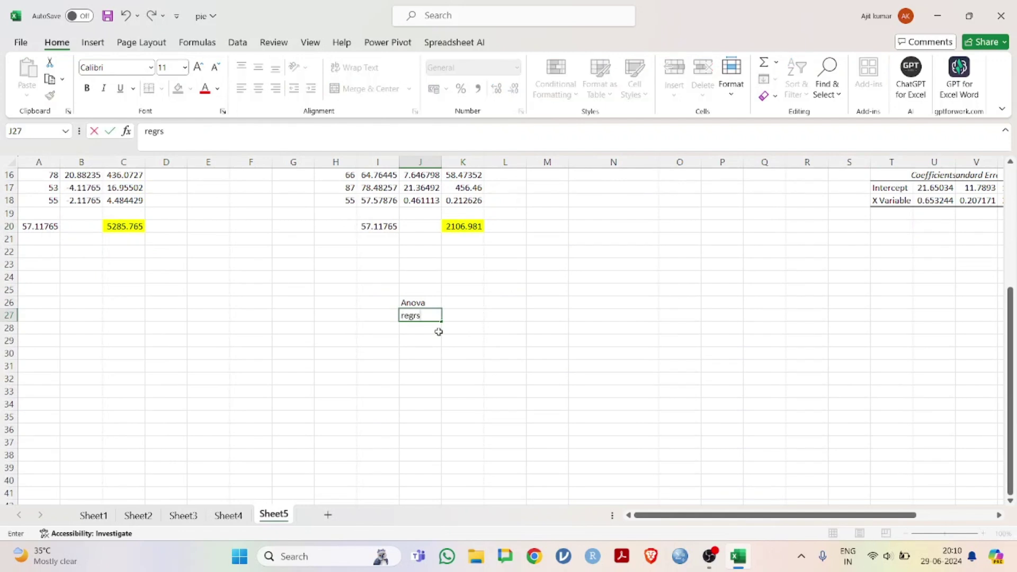
key(BackSpace)
text(ession)
key(Return)
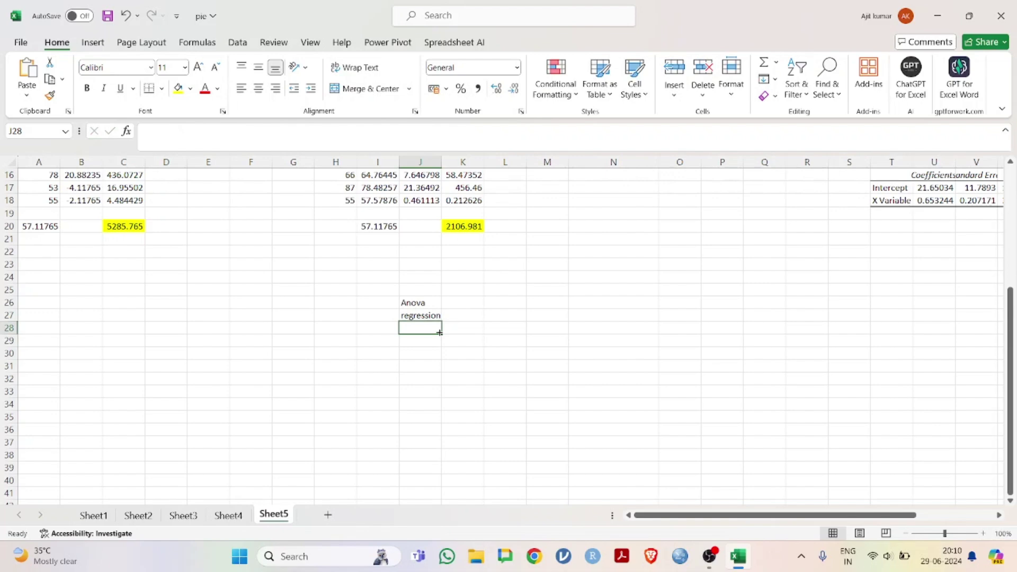
text(resdual)
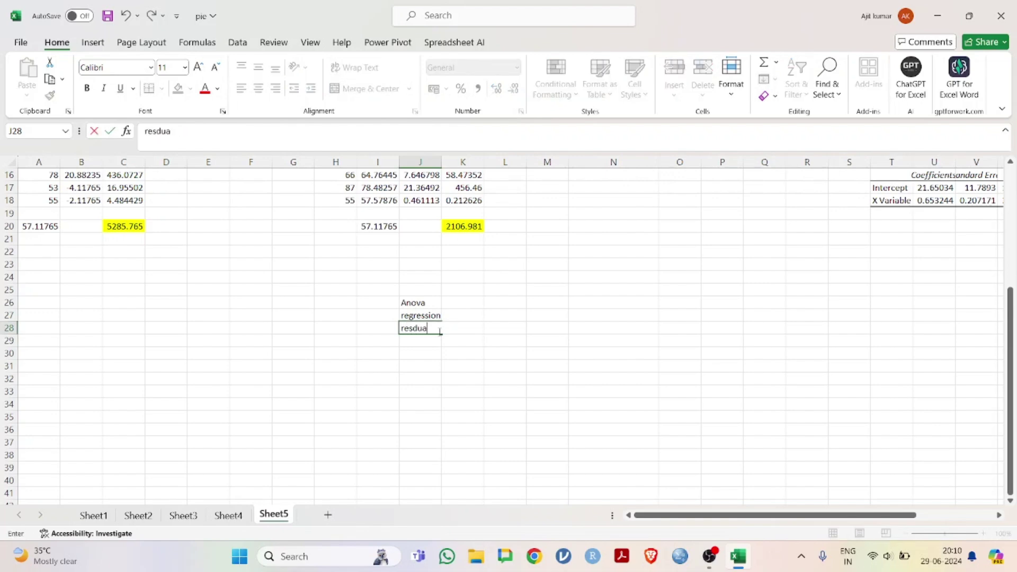
key(Return)
text(total)
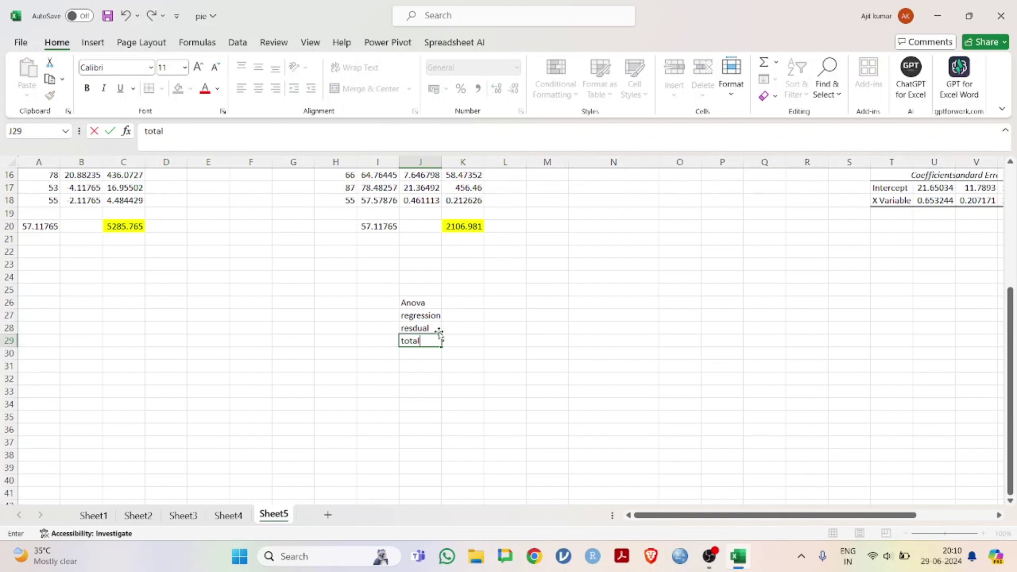
click(529, 416)
click(456, 341)
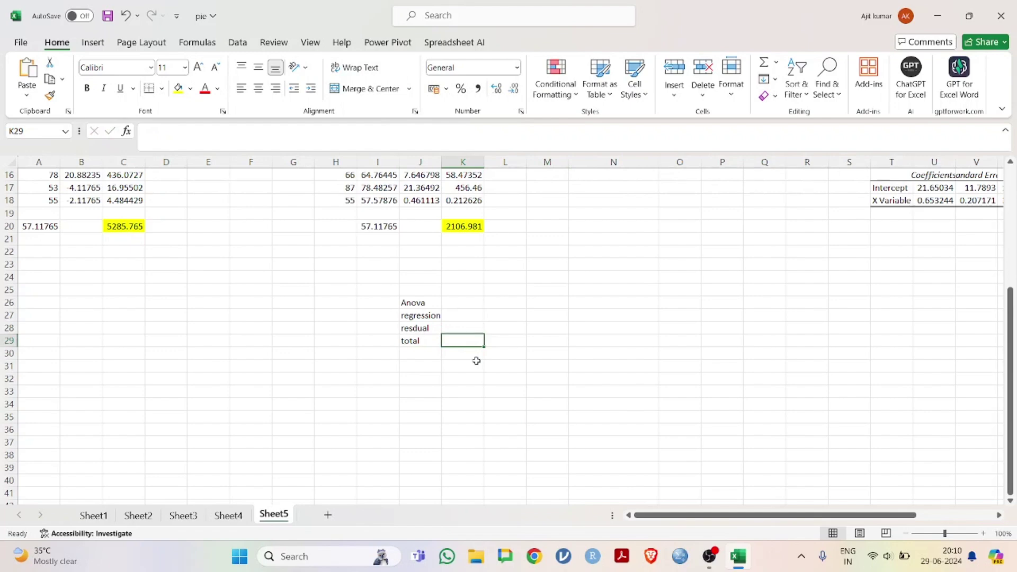
Step: Enter the sums of squares in the Anova table: 5285.765 for total in K29 and 2106.981 for regression in K27
text(528)
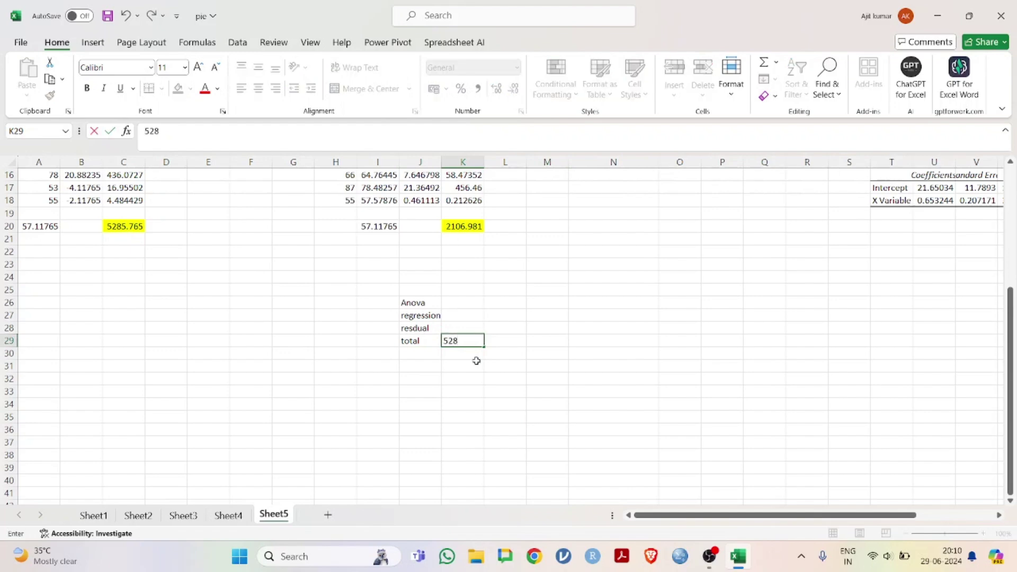
text(5.765)
click(534, 377)
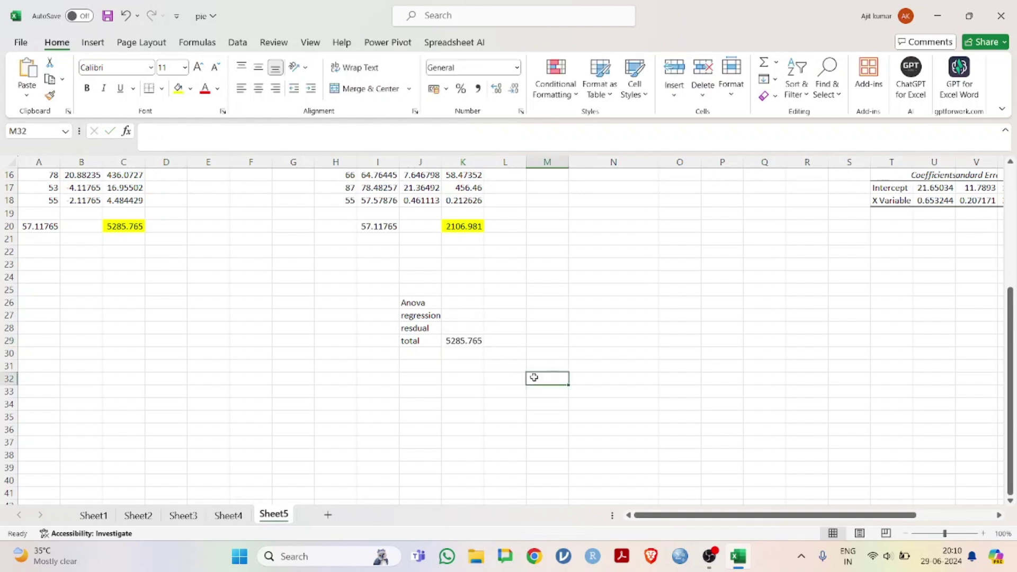
click(459, 317)
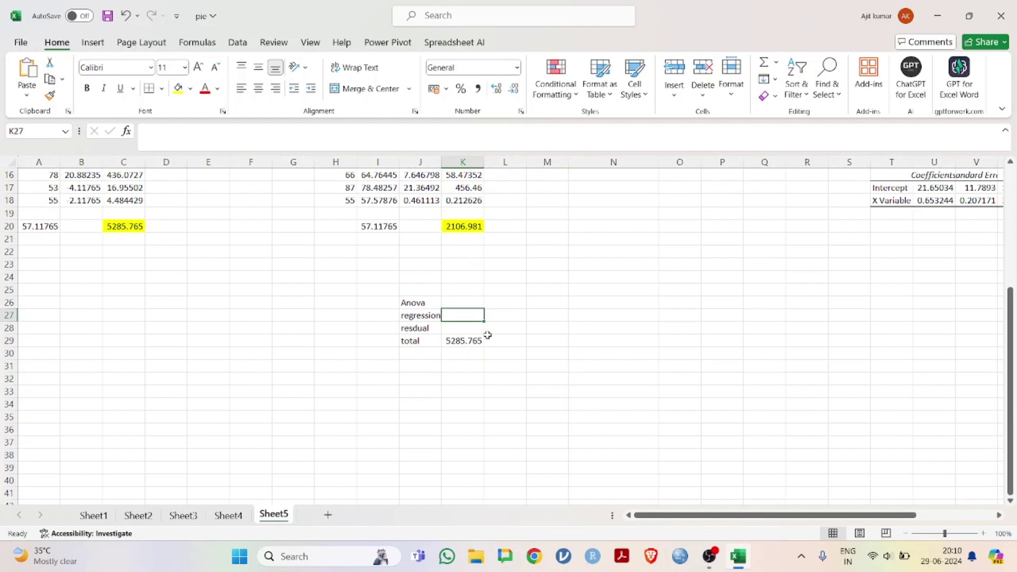
text(210)
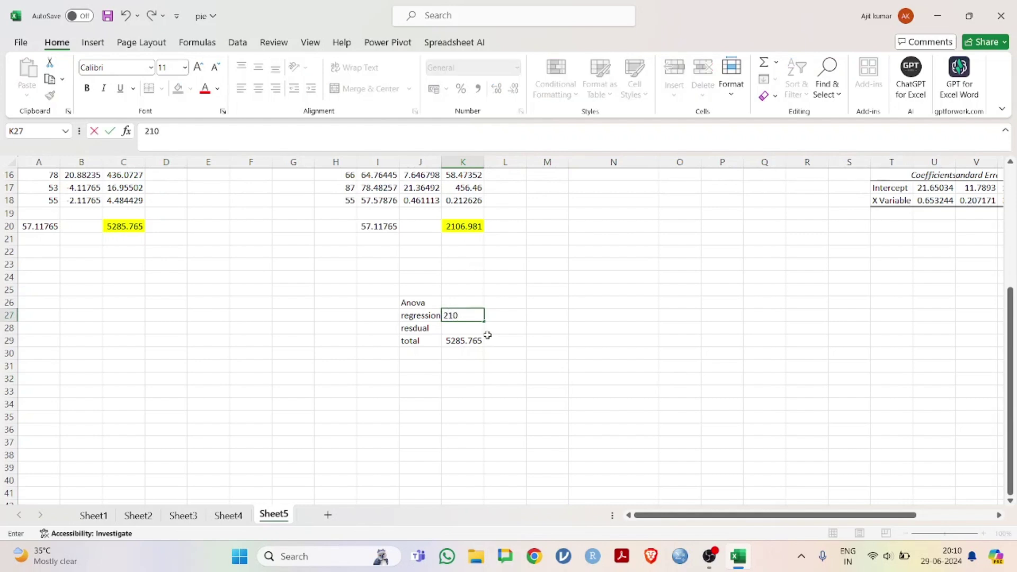
text(6.981)
key(Return)
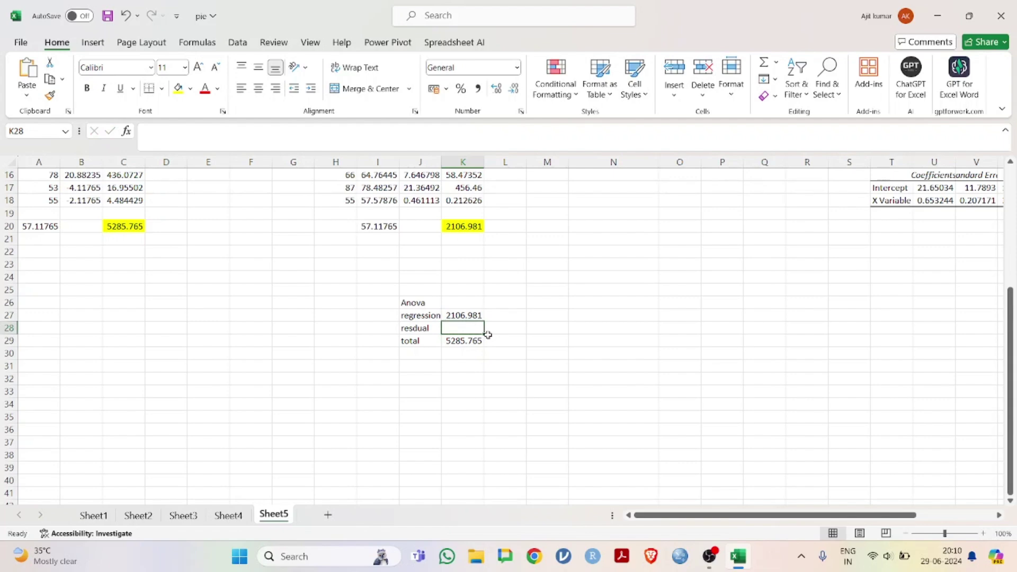
Step: Calculate the residual sum of squares in K28 with the formula =K29-K27
click(465, 343)
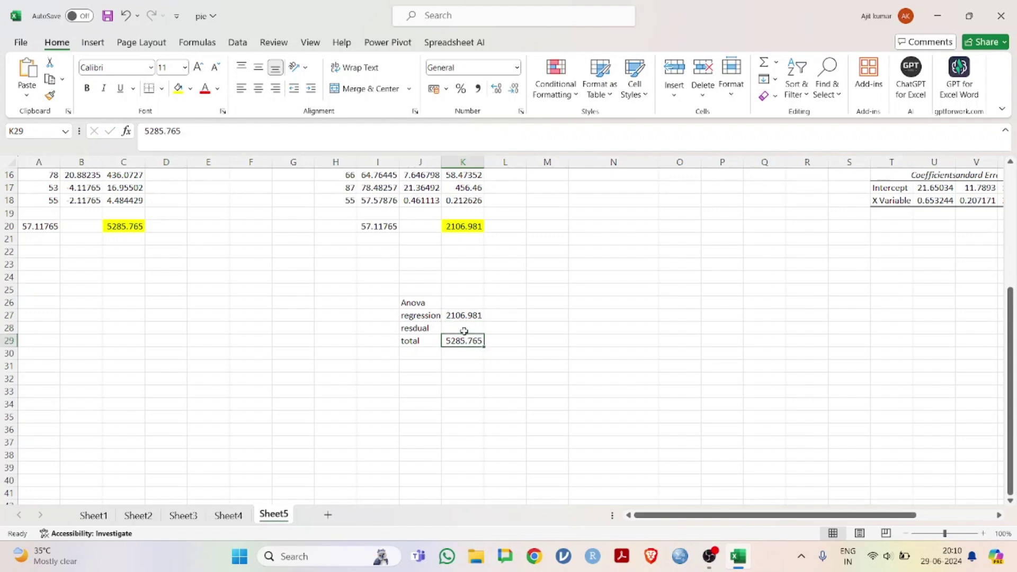
click(464, 331)
text(=)
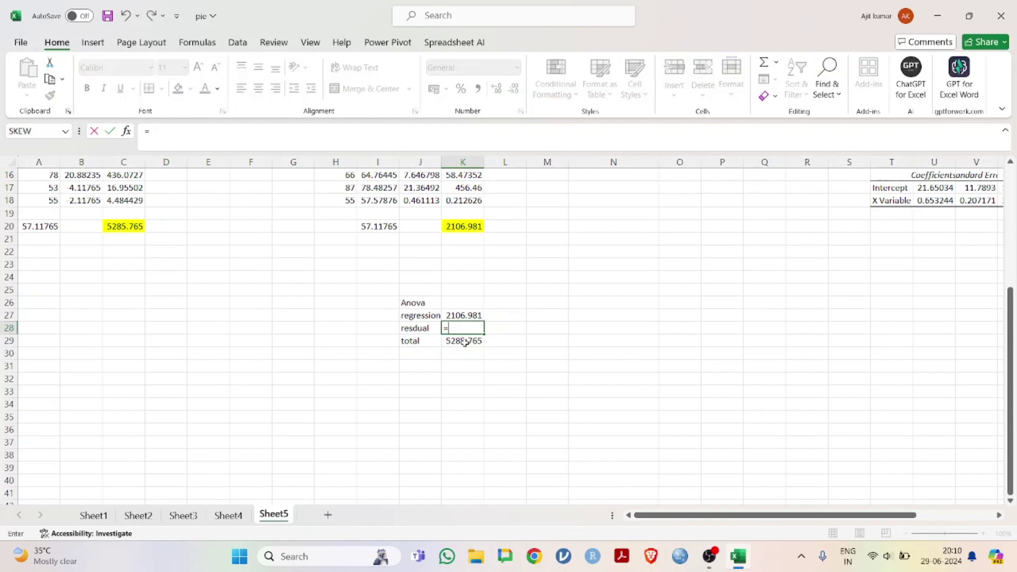
click(464, 343)
text(-)
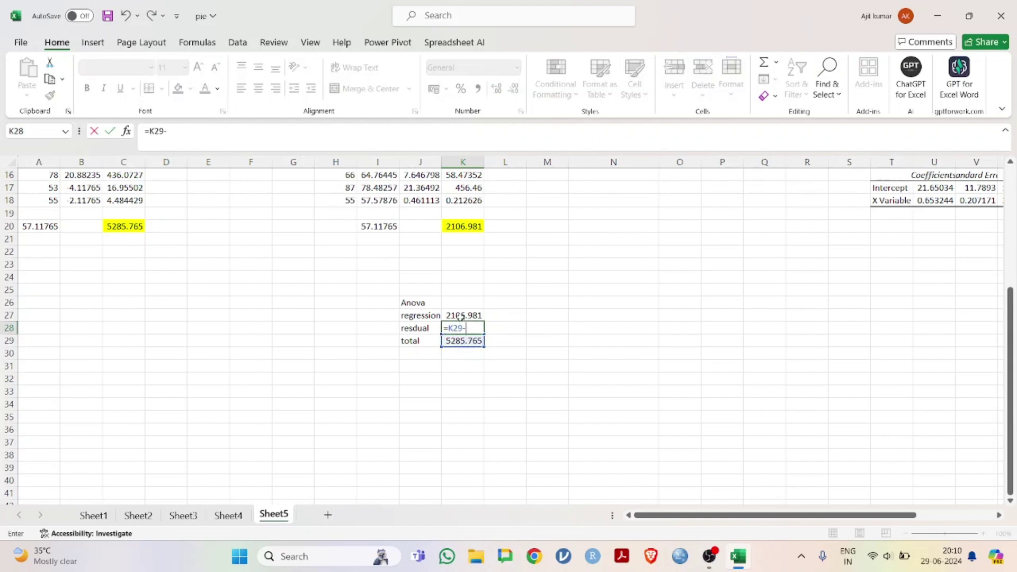
click(461, 317)
key(Return)
click(532, 369)
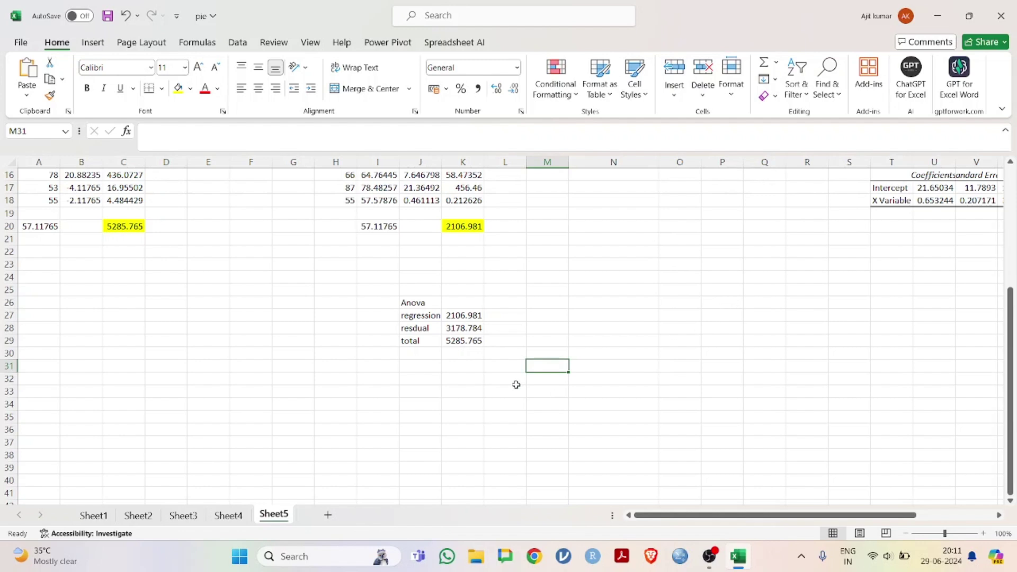
Step: Add the column headers "ssm" in K26 and "df" in L26 of the Anova table
click(462, 306)
text(s)
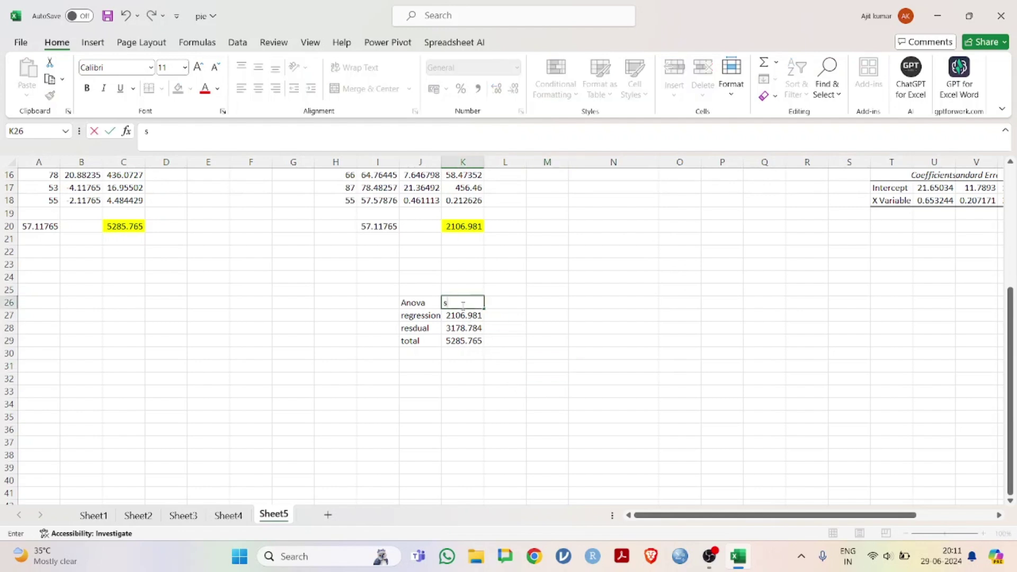
text(sm)
click(500, 301)
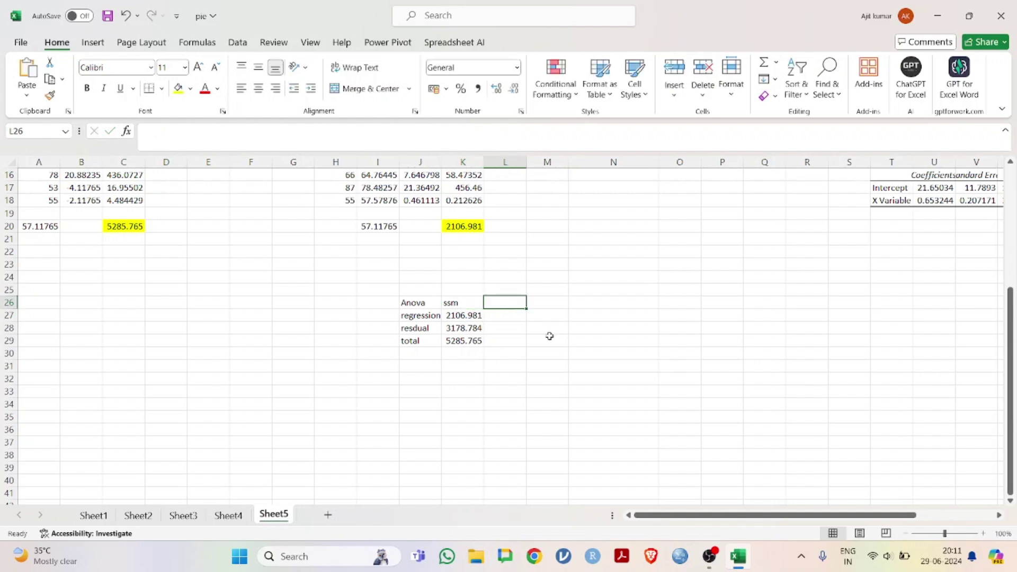
text(df)
key(Return)
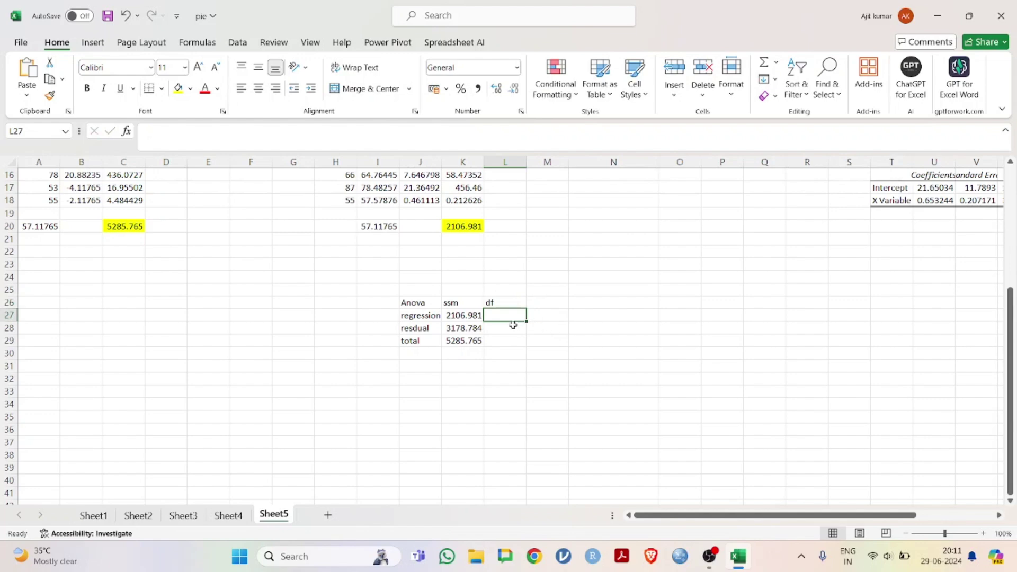
Step: Check the number of Sales observations in A2:A18 and enter 16 as the total degrees of freedom in L29
click(502, 350)
click(503, 339)
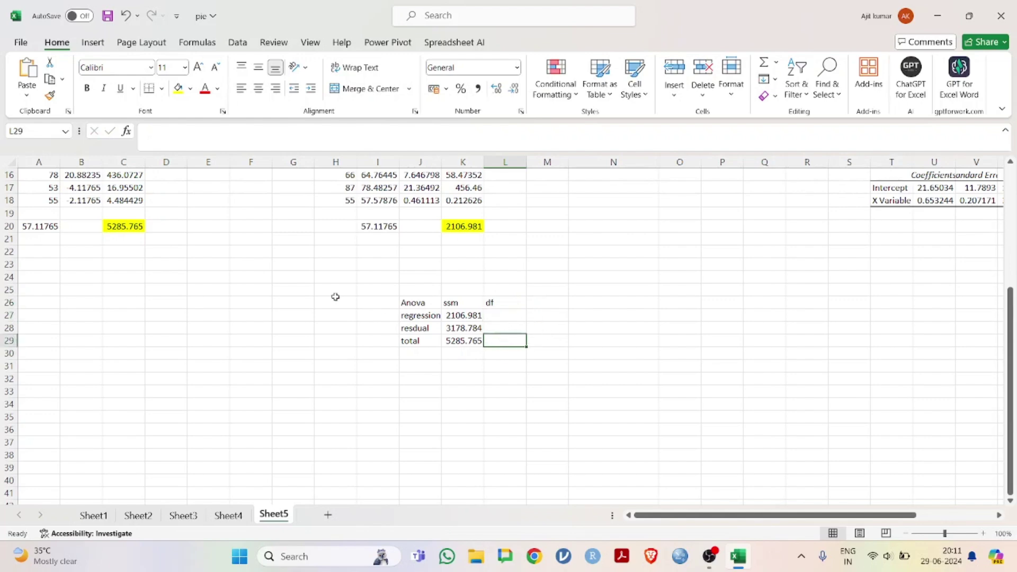
scroll(336, 295, up, 5)
drag(42, 190, 59, 393)
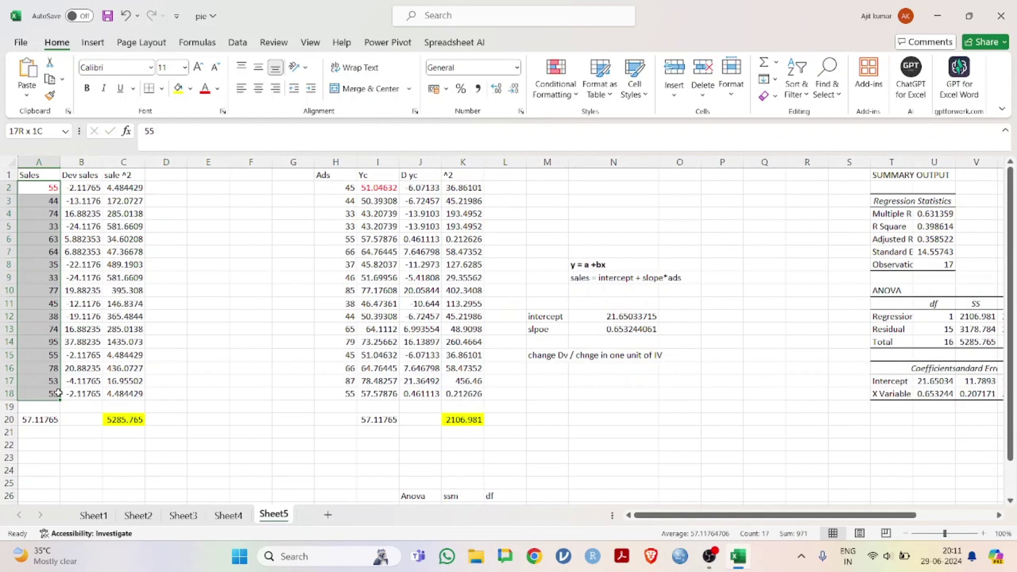
click(538, 468)
scroll(502, 394, down, 7)
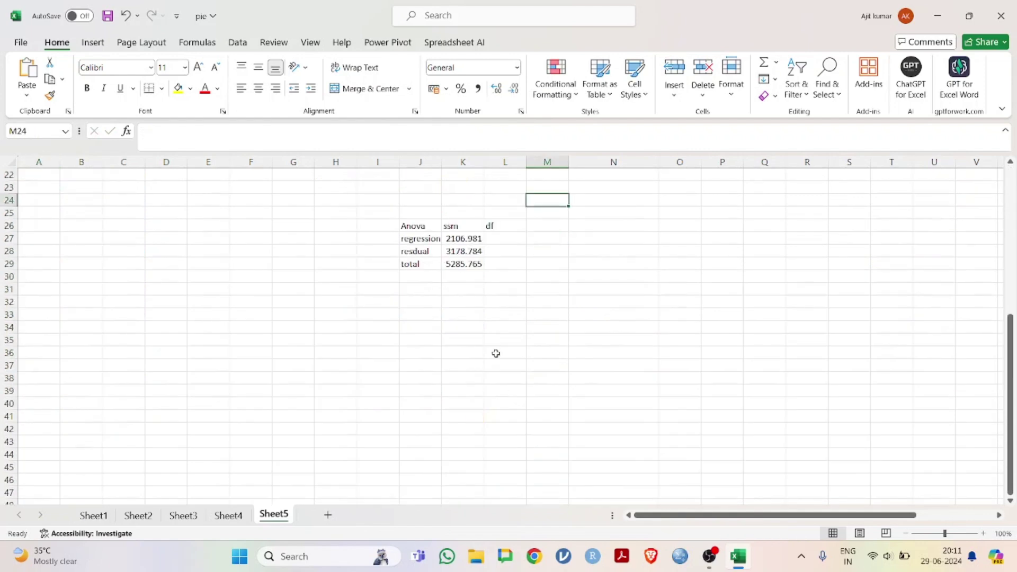
click(506, 264)
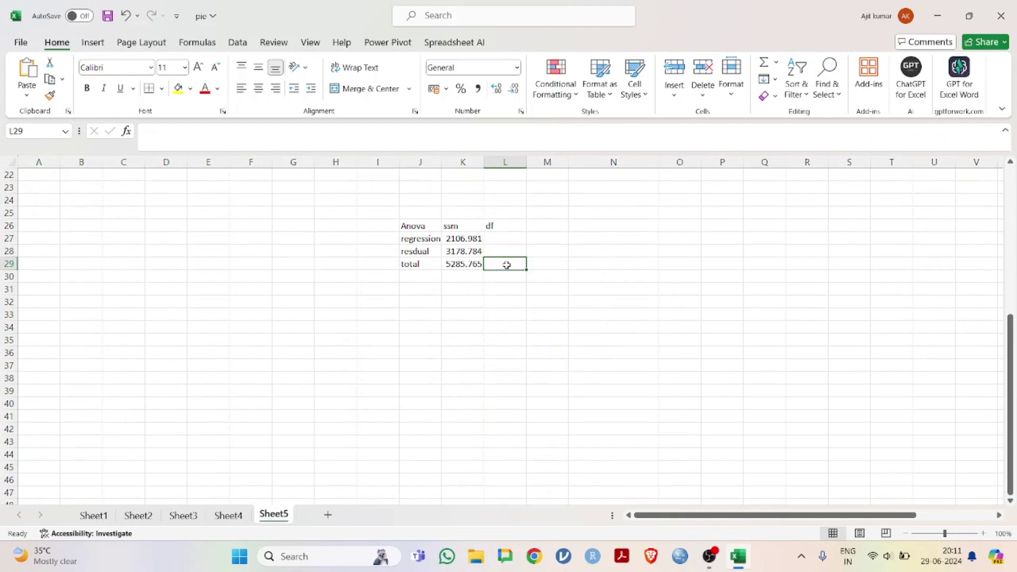
text(16)
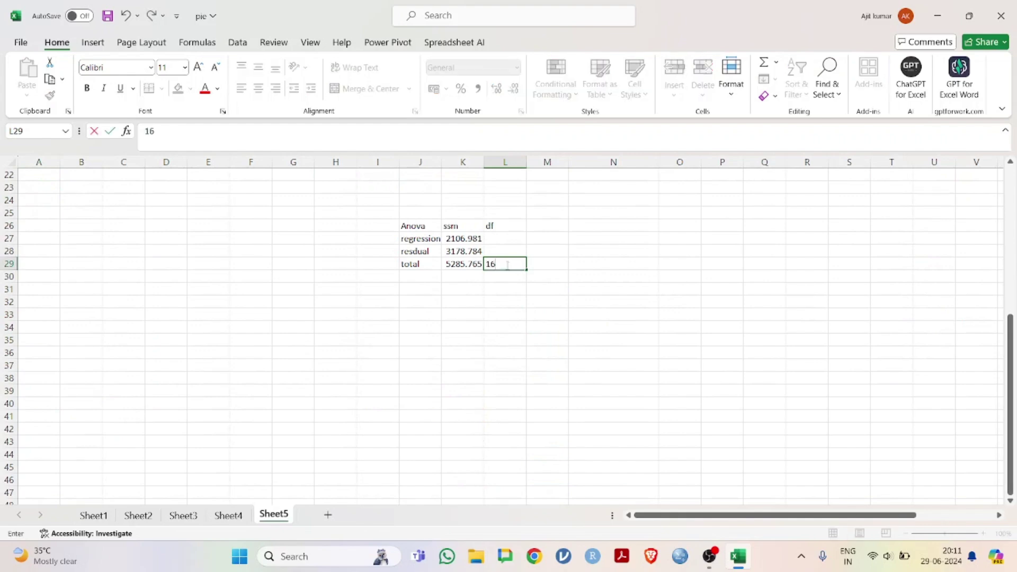
click(588, 337)
Step: Enter the degrees of freedom 1 for regression in L27 and 15 for residual in L28
click(506, 242)
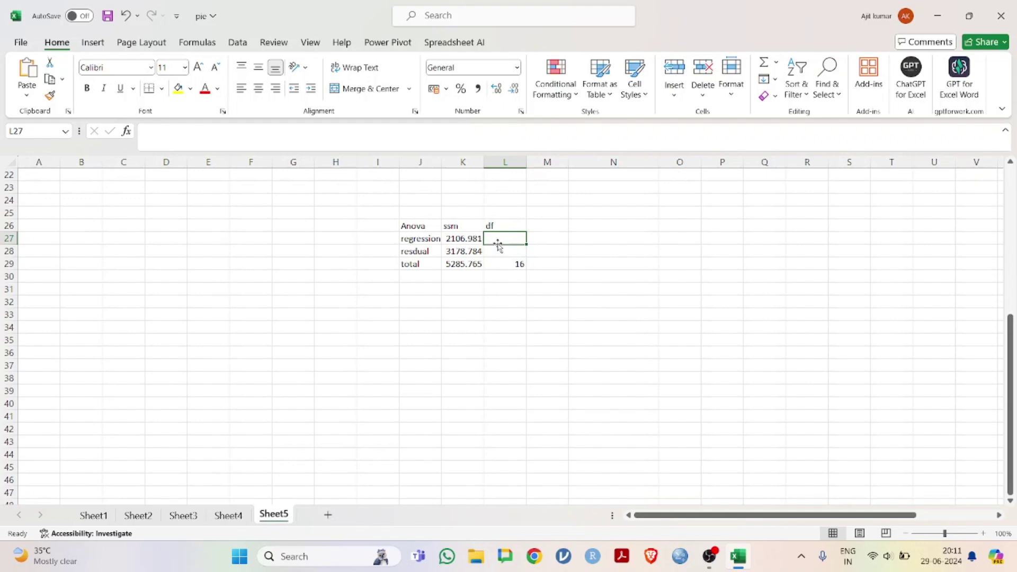
text(1)
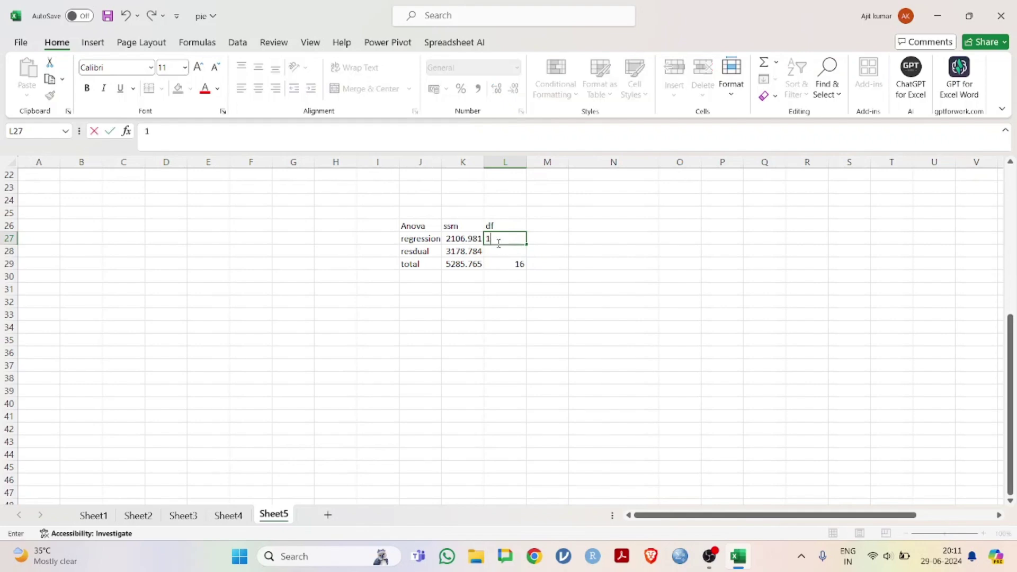
key(Return)
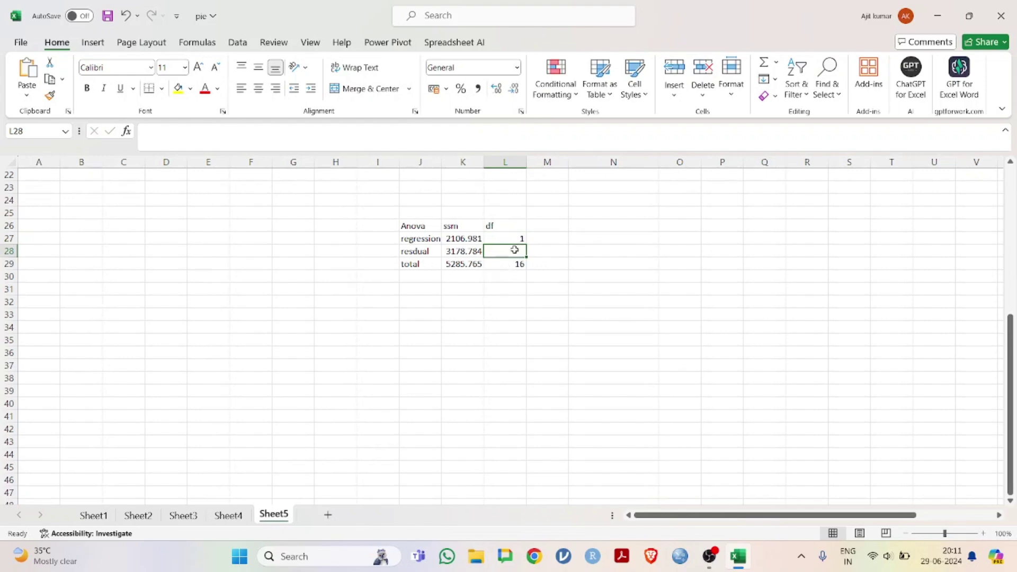
text(15)
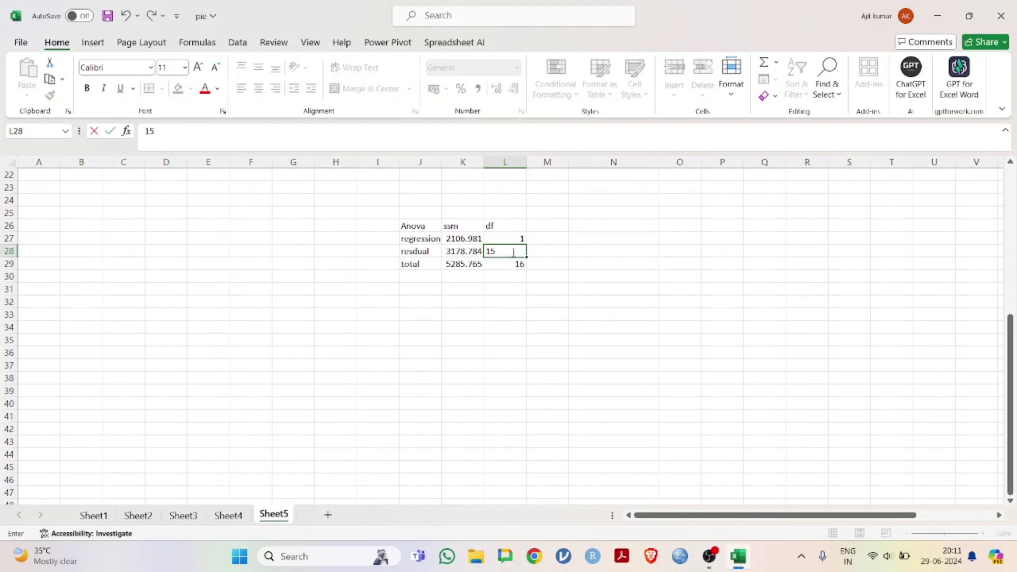
key(Return)
Step: Add the column header "means sq" in M26 of the Anova table
click(544, 228)
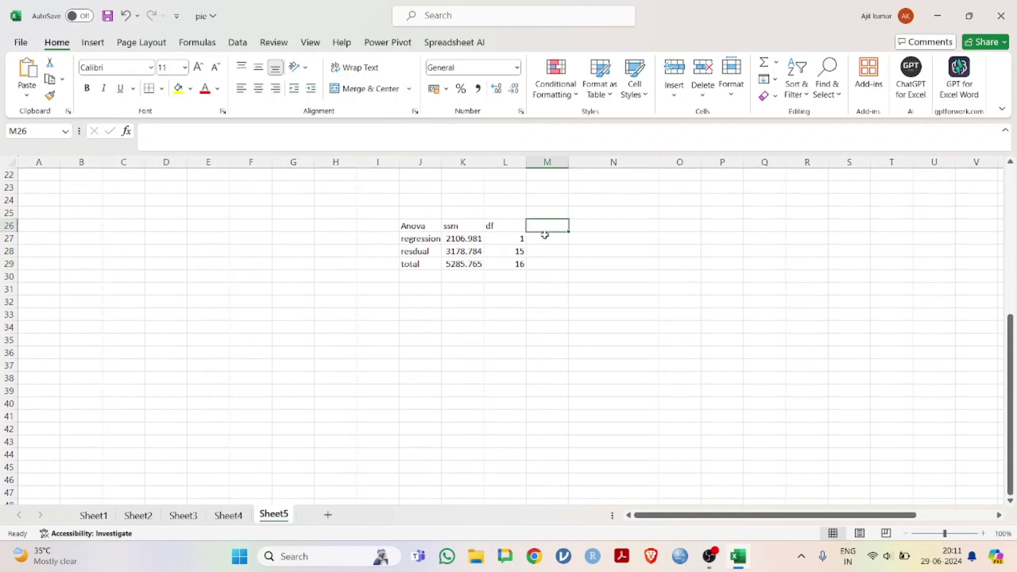
text(s)
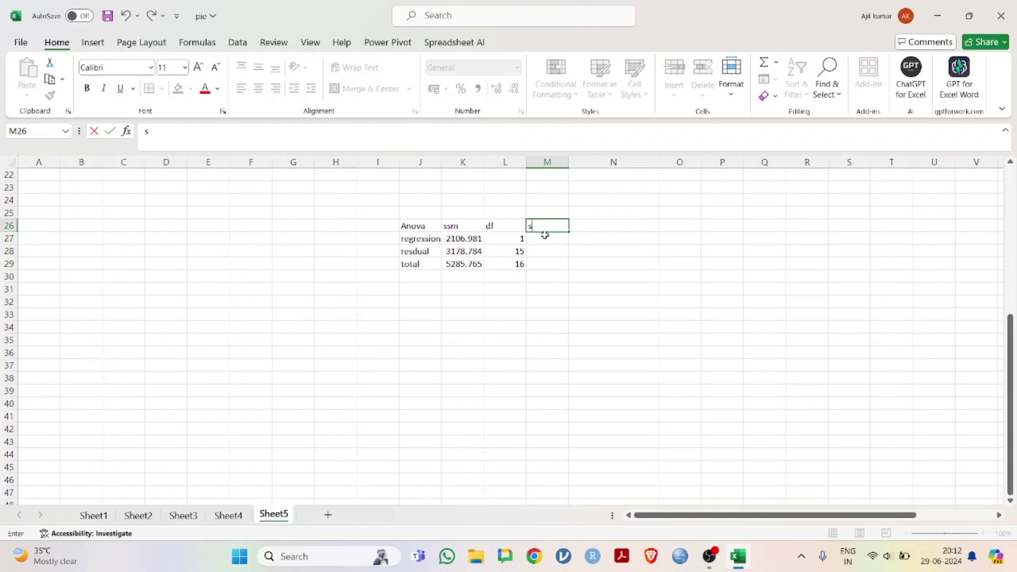
text(means sq)
key(Return)
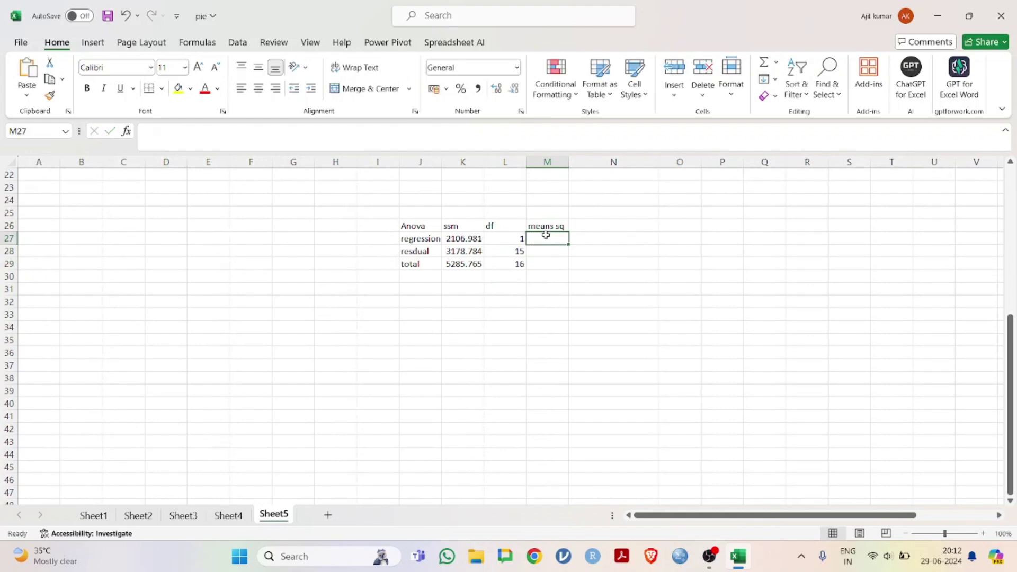
Step: Calculate the regression mean square in M27 with the formula =K27/L27
text(=)
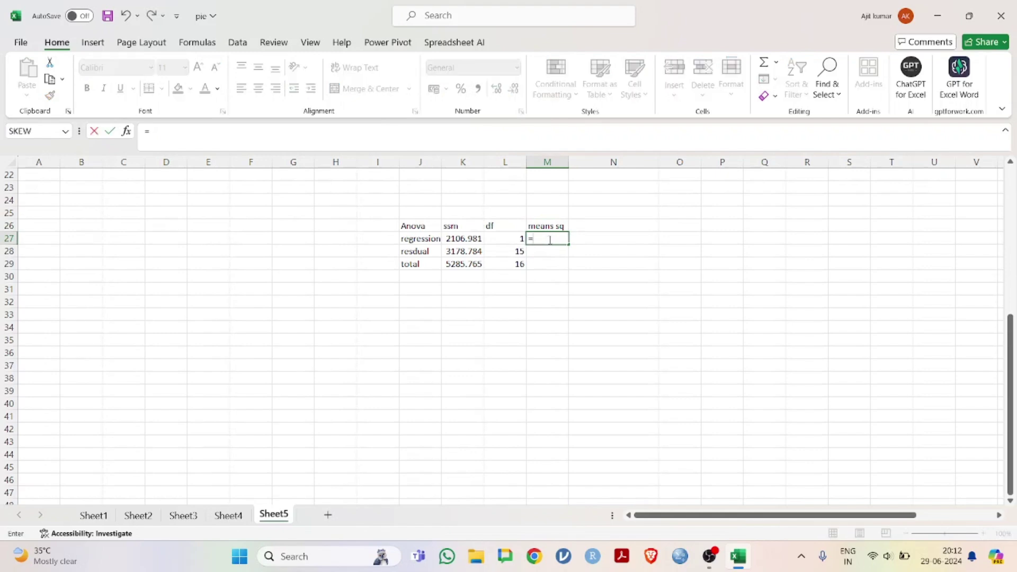
click(480, 239)
text(/)
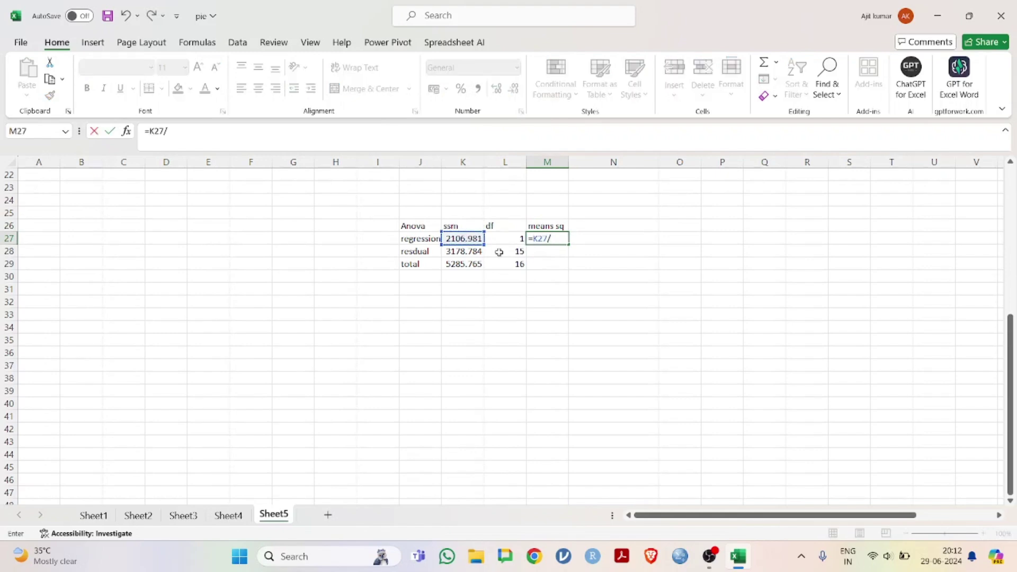
click(518, 240)
key(Return)
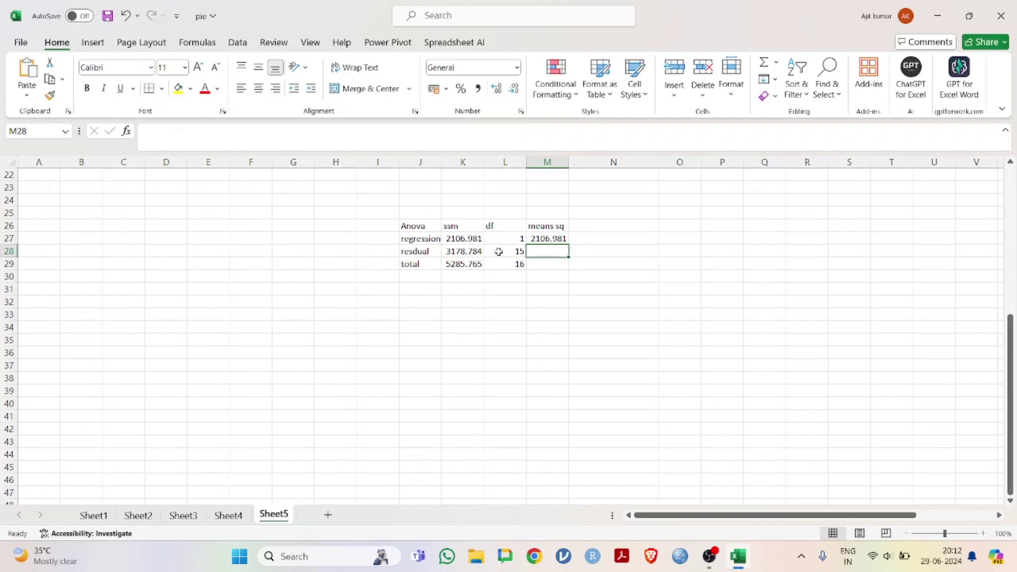
Step: Try to calculate the residual mean square in M28 with the formula =J28/K28
click(454, 252)
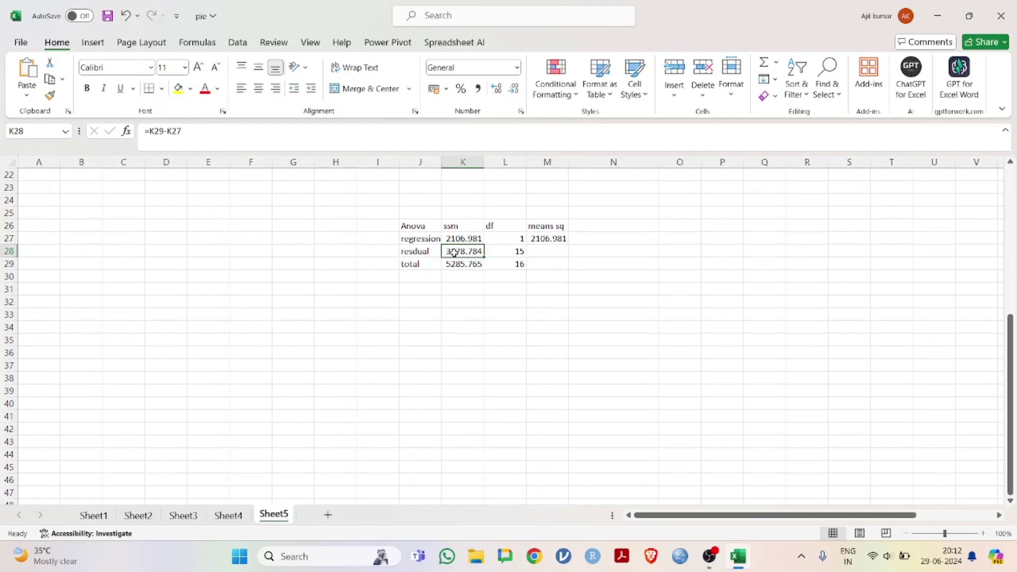
click(544, 252)
text(=)
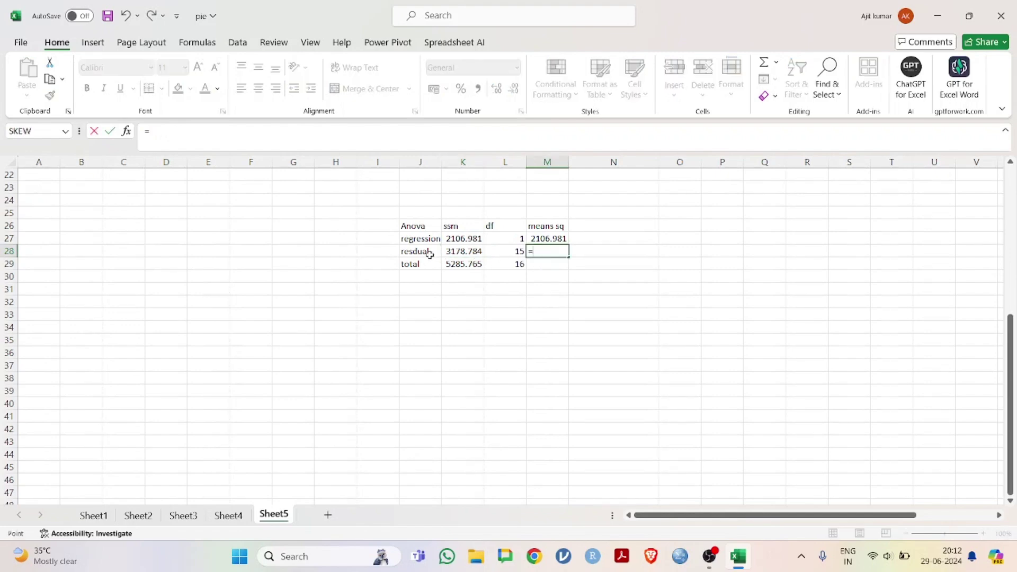
click(437, 252)
text(/)
click(459, 252)
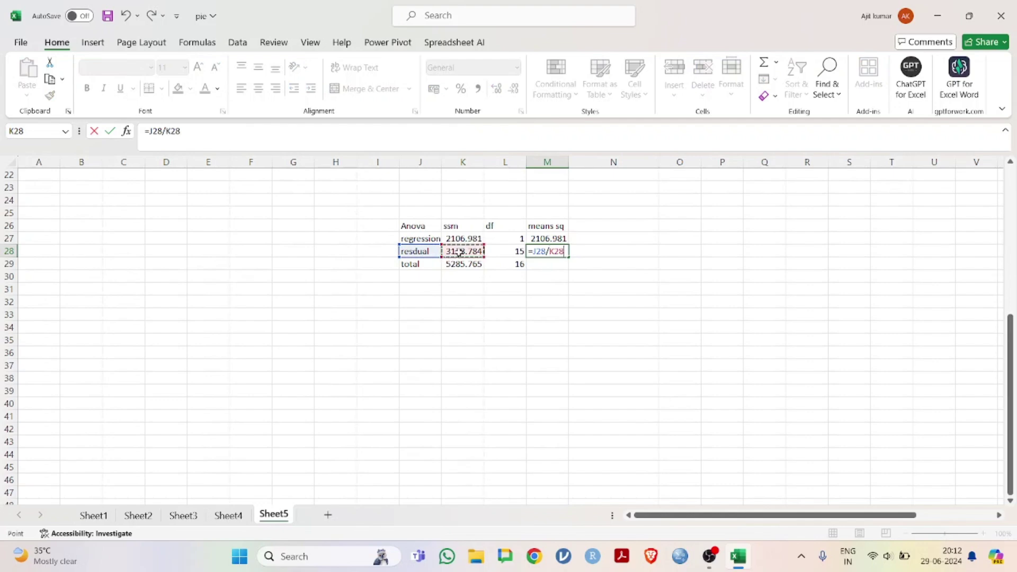
key(Return)
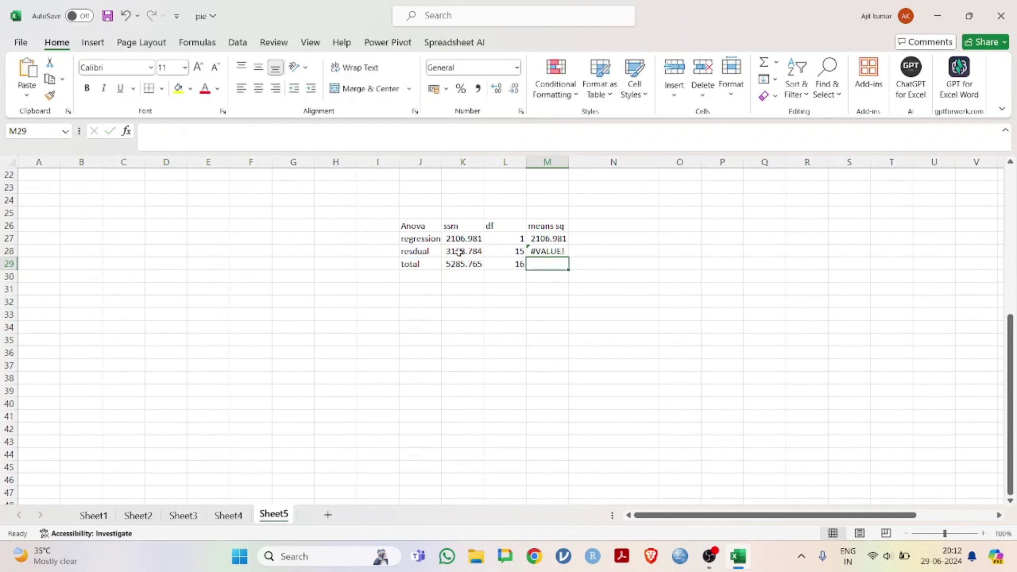
Step: Correct the residual mean square formula in M28 to =K28/L28
double_click(545, 252)
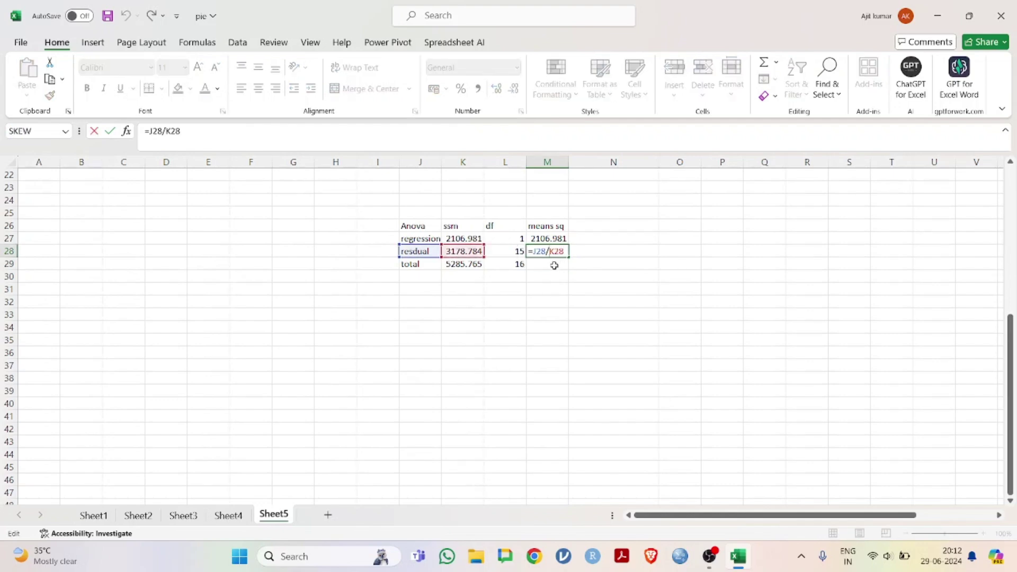
key(End)
key(BackSpace)
key(BackSpace)
key(BackSpace)
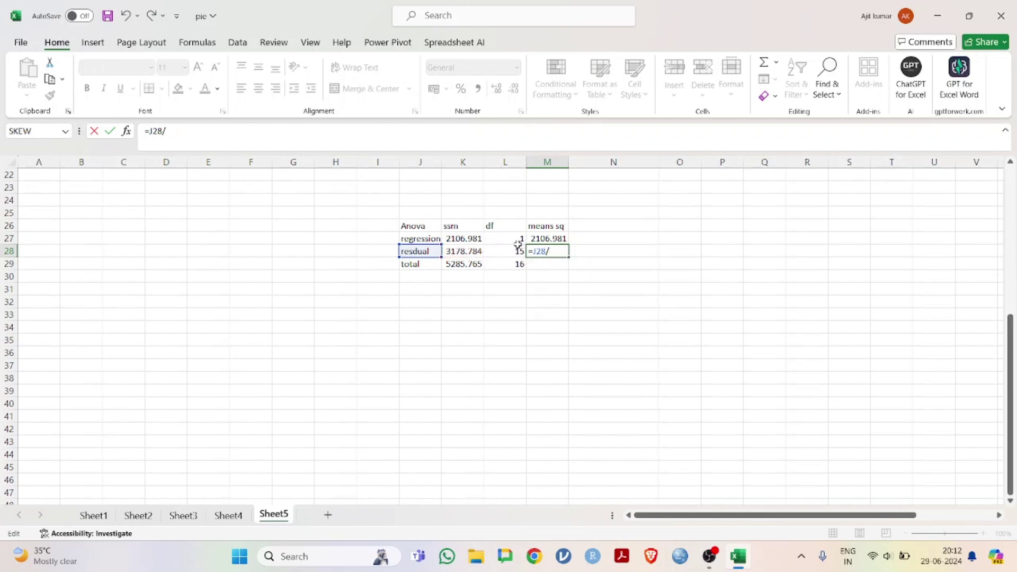
key(BackSpace)
key(BackSpace)
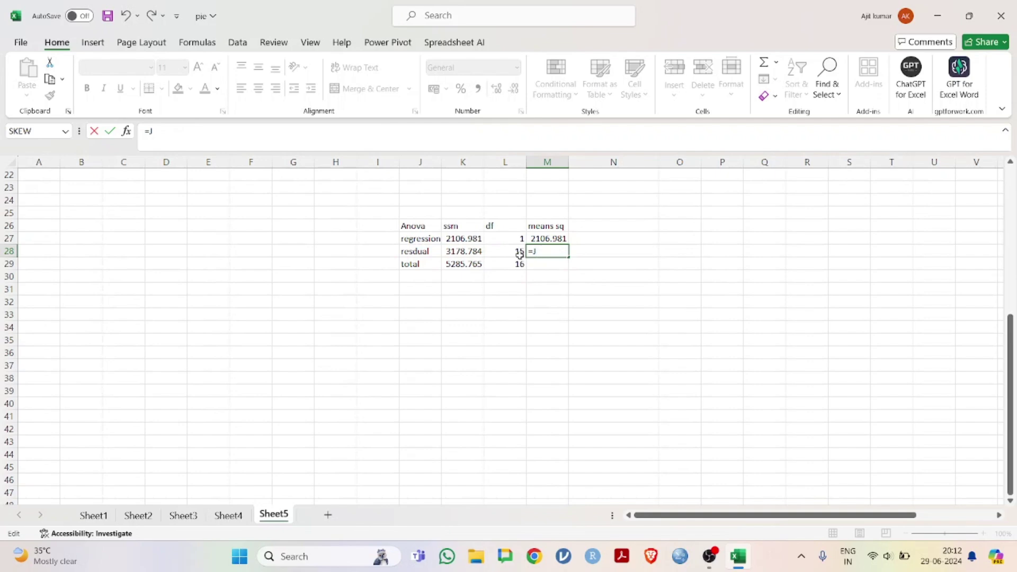
click(470, 252)
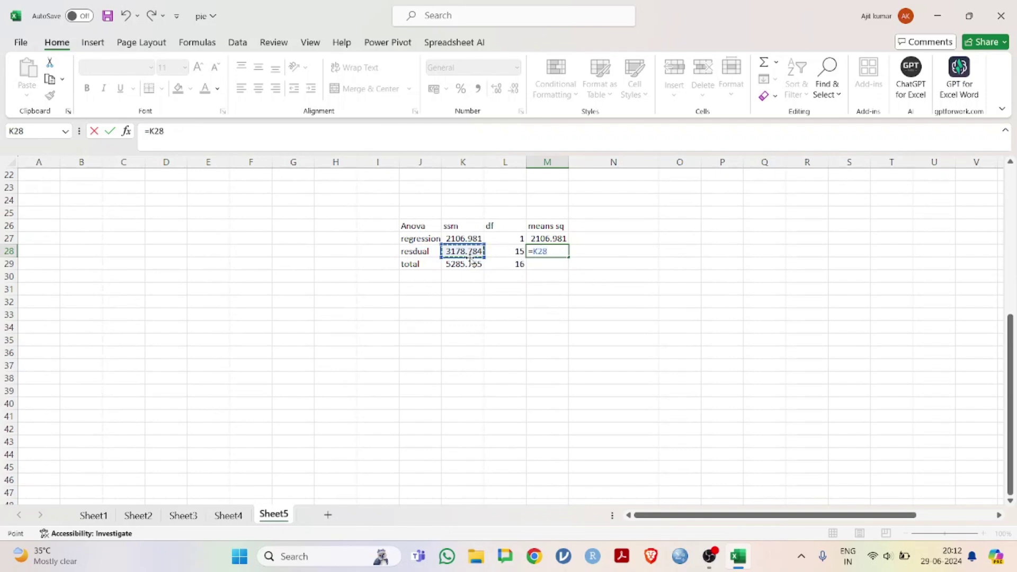
text(/)
click(508, 252)
key(Return)
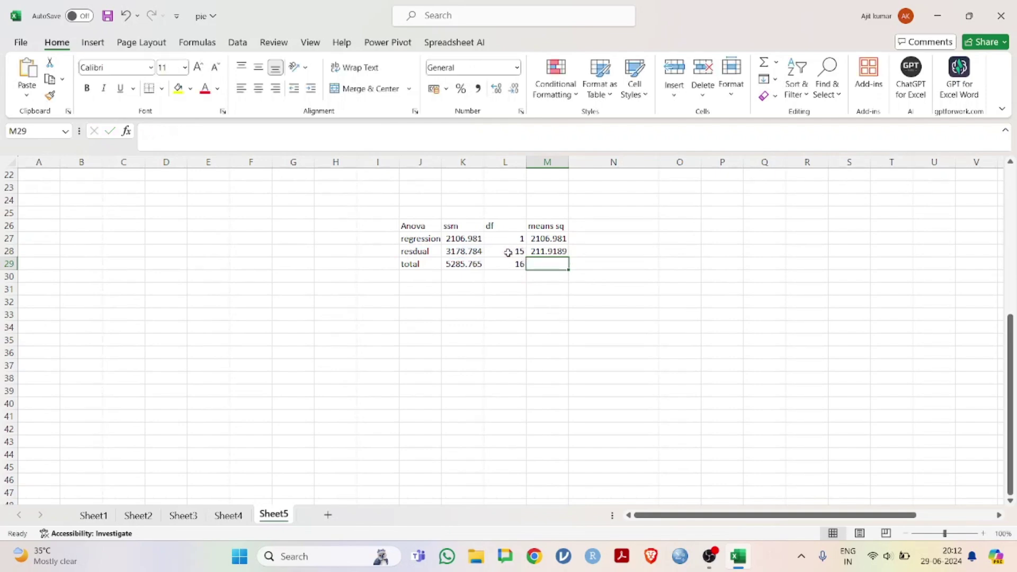
Step: Add the column header "f" in N26 of the Anova table
click(596, 225)
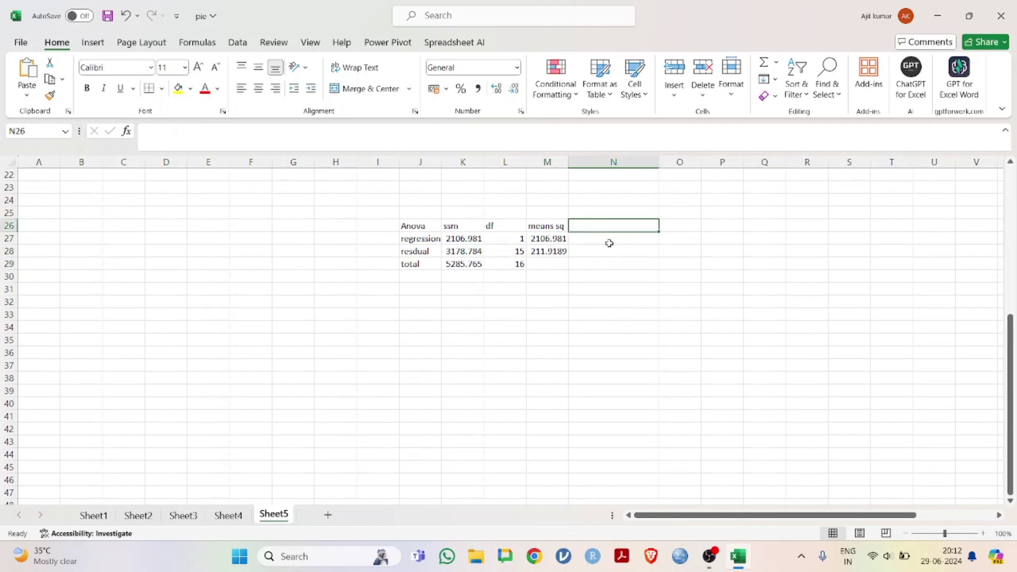
text(f)
key(Return)
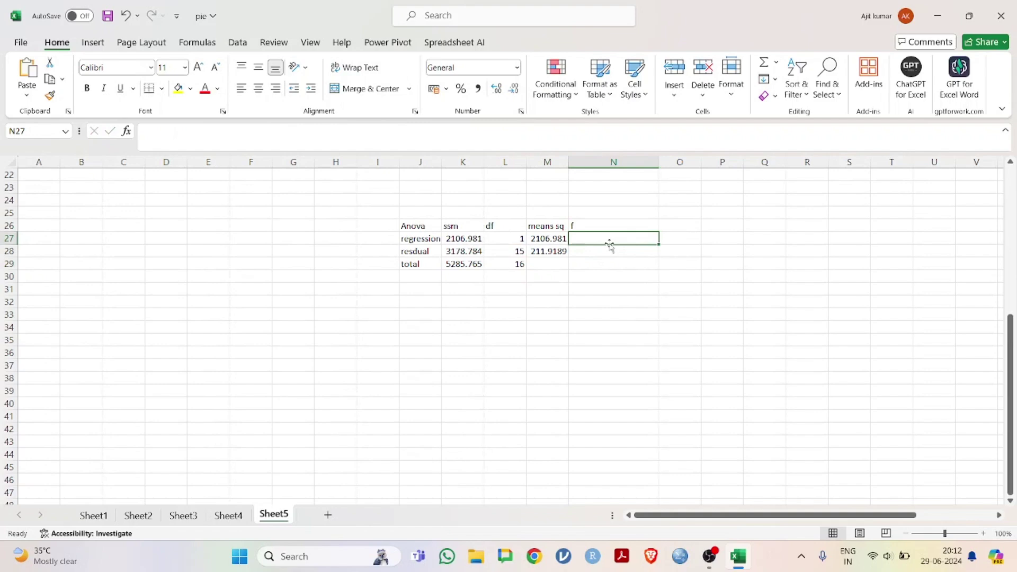
Step: Calculate the F value in N27 with the formula =M27/M28
click(555, 240)
click(580, 240)
text(=)
click(557, 239)
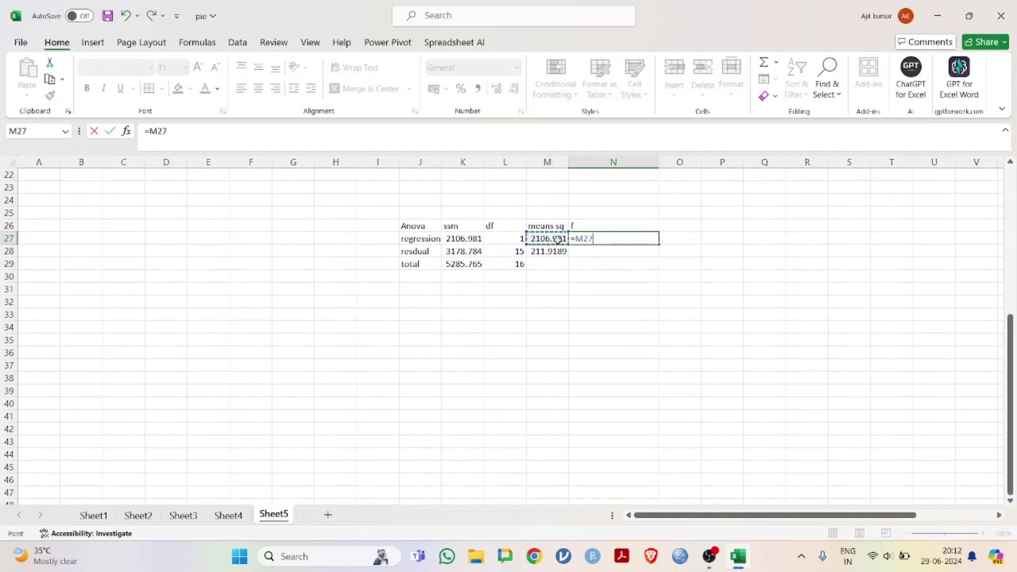
text(/)
click(548, 252)
key(Return)
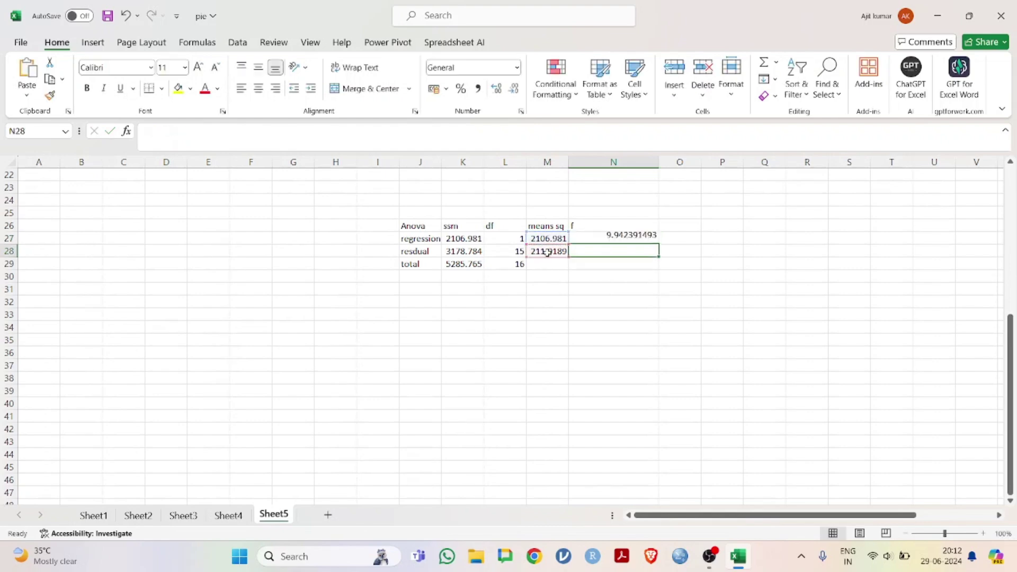
Step: Add the column header "sing" in O26 of the Anova table
click(632, 300)
click(669, 227)
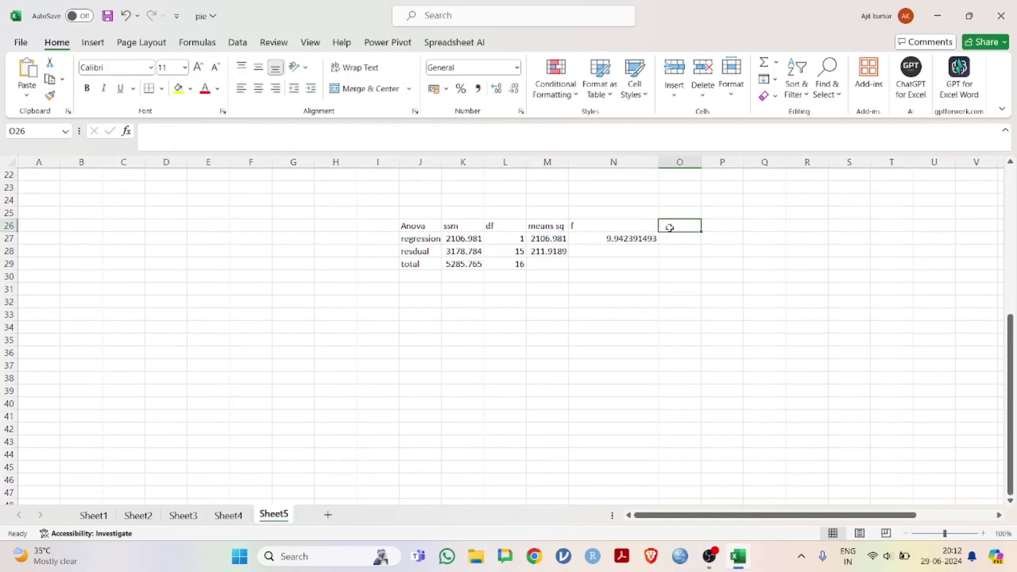
text(sing)
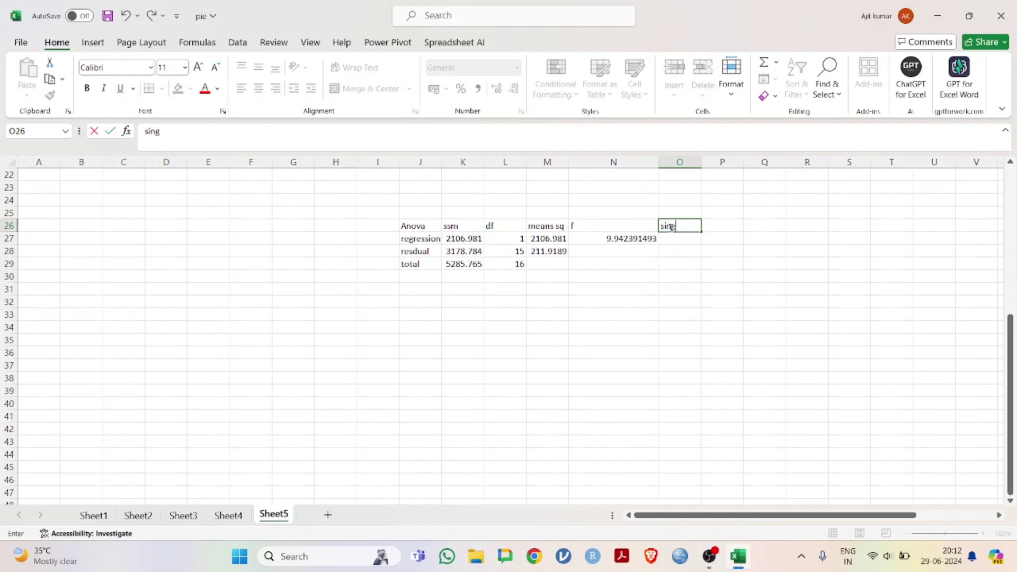
key(Return)
click(746, 338)
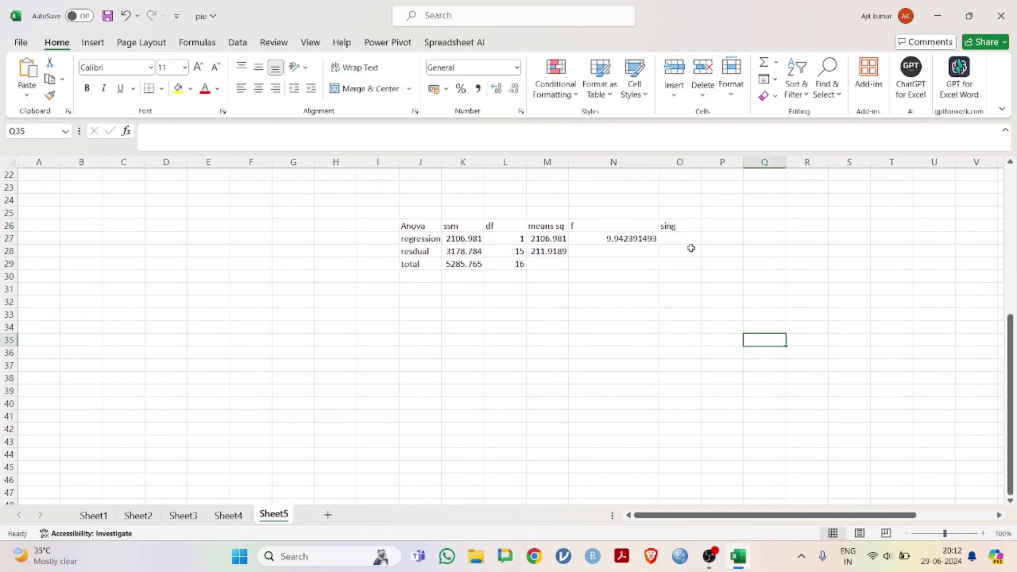
Step: Apply all borders to the Anova table in J26:O29
scroll(683, 242, up, 2)
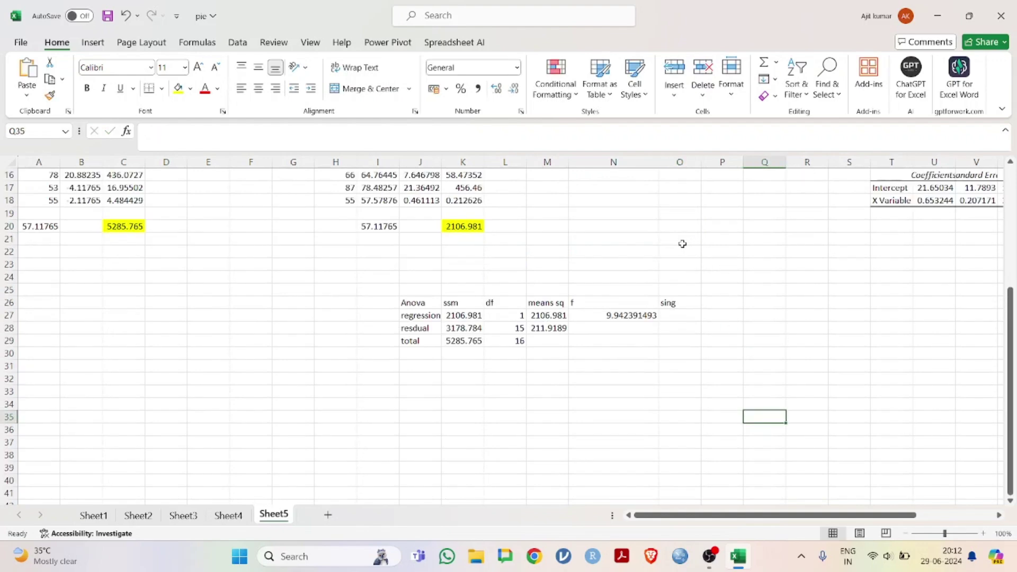
scroll(682, 242, down, 2)
scroll(682, 242, up, 1)
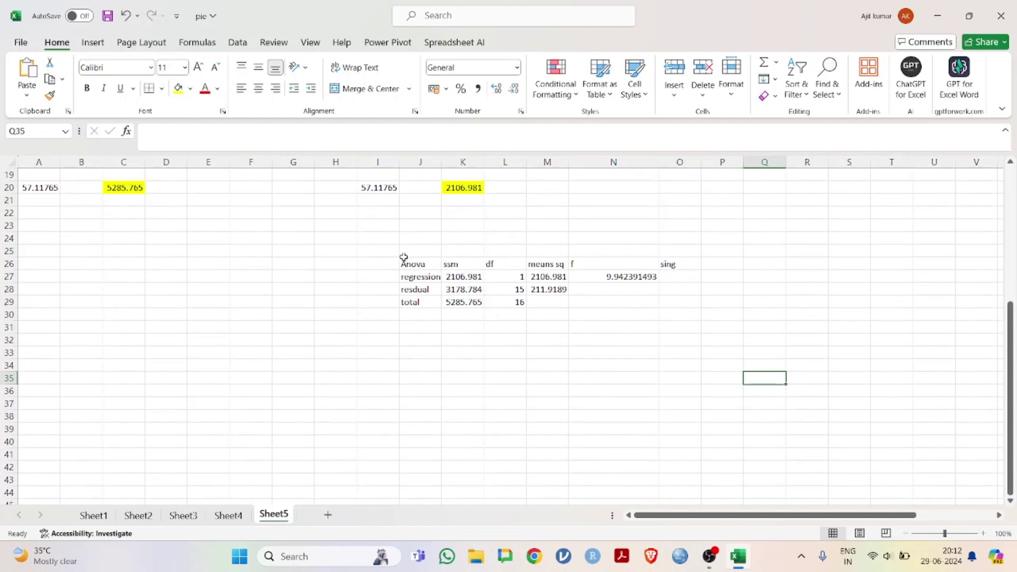
drag(413, 260, 686, 301)
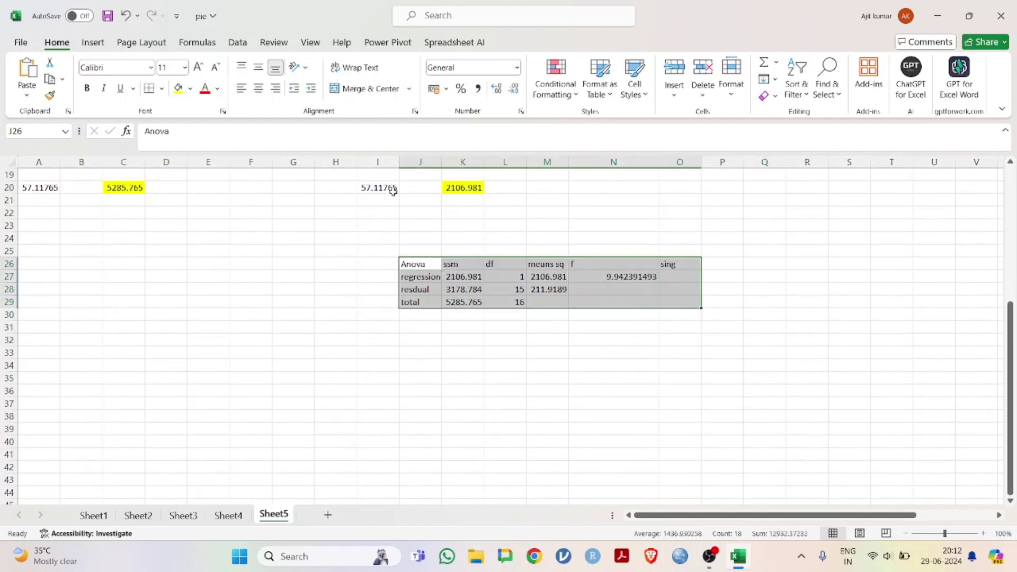
click(162, 92)
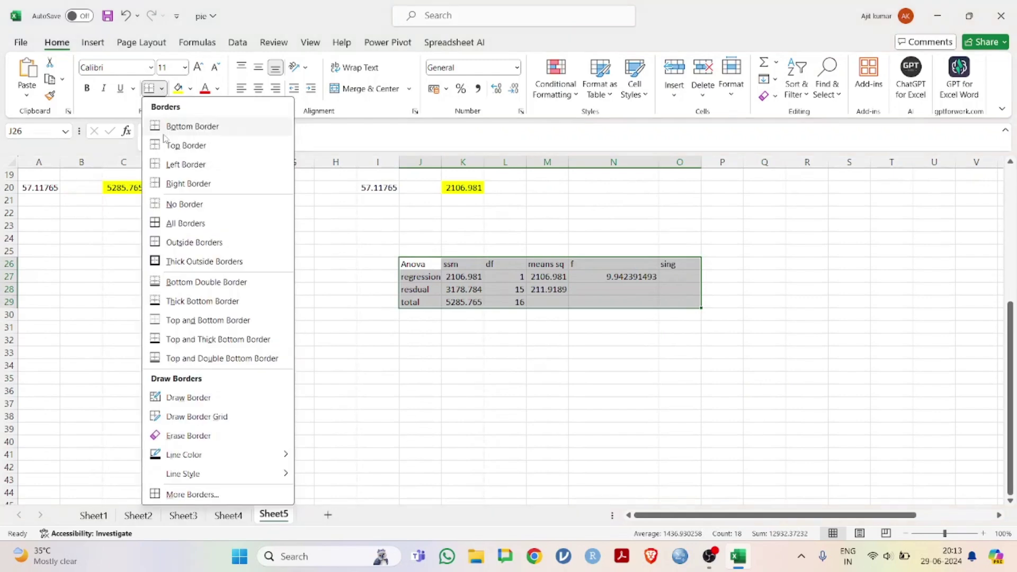
click(172, 223)
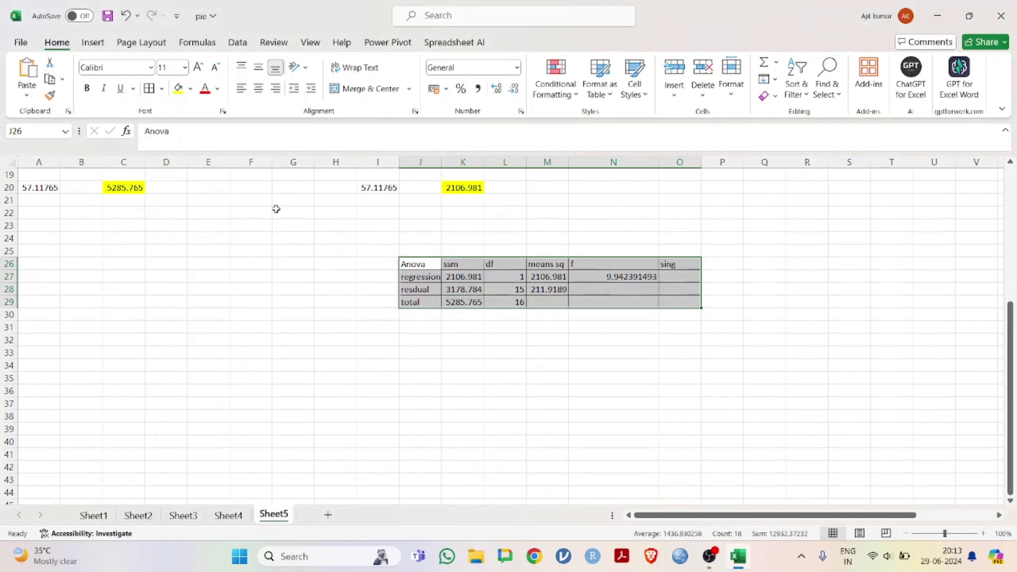
click(608, 352)
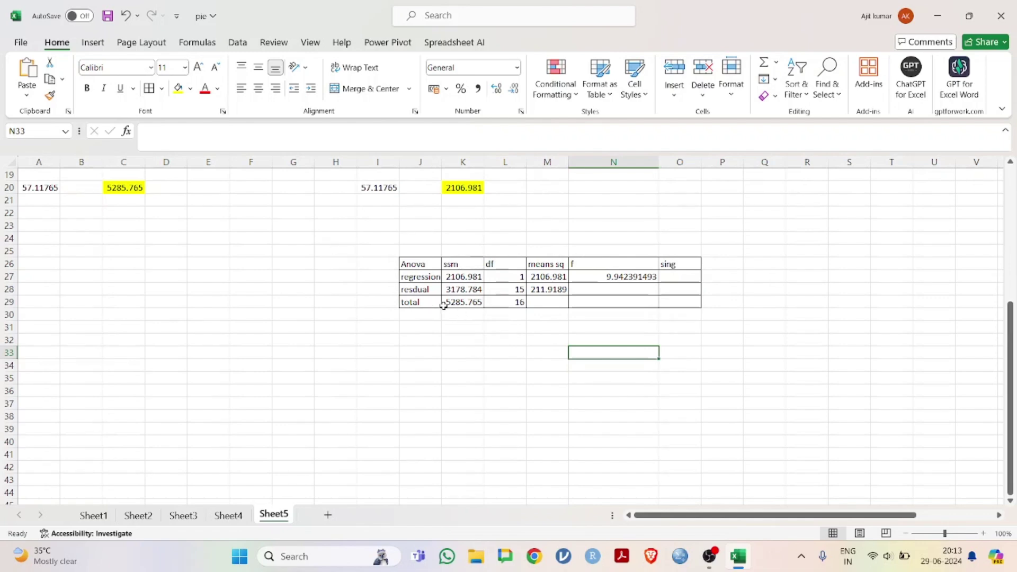
Step: Compare the sums of squares, mean squares and F value of the manual Anova table with the ANOVA section of the regression output
scroll(279, 246, up, 3)
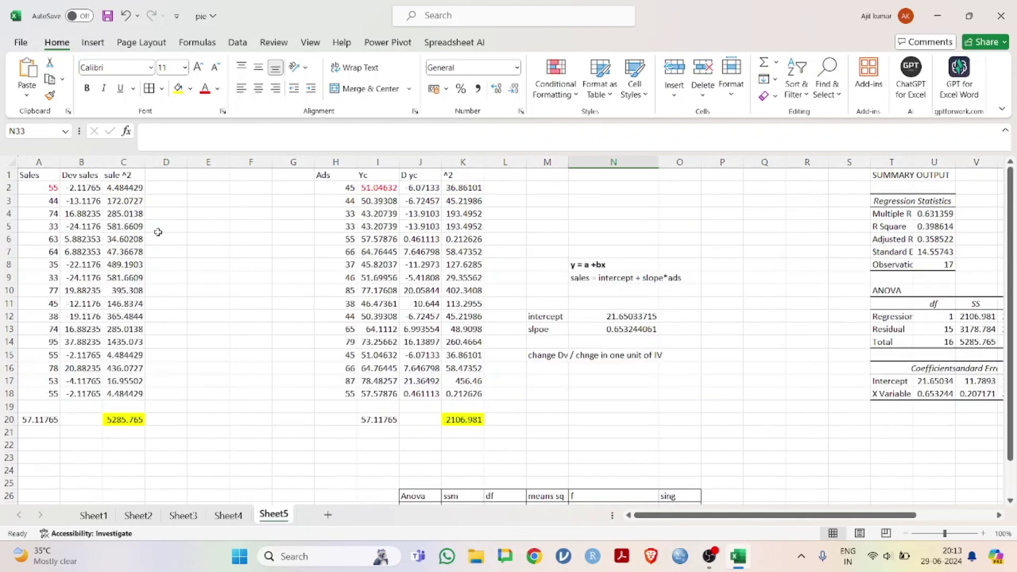
scroll(298, 357, down, 2)
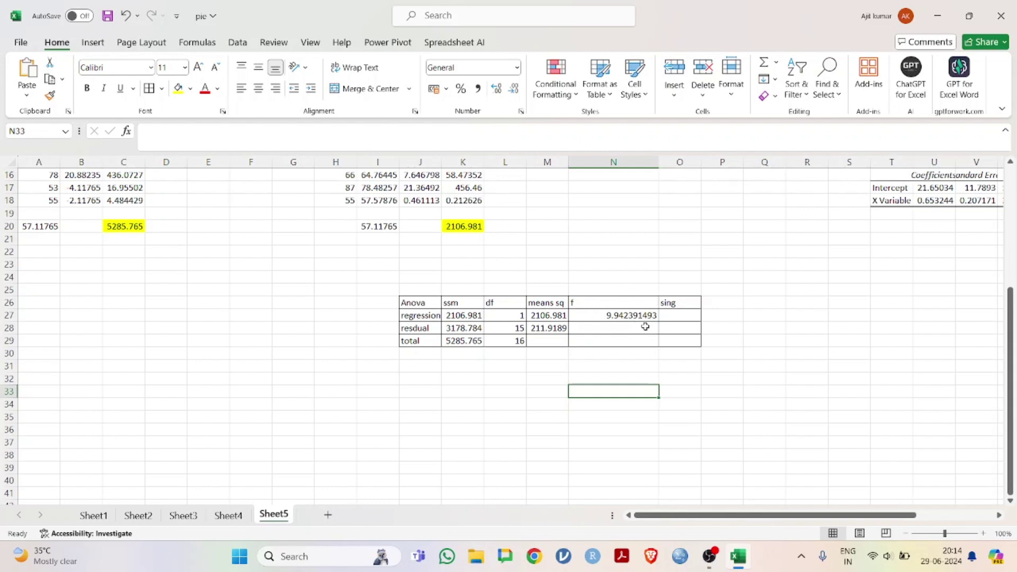
scroll(692, 285, down, 2)
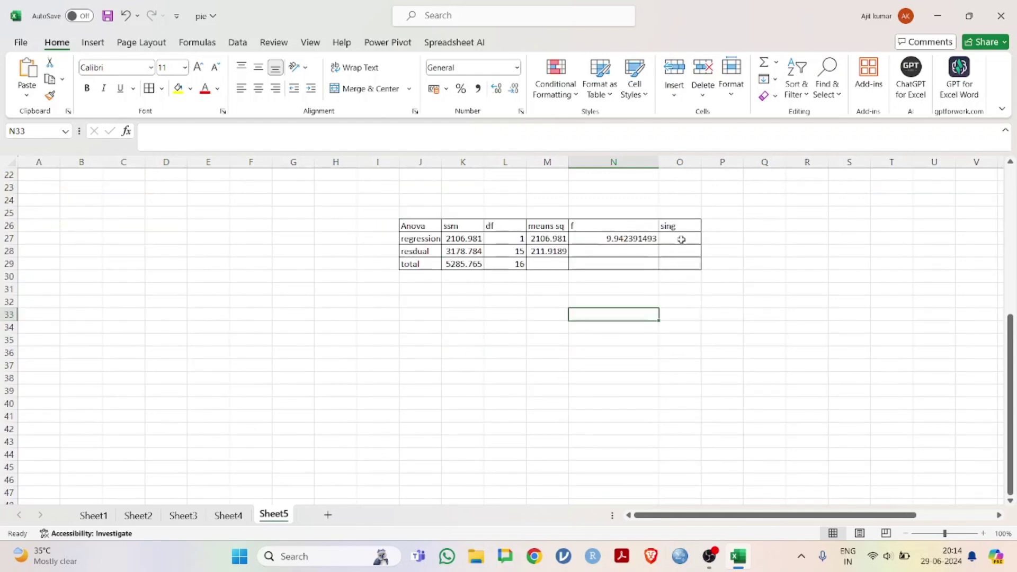
scroll(721, 241, up, 4)
scroll(722, 241, down, 2)
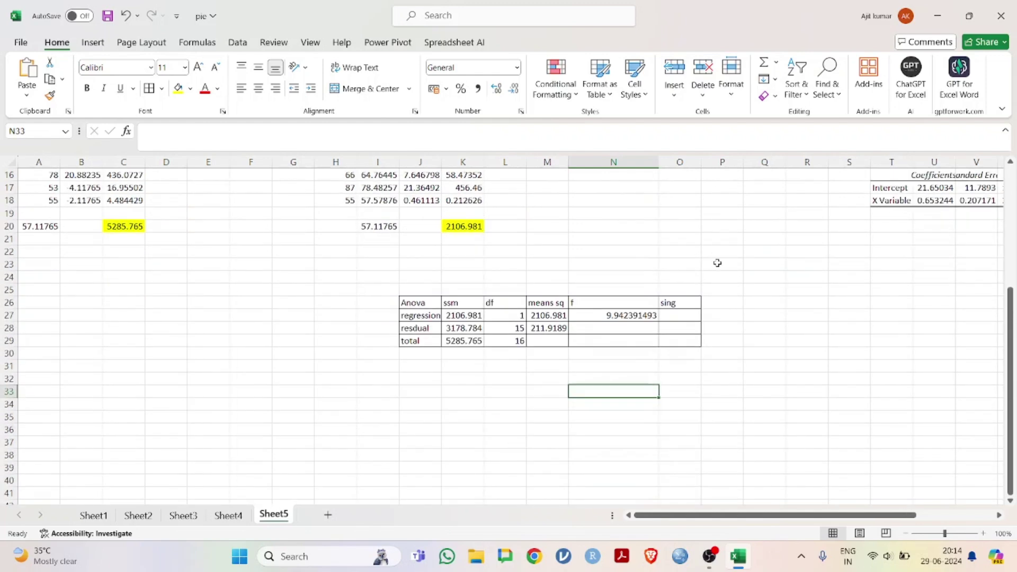
click(721, 276)
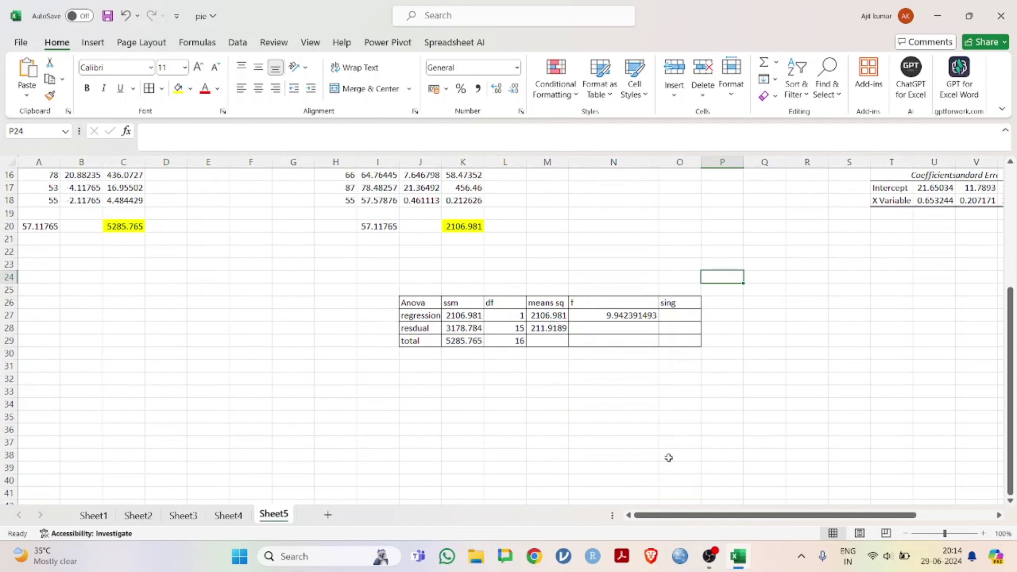
drag(694, 515, 761, 516)
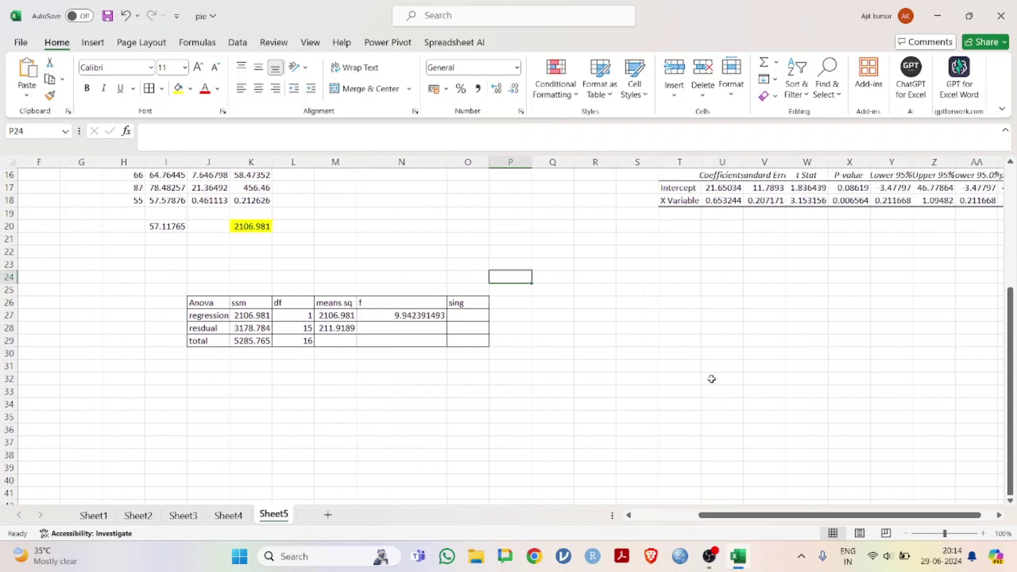
scroll(710, 379, up, 5)
scroll(739, 259, down, 2)
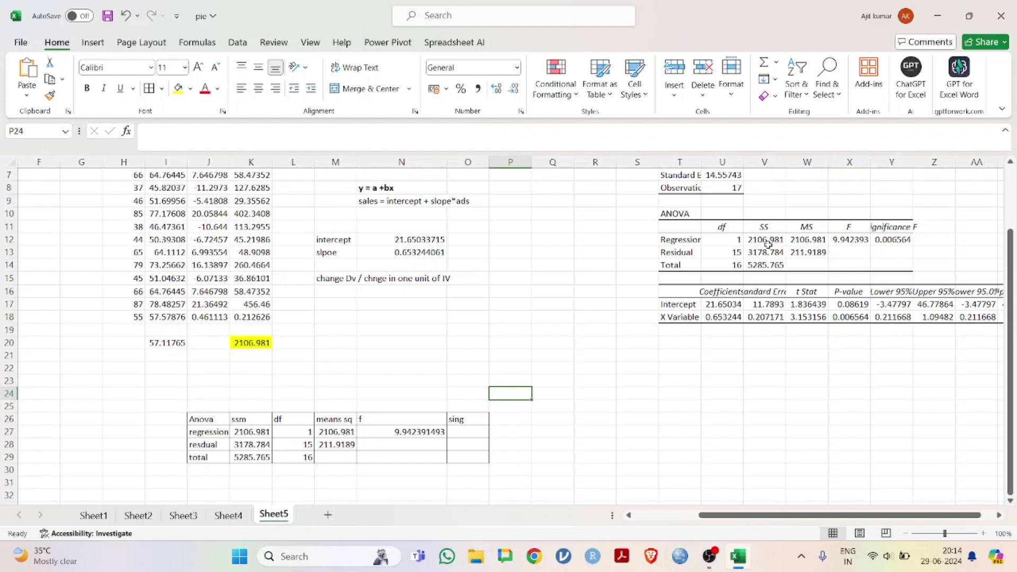
click(237, 432)
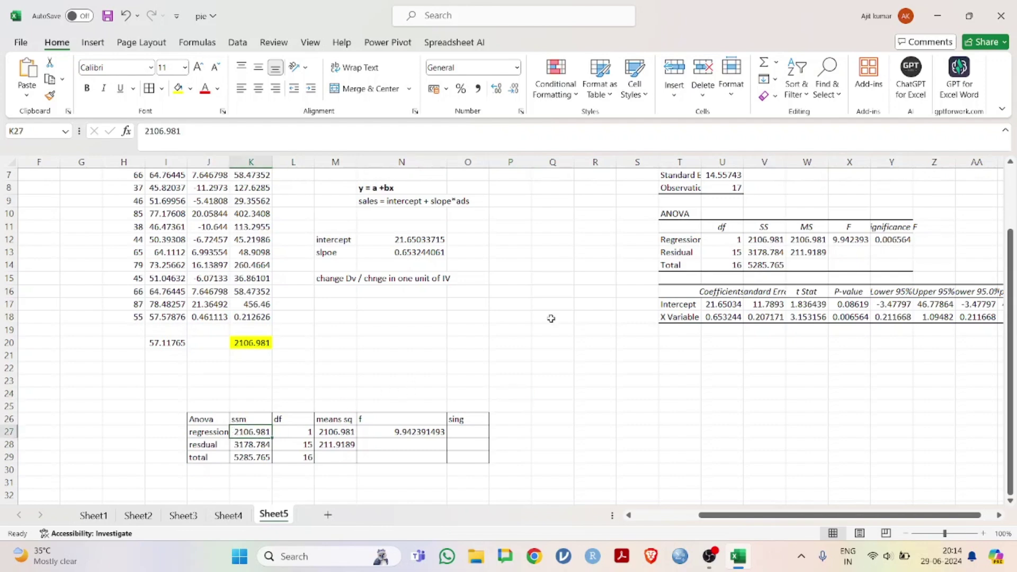
click(754, 241)
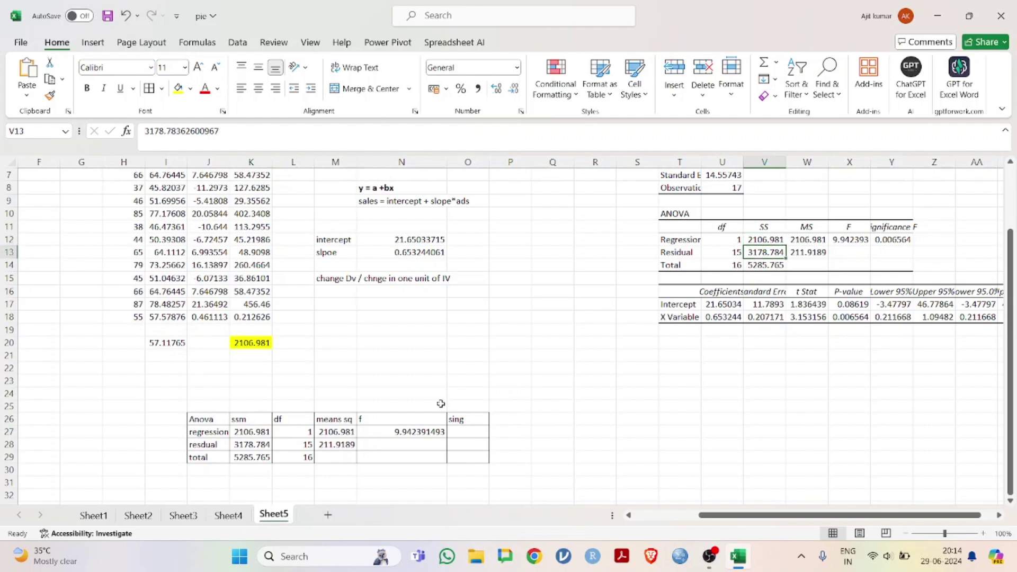
click(237, 449)
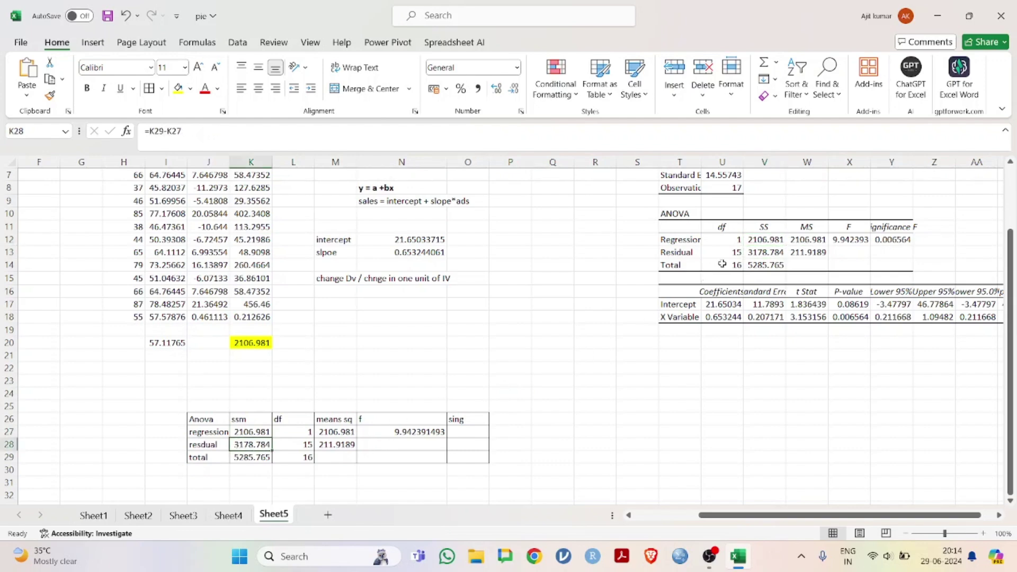
click(756, 268)
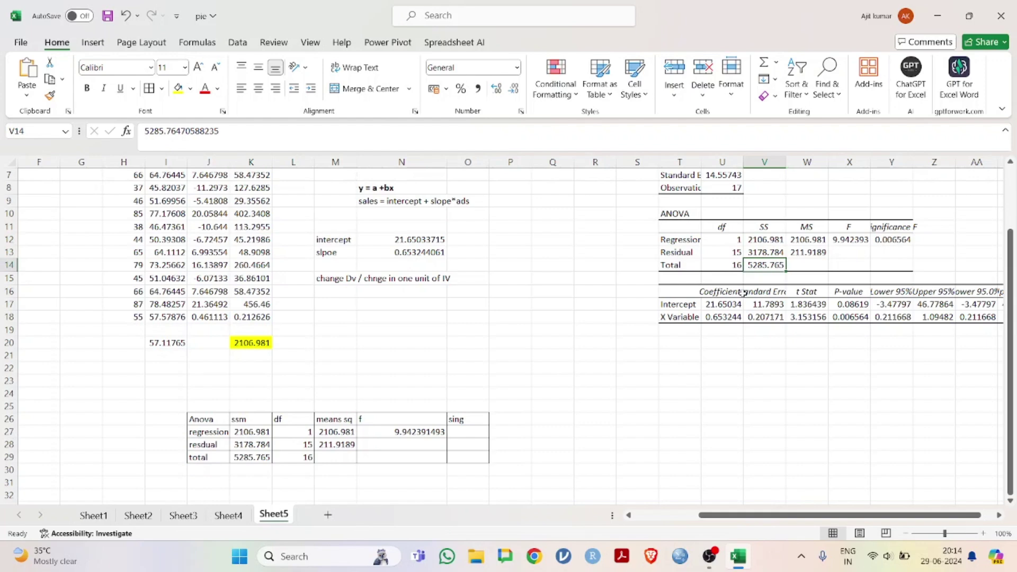
click(816, 242)
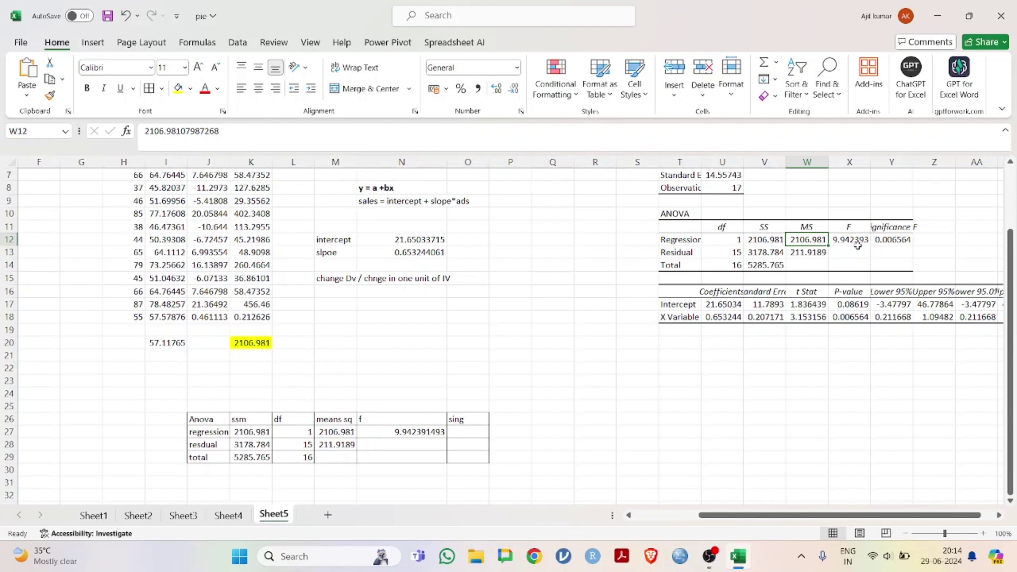
click(416, 438)
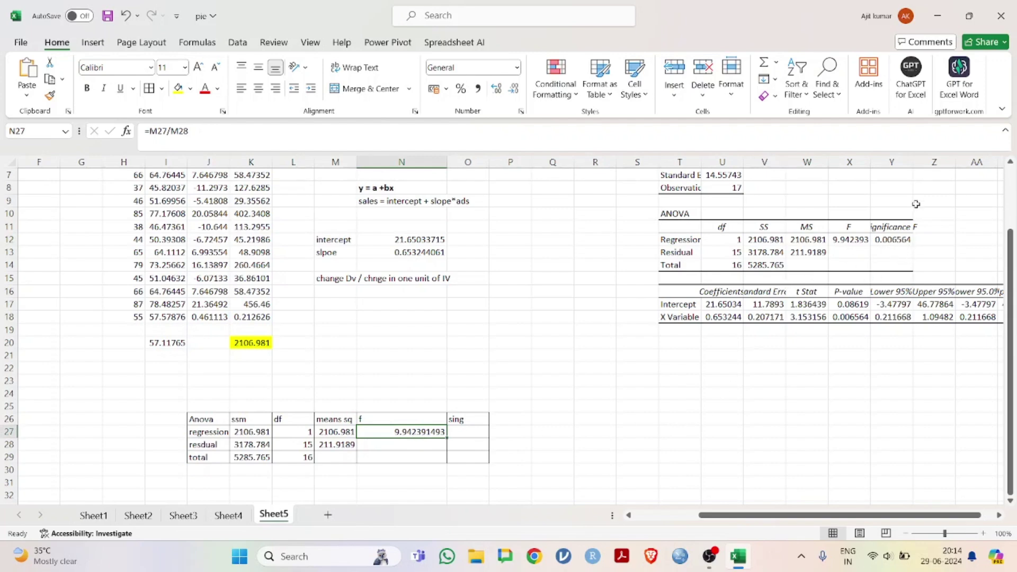
Step: Highlight the Significance F value in Y12 of the regression output with yellow fill
click(898, 241)
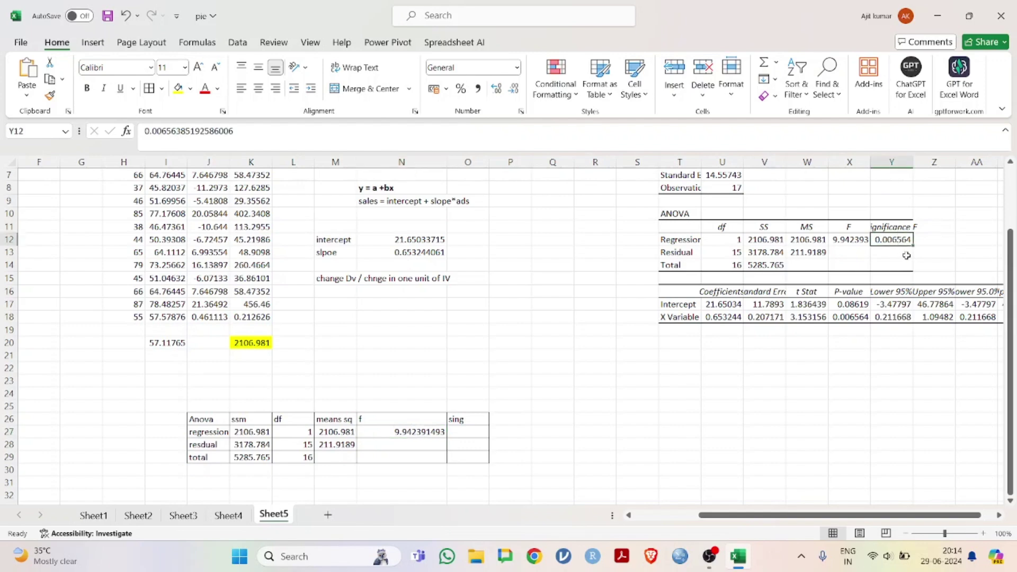
click(177, 90)
scroll(723, 235, up, 2)
scroll(723, 235, down, 7)
scroll(724, 235, up, 7)
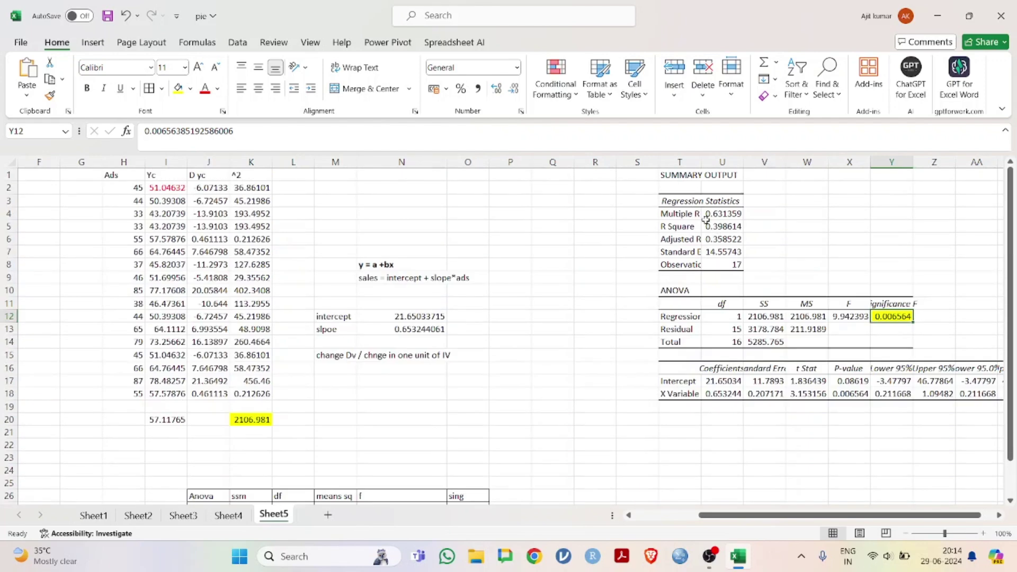
Step: Enter the labels "Multiple r", "R sqaure" and "Adj r square" in J32:J34 below the Anova table
click(705, 220)
scroll(706, 220, down, 6)
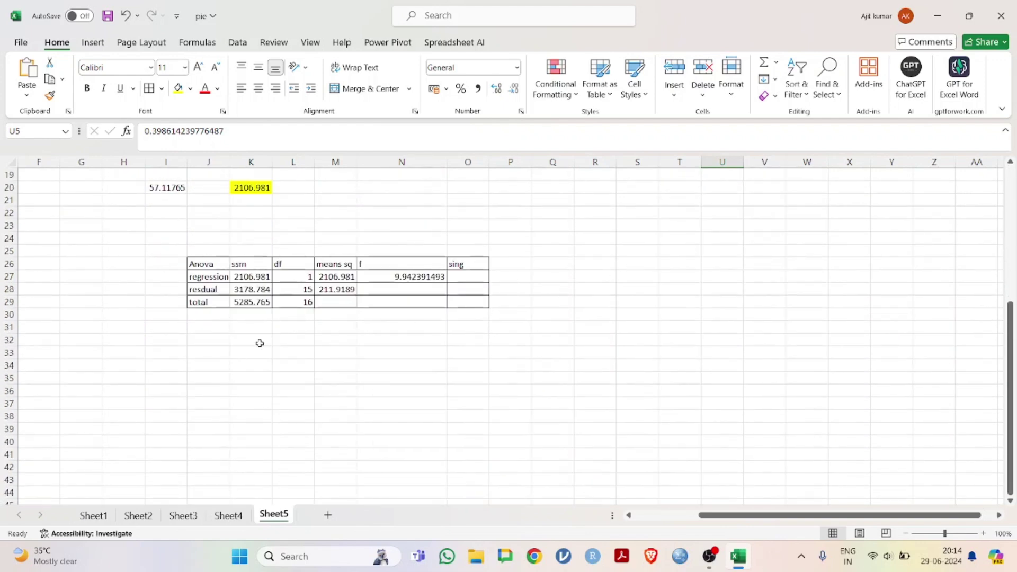
click(209, 332)
click(209, 340)
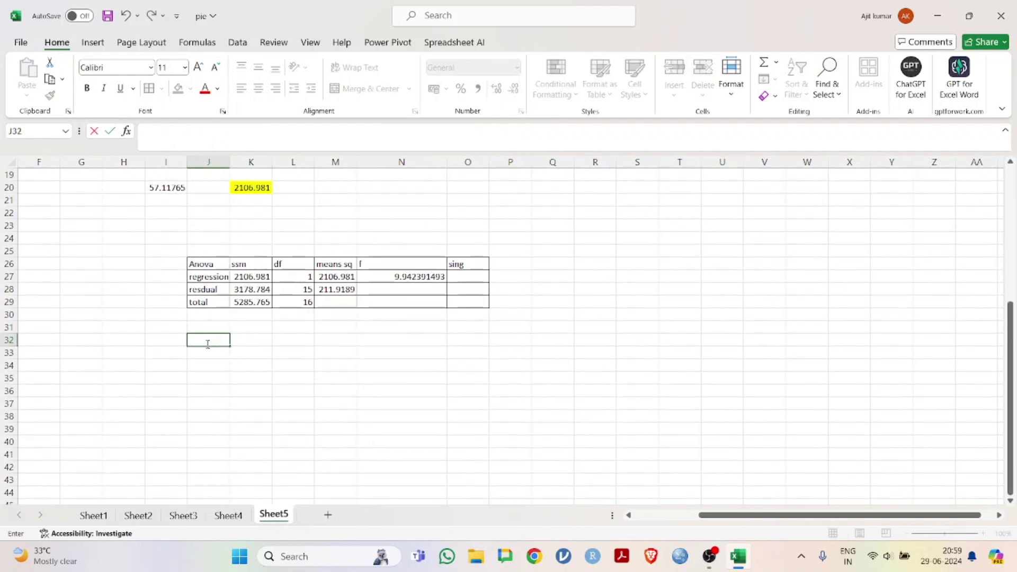
text(Multiple r)
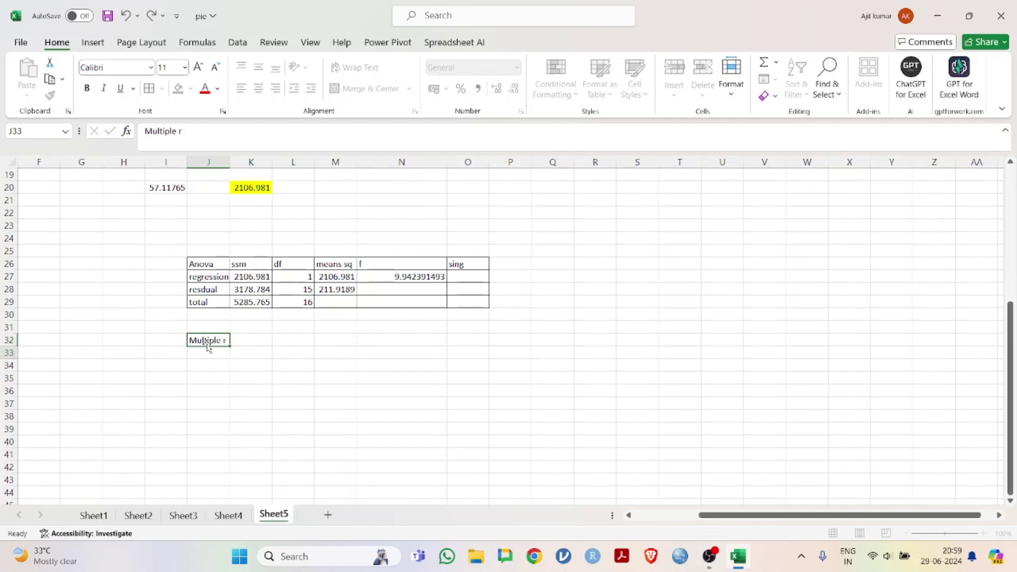
key(Return)
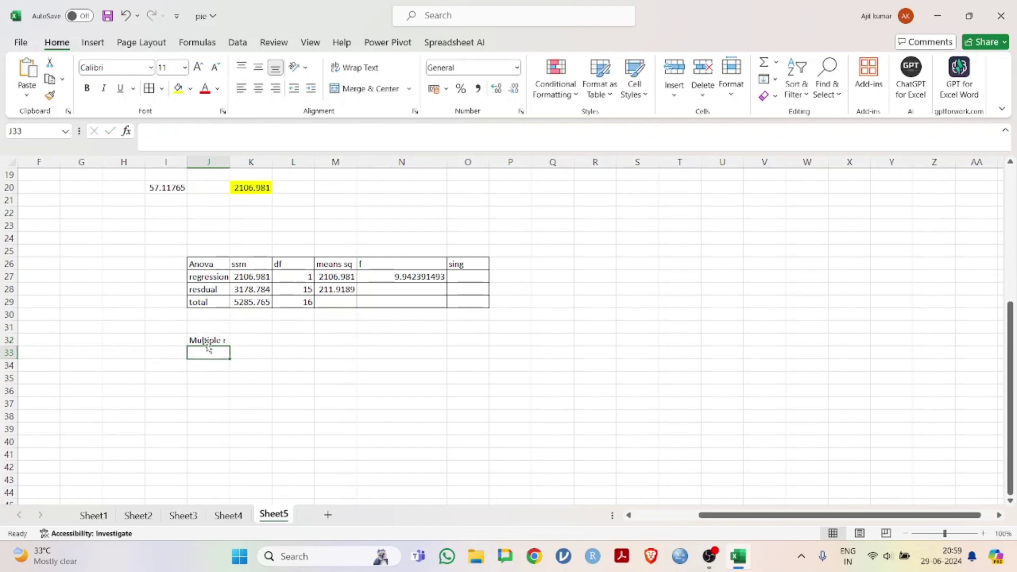
text(R)
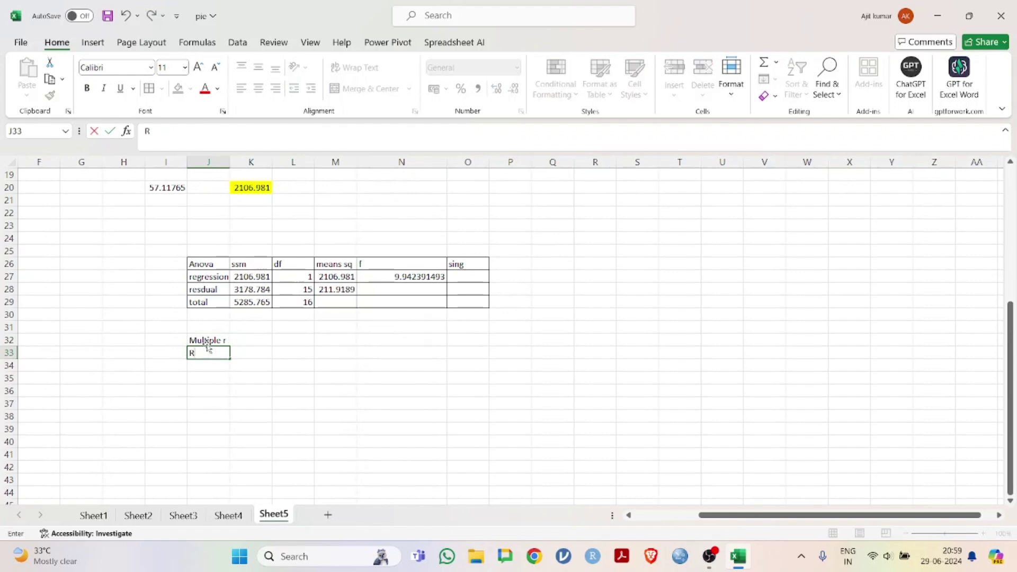
text( sqaure)
key(Return)
text(Adj)
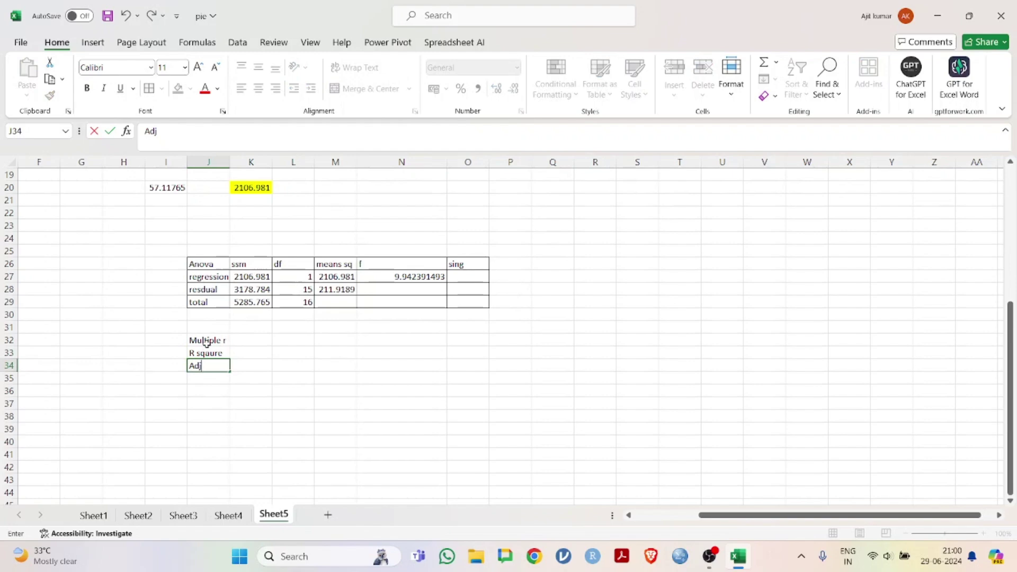
text( r square)
key(Return)
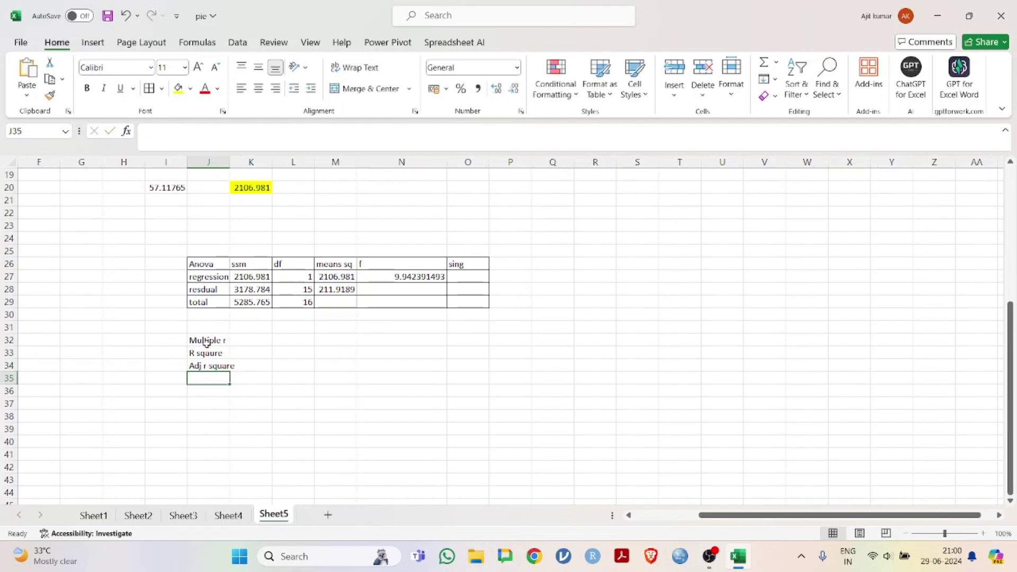
Step: Add the labels "stnd error" in J35 and "observation" in J36, and enter 17 observations in K36
text(stnd e)
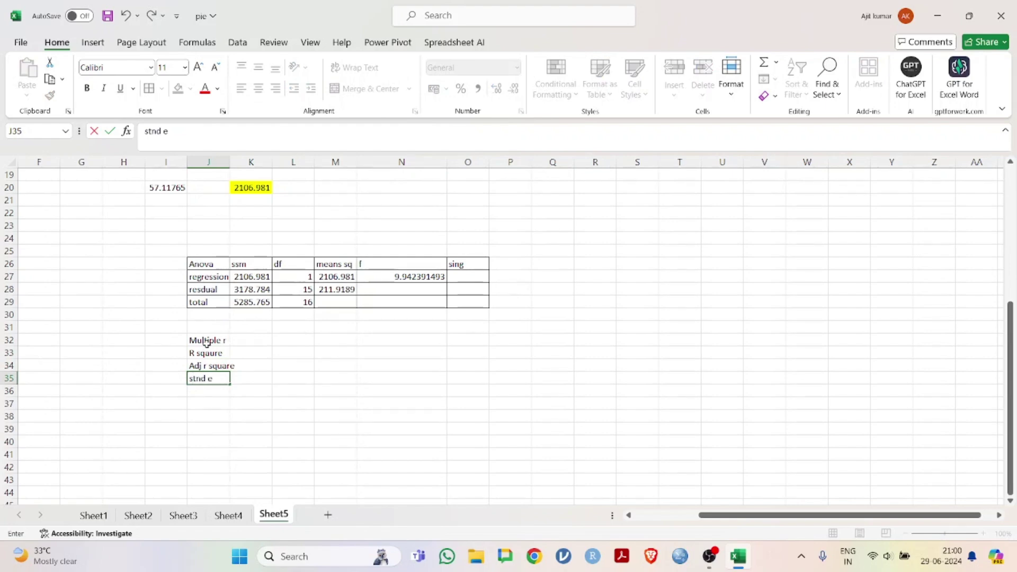
text(rror)
key(Return)
text(o)
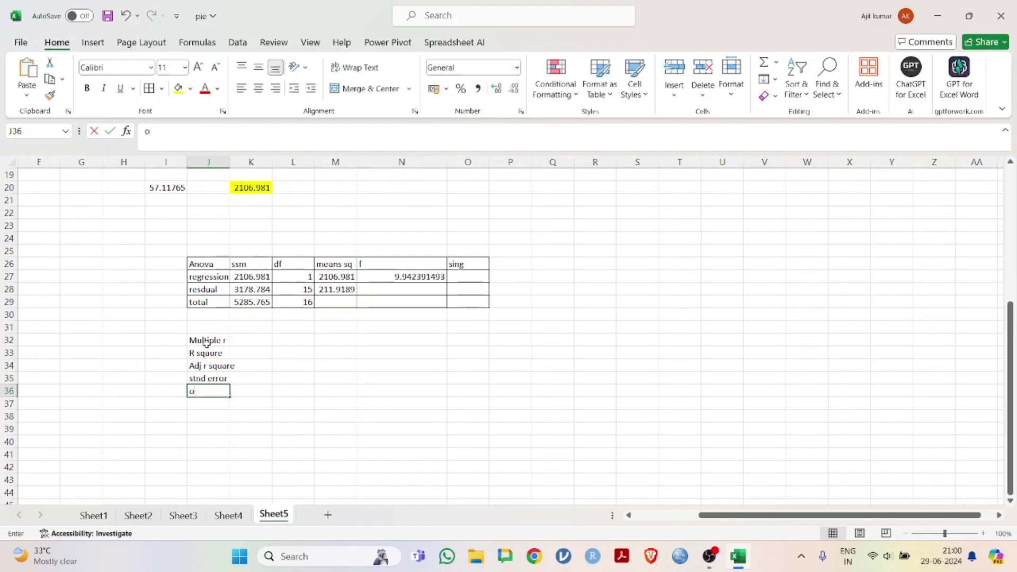
text(bserv)
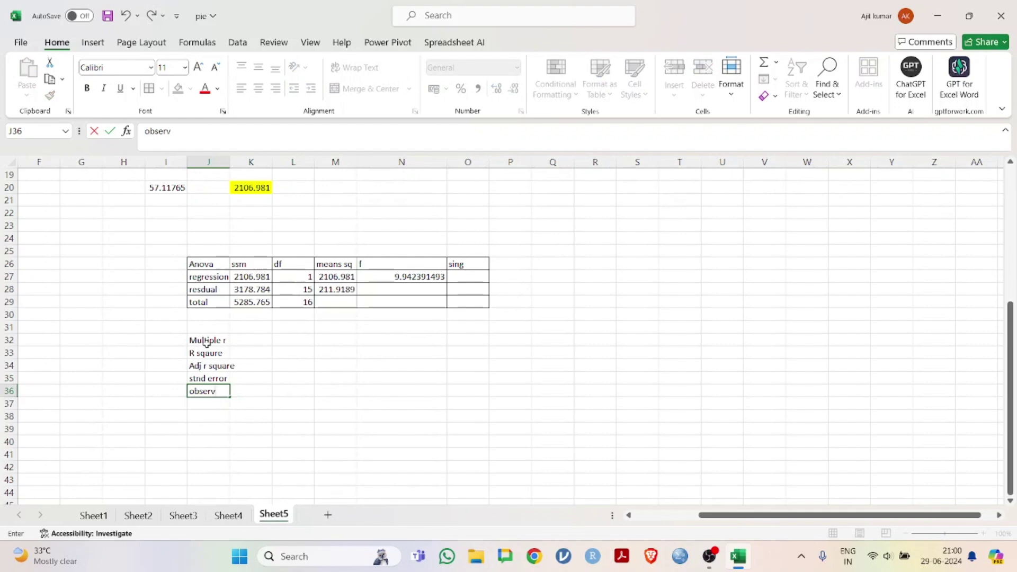
text(ation)
key(Tab)
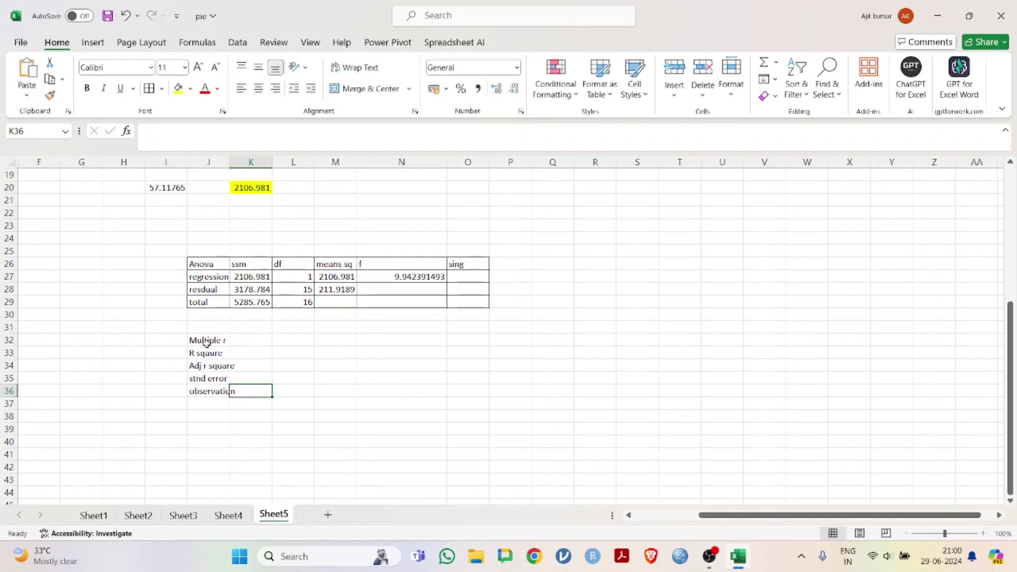
text(17)
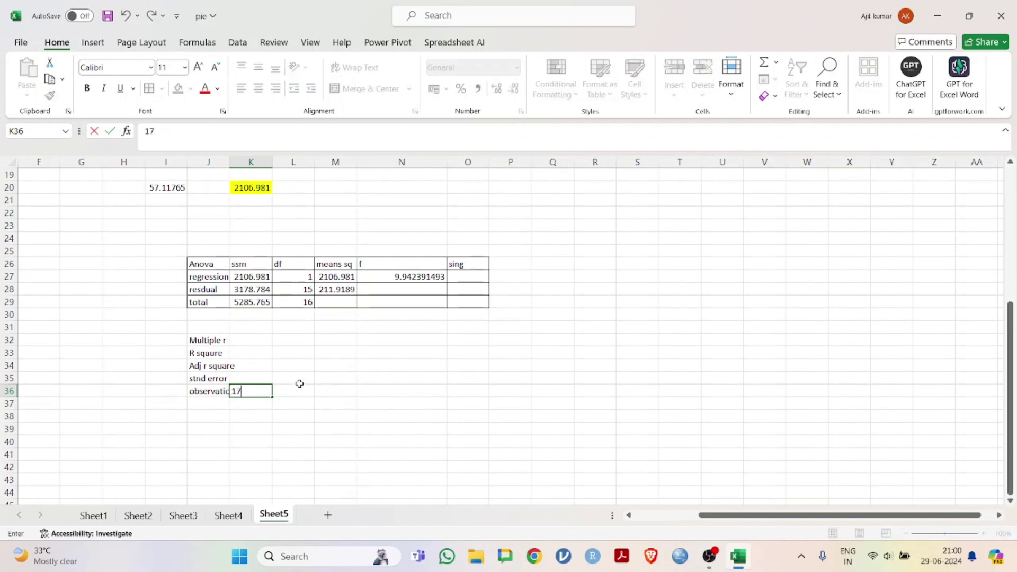
click(296, 380)
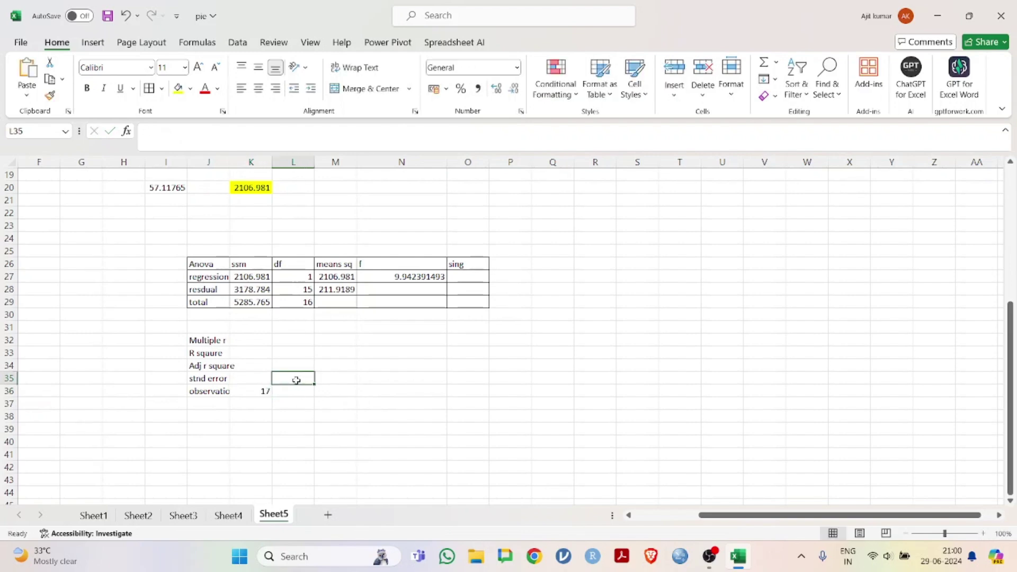
Step: Calculate R square in K33 by dividing the regression sum of squares by the total, using =K20/K29
click(253, 353)
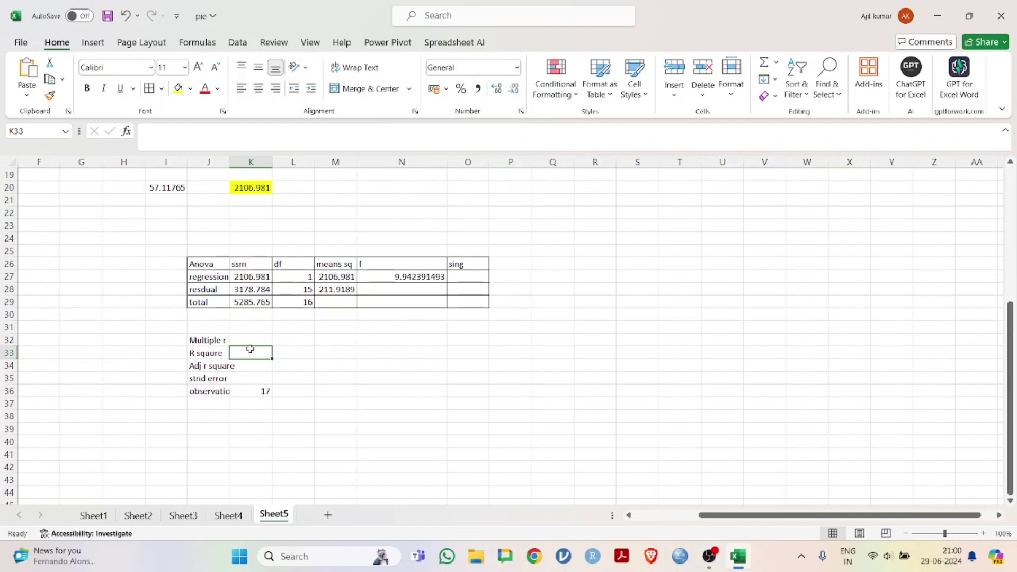
text(=)
scroll(250, 348, up, 6)
scroll(250, 348, down, 3)
click(259, 304)
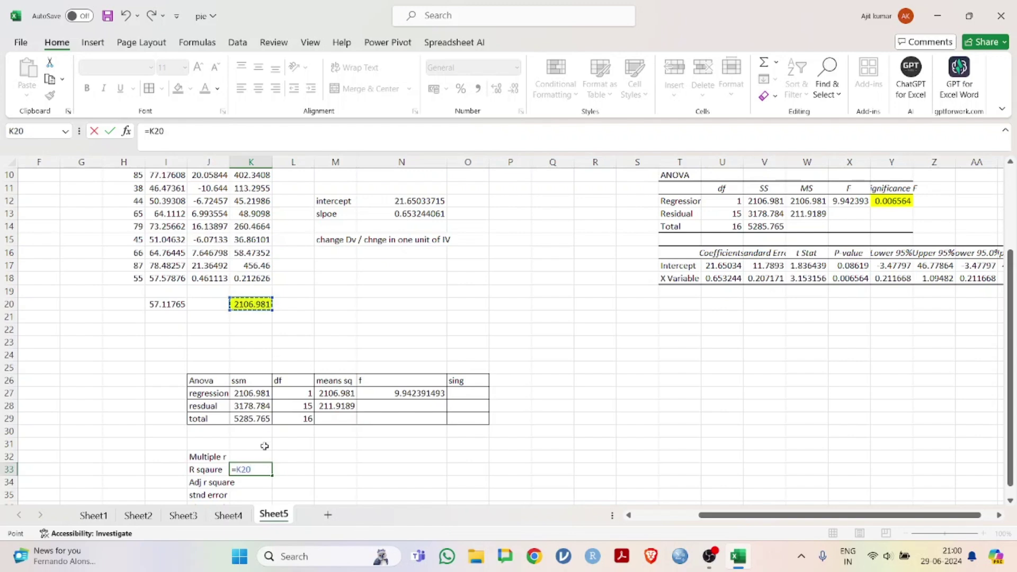
text(/)
click(254, 419)
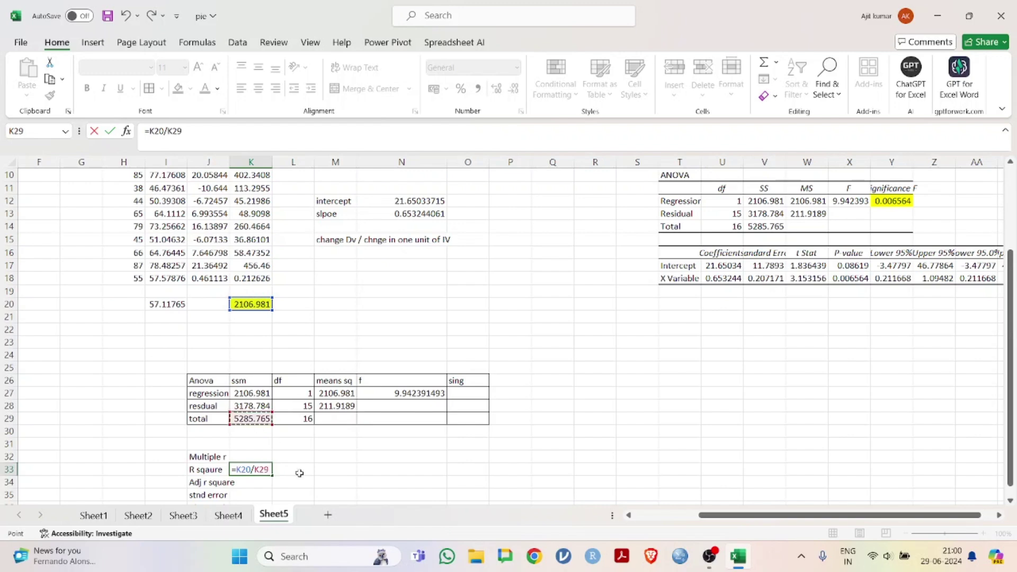
key(Return)
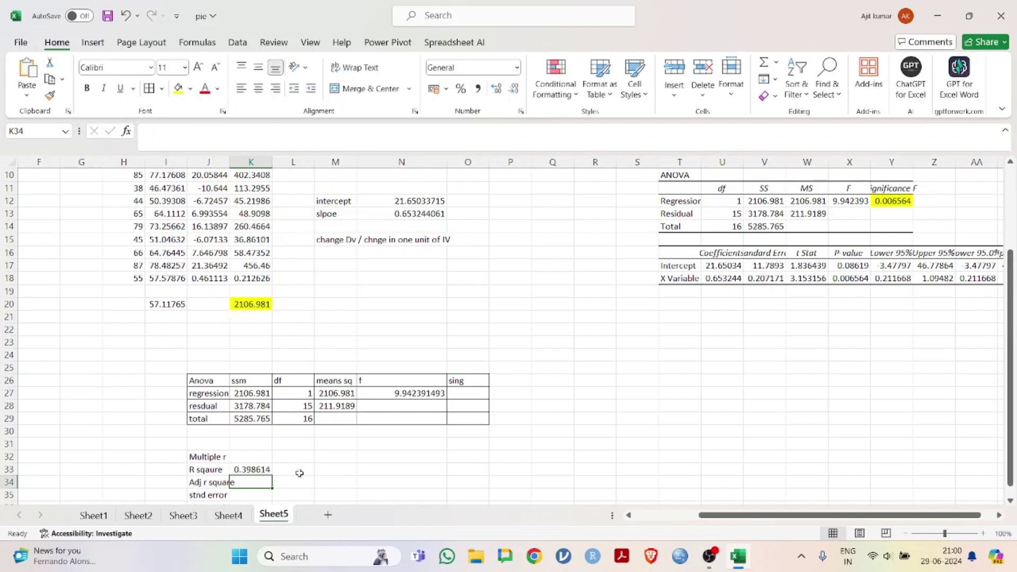
Step: Calculate Multiple r in K32 as the square root of R square with =SQRT(K33)
scroll(299, 473, down, 4)
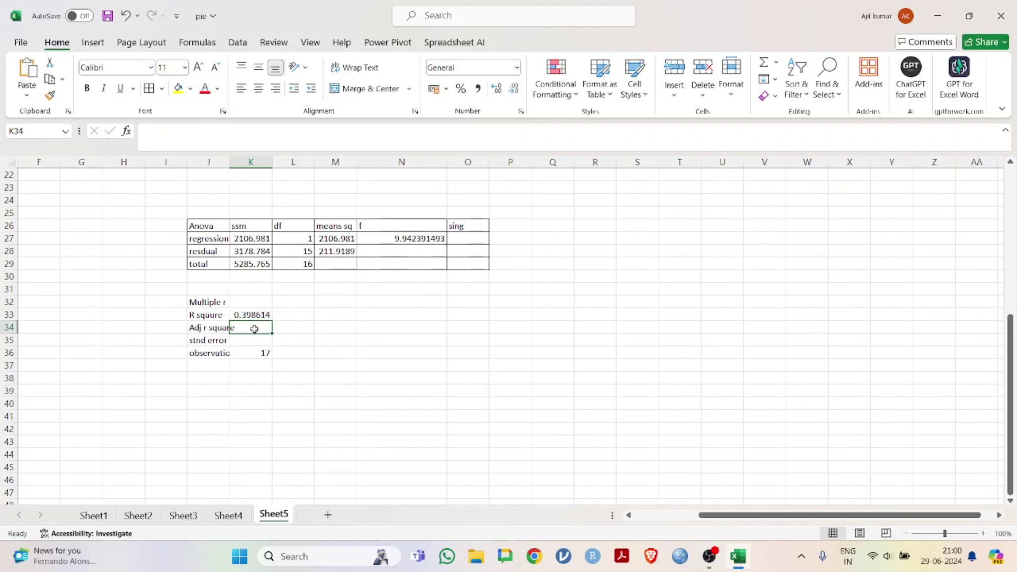
click(257, 316)
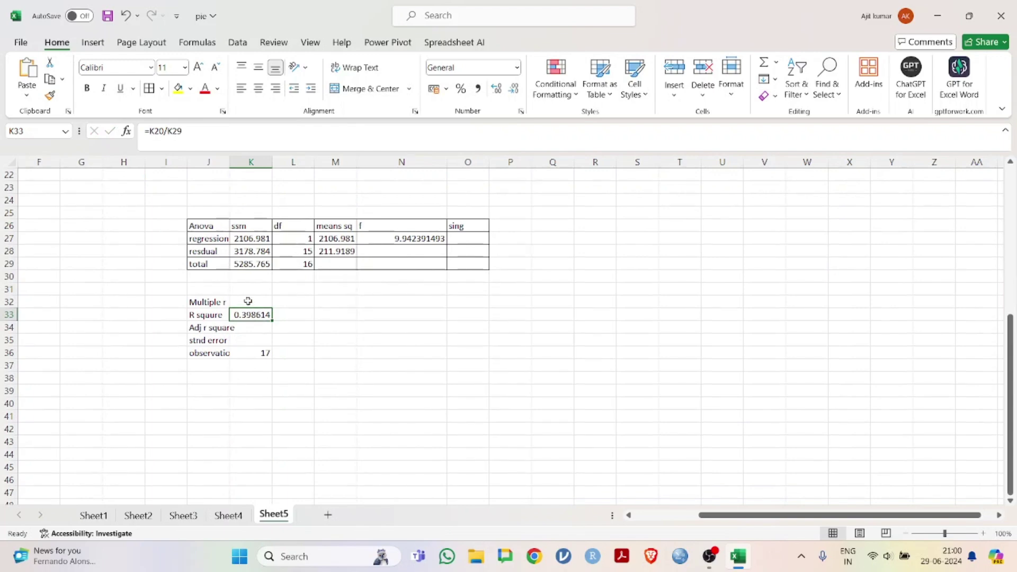
click(248, 301)
text(=sq)
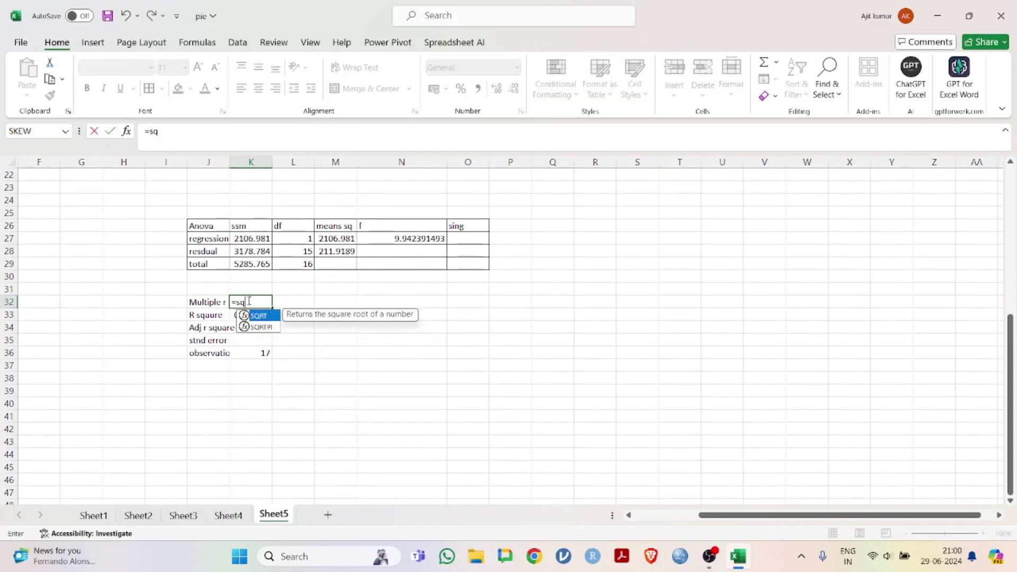
double_click(260, 315)
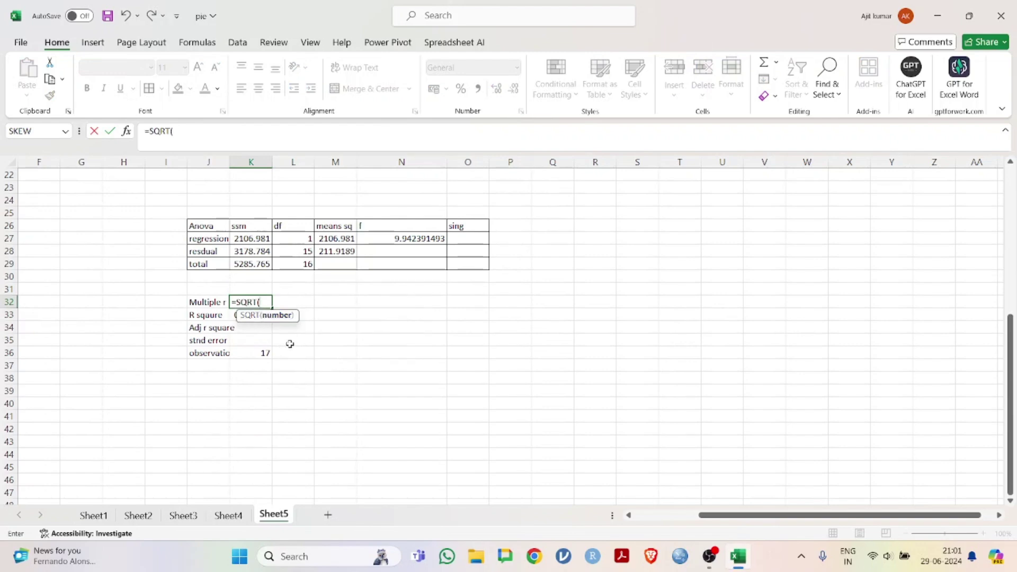
click(258, 339)
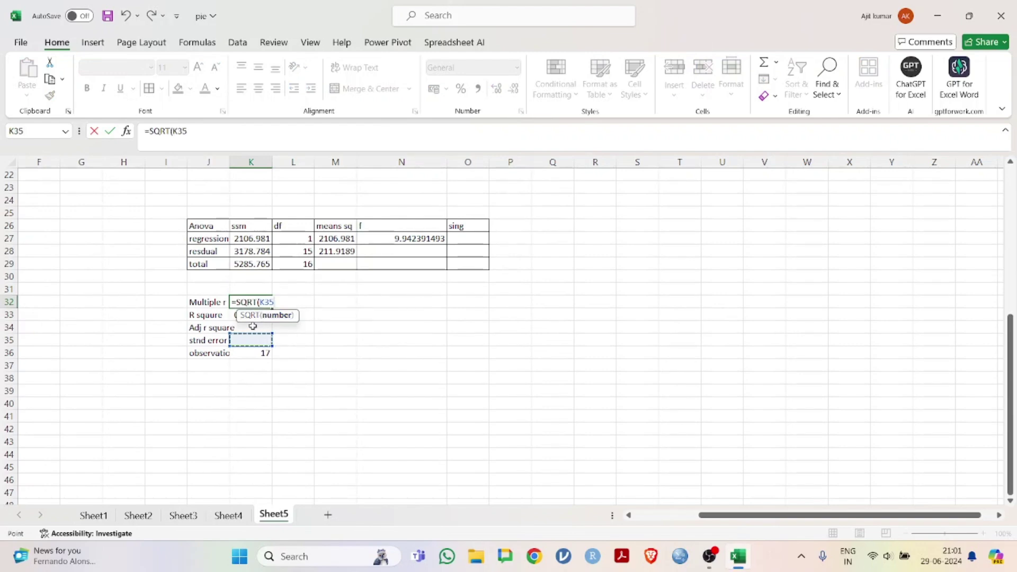
key(Up)
key(Up)
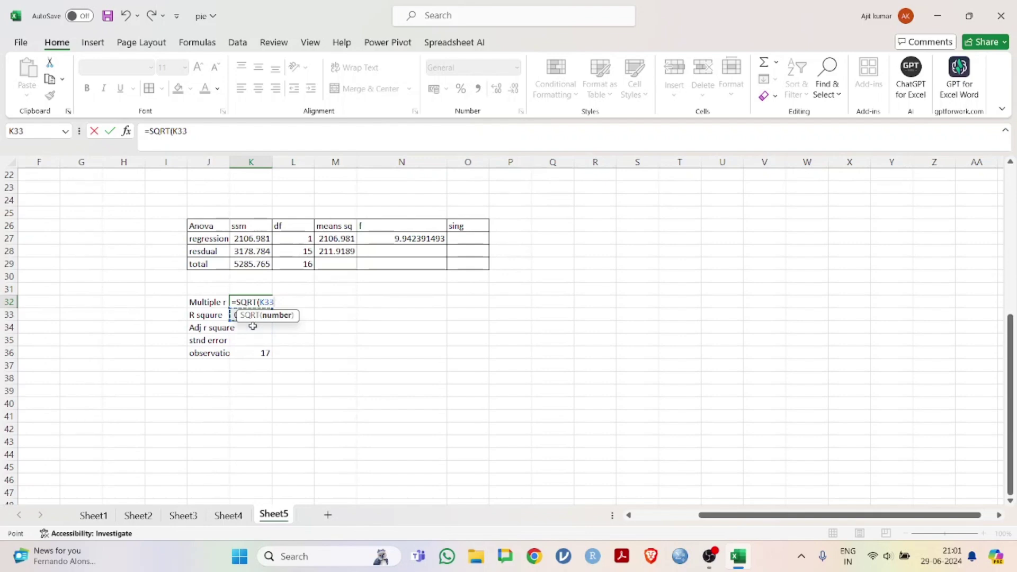
text())
key(Return)
click(361, 330)
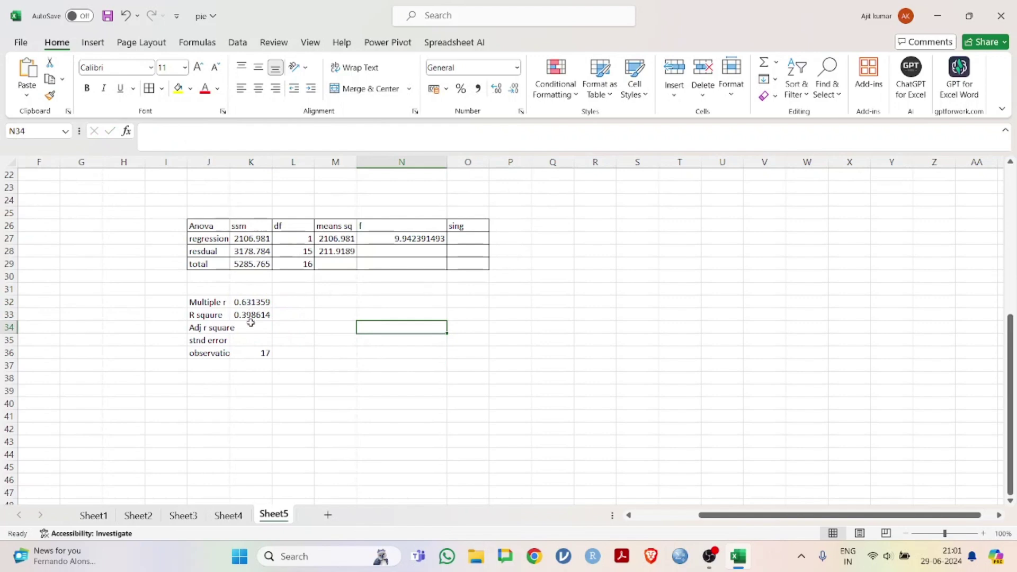
click(253, 302)
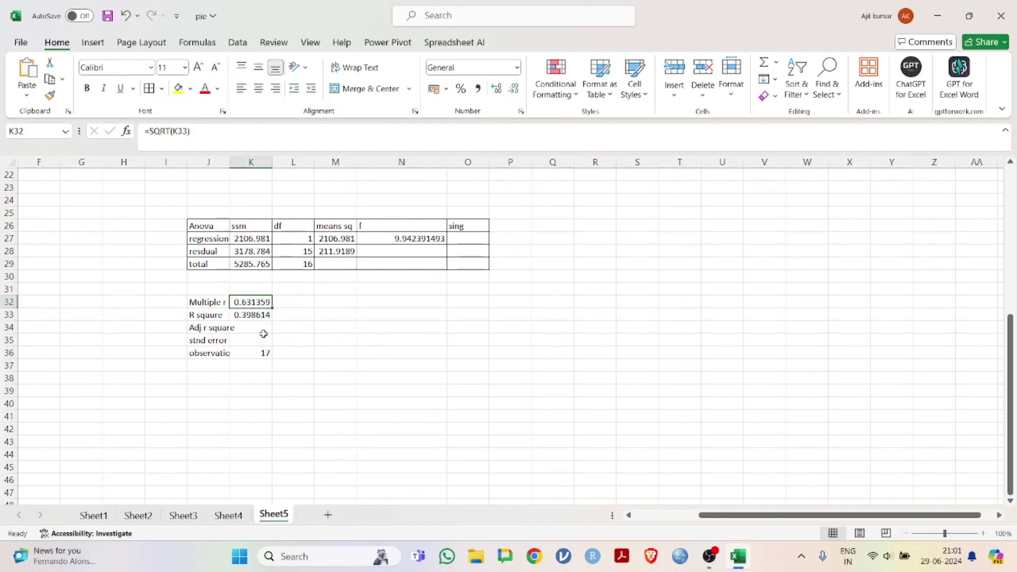
Step: Write the adjusted R square formula as the text "1-(1-rsq)(n-1)/n-1-k" in L34
click(289, 335)
click(258, 329)
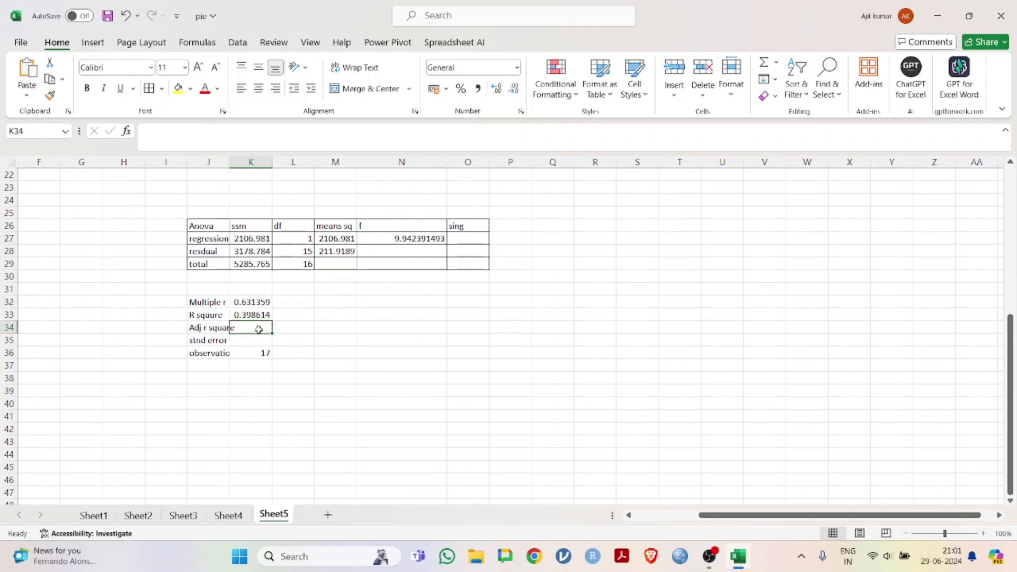
click(297, 328)
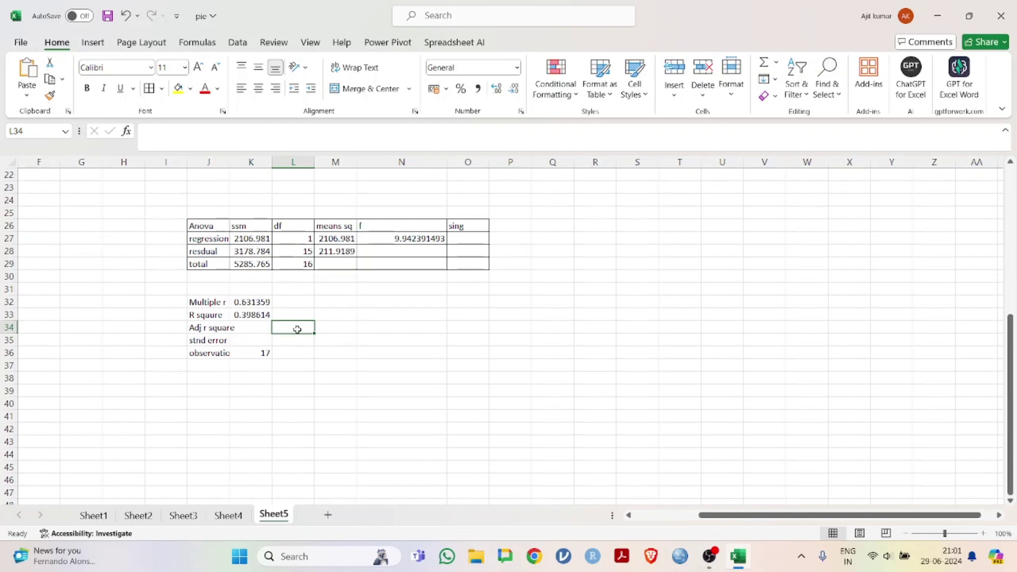
text(1-)
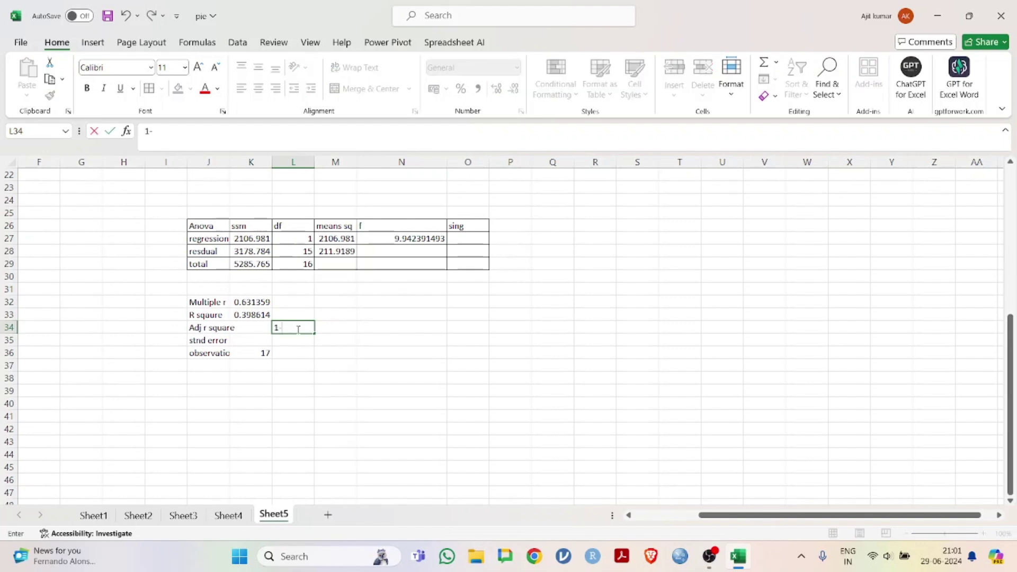
text(())
key(Left)
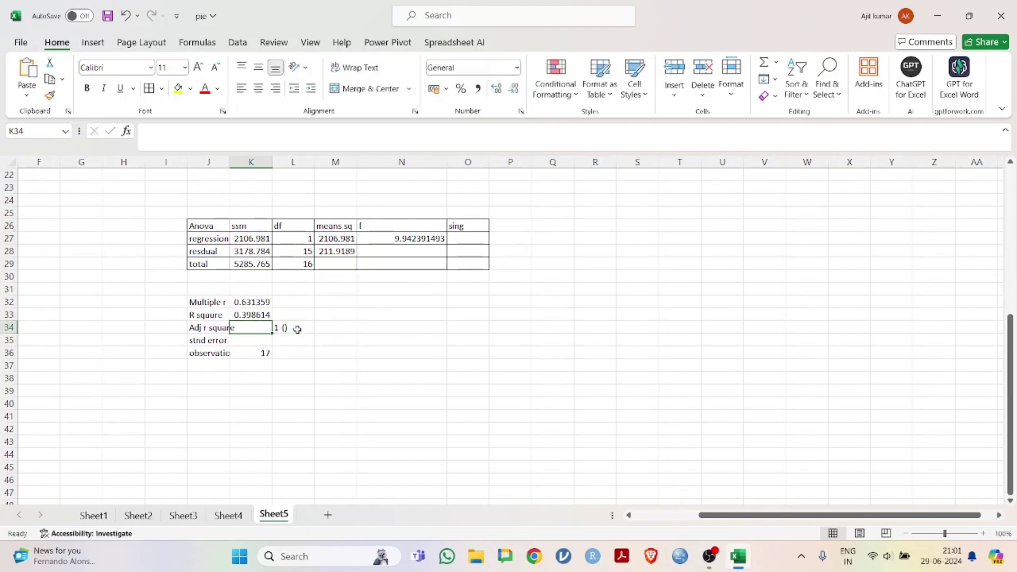
double_click(289, 329)
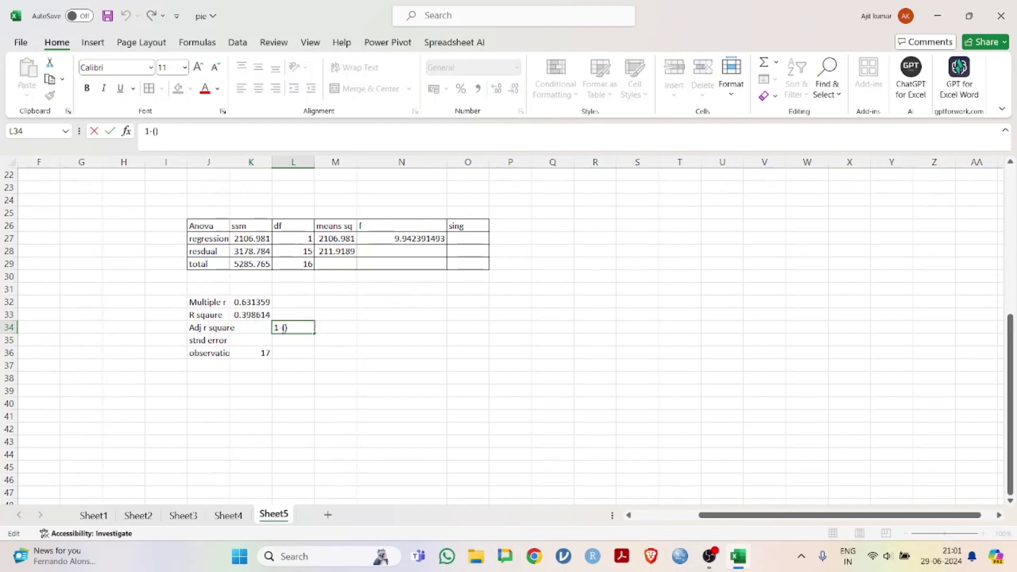
text(1-)
text(rsq)
text(n-1))
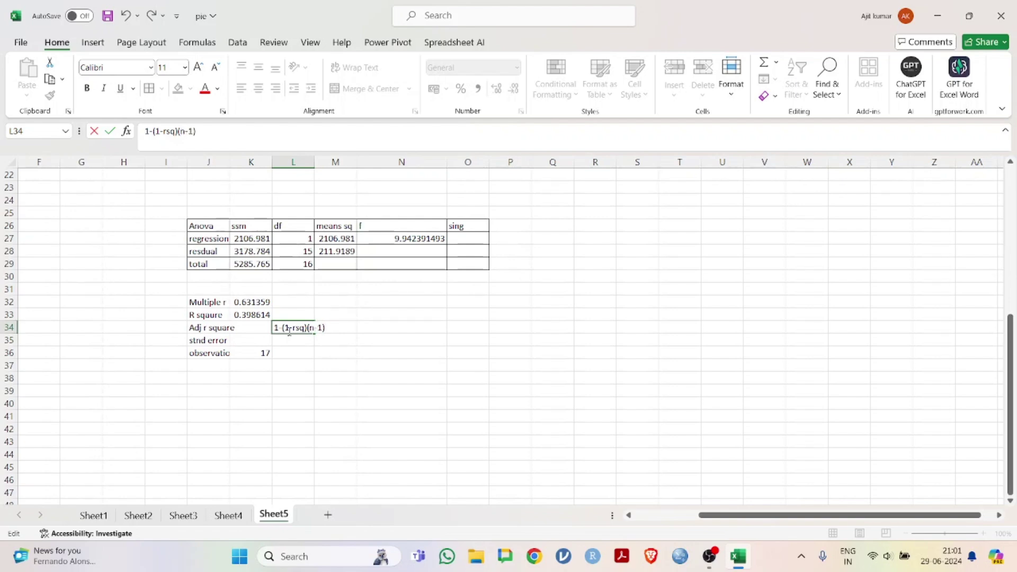
text(/n-1-k)
key(Return)
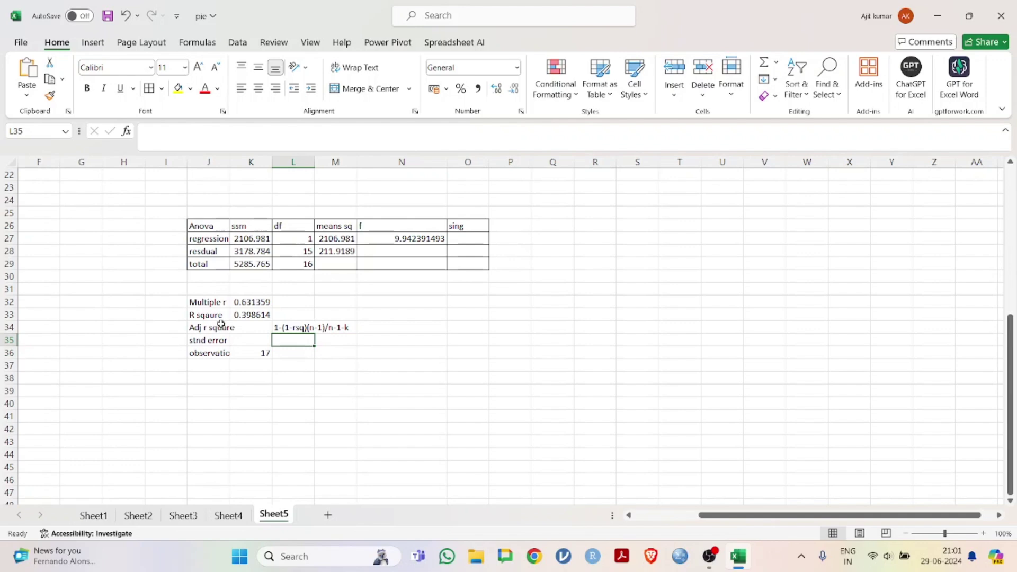
Step: Review the Ads data and the regression summary output at the start of the sheet
scroll(221, 324, up, 1)
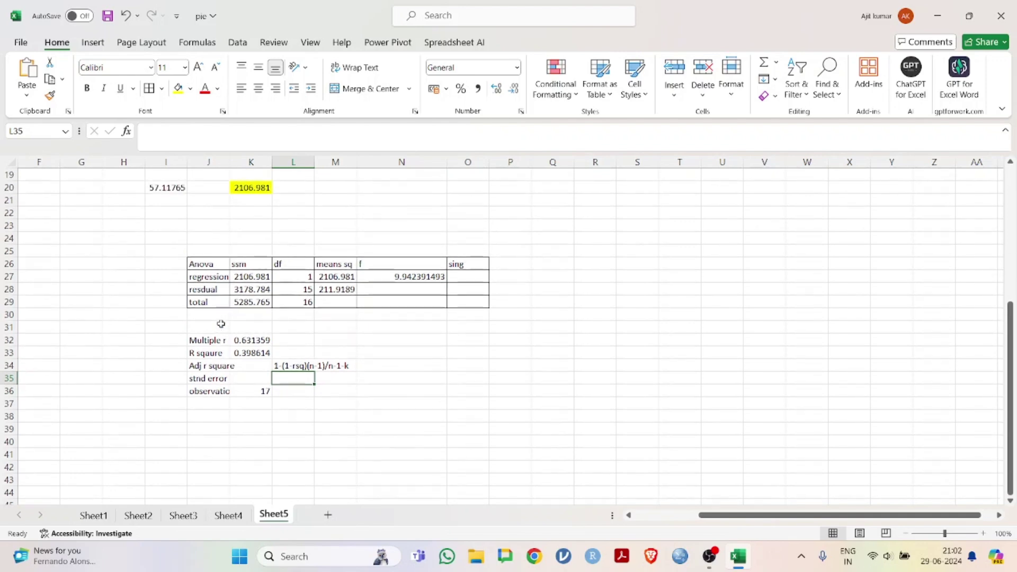
scroll(220, 324, up, 1)
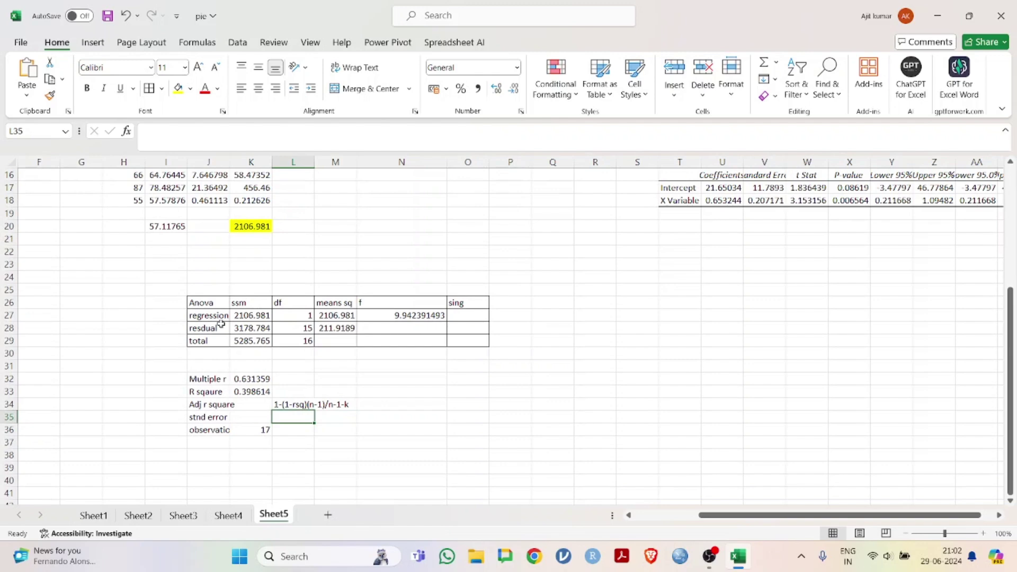
scroll(221, 324, up, 5)
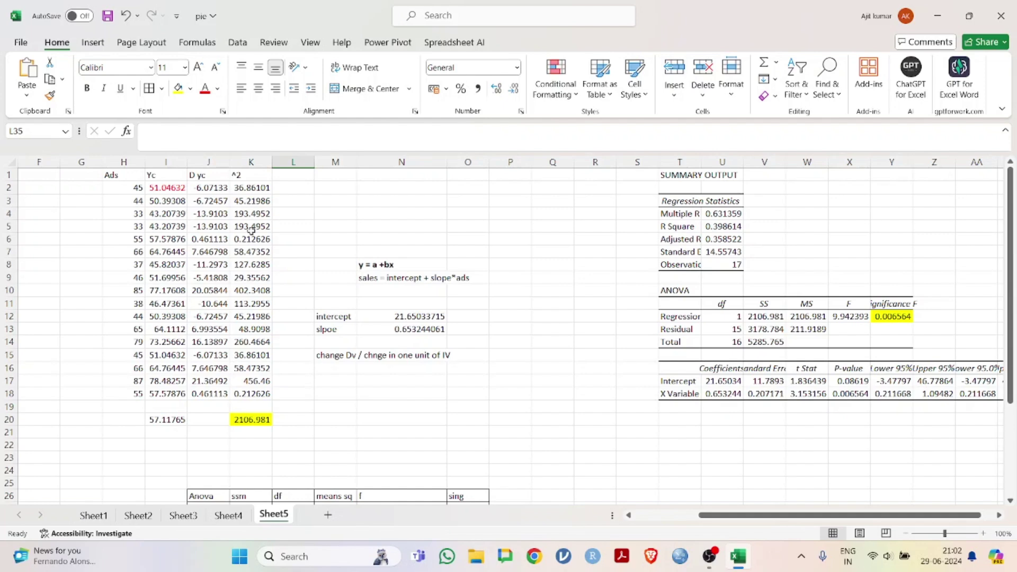
Step: Compare the manual ANOVA table and regression statistics with the regression summary output higher up on the sheet
scroll(251, 221, down, 7)
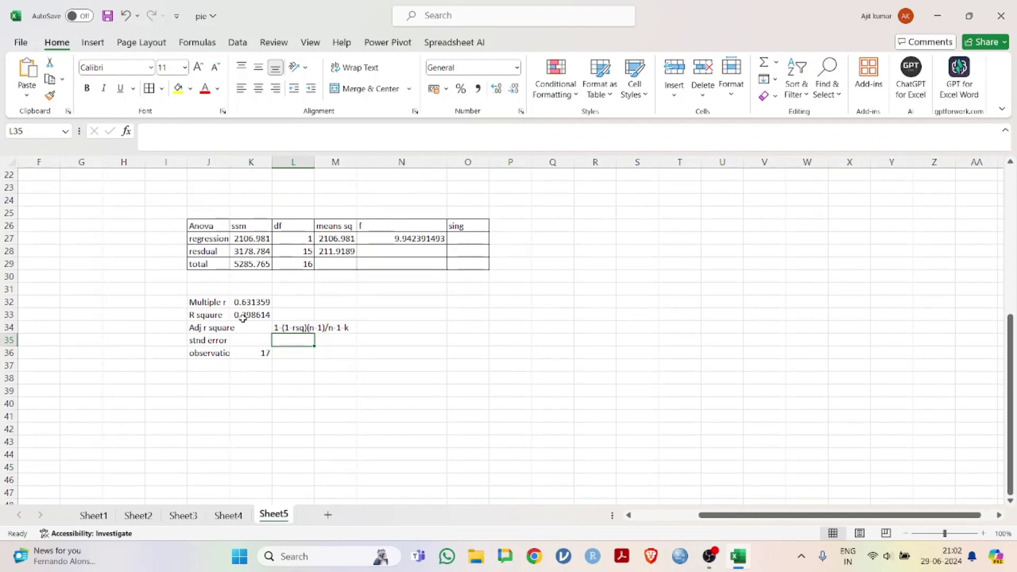
scroll(243, 318, up, 7)
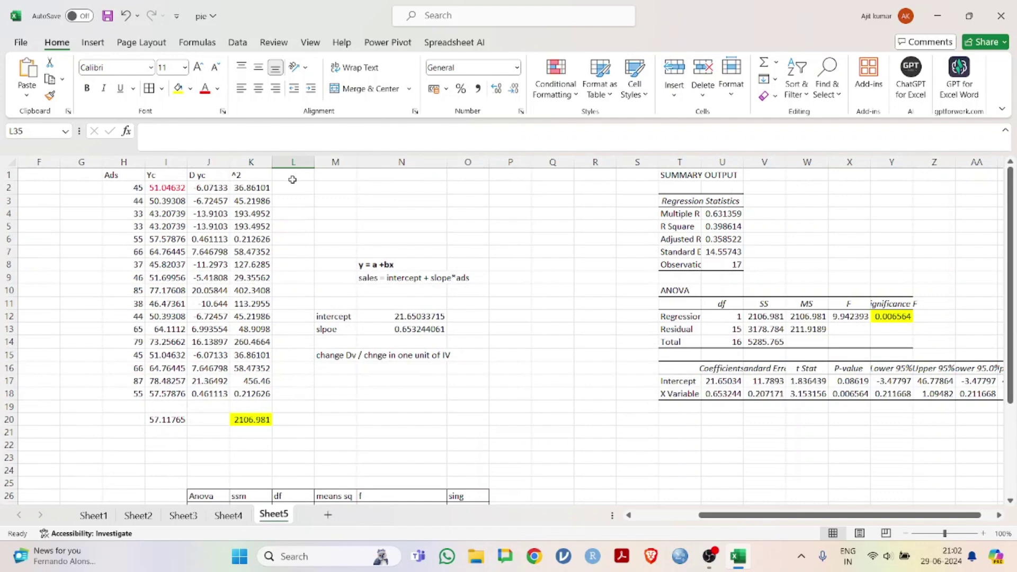
click(292, 178)
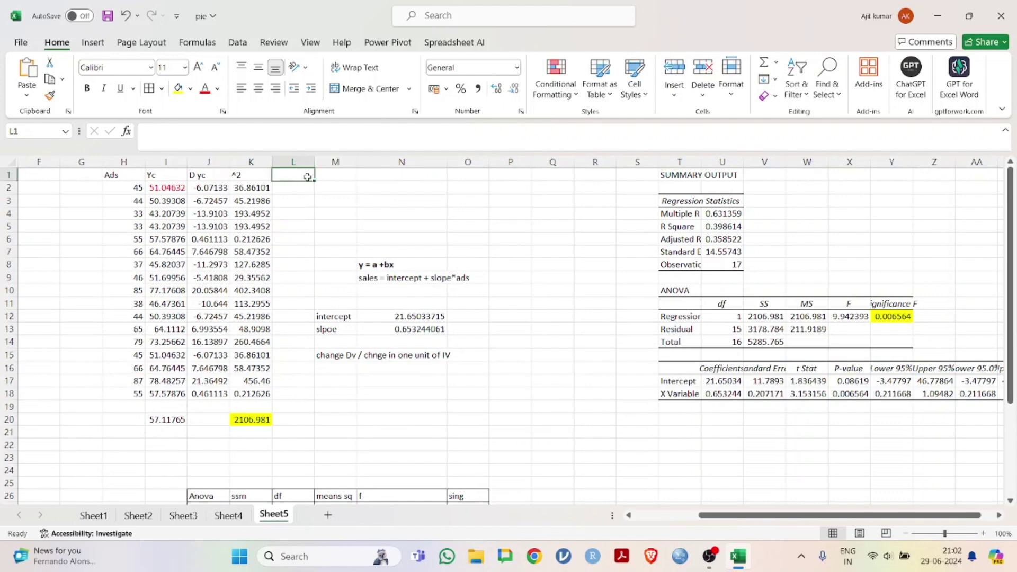
click(336, 181)
scroll(337, 202, down, 7)
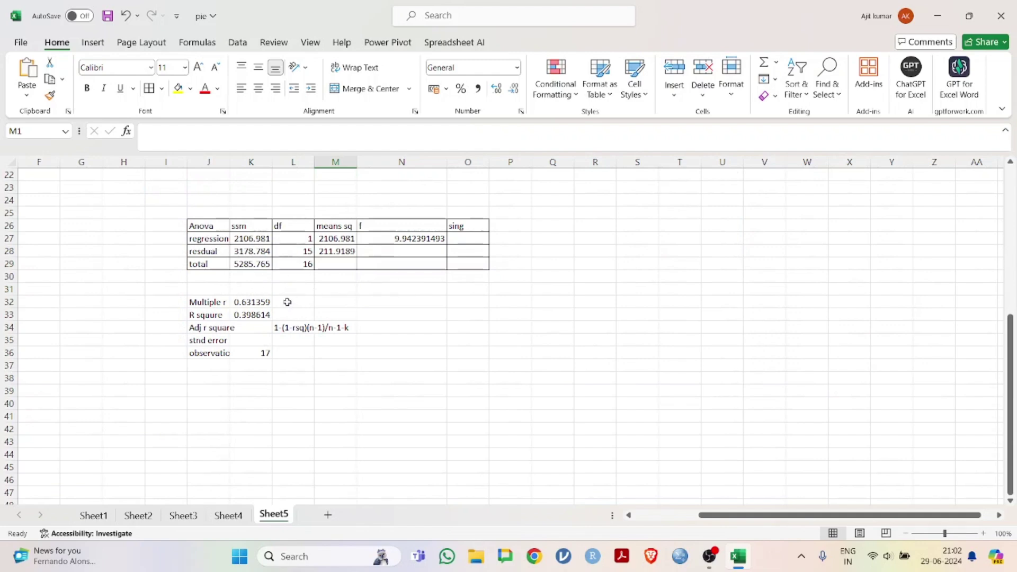
scroll(286, 302, down, 2)
scroll(289, 265, up, 7)
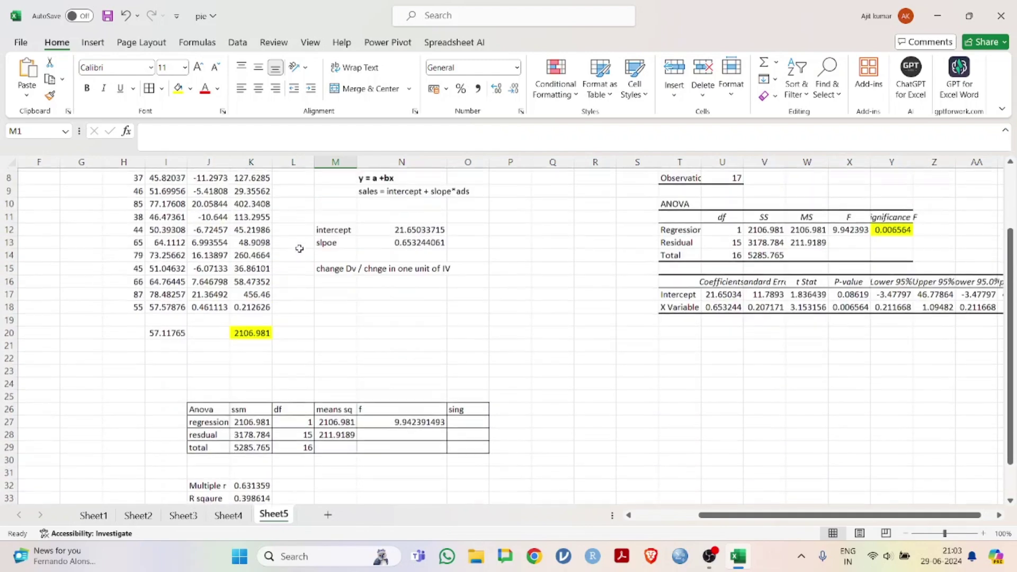
scroll(299, 248, up, 2)
scroll(296, 233, down, 5)
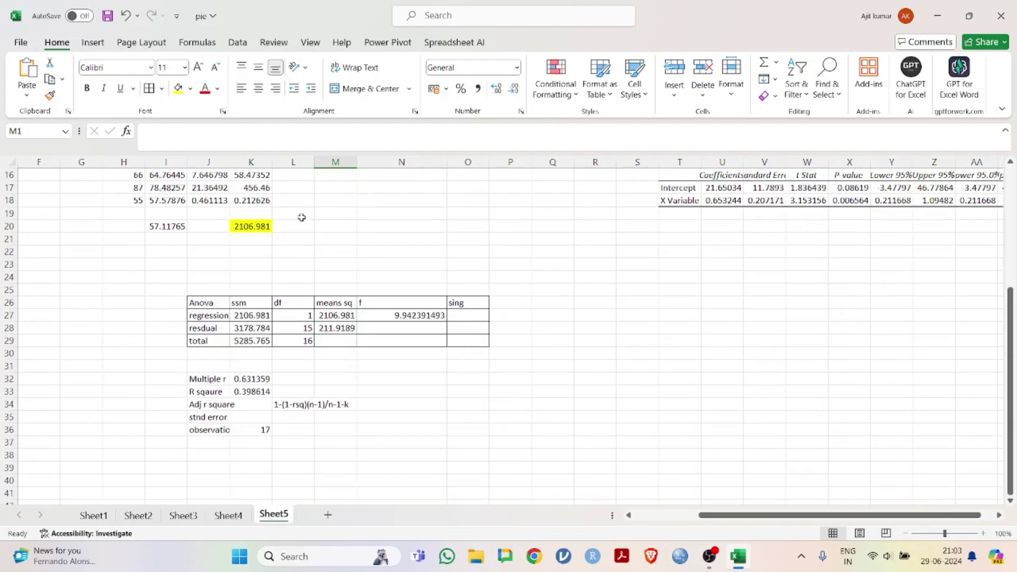
scroll(301, 217, up, 5)
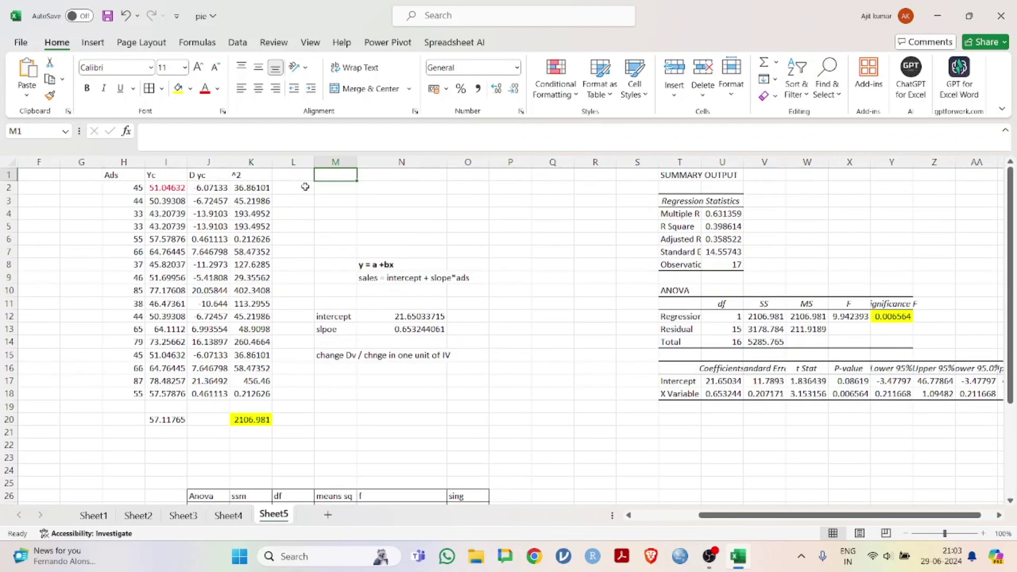
scroll(312, 238, down, 9)
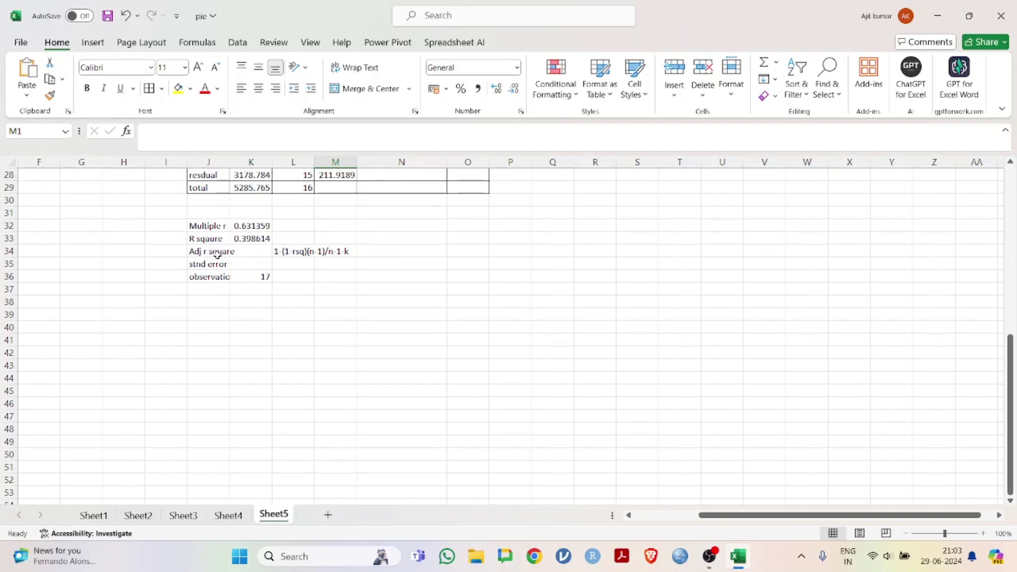
scroll(217, 255, up, 8)
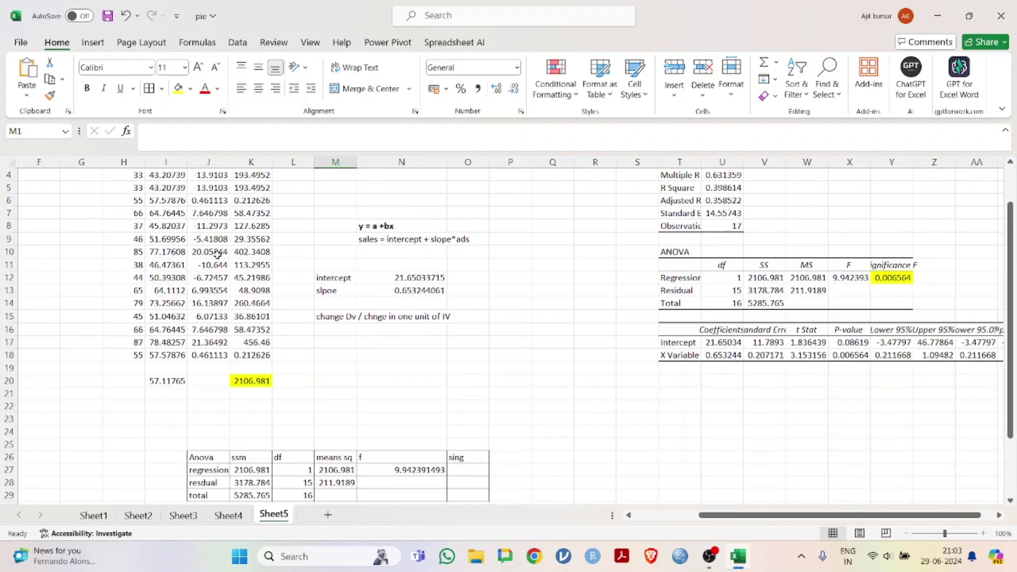
scroll(244, 219, down, 5)
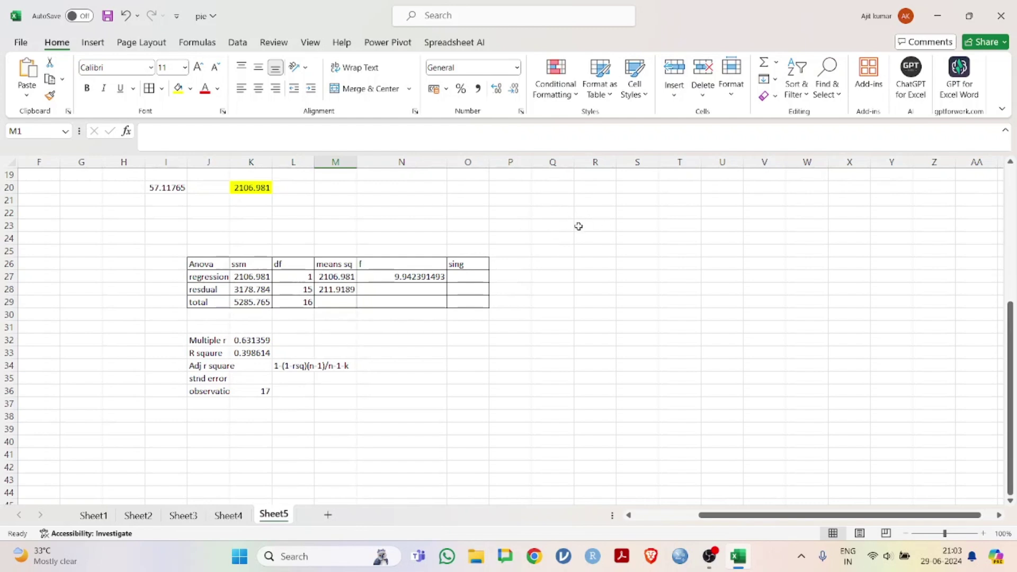
Step: Calculate one minus R square in L33 with =1-K33
double_click(260, 368)
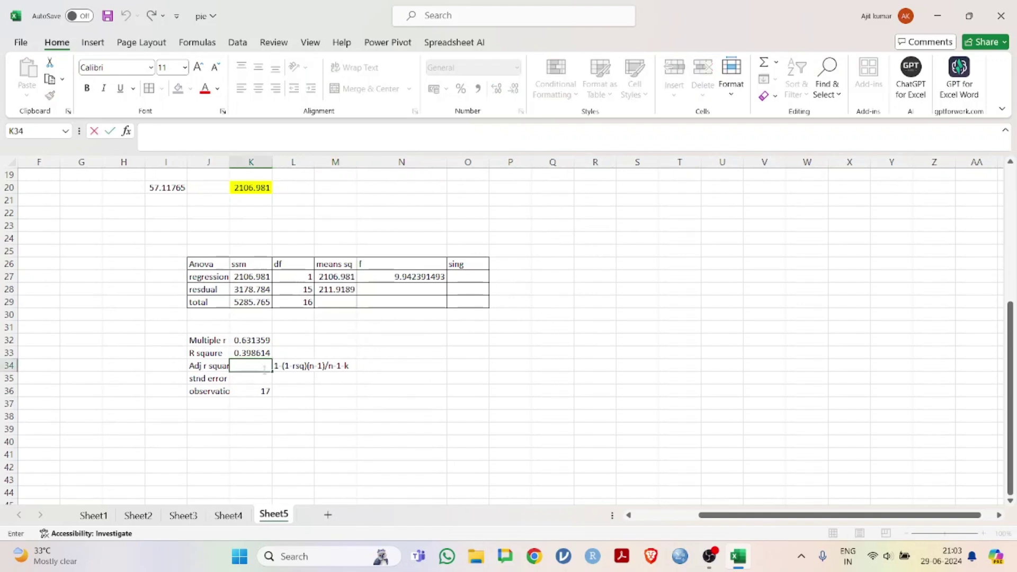
click(301, 404)
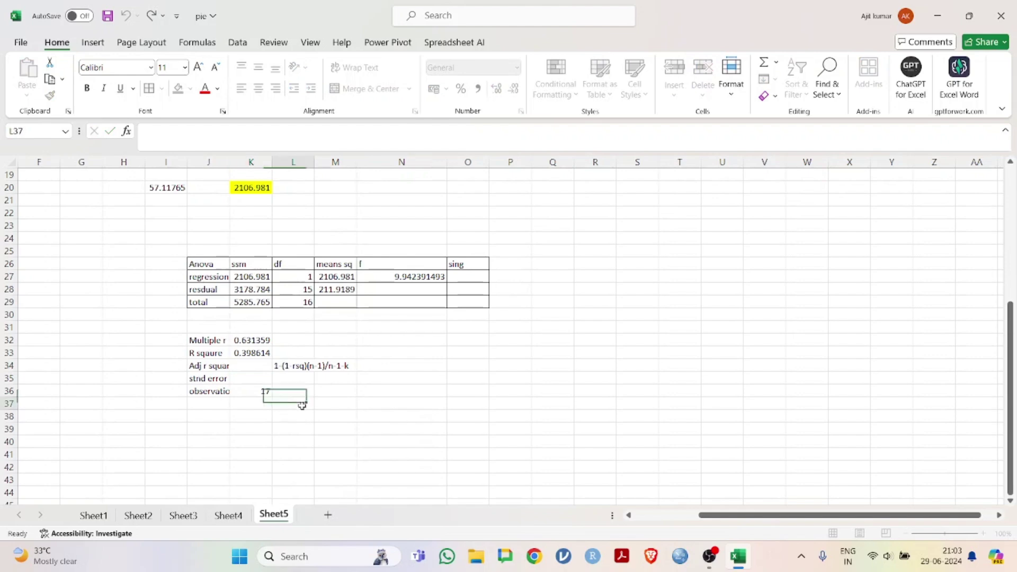
click(285, 353)
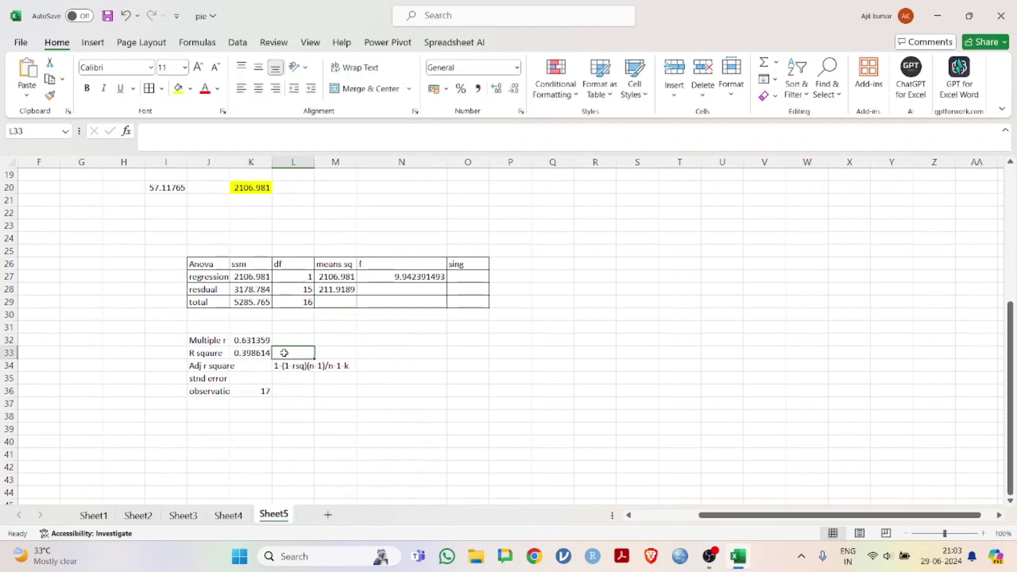
text(=1-)
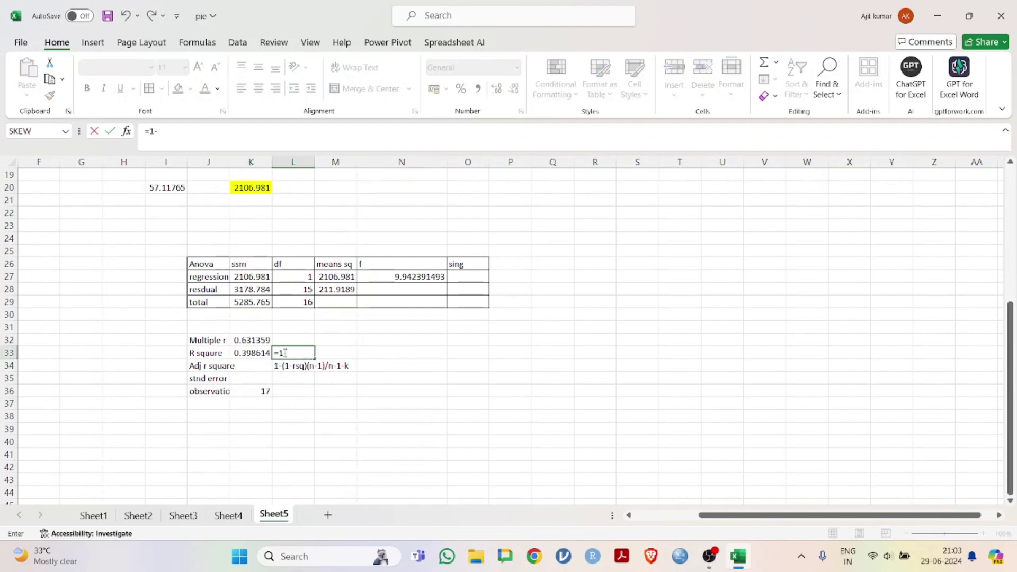
click(255, 351)
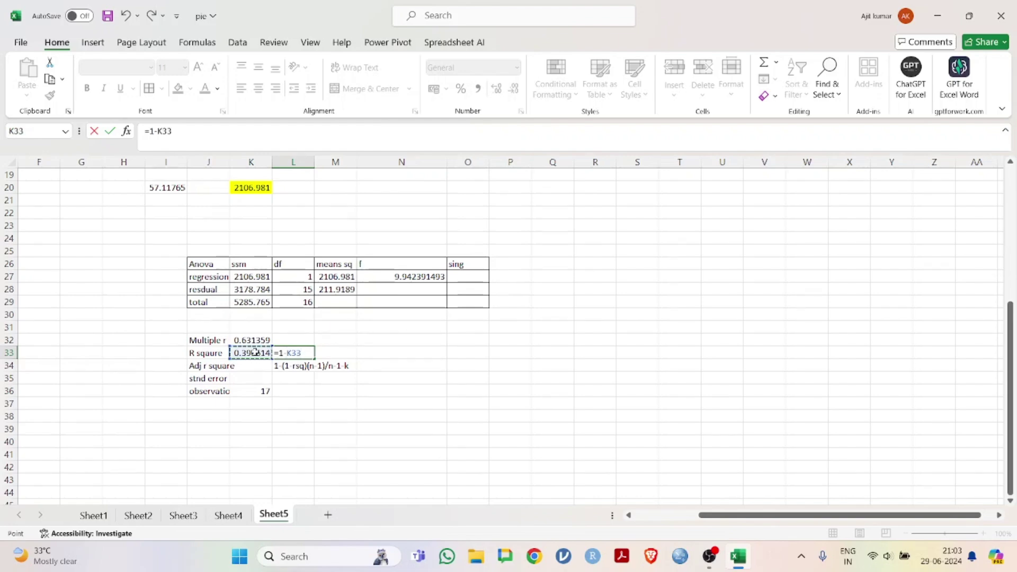
key(Return)
Step: Enter =L33*16/15 in K34 as the n-1 over n-1-k part of the adjusted R square
click(254, 367)
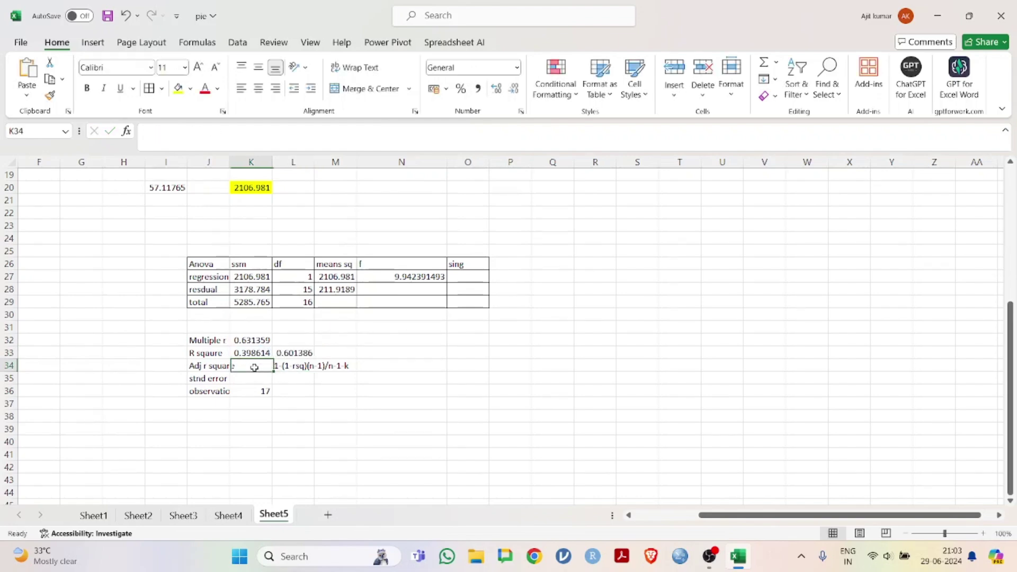
text(=)
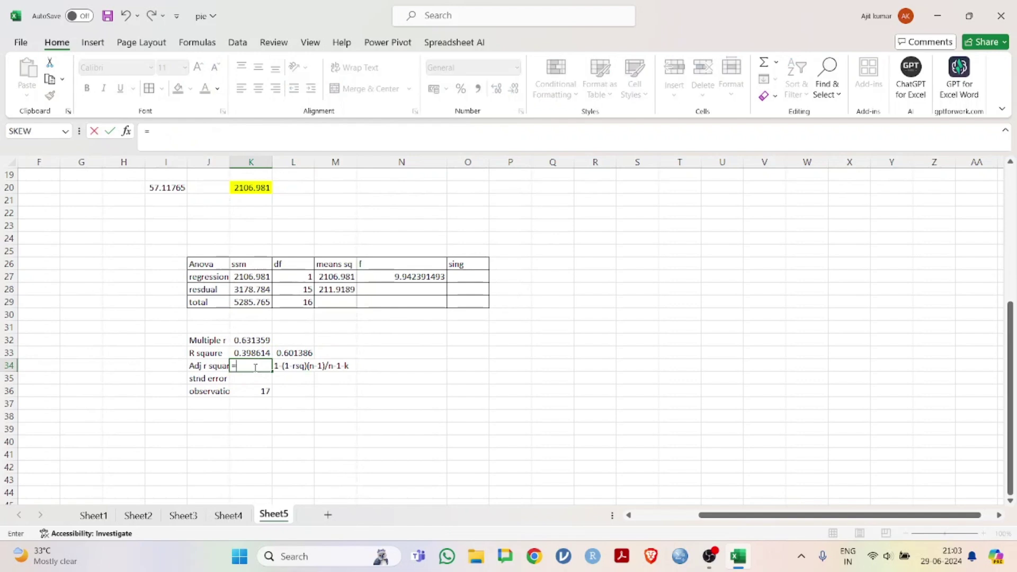
click(293, 353)
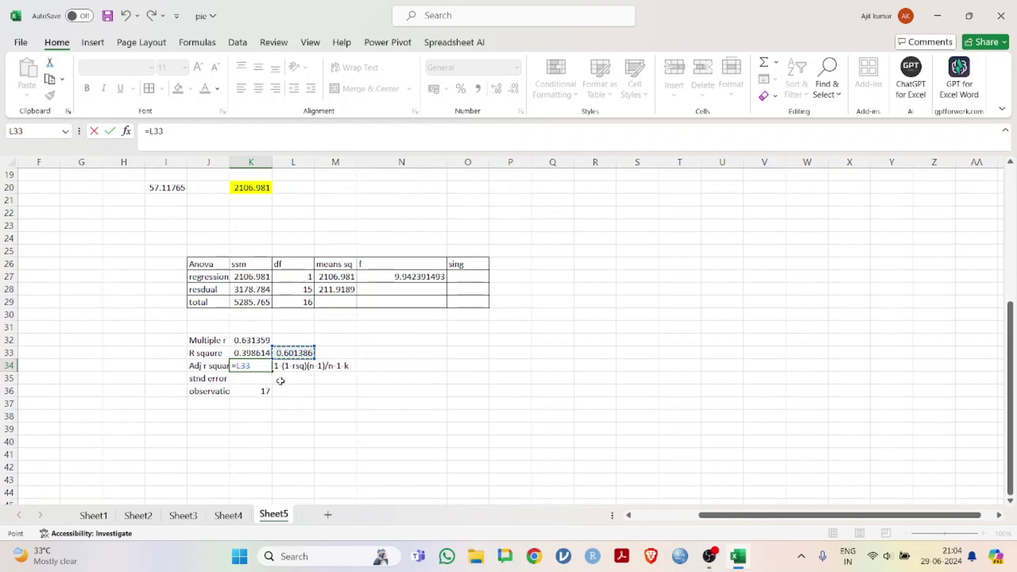
text(*)
text(1)
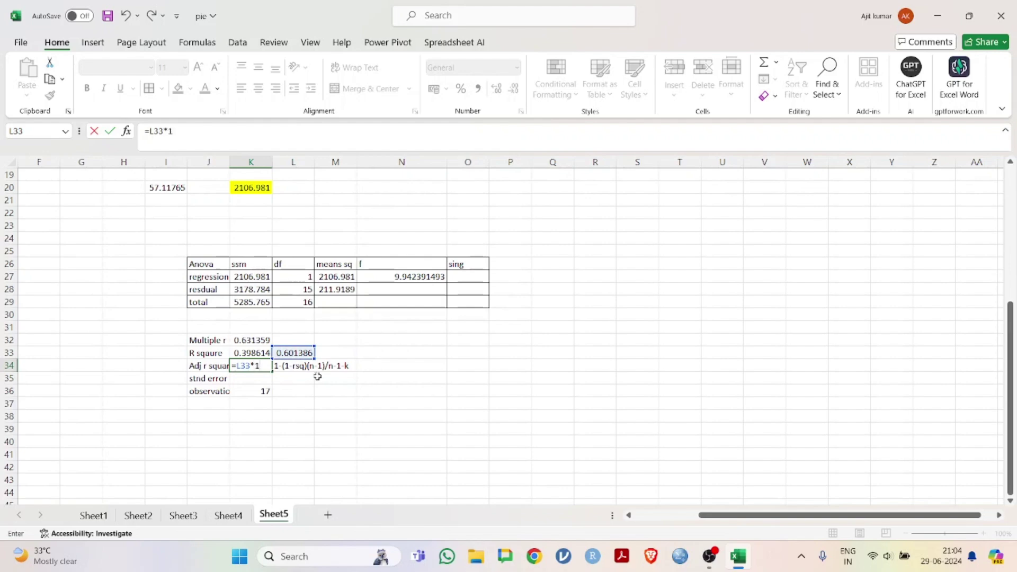
text(6/)
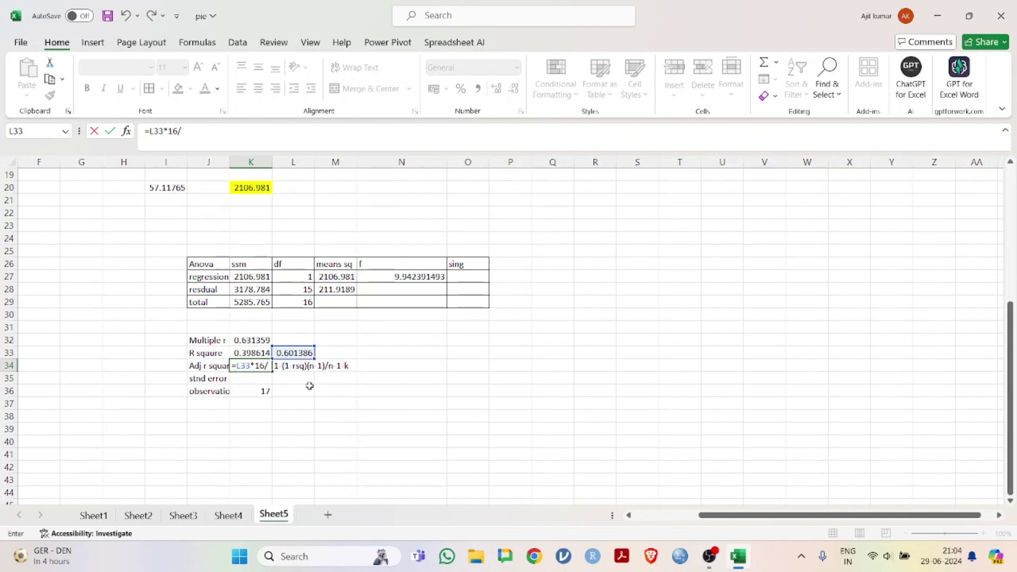
text(1478)
key(Return)
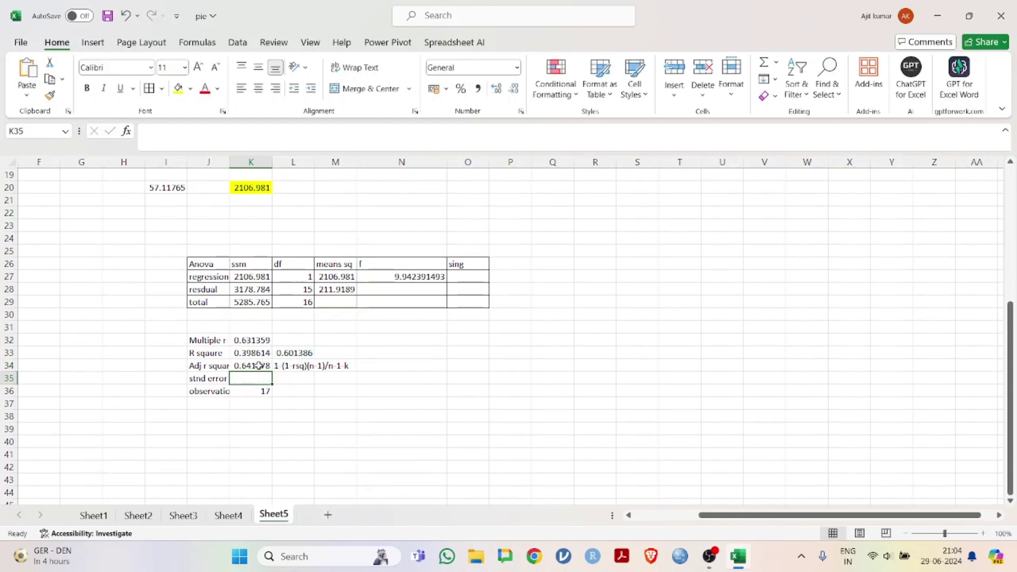
Step: Correct the adjusted R square formula in K34 to subtract the bracketed product from one, =1-(L33*16/15)
click(258, 365)
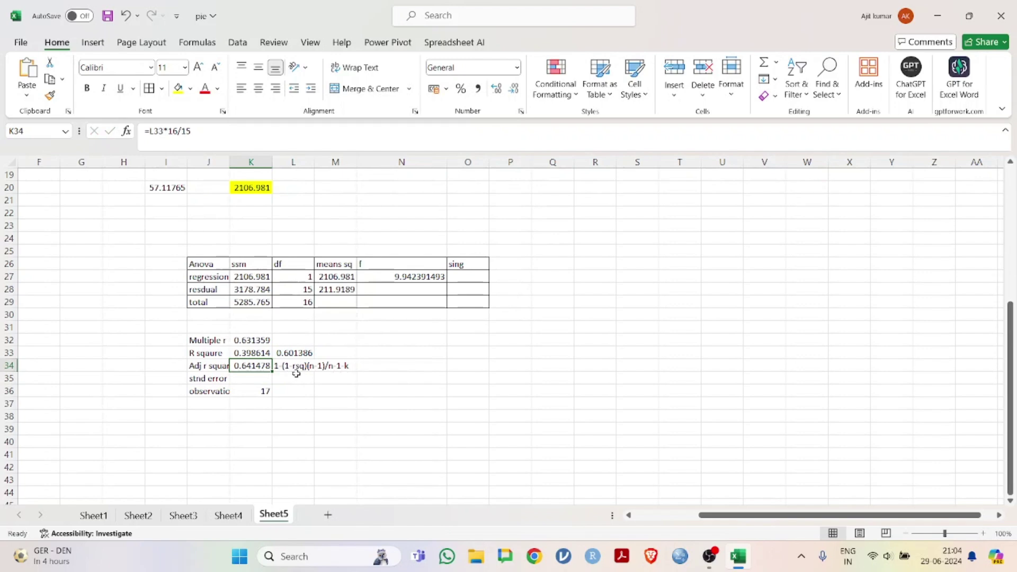
double_click(238, 366)
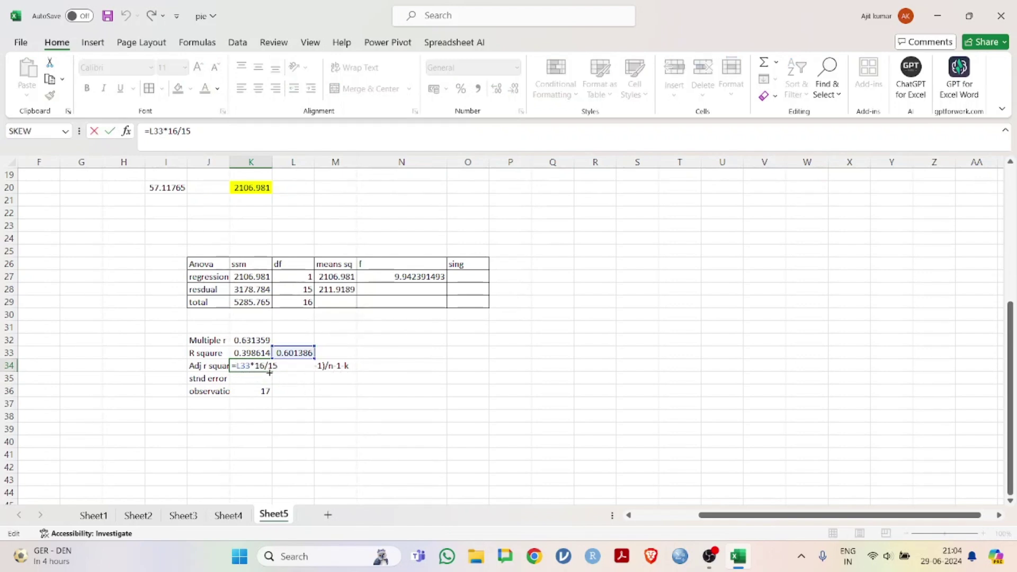
key(Return)
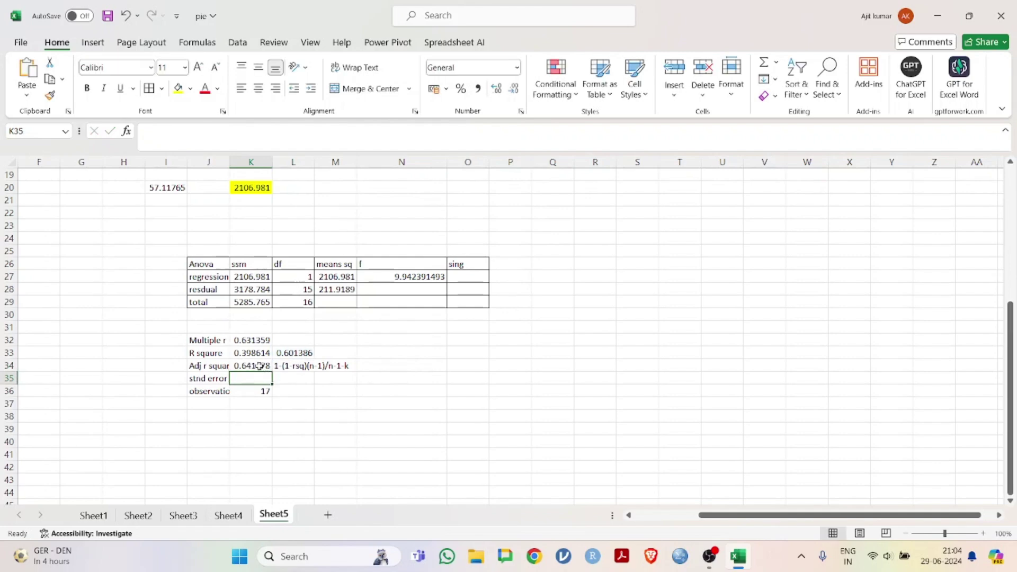
double_click(259, 365)
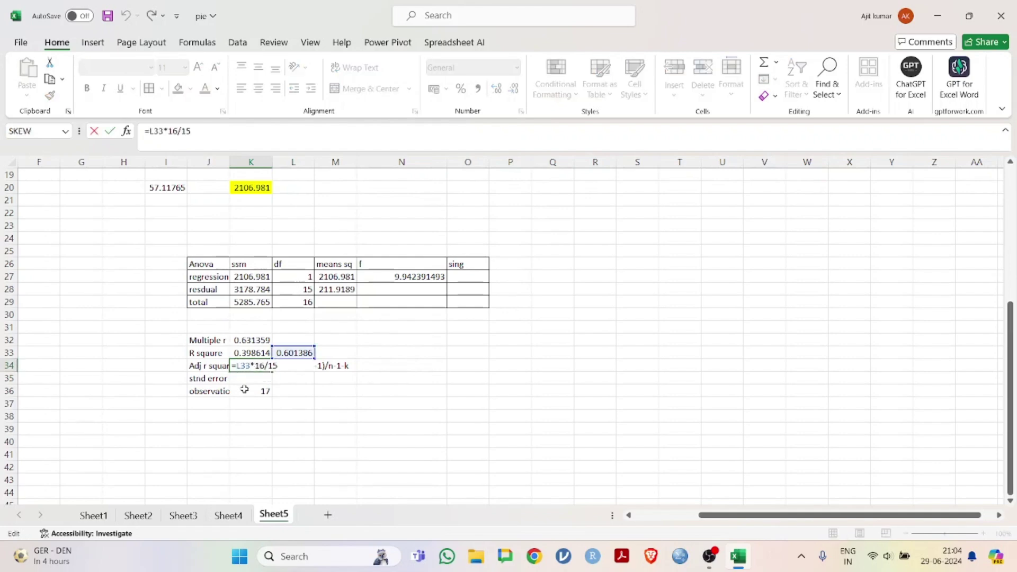
key(Home)
key(Right)
text(1-)
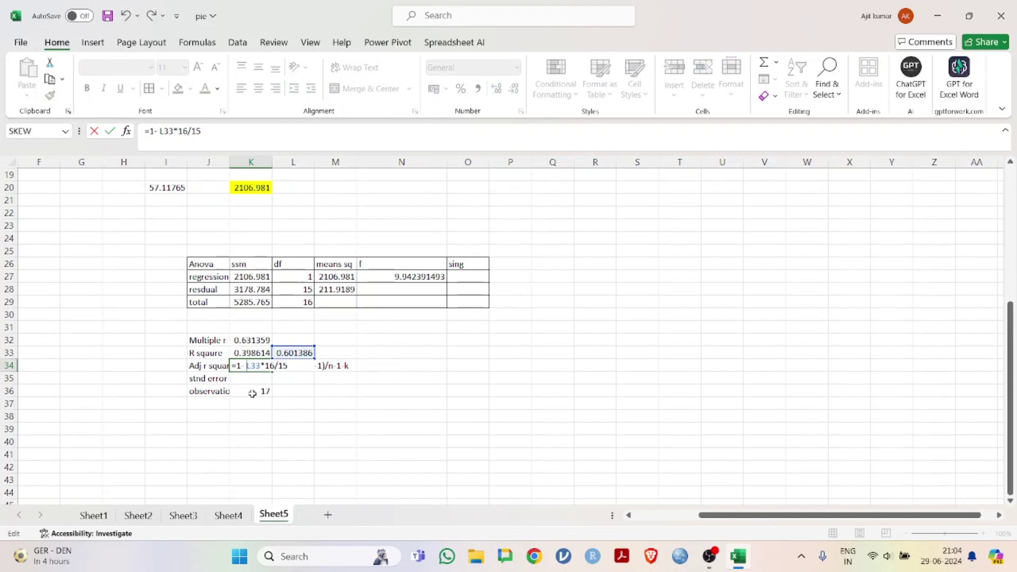
text(()
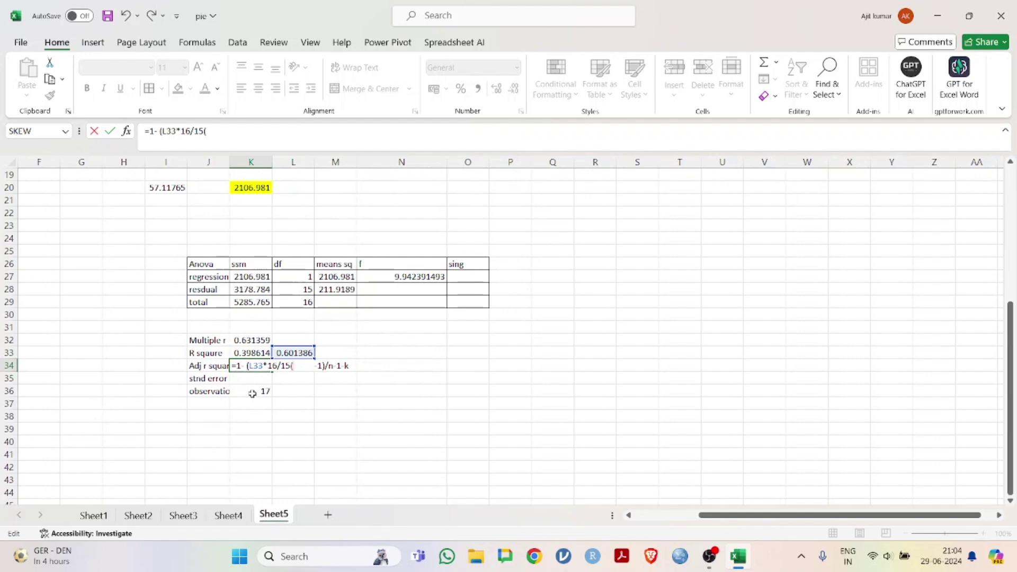
text(()
key(BackSpace)
text())
key(Return)
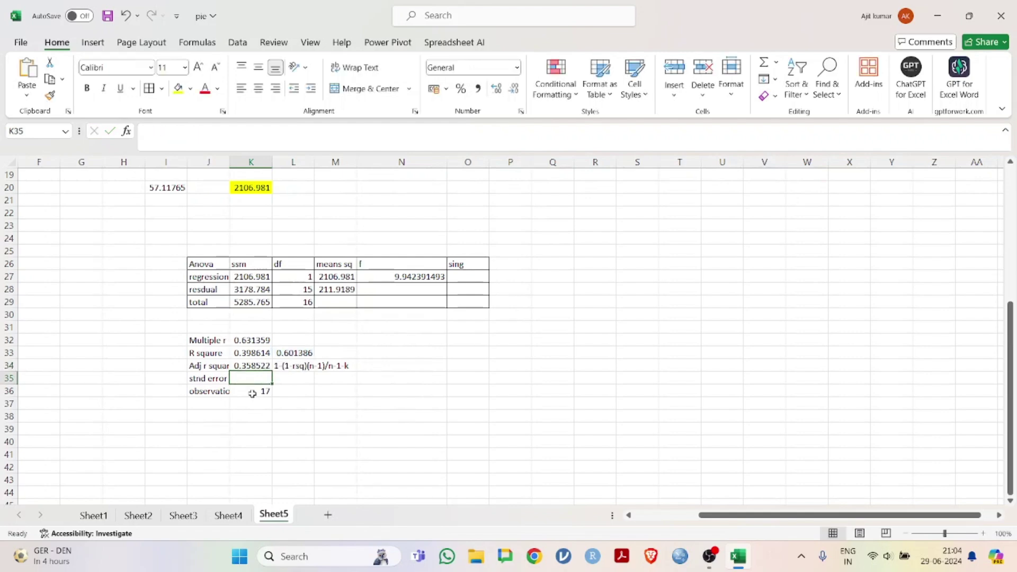
Step: Check the adjusted R square formula in K34 against the written formula beside it
scroll(456, 378, up, 2)
scroll(454, 379, down, 2)
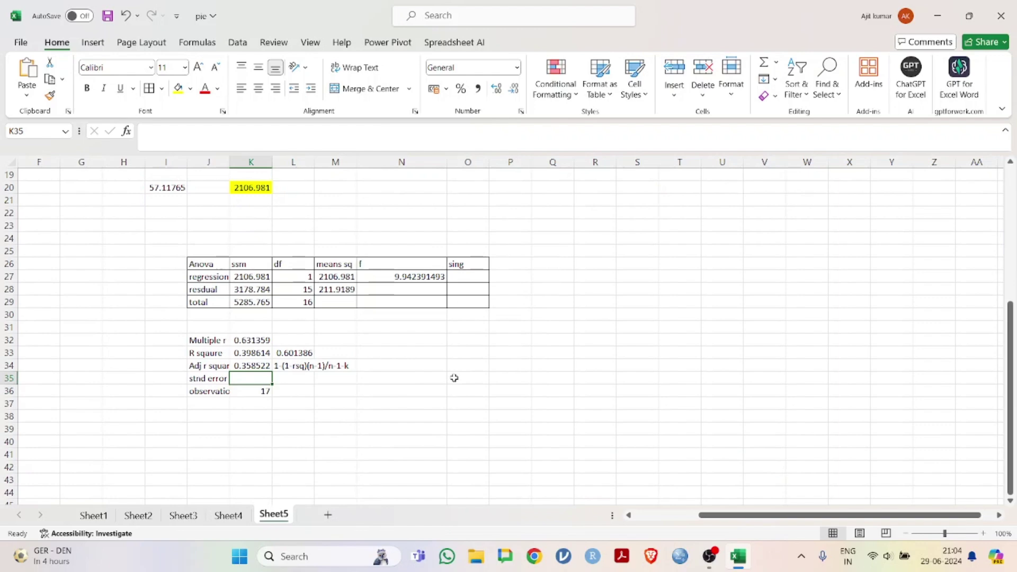
click(254, 365)
double_click(254, 365)
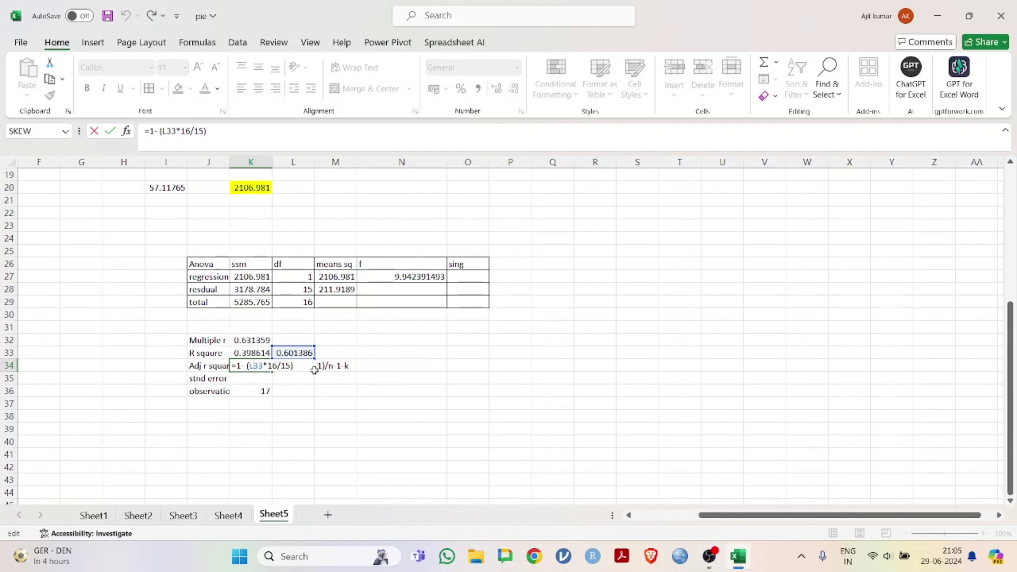
key(Return)
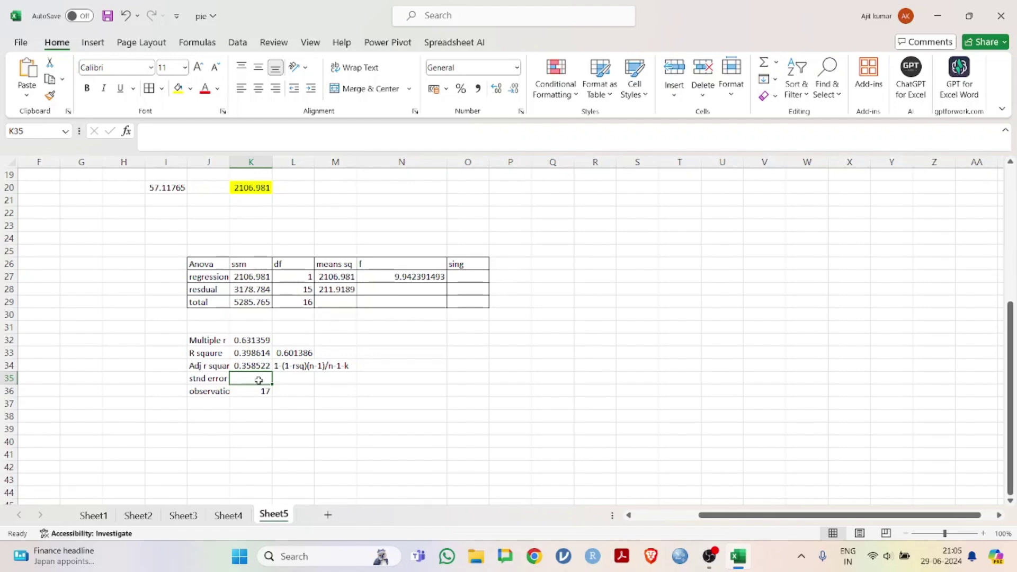
Step: Try calculating the standard error in K35 as the square root of the residual sum of squares, =SQRT(K28)
click(421, 379)
click(259, 376)
text(=s)
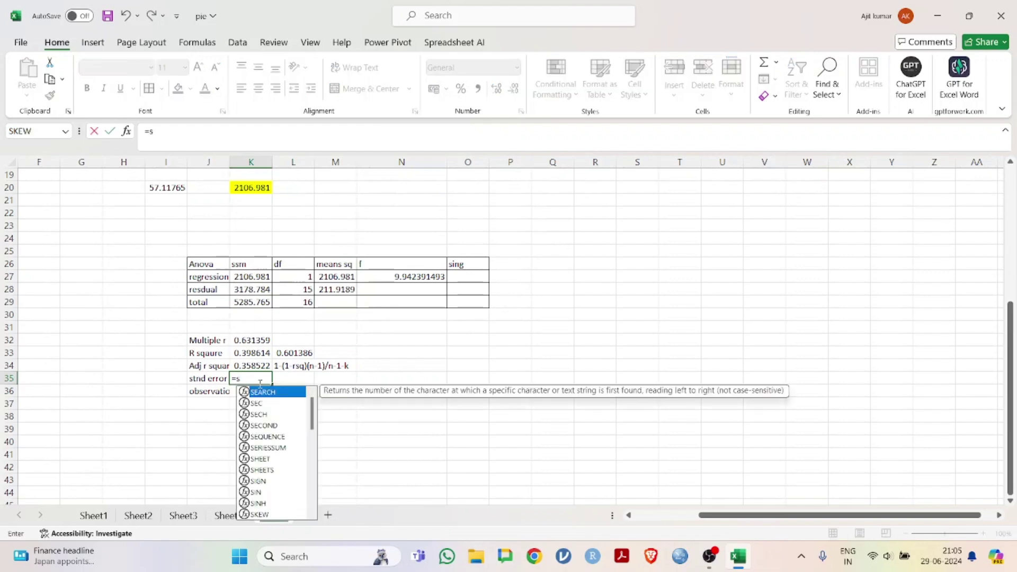
text(q)
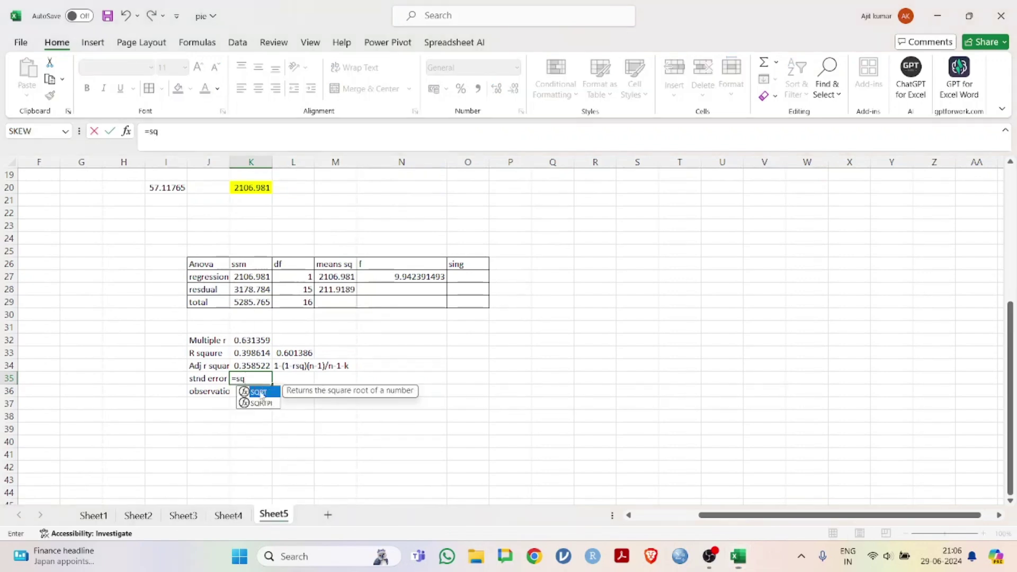
double_click(247, 393)
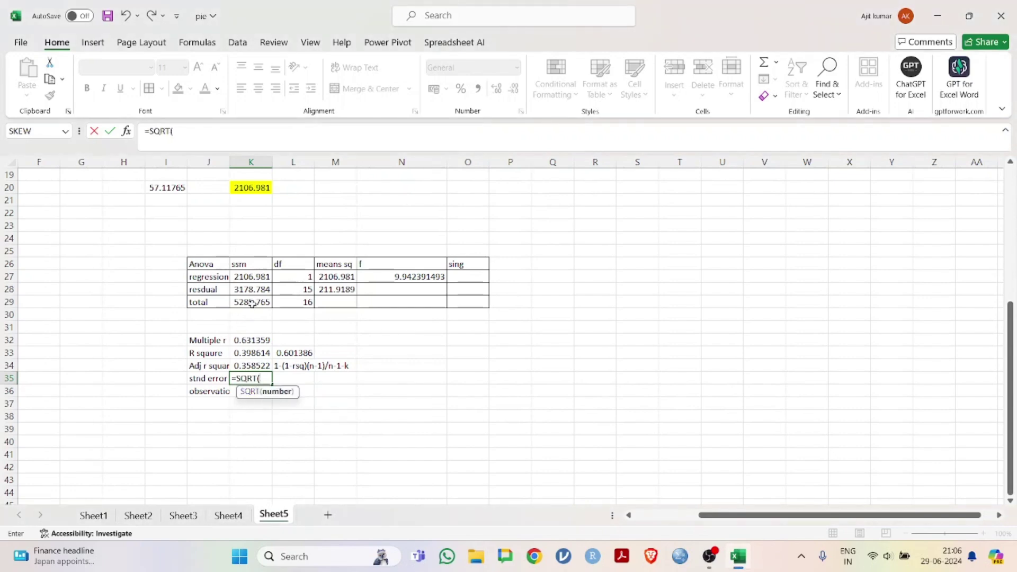
click(258, 292)
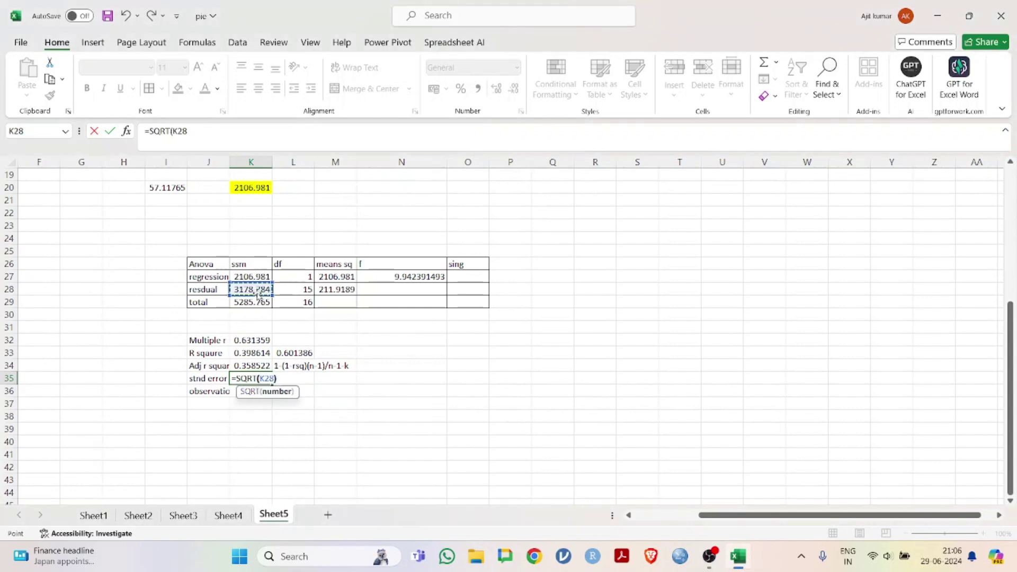
text())
key(Return)
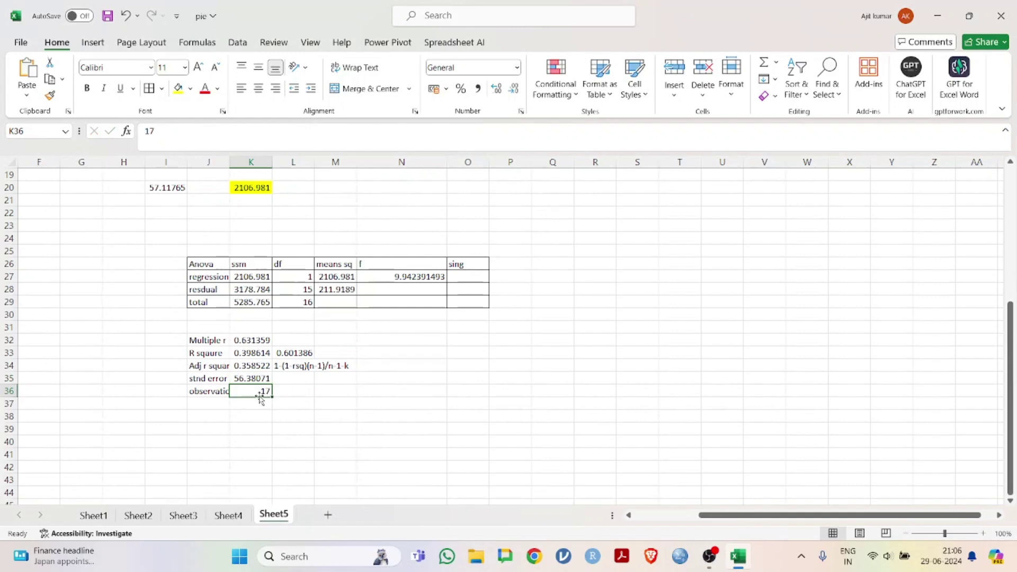
Step: Apply outside borders around the manual regression statistics block, J32:M39
drag(205, 336, 361, 440)
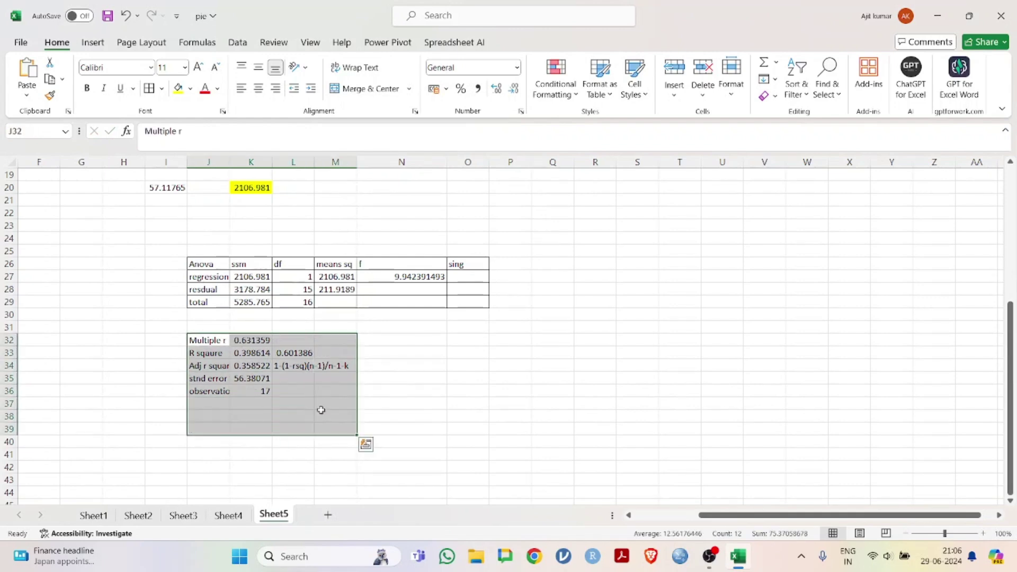
click(161, 89)
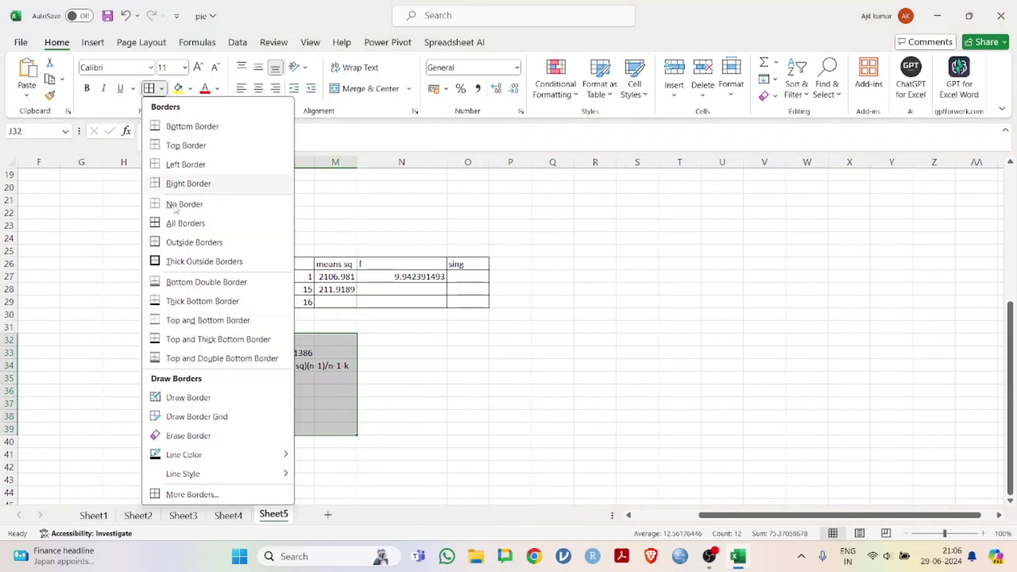
click(171, 242)
click(467, 340)
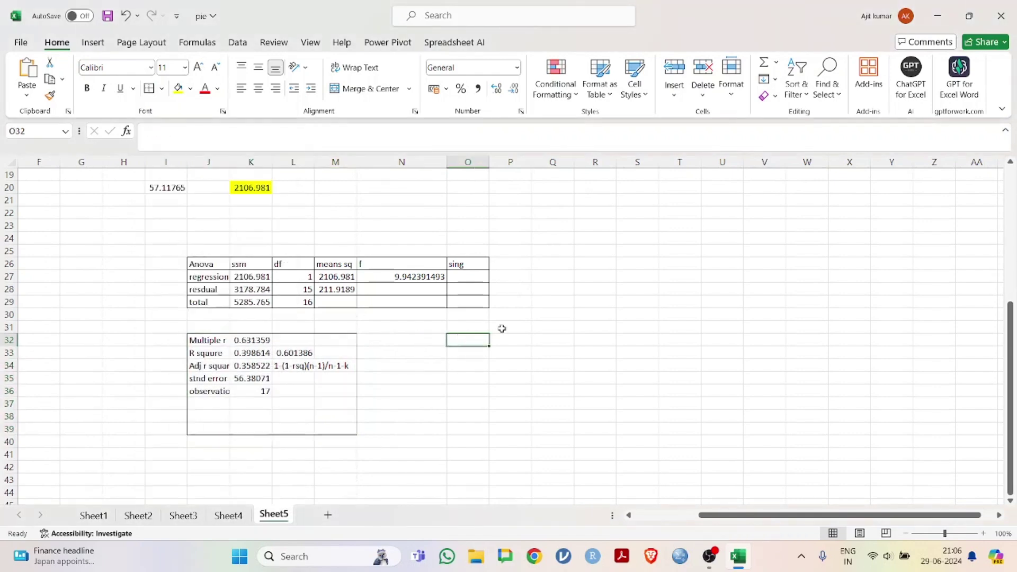
Step: Compare the manual Multiple R, R Square, Adjusted R Square and standard error with the Regression Statistics in the summary output
scroll(596, 321, up, 1)
scroll(596, 320, up, 5)
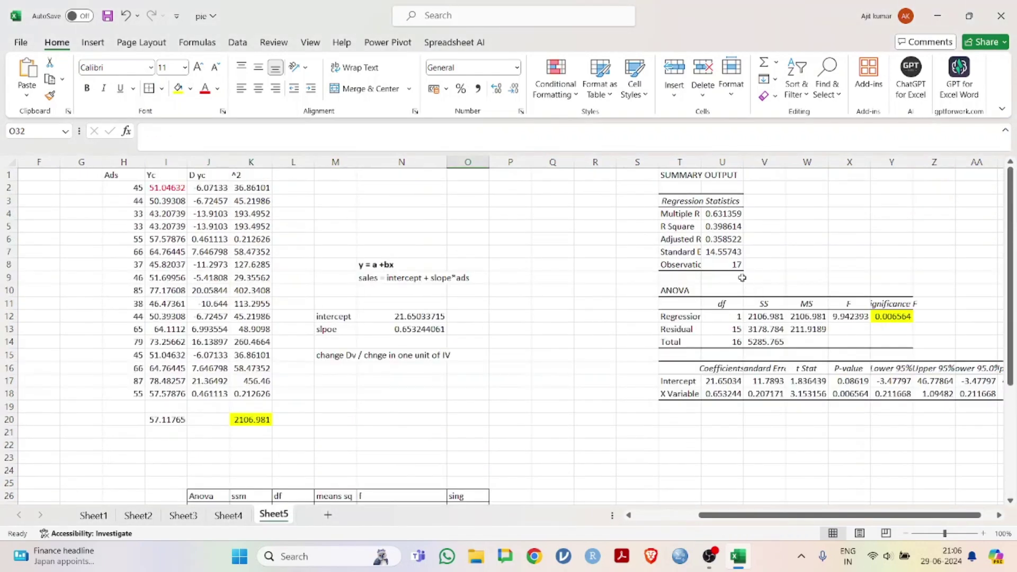
scroll(726, 217, down, 2)
scroll(728, 212, up, 2)
click(726, 209)
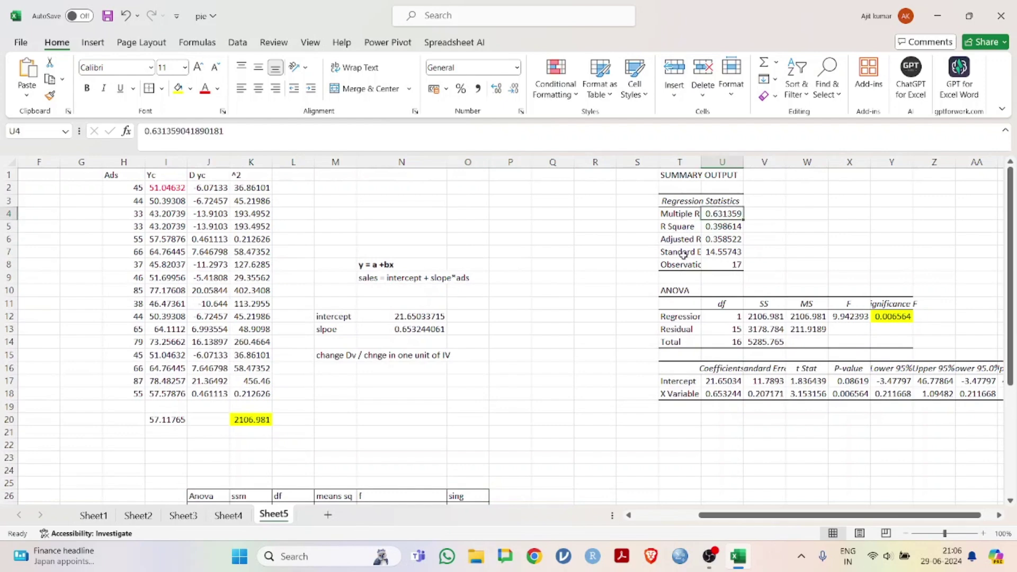
scroll(726, 212, down, 5)
click(253, 391)
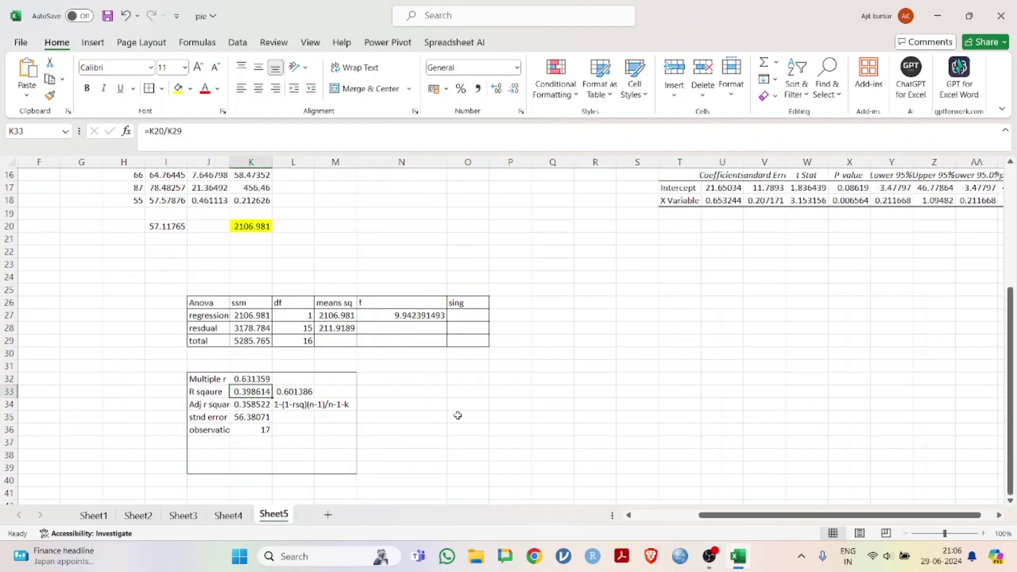
scroll(609, 339, up, 5)
click(725, 227)
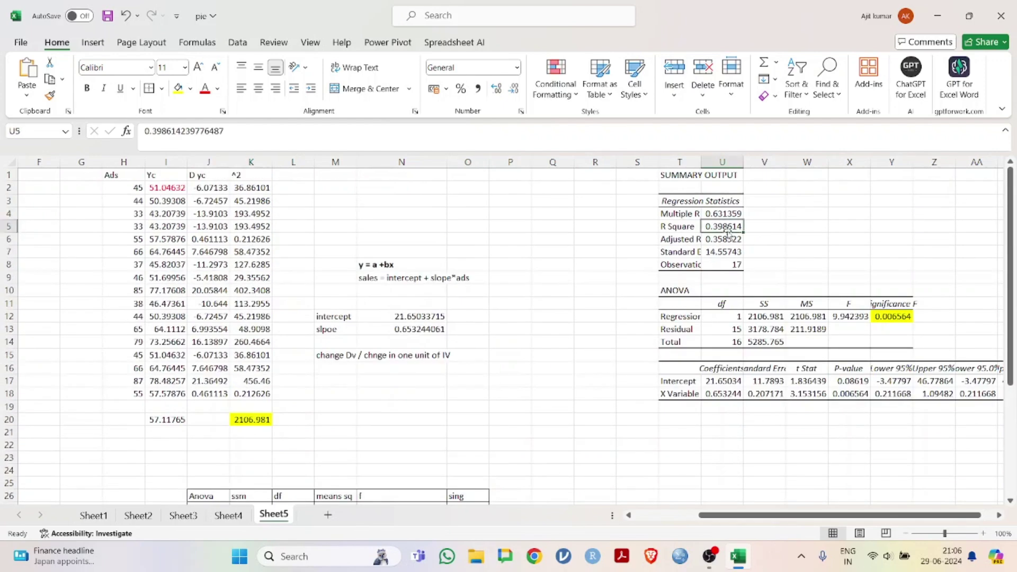
scroll(583, 296, down, 5)
click(257, 405)
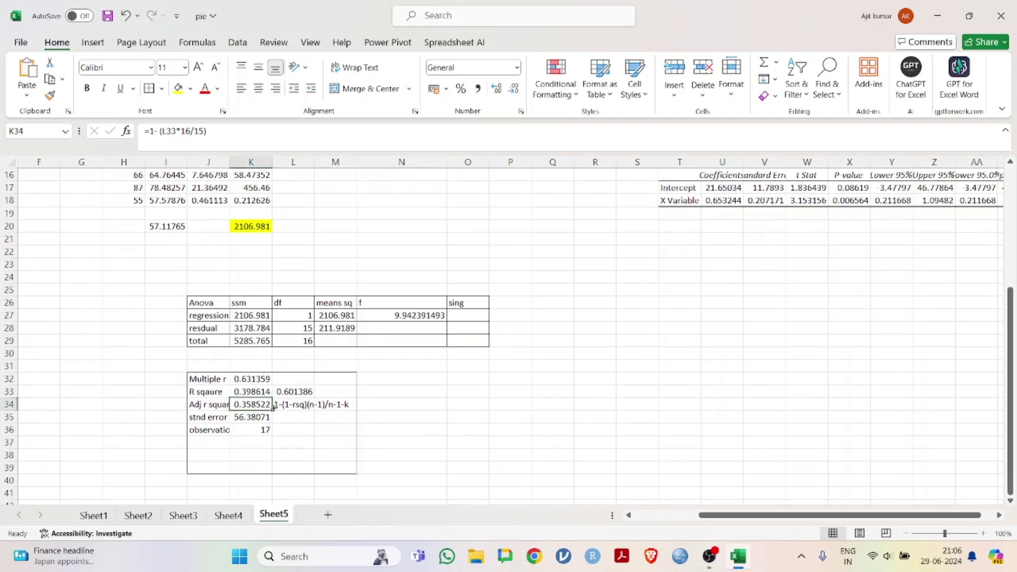
scroll(528, 340, up, 5)
click(721, 239)
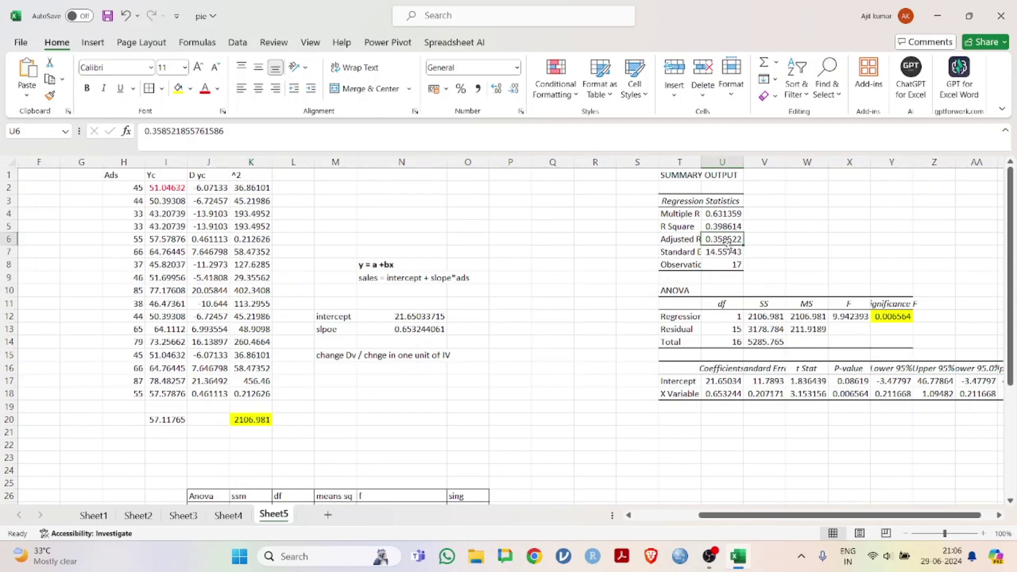
scroll(609, 302, down, 5)
click(260, 416)
scroll(421, 370, up, 5)
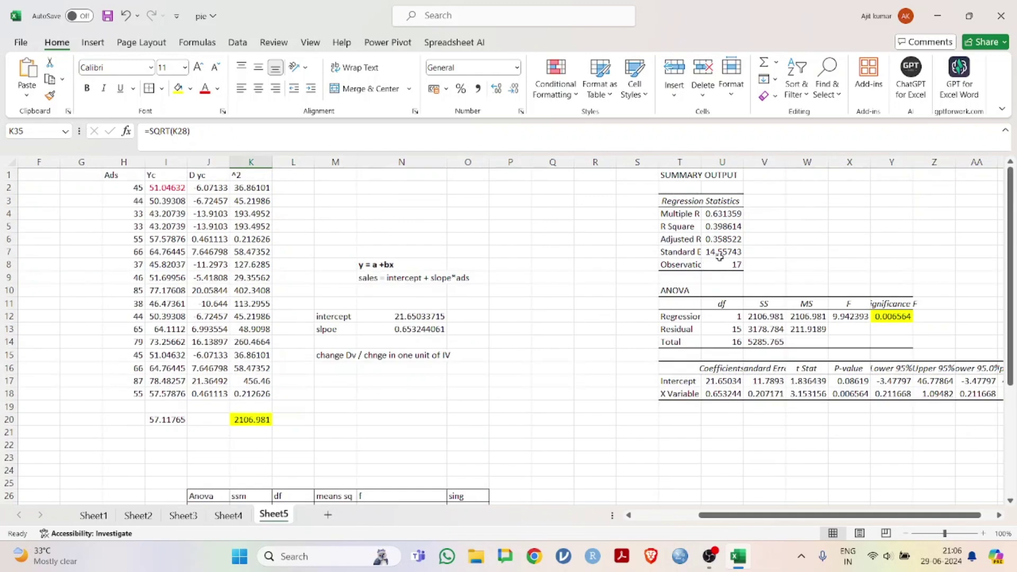
scroll(688, 275, down, 6)
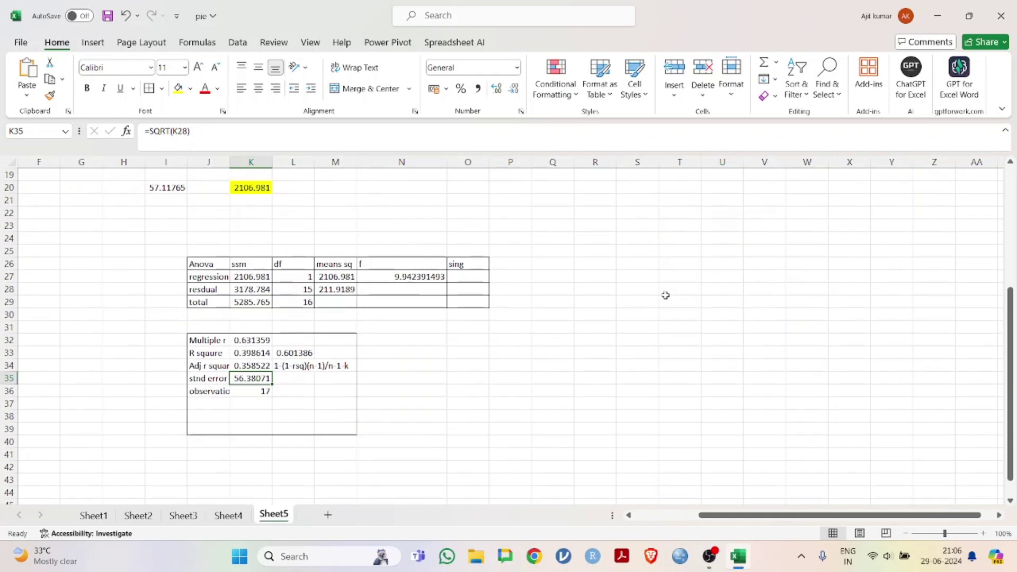
Step: Try replacing the standard error formula in K35 with residual sum of squares divided by its degrees of freedom, =K28/L28
double_click(246, 378)
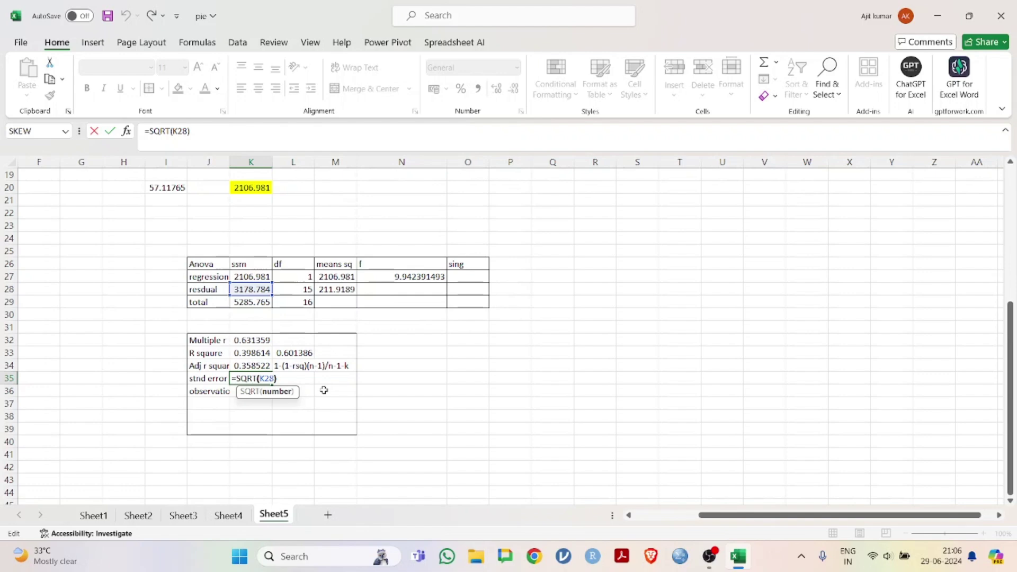
key(BackSpace)
key(BackSpace)
key(BackSpace)
key(BackSpace)
key(BackSpace)
key(BackSpace)
key(BackSpace)
key(BackSpace)
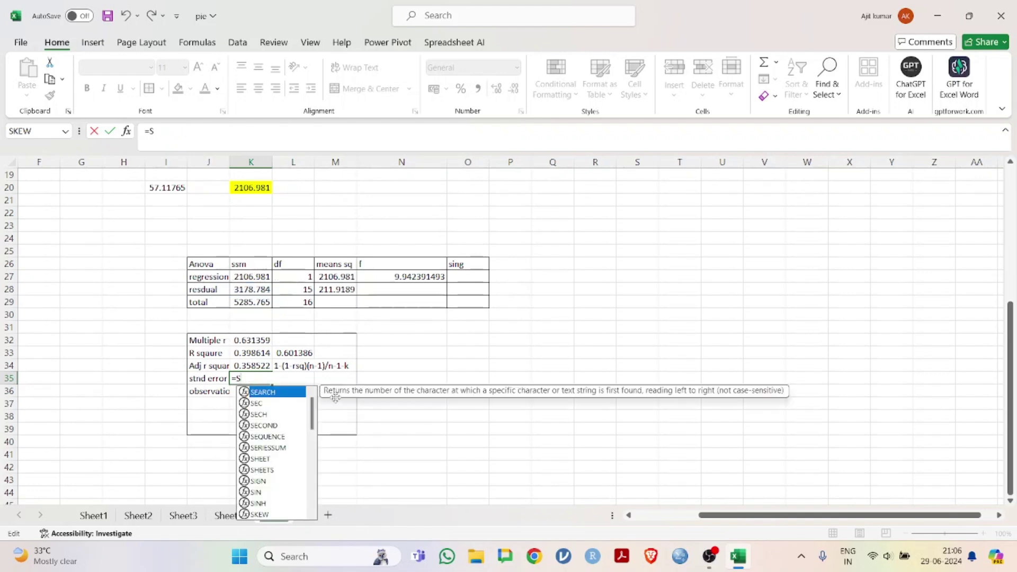
key(BackSpace)
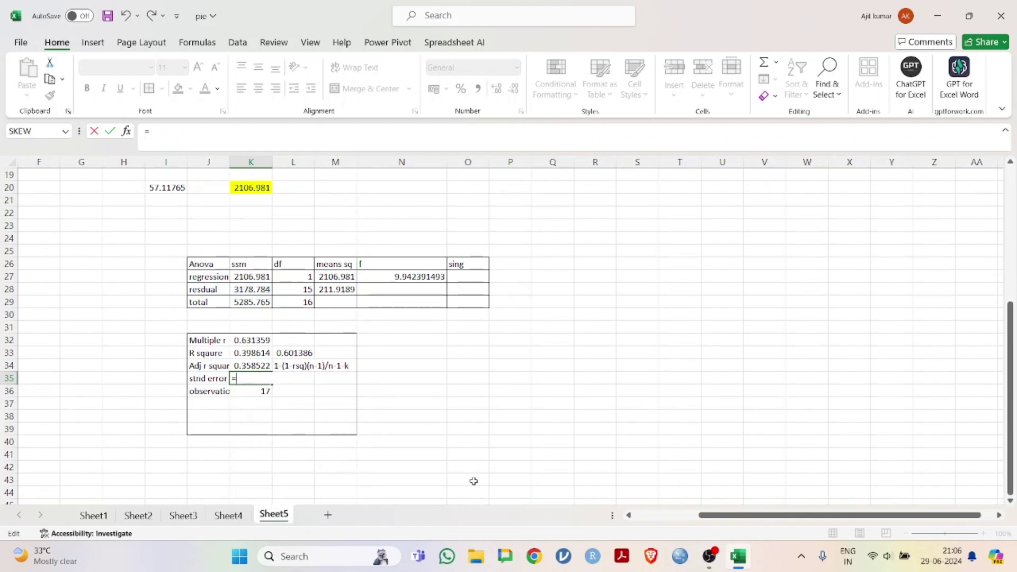
click(256, 289)
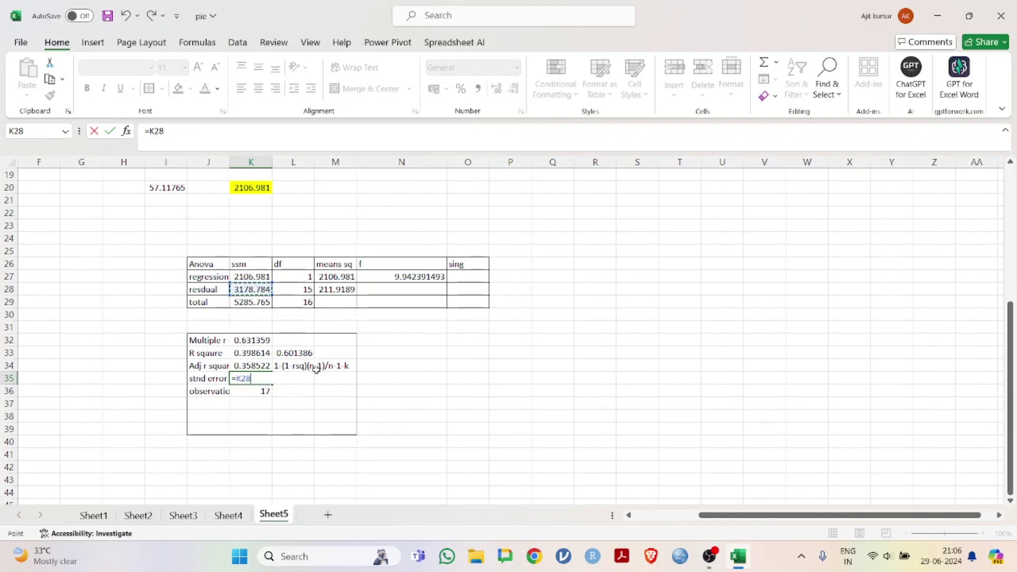
text(/)
click(301, 290)
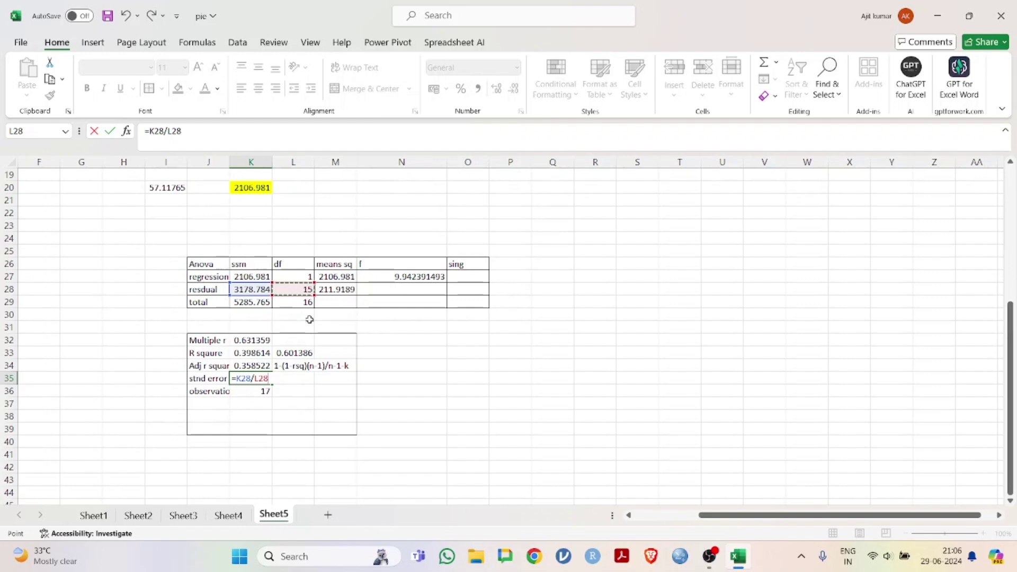
Step: Replace the standard error formula in K35 with the square root of the residual mean square, =SQRT(M28)
key(BackSpace)
key(BackSpace)
key(BackSpace)
key(BackSpace)
key(BackSpace)
key(BackSpace)
key(BackSpace)
text(sq)
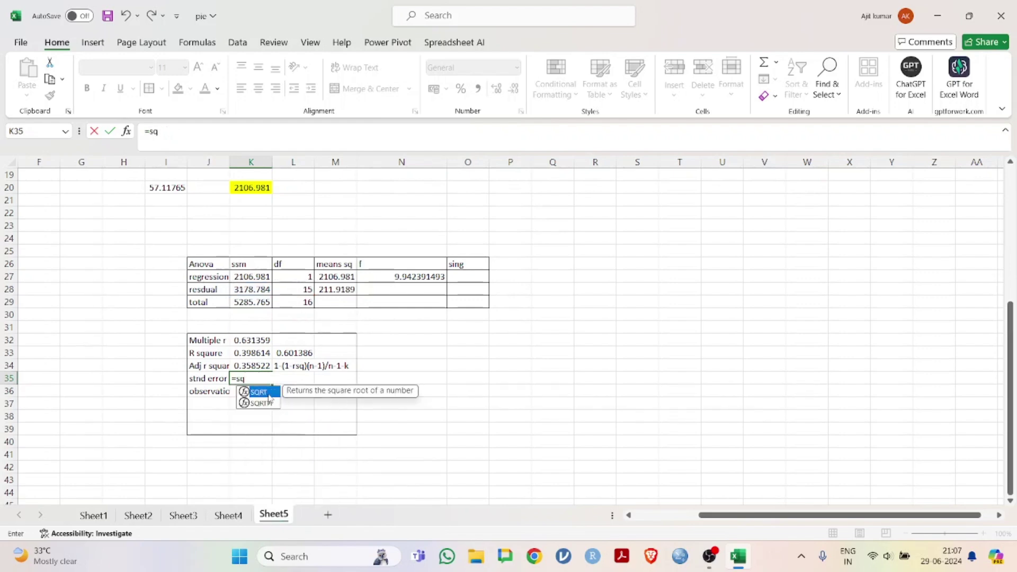
key(Tab)
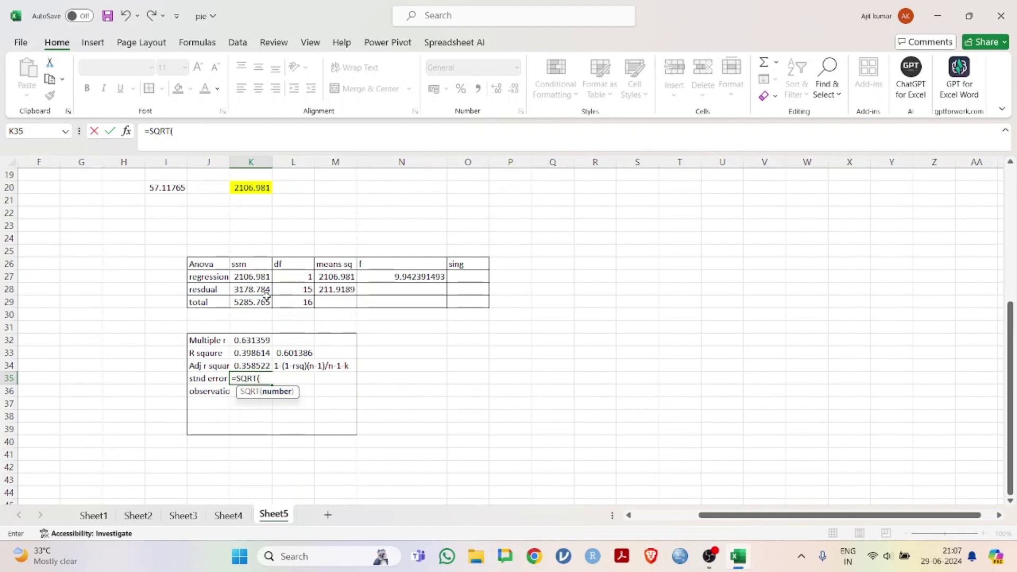
click(338, 291)
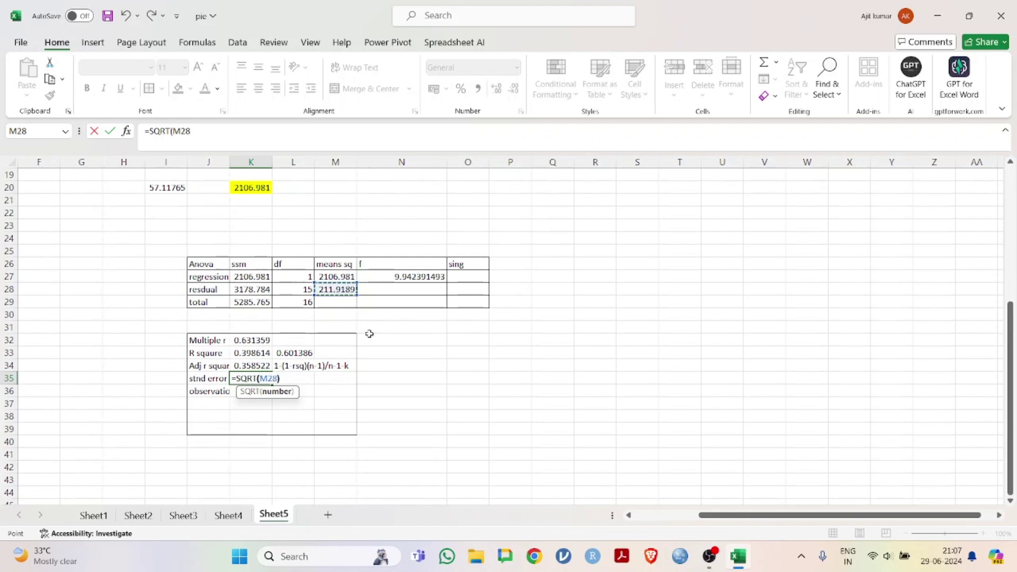
text())
key(Return)
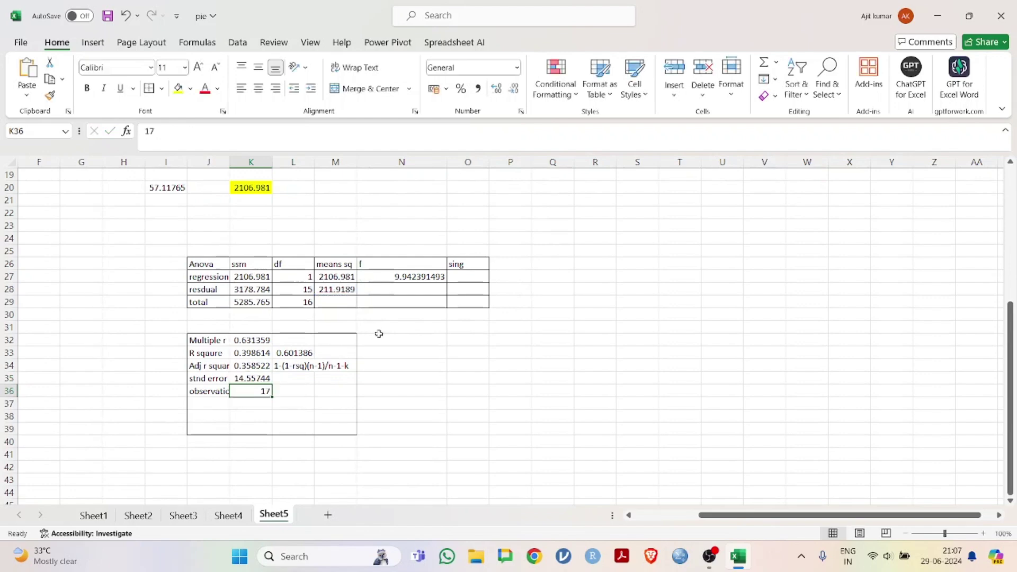
Step: Compare the recalculated standard error in K35 with the Standard Error in the summary output
scroll(373, 334, up, 6)
scroll(390, 368, down, 6)
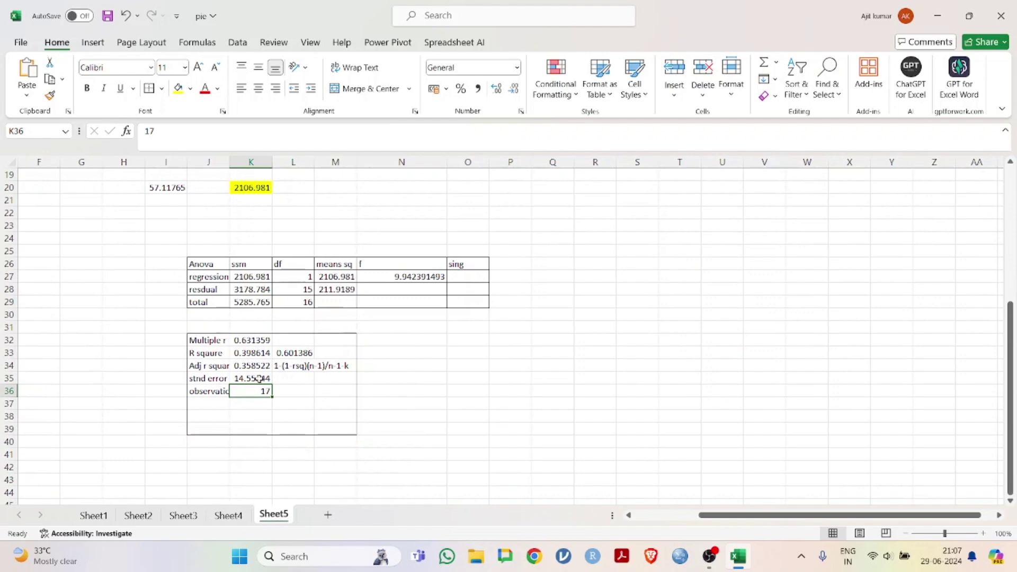
scroll(460, 340, up, 6)
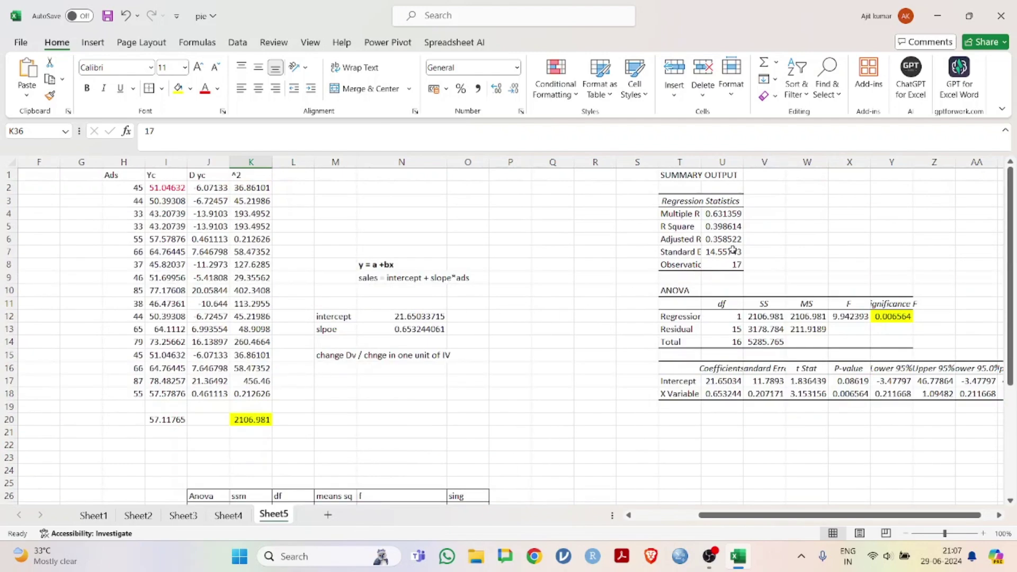
scroll(370, 366, down, 5)
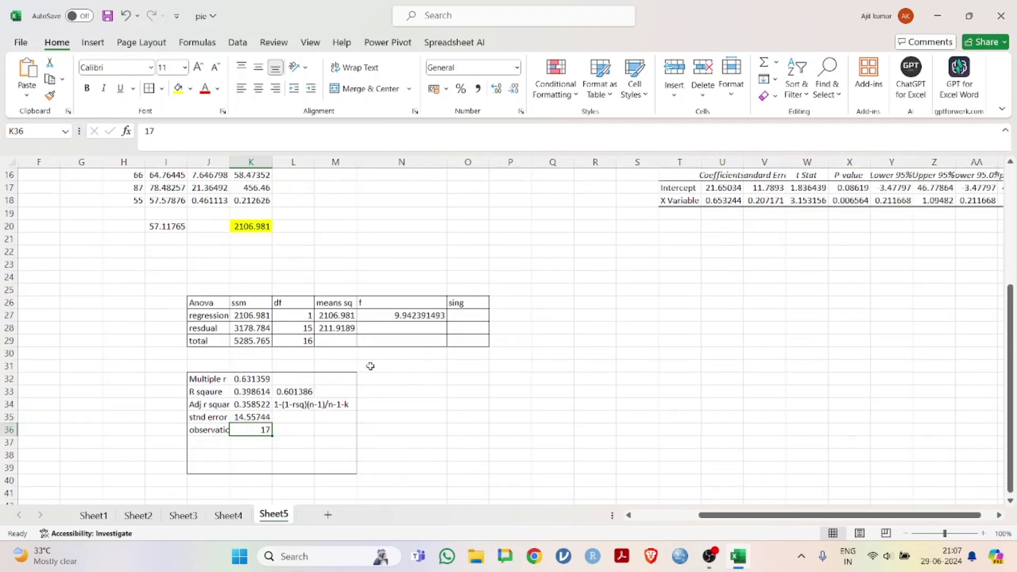
click(289, 405)
Step: Calculate the X Variable's t Stat in V21 as its coefficient divided by its standard error, =U18/V18
scroll(646, 330, up, 3)
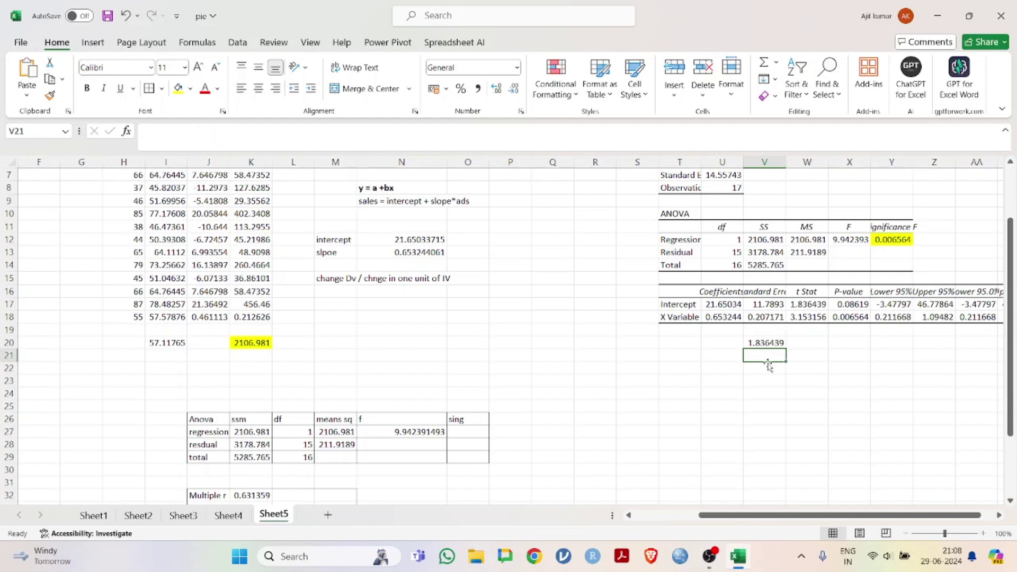
text(=)
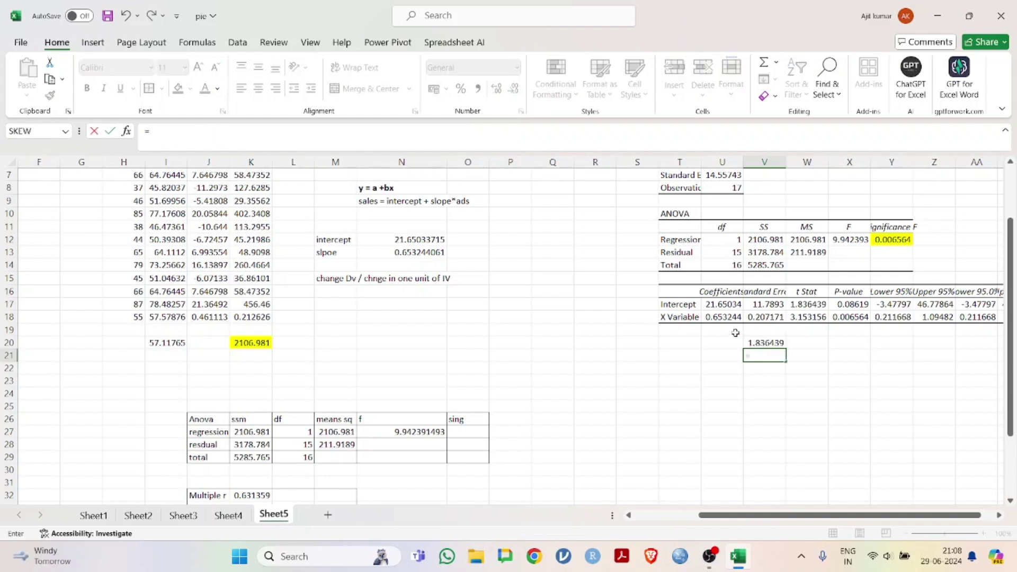
click(726, 320)
text(/)
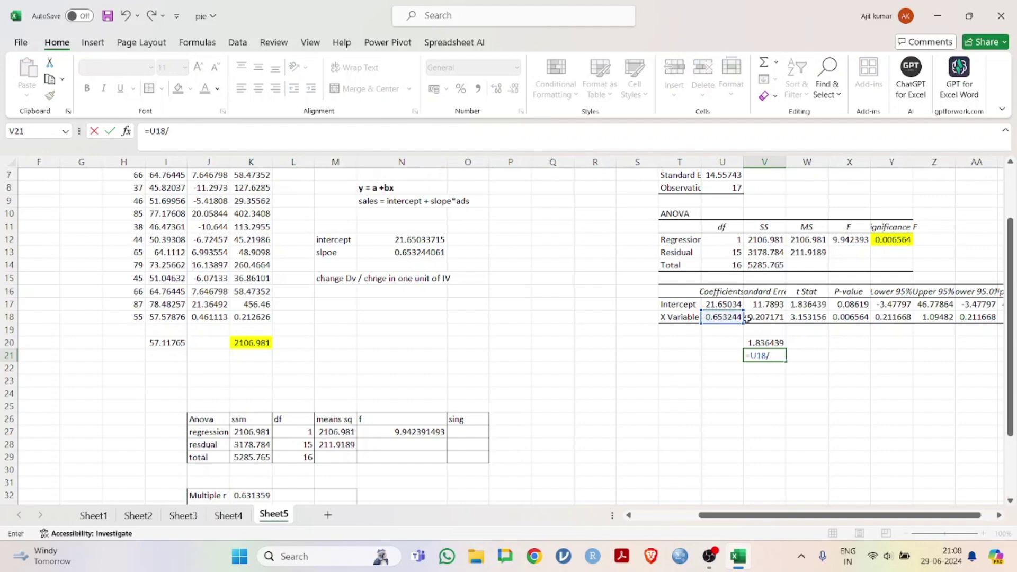
click(759, 318)
key(Return)
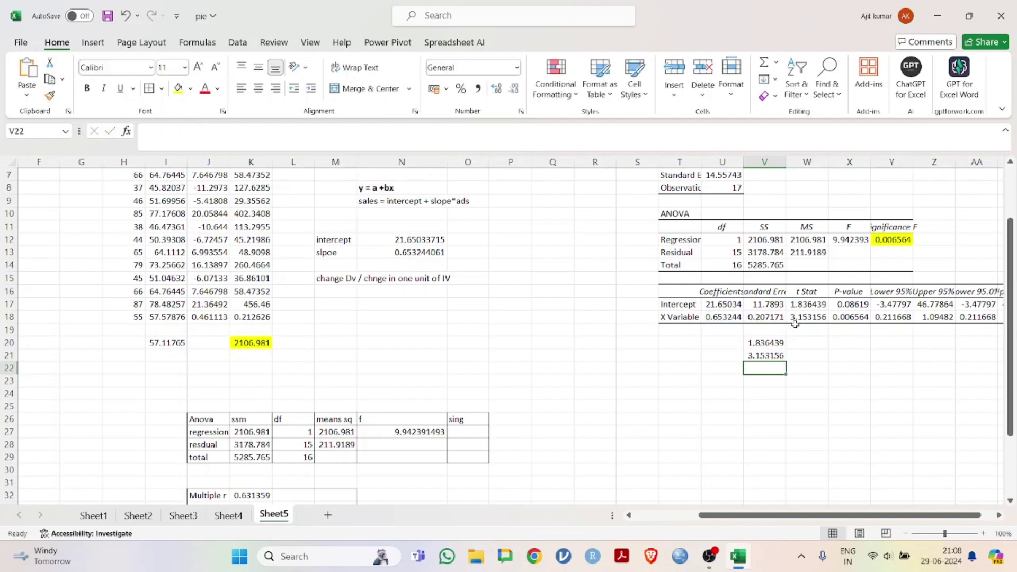
click(825, 377)
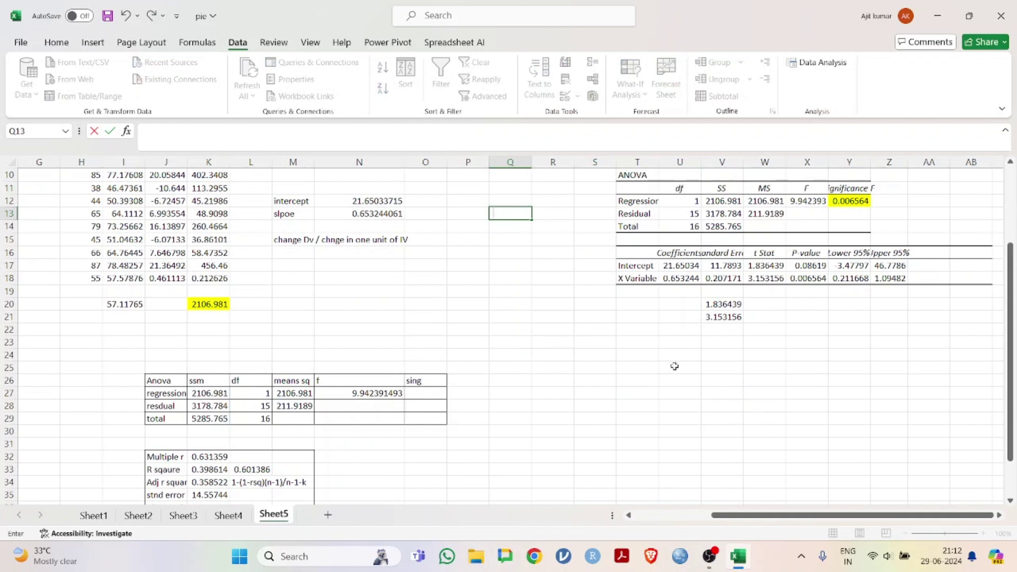
click(600, 280)
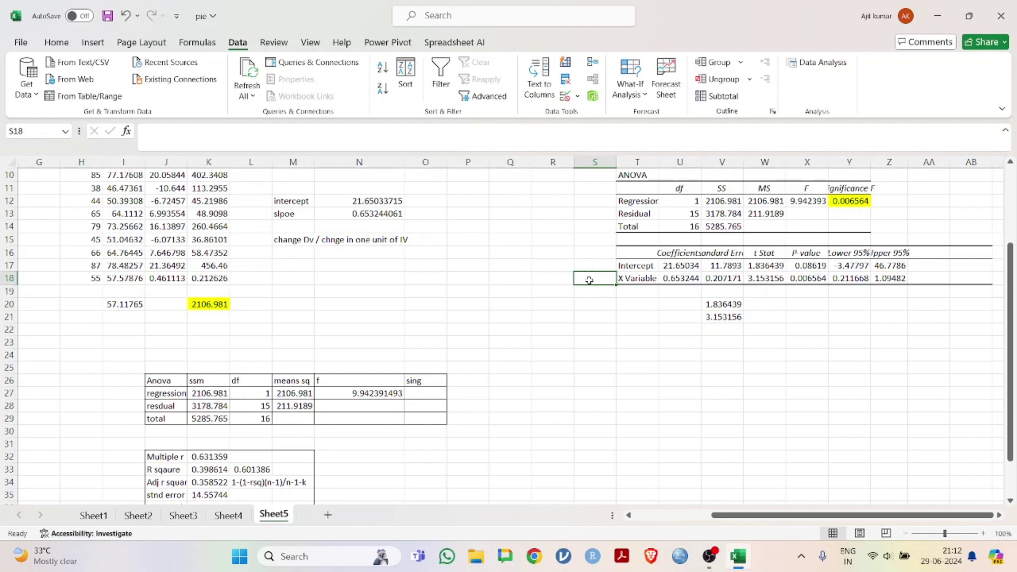
click(665, 314)
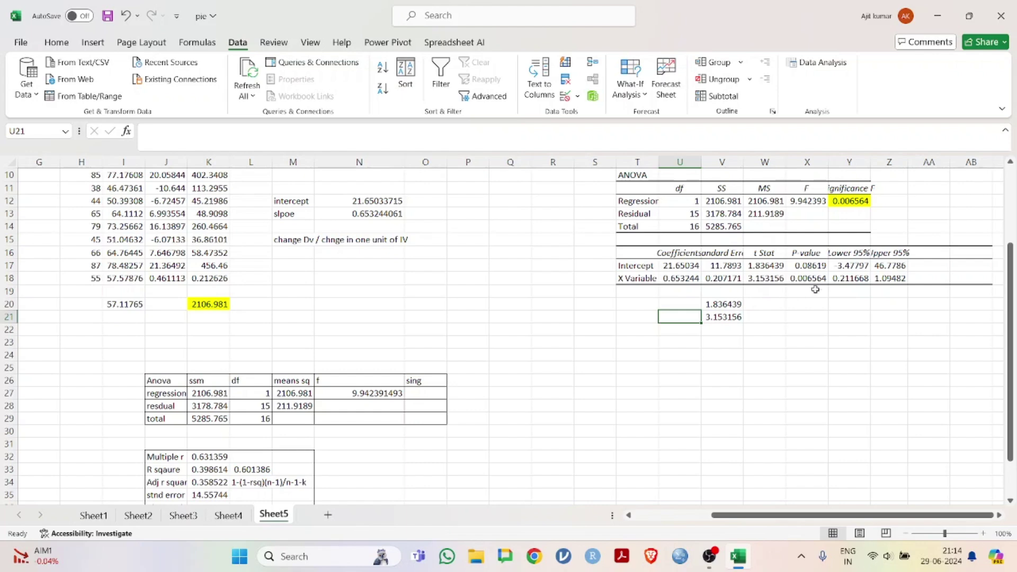
Step: Review the regression summary output, from the regression statistics and ANOVA table to the coefficients and the manual t statistics in V20:V21
scroll(815, 289, up, 1)
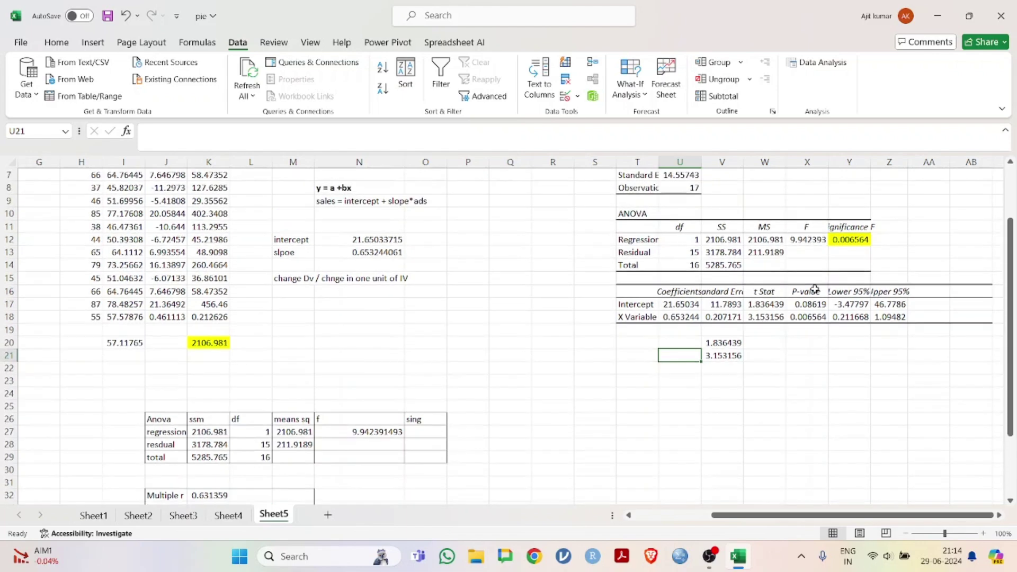
scroll(814, 289, up, 2)
scroll(815, 289, down, 3)
scroll(799, 290, up, 3)
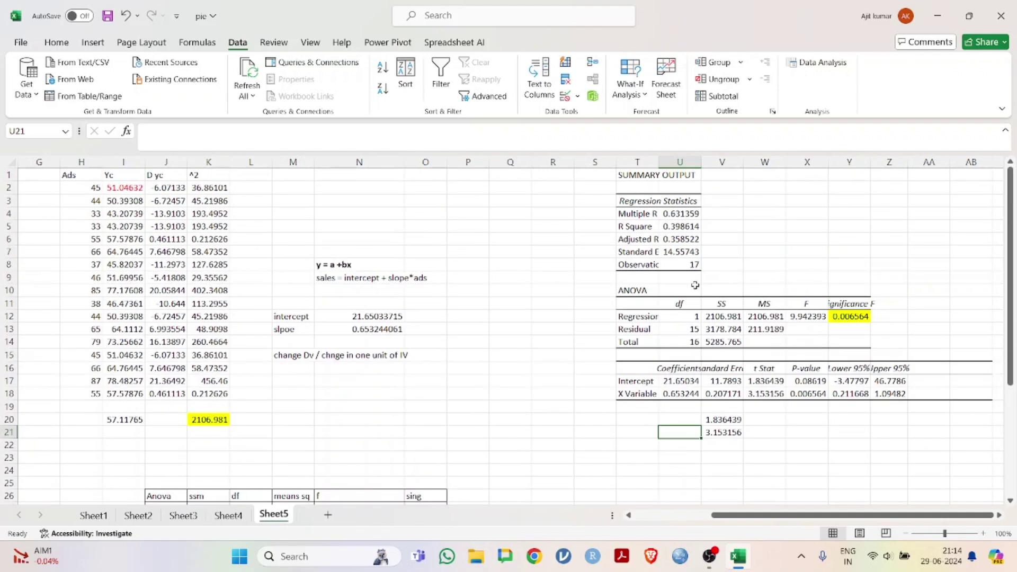
scroll(673, 295, down, 2)
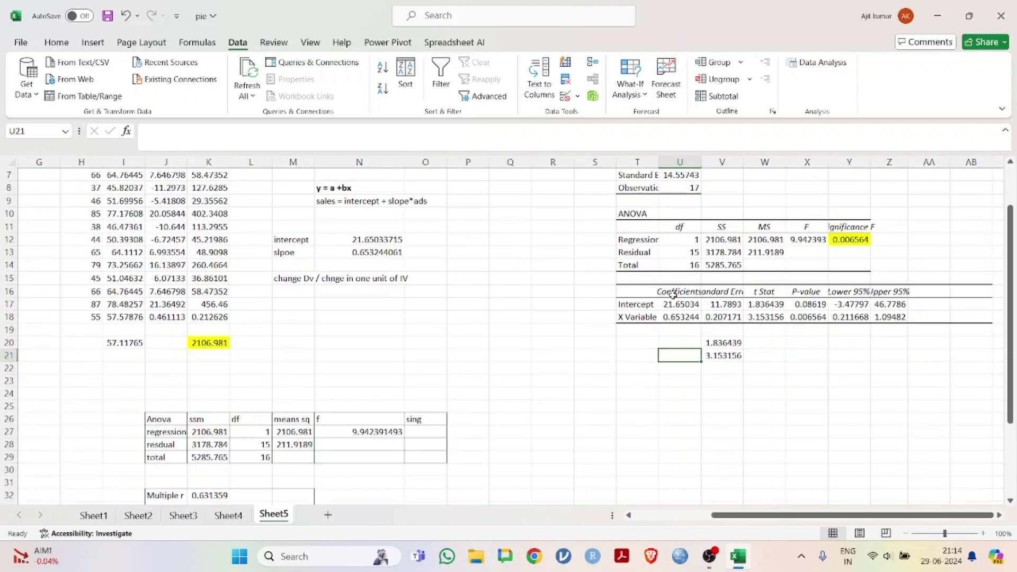
click(649, 224)
scroll(652, 226, up, 2)
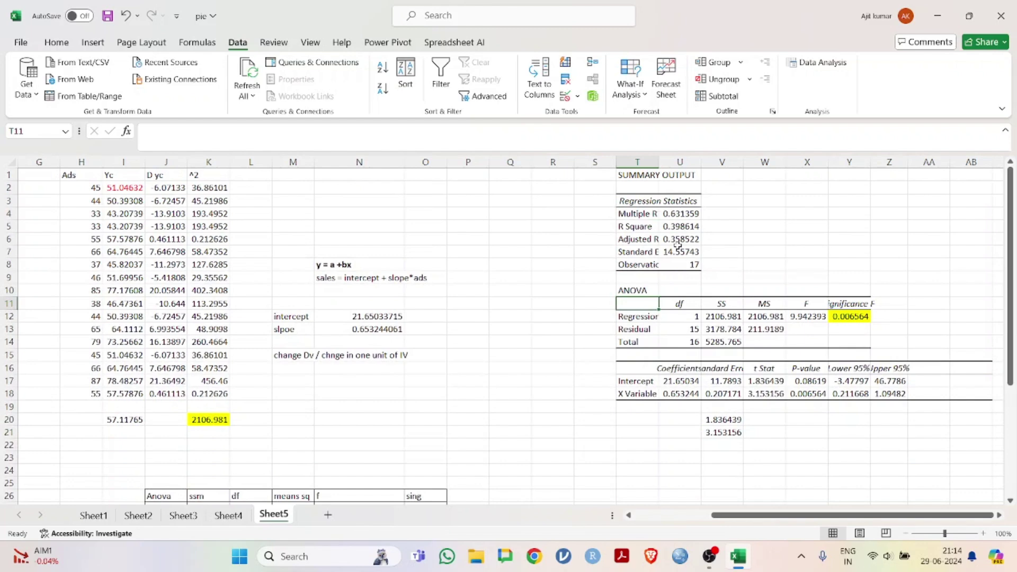
scroll(677, 247, down, 3)
scroll(706, 277, up, 3)
click(574, 382)
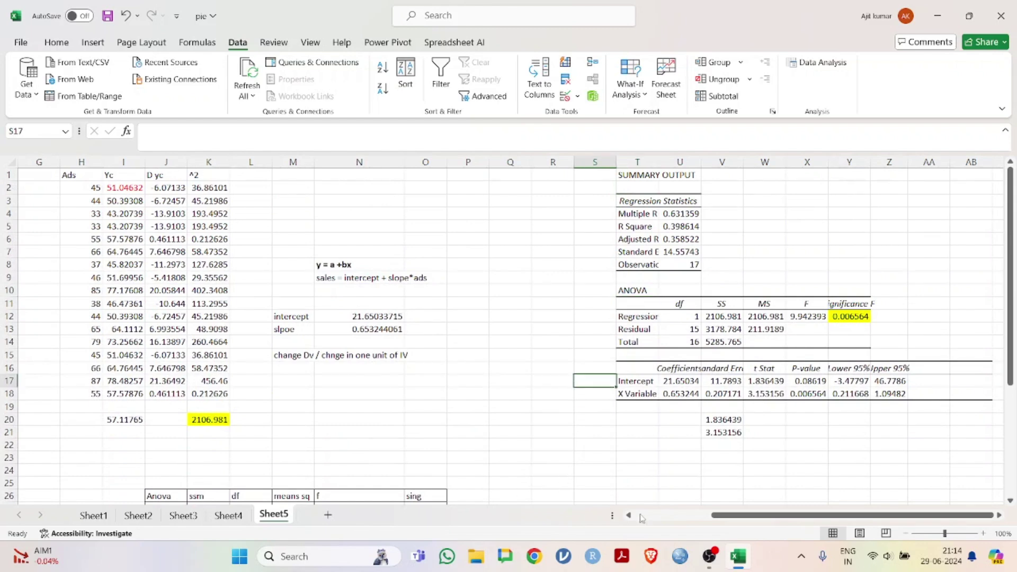
Step: Review the manual Sales and Ads deviation columns with their sums of squares, and how they feed the manual ANOVA and fit statistics tables
drag(715, 516, 636, 516)
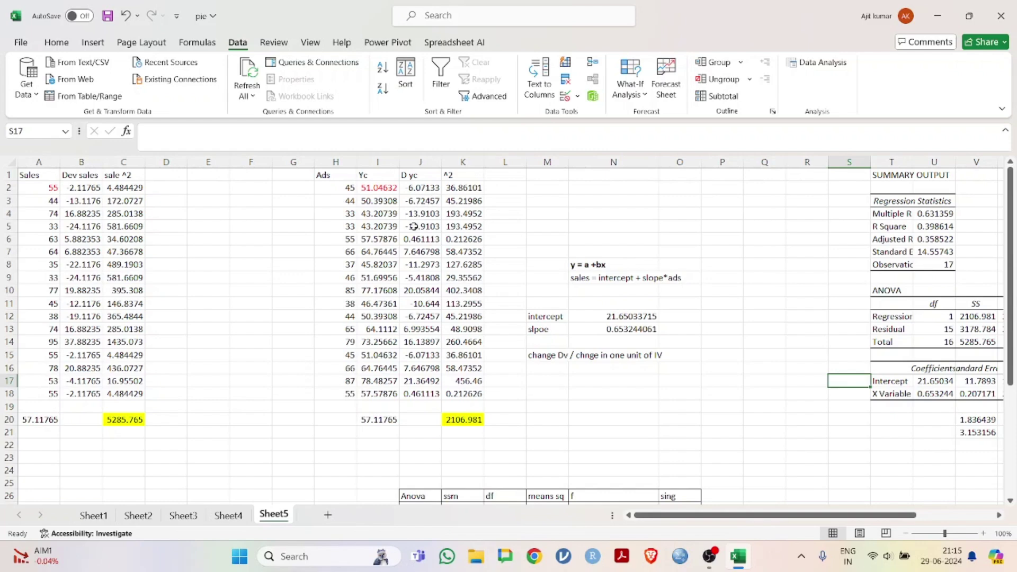
scroll(468, 213, down, 3)
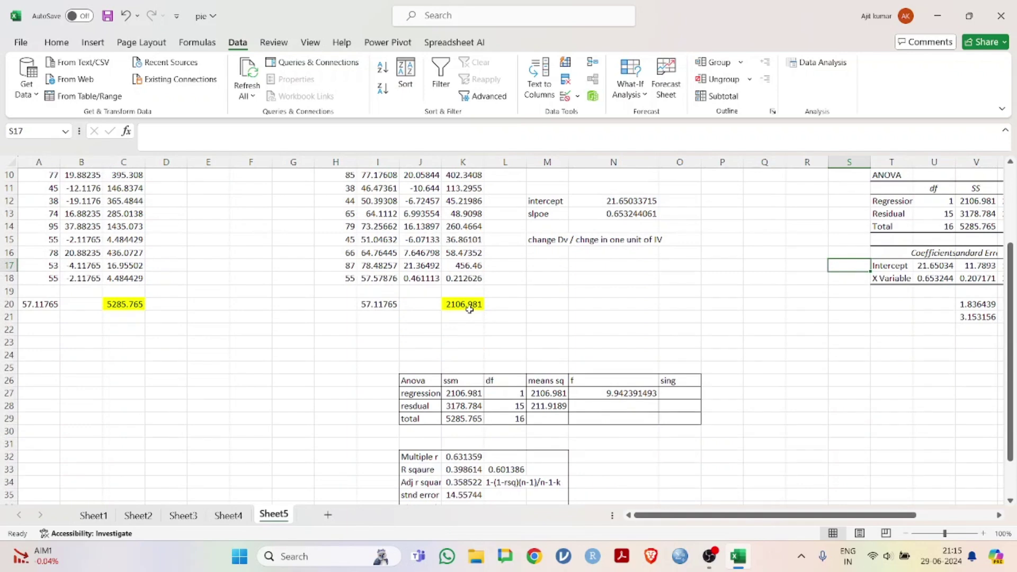
scroll(469, 309, down, 2)
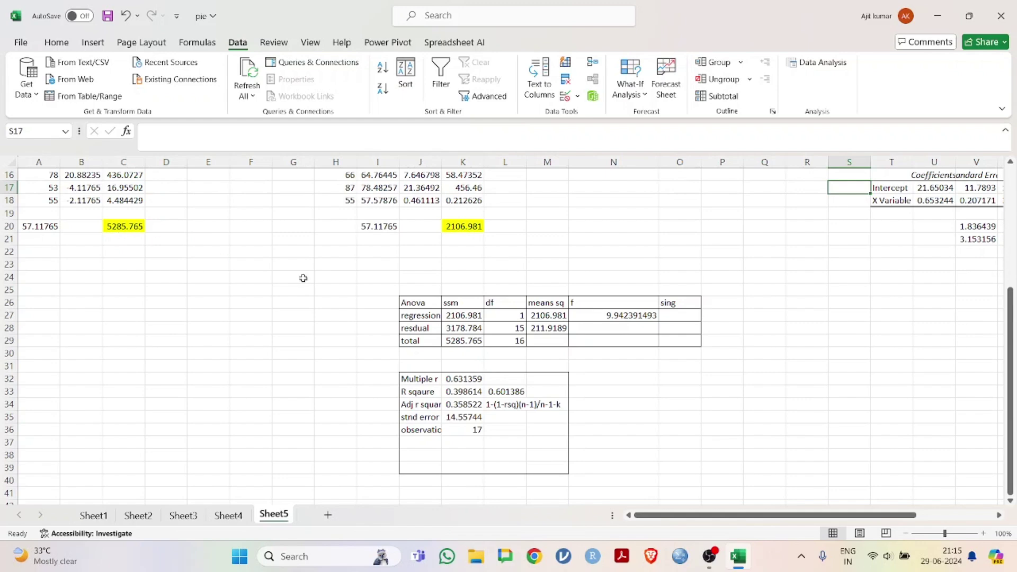
scroll(458, 241, up, 5)
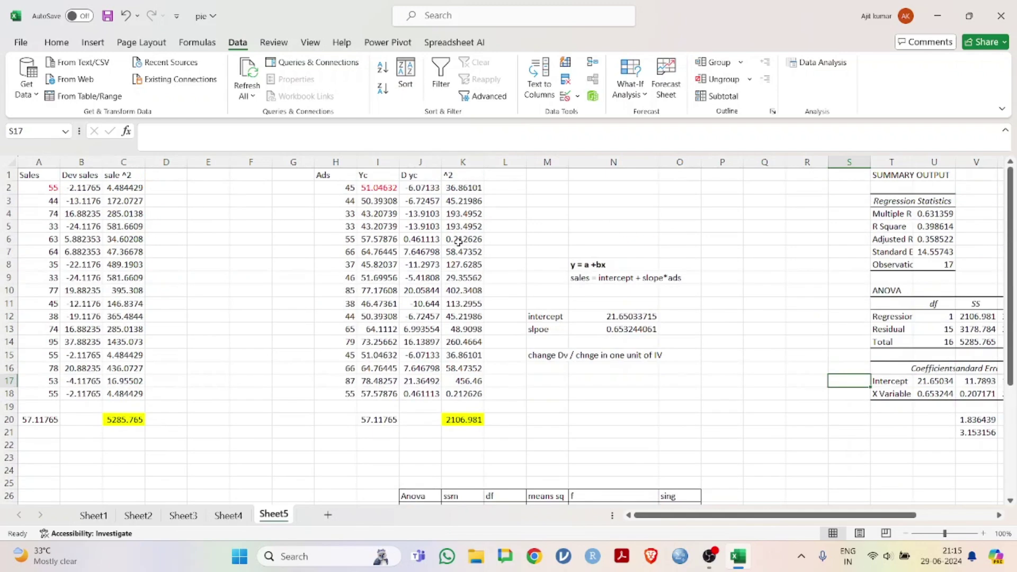
scroll(458, 241, down, 5)
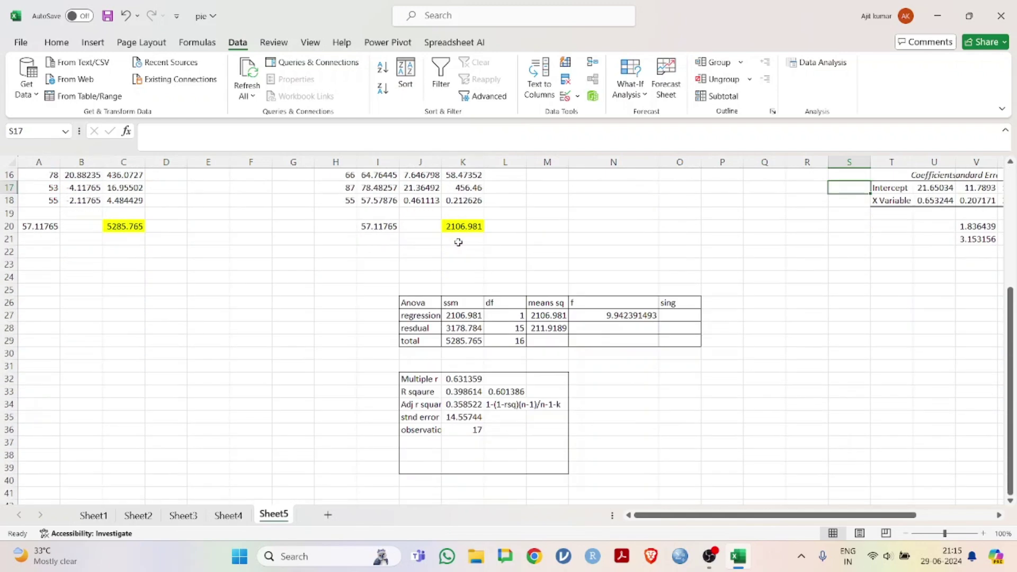
scroll(477, 254, up, 3)
scroll(492, 271, down, 2)
scroll(492, 271, down, 2)
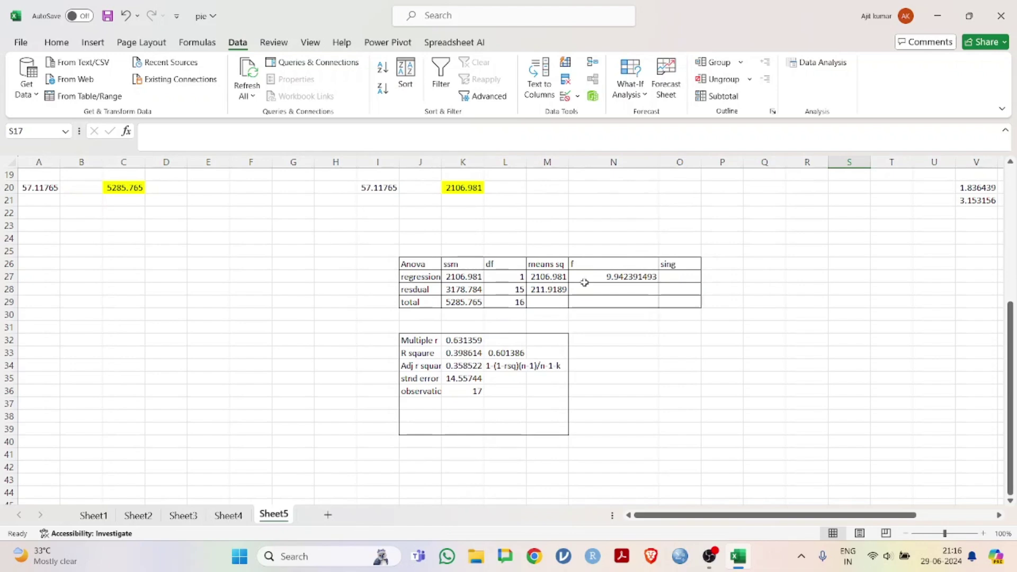
click(674, 281)
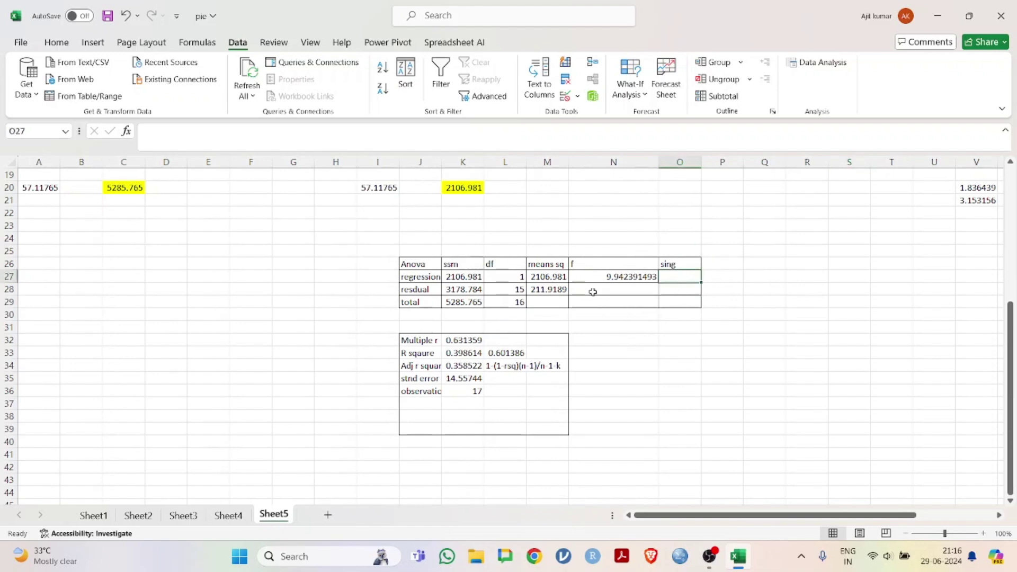
scroll(592, 292, down, 2)
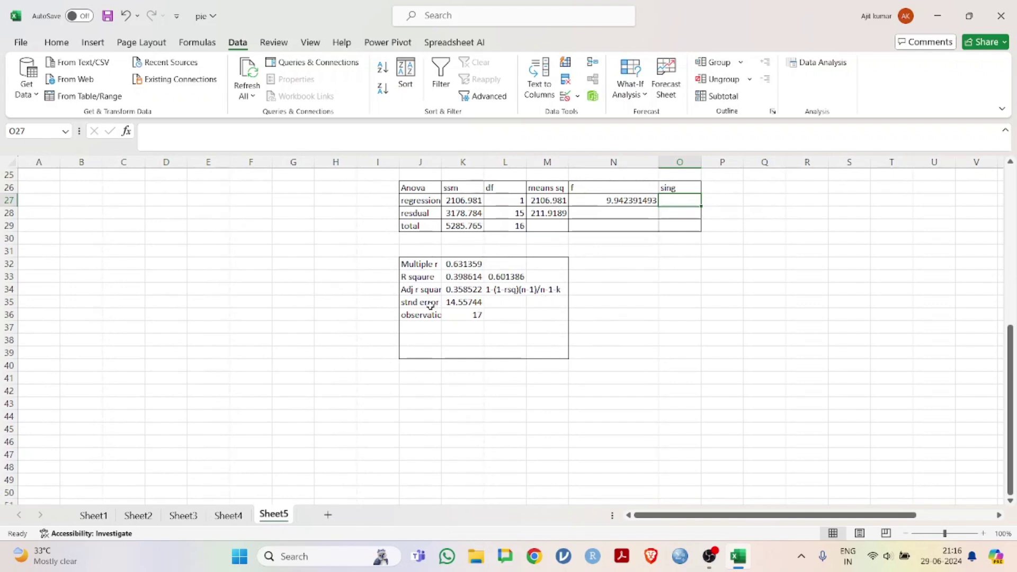
Step: Compare the manual ANOVA and fit statistics tables with the regression summary output once more, ending at the source data
scroll(630, 321, up, 6)
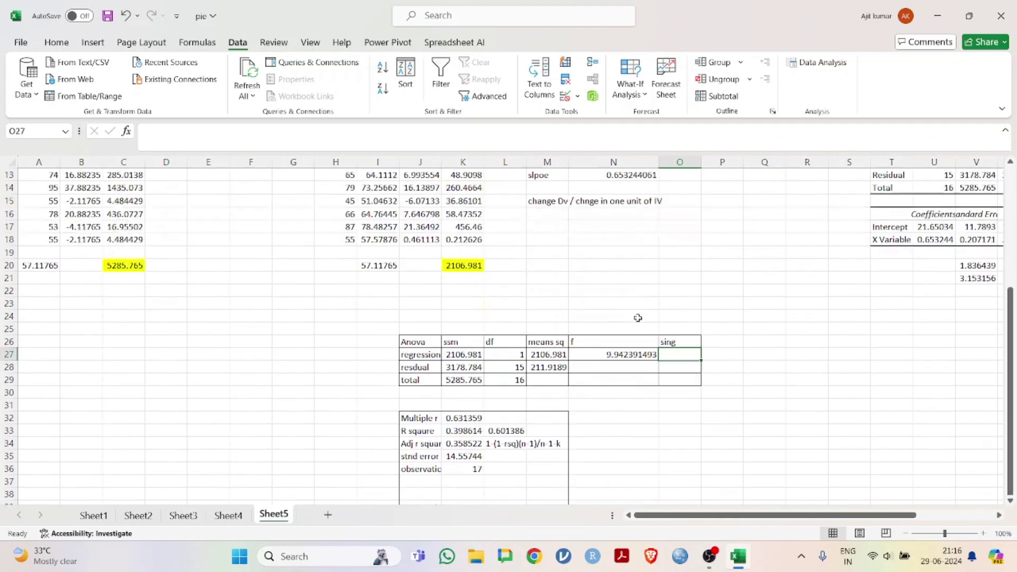
scroll(778, 370, down, 5)
scroll(779, 386, up, 5)
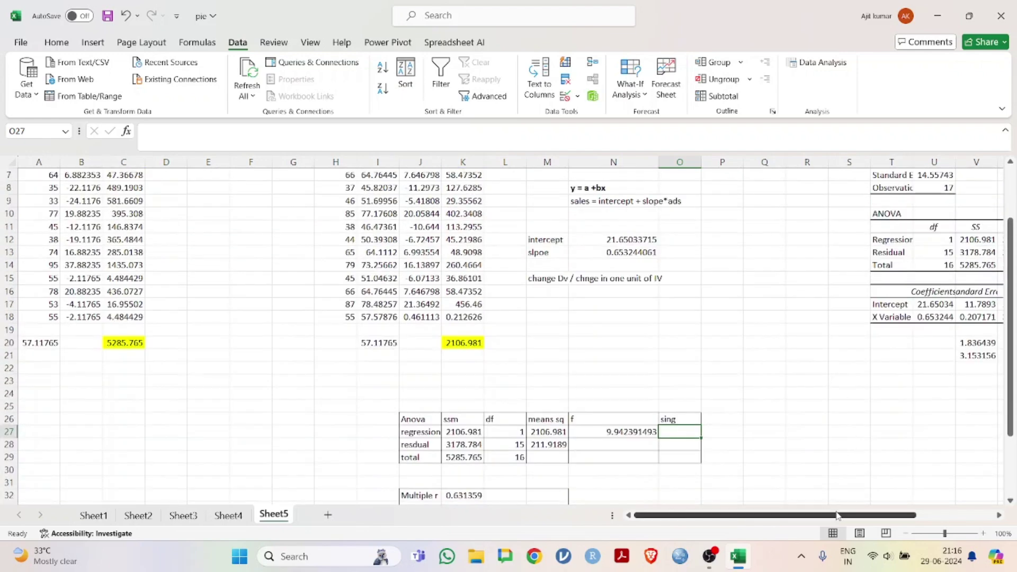
drag(840, 513, 902, 513)
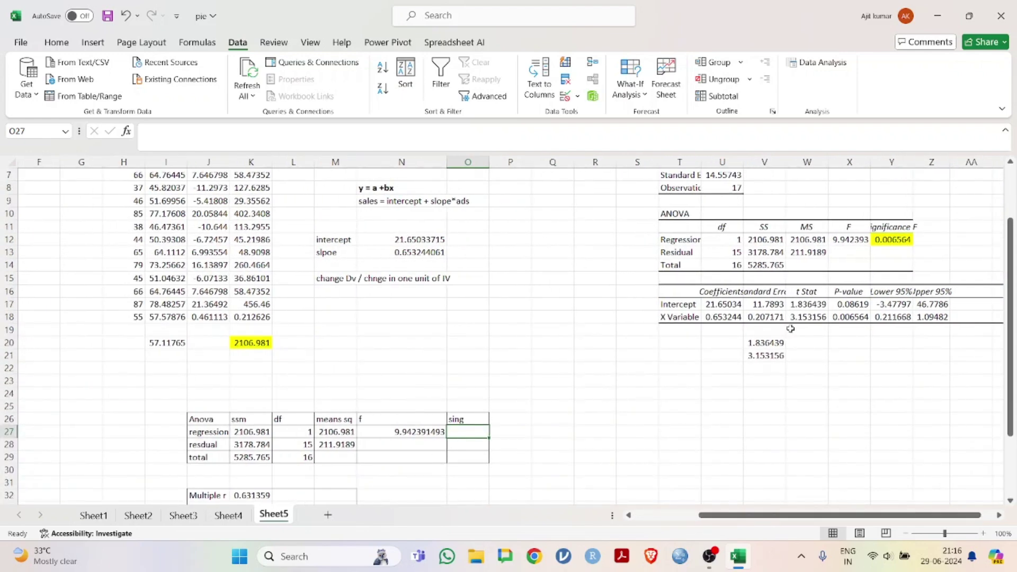
scroll(619, 350, up, 2)
scroll(636, 357, down, 7)
scroll(667, 392, left, 3)
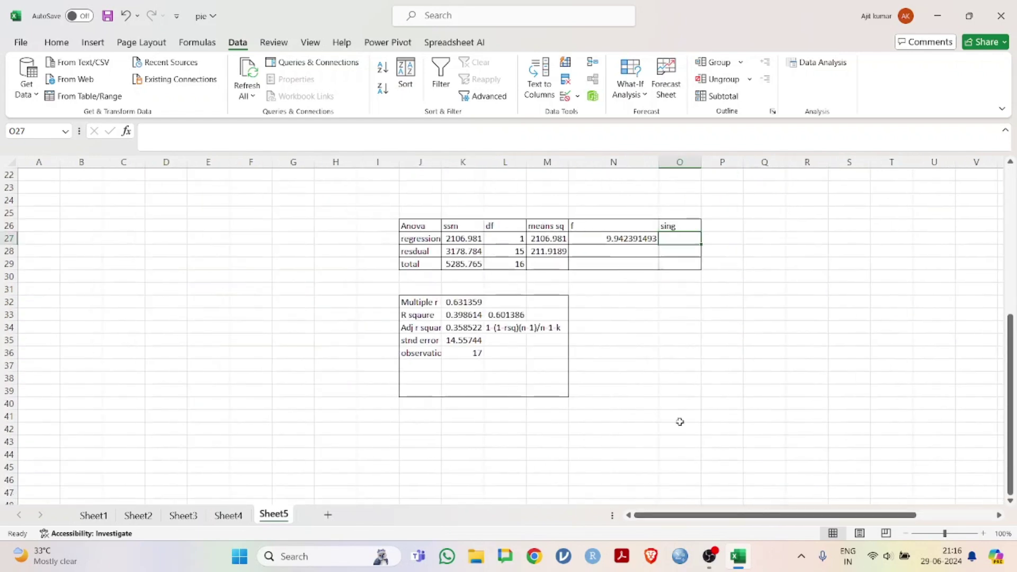
scroll(679, 407, up, 7)
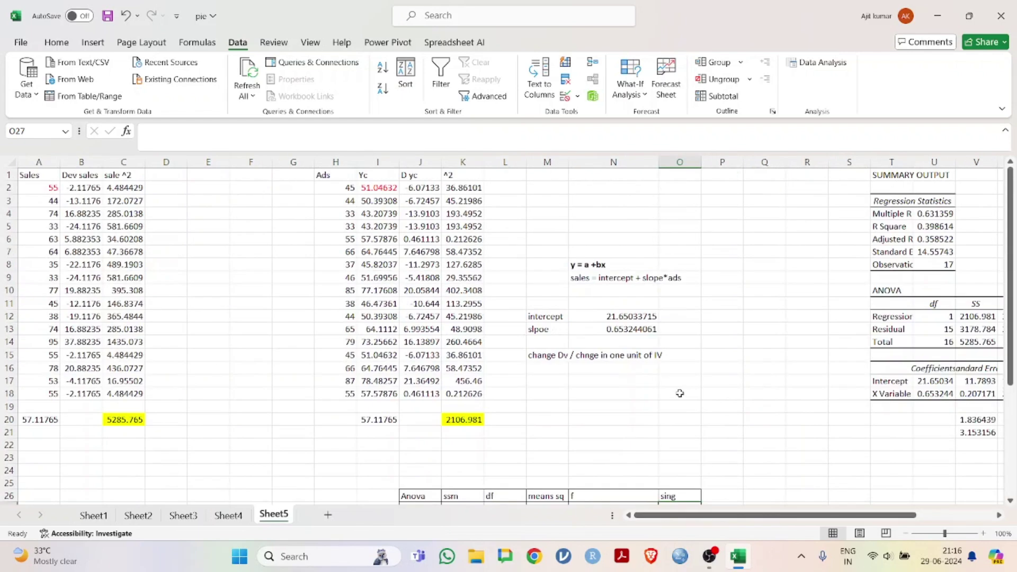